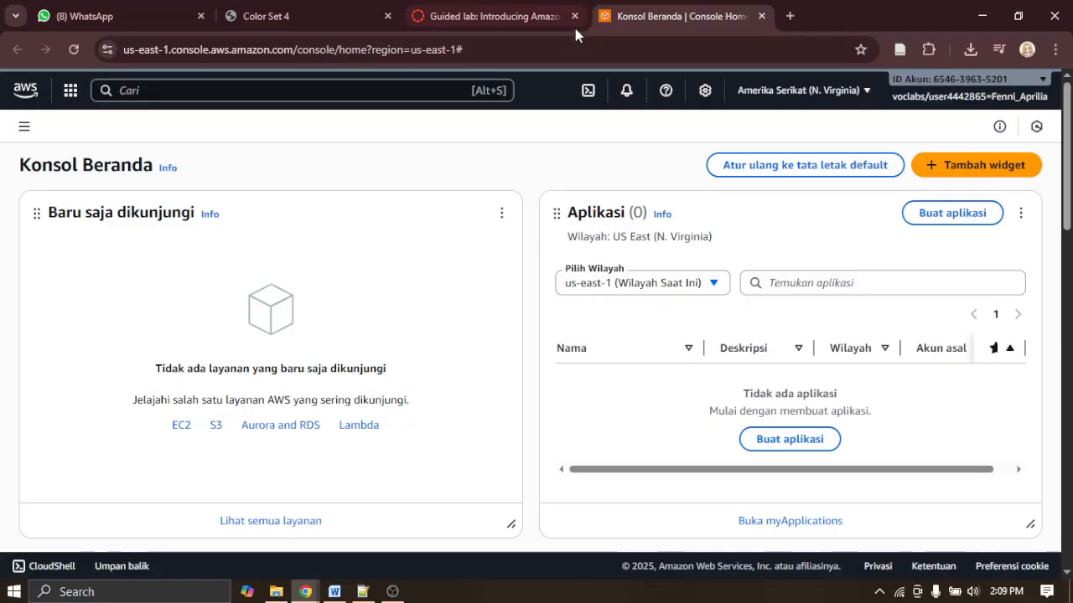
Step: Read the Amazon EFS guided lab instructions from the overview through the opening steps of Task 1
left_click(490, 12)
scroll(578, 240, "down", 3)
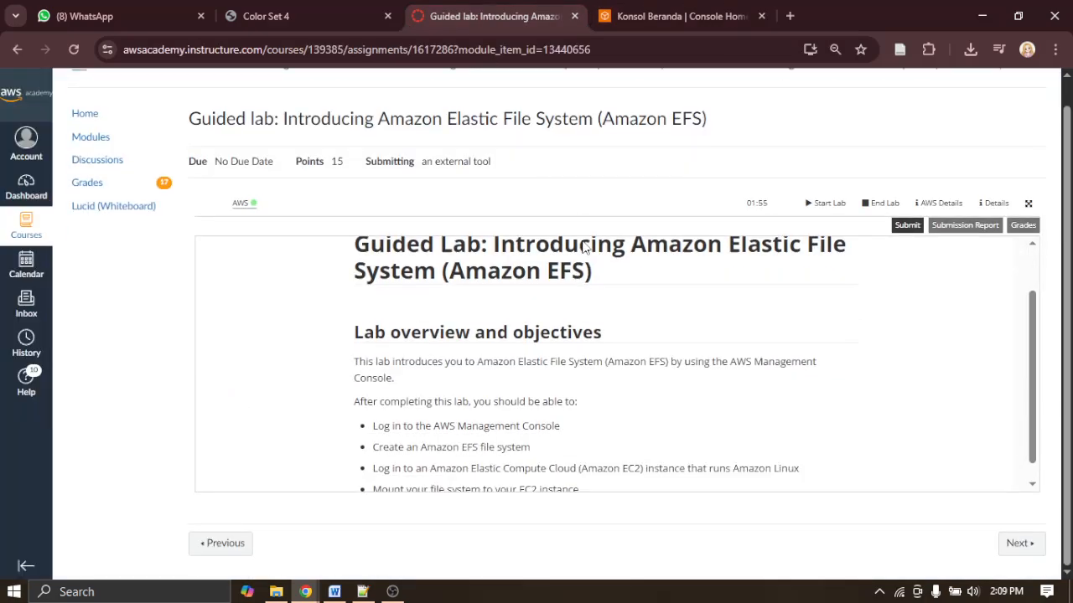
scroll(596, 277, "down", 6)
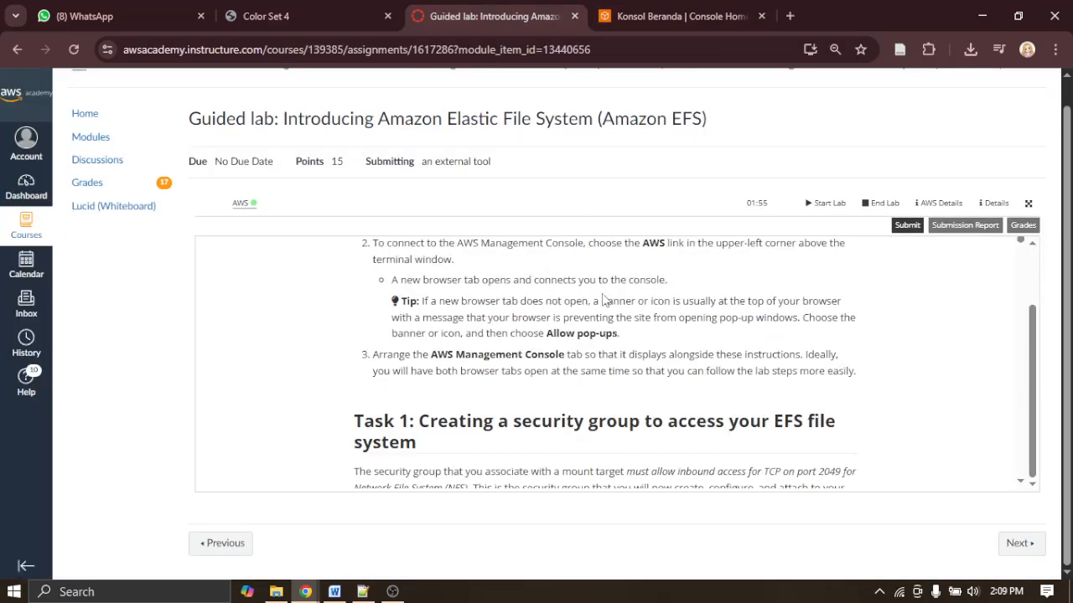
scroll(604, 301, "up", 3)
scroll(605, 300, "up", 5)
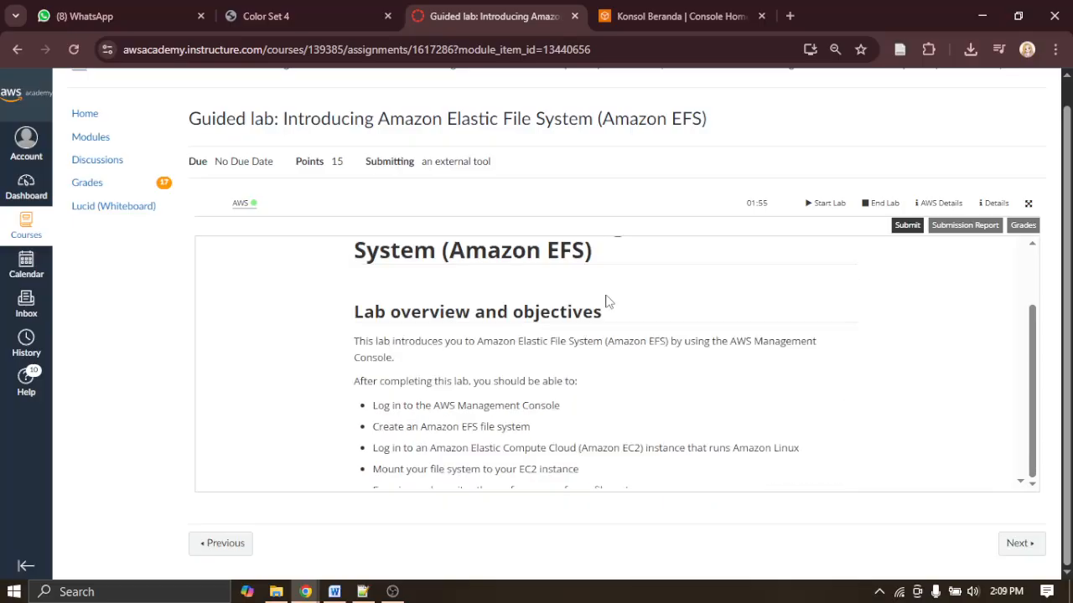
scroll(611, 303, "down", 3)
scroll(610, 302, "up", 4)
scroll(611, 302, "down", 5)
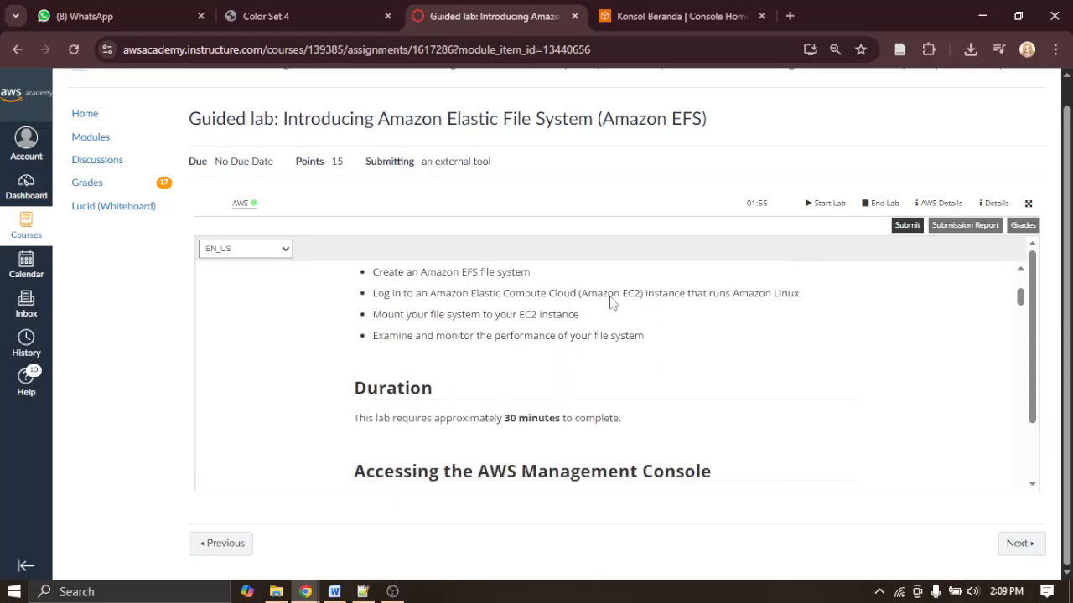
scroll(611, 303, "down", 6)
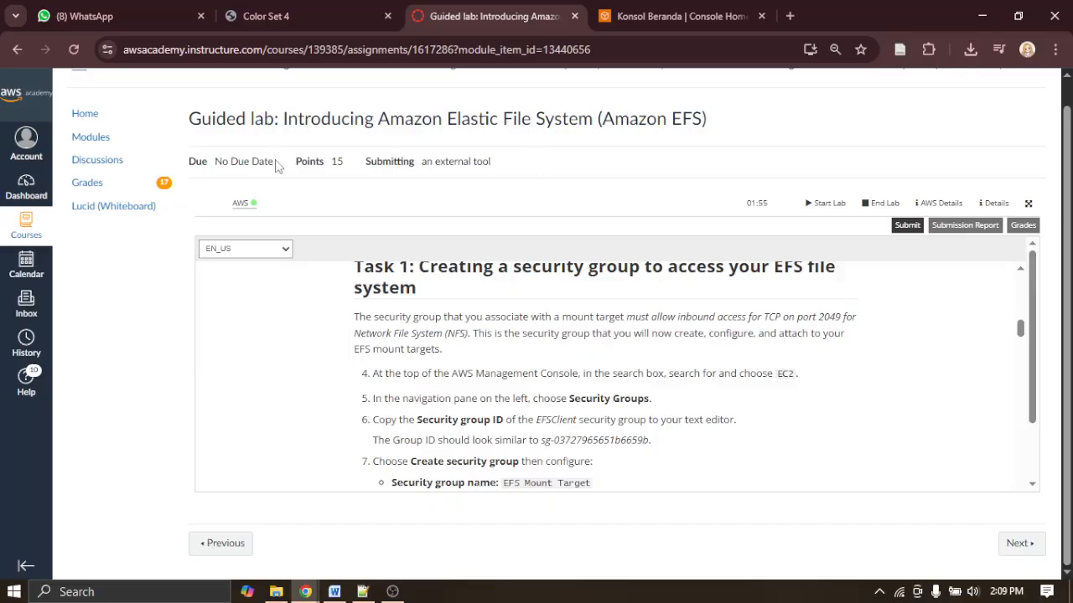
scroll(471, 371, "down", 2)
scroll(471, 368, "up", 2)
scroll(499, 358, "up", 2)
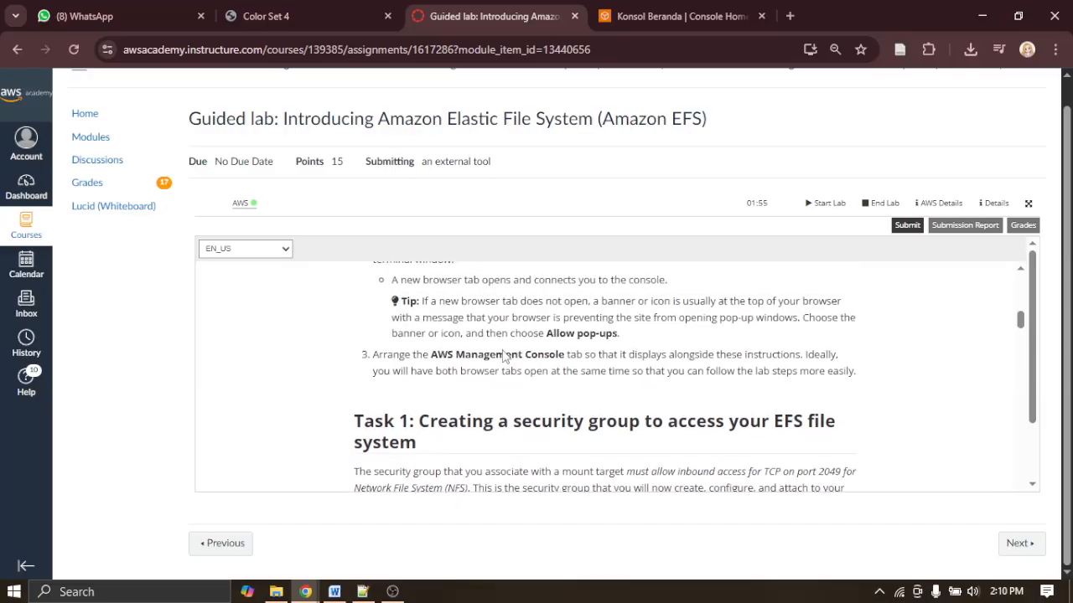
scroll(503, 356, "down", 1)
scroll(503, 356, "up", 1)
scroll(503, 356, "down", 1)
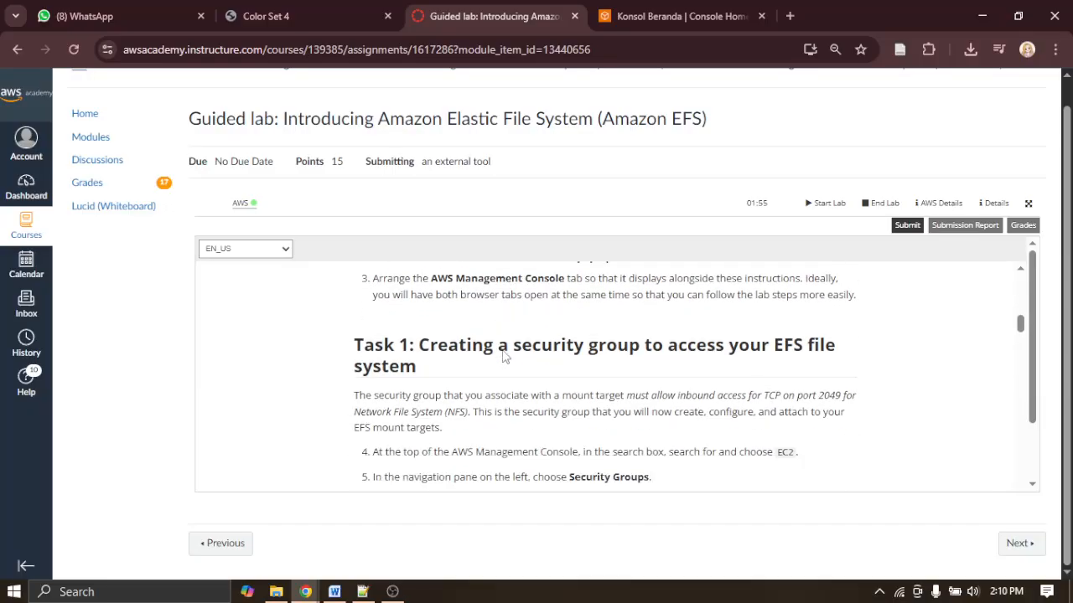
scroll(503, 356, "down", 1)
scroll(502, 356, "up", 1)
left_click(393, 591)
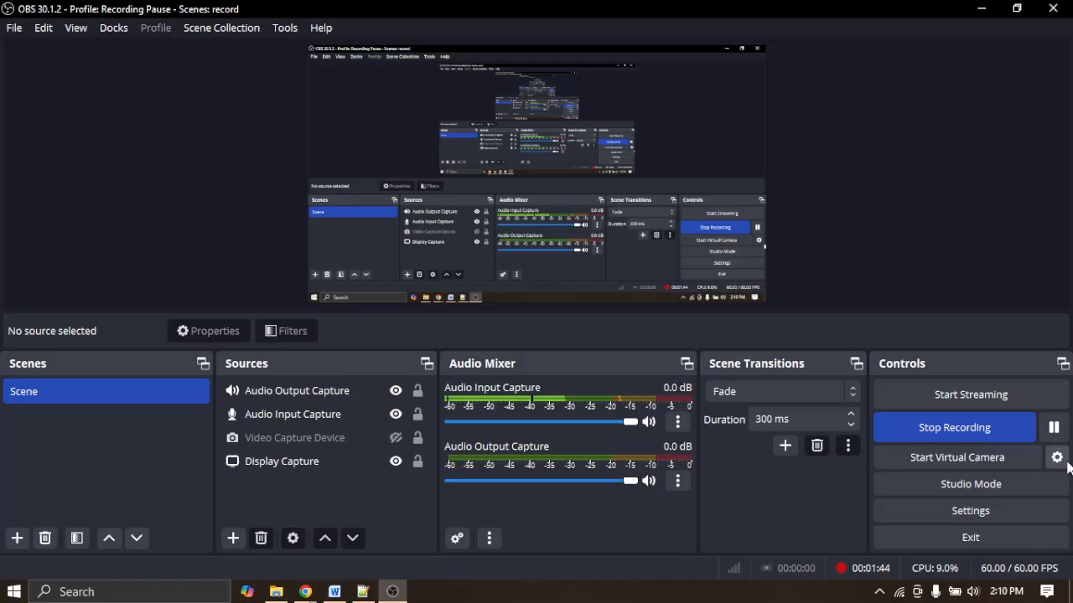
left_click(981, 9)
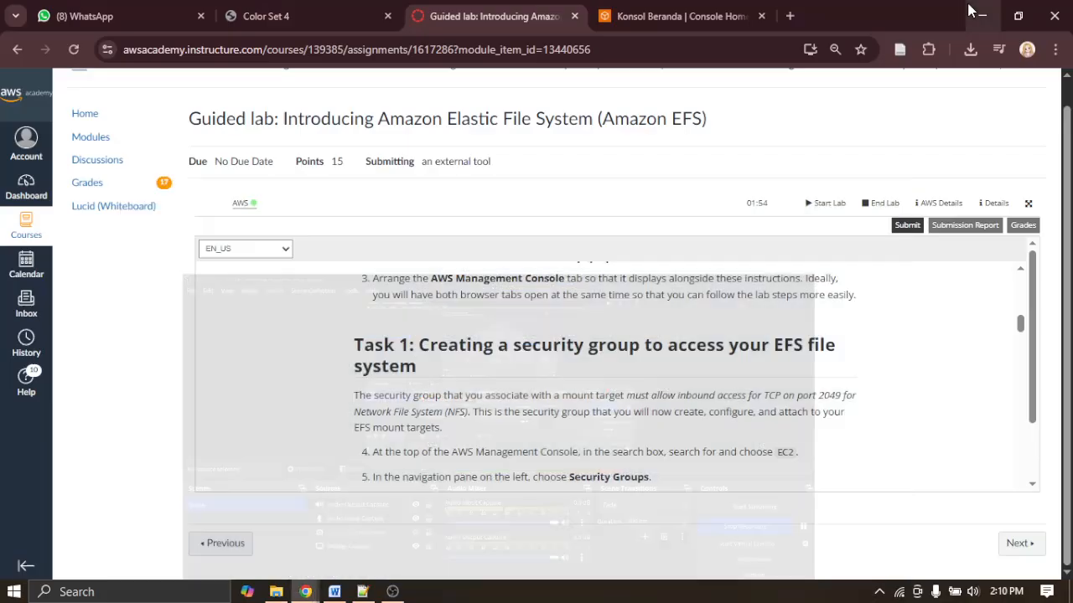
Step: Open the EC2 dashboard from the AWS console home page
left_click(670, 10)
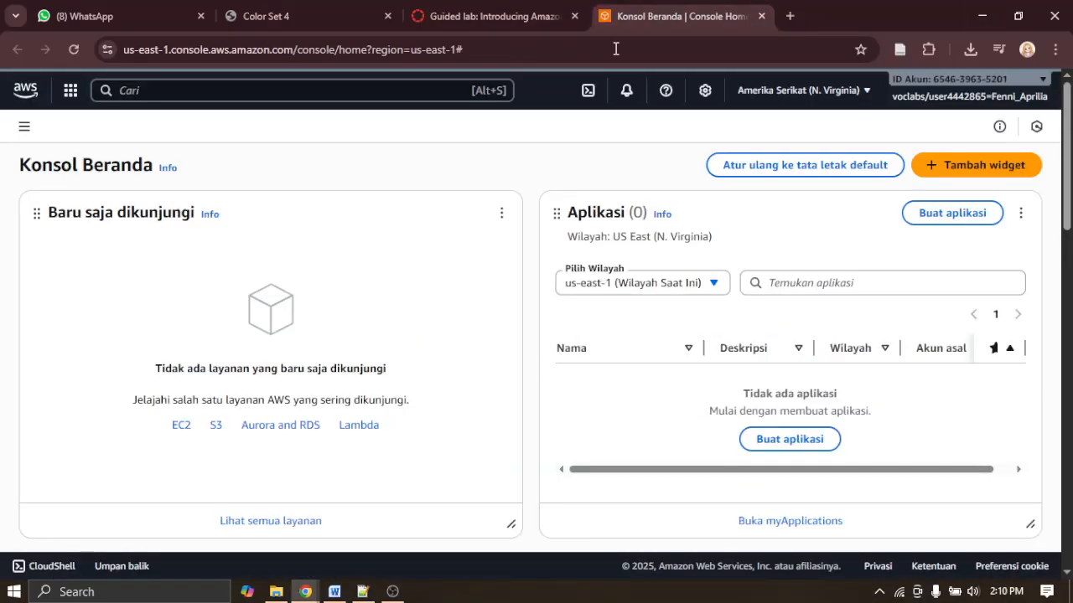
left_click(181, 429)
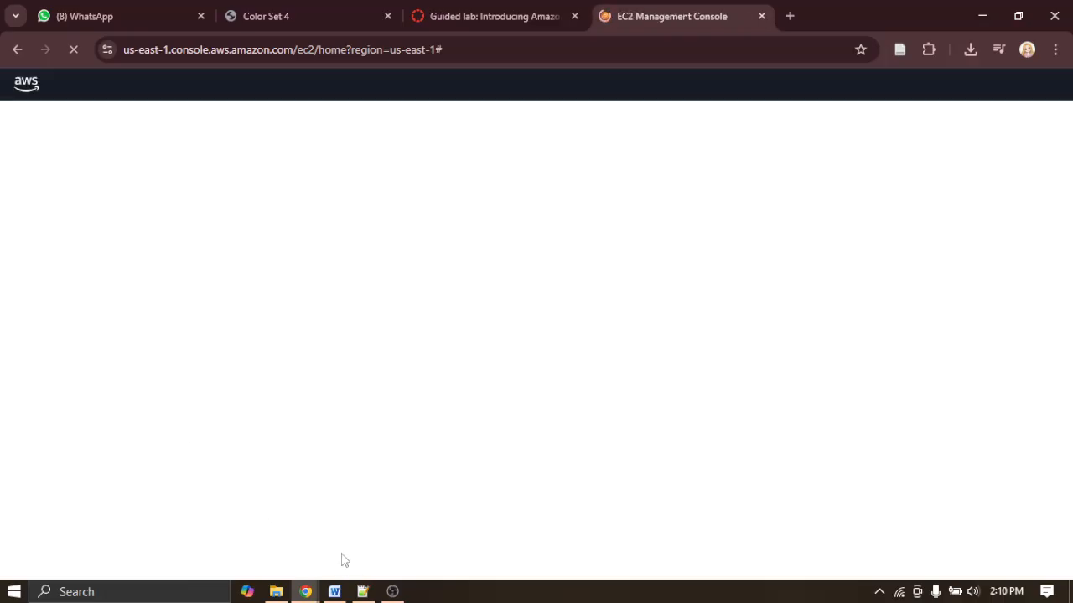
left_click(392, 592)
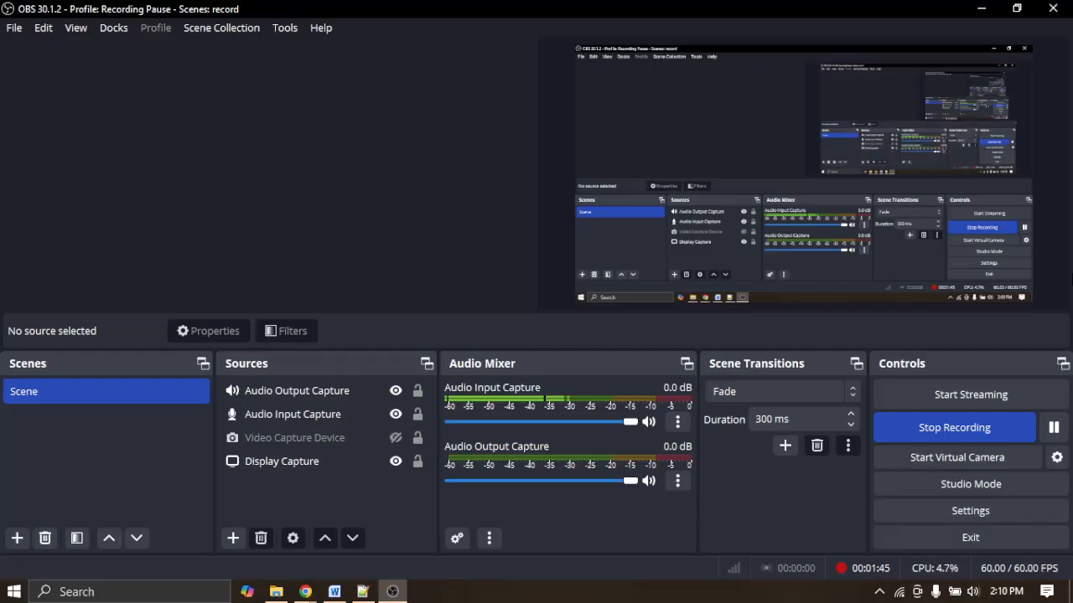
left_click(981, 9)
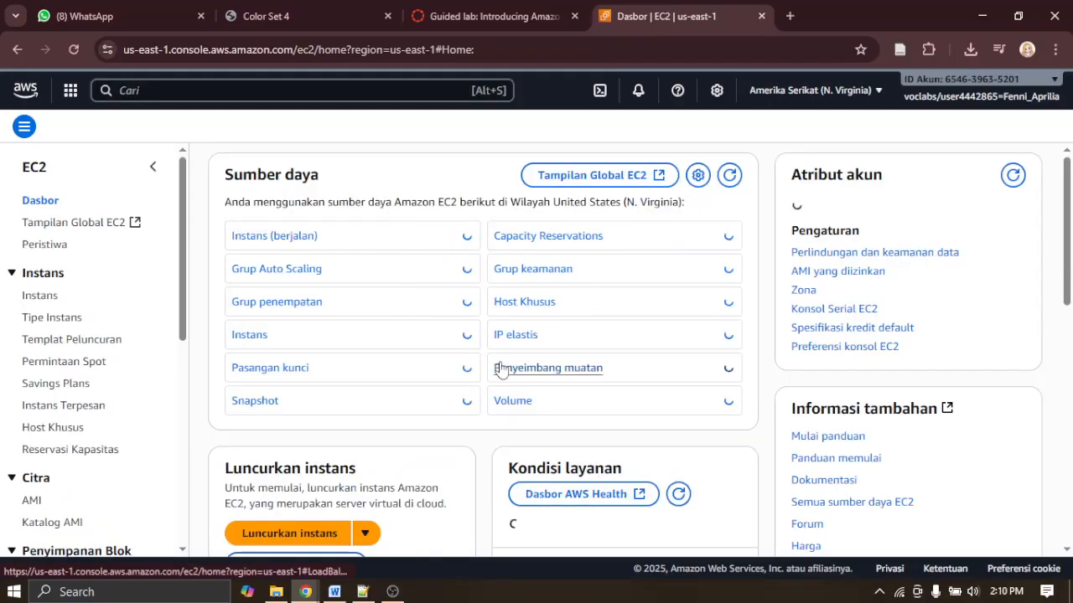
Step: Switch to the Word lab report and paste the EC2 dashboard screenshot above the Debrief section
left_click(337, 595)
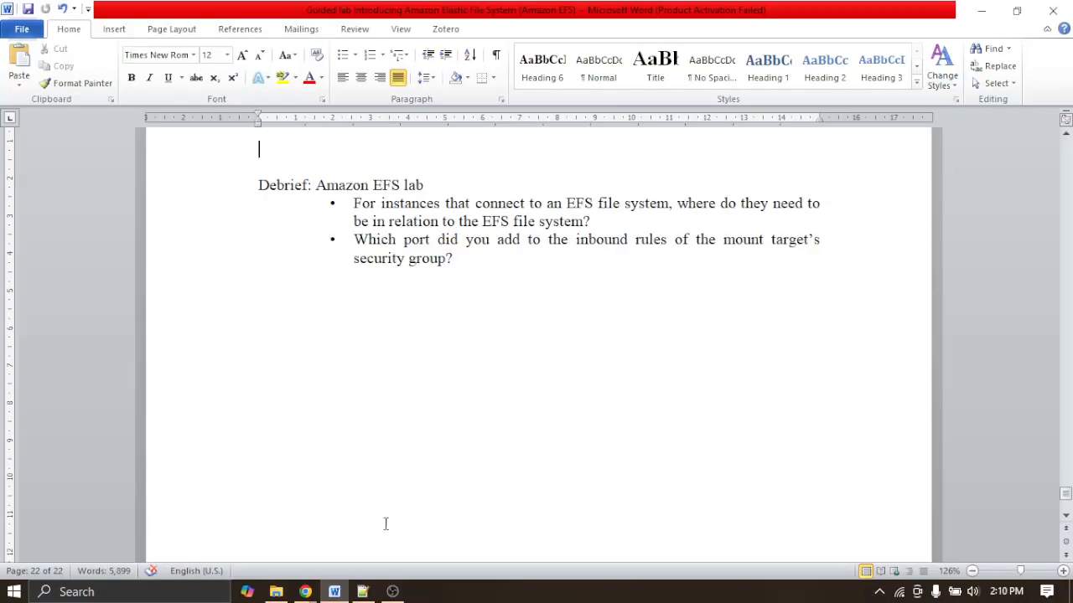
key("ctrl+v")
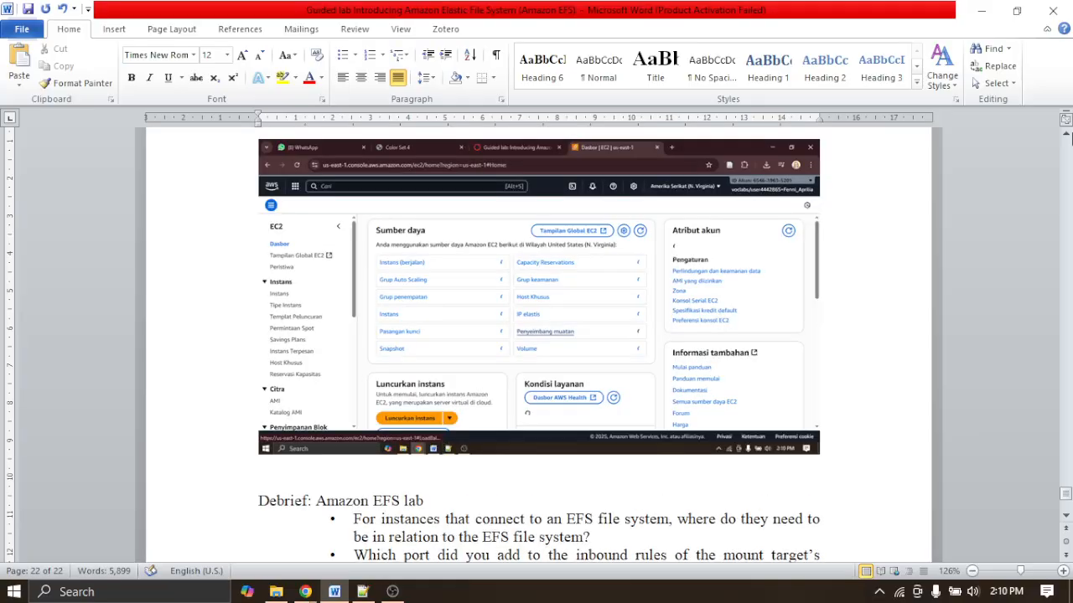
left_click(987, 9)
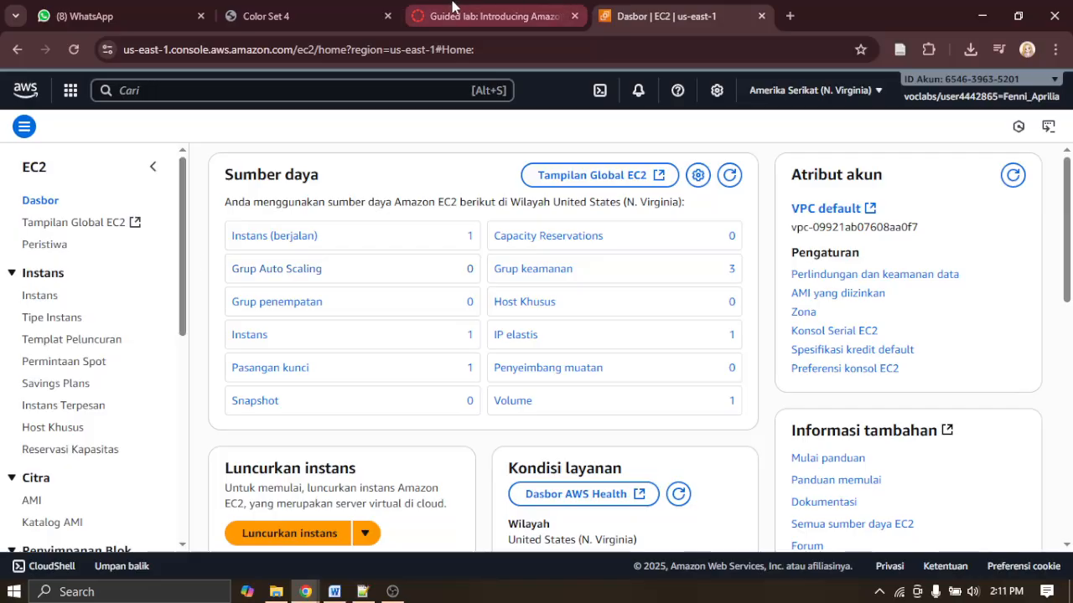
Step: Check the Task 1 lab instructions, and open the security groups list in the EC2 console
left_click(469, 16)
scroll(460, 340, "down", 2)
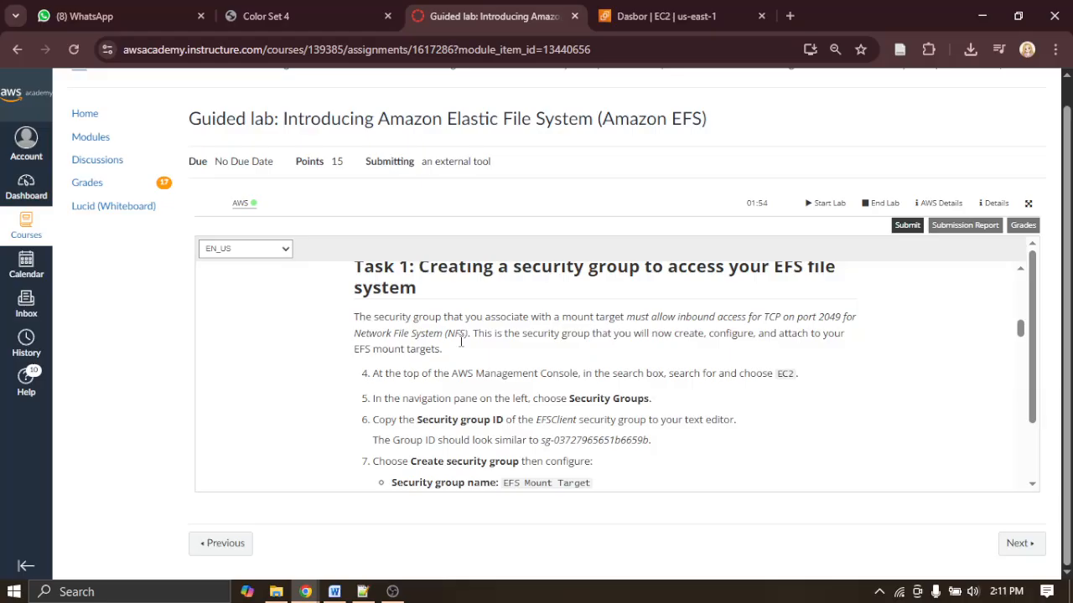
left_click(670, 11)
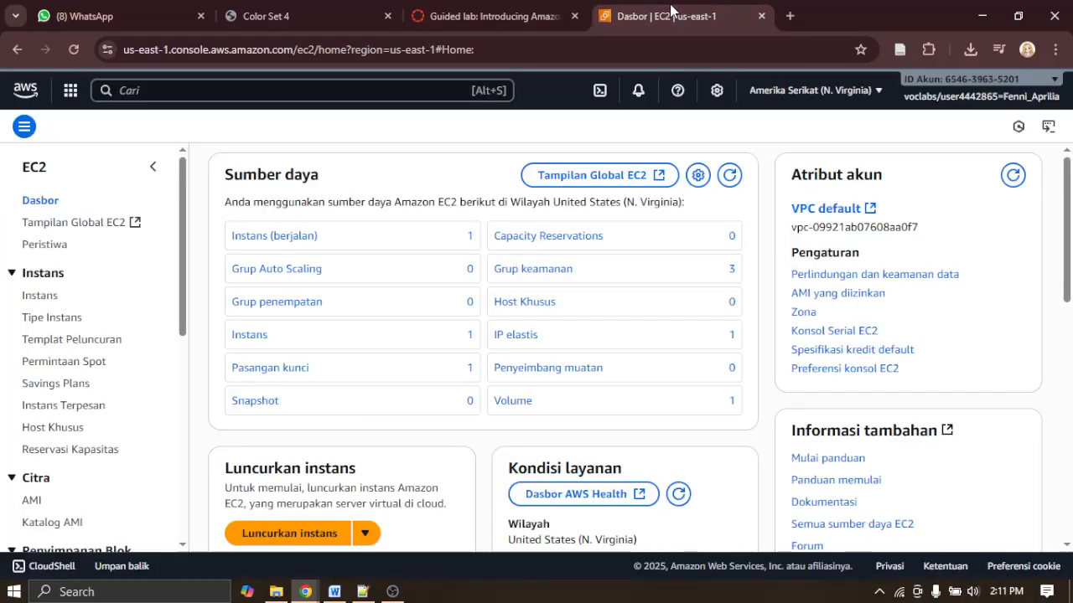
scroll(96, 429, "down", 2)
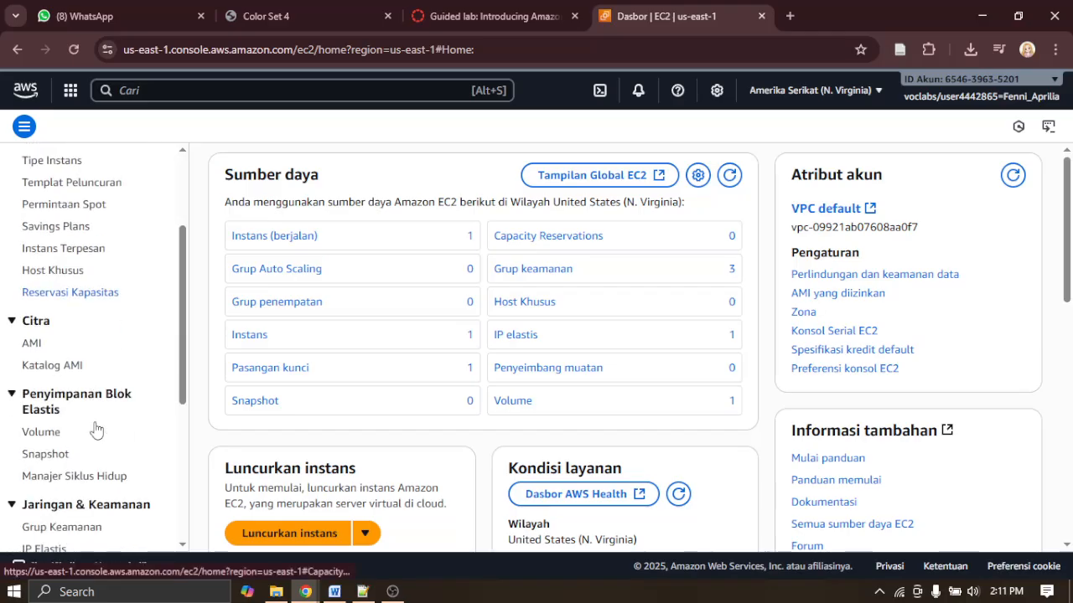
scroll(96, 429, "down", 2)
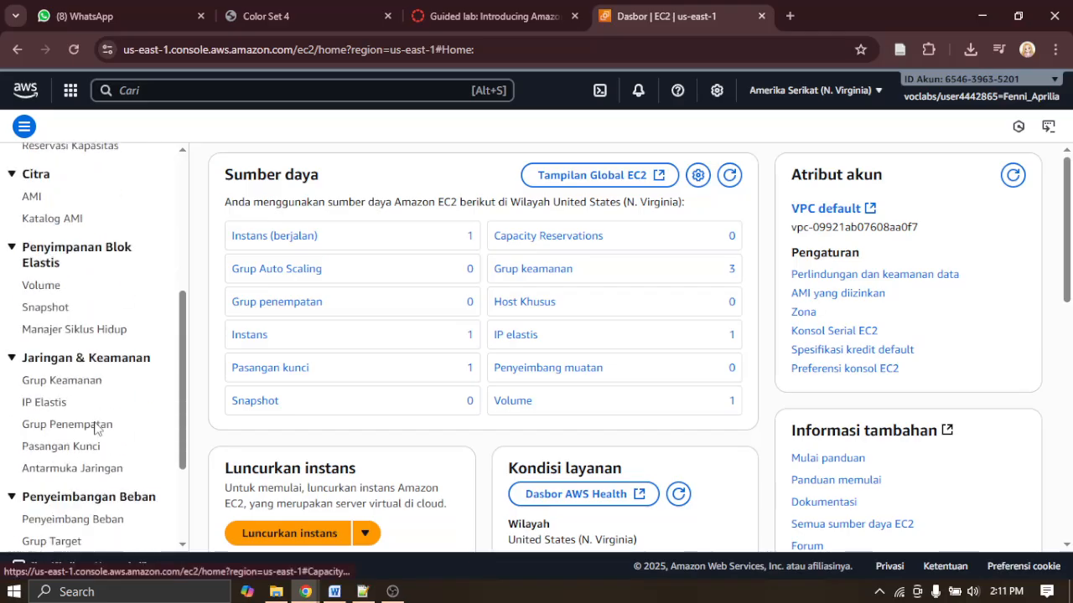
left_click(87, 375)
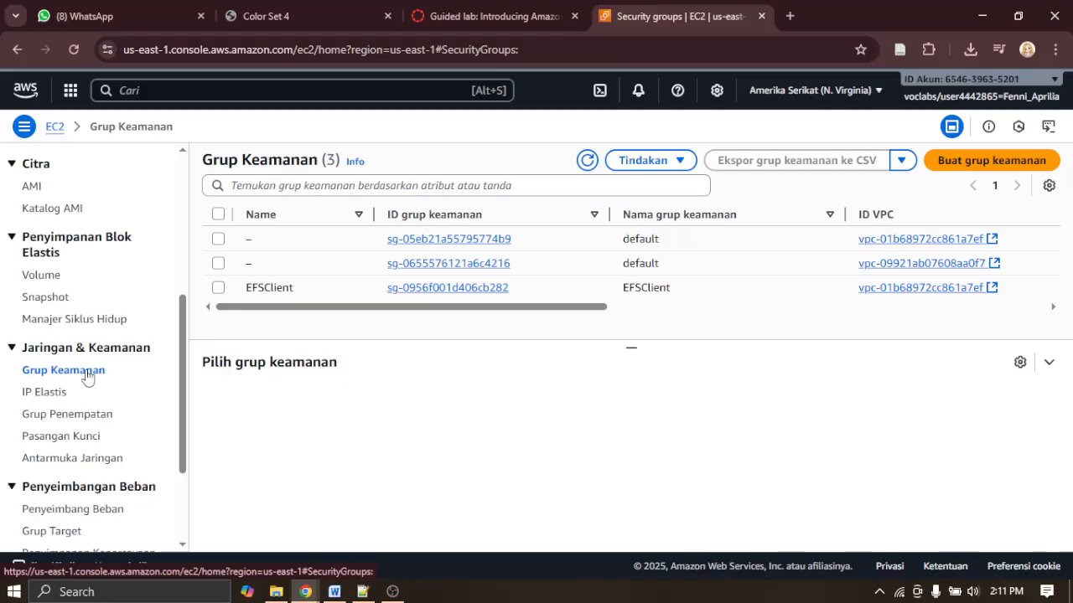
Step: Following lab step 6, copy the security group ID of EFSClient into the empty Notepad++ document
left_click(495, 16)
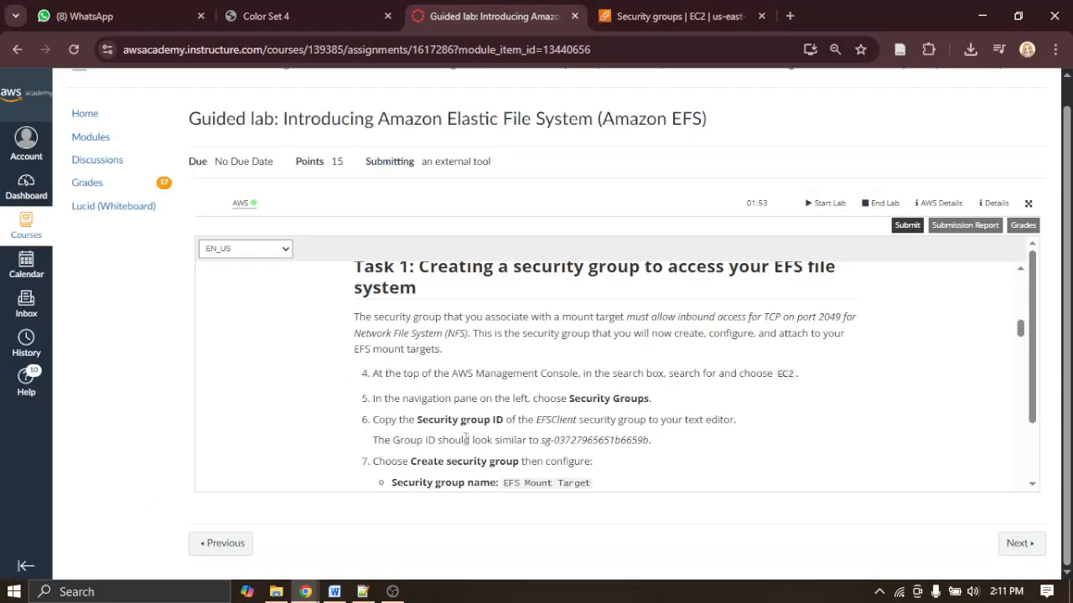
scroll(466, 440, "down", 1)
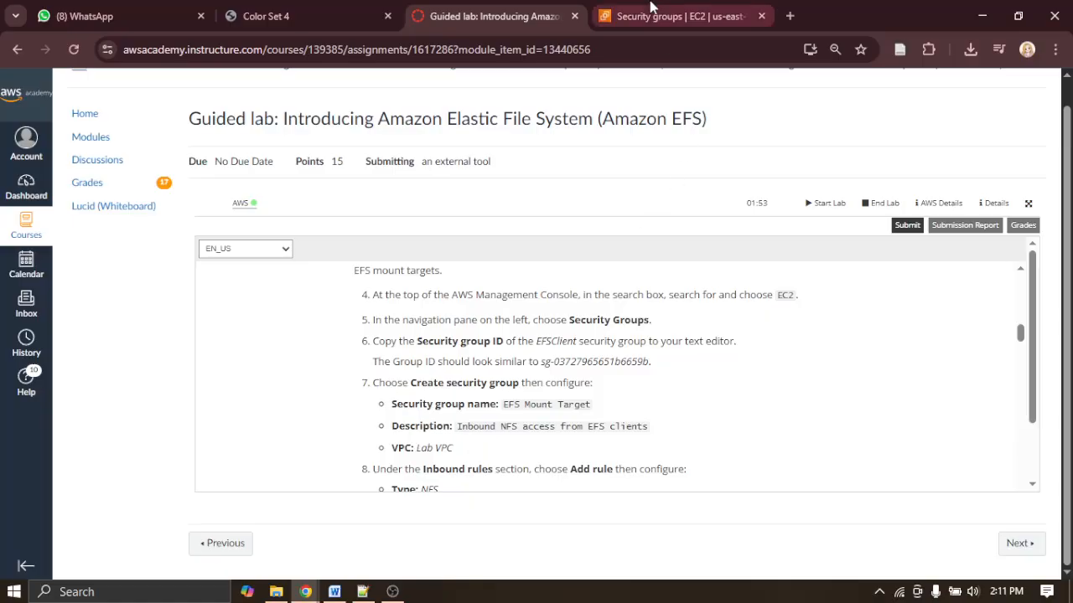
left_click(650, 9)
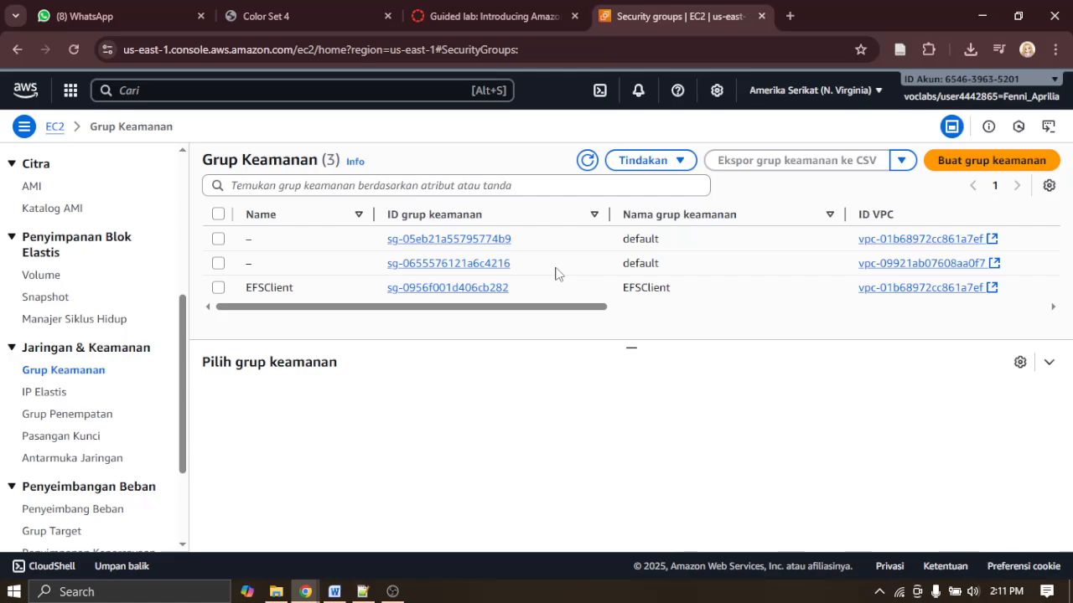
left_click(220, 288)
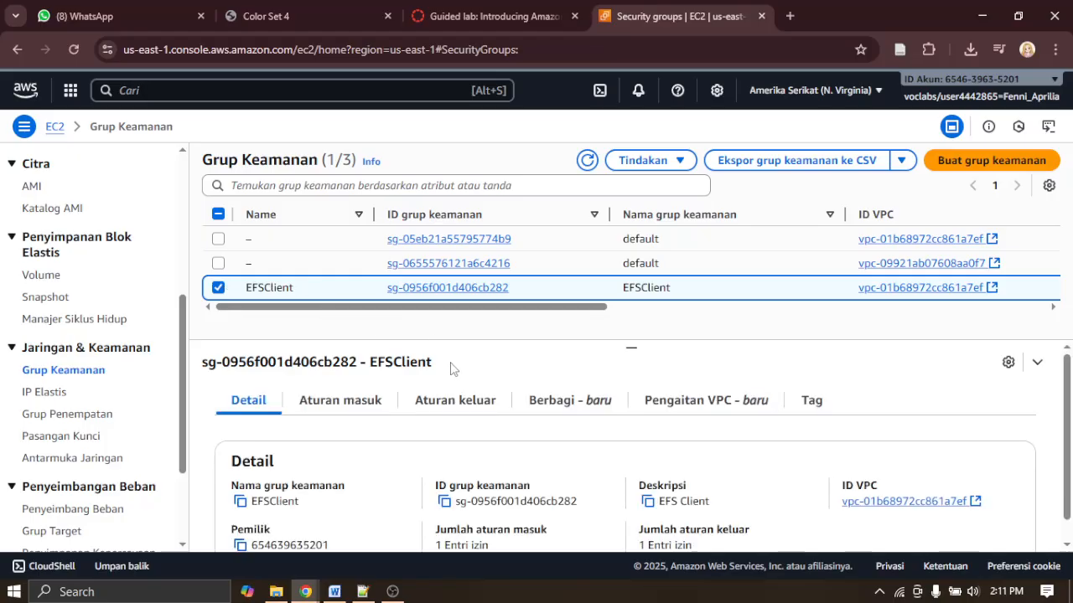
scroll(438, 387, "down", 1)
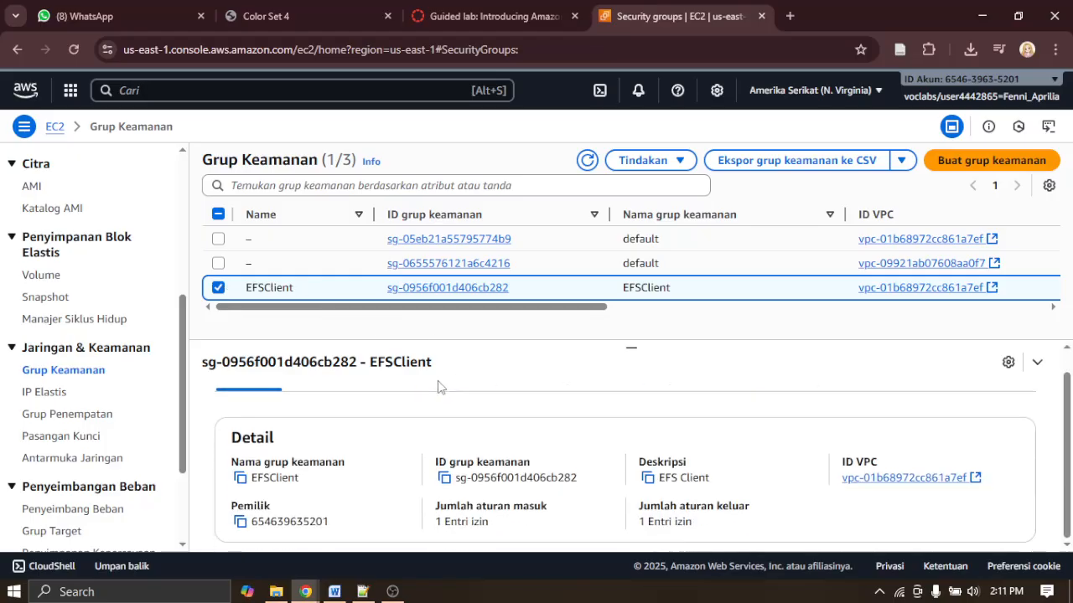
left_click(444, 479)
left_click(363, 592)
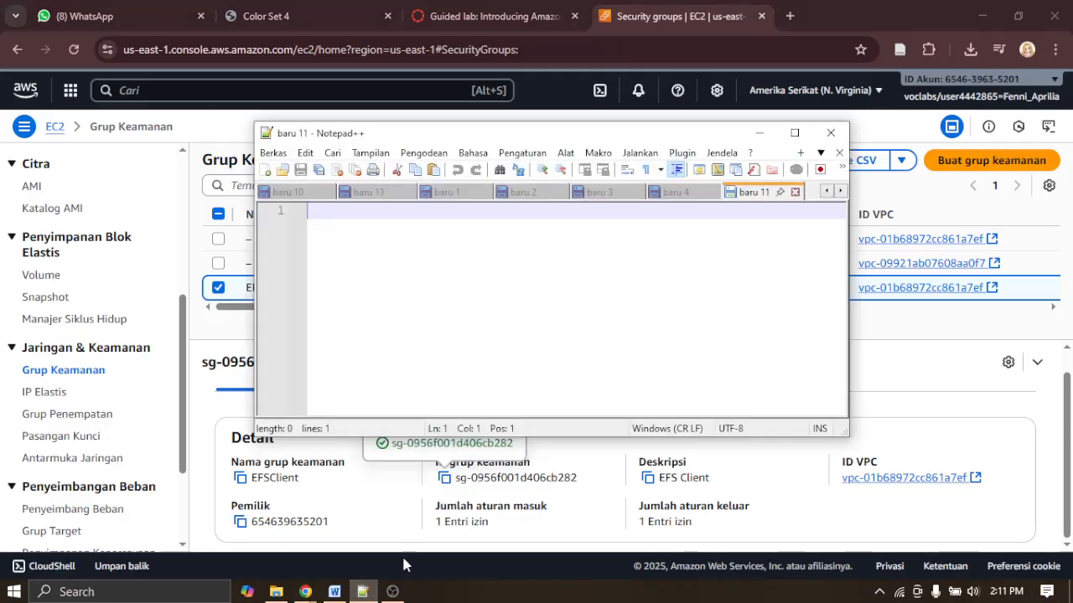
key("ctrl+v")
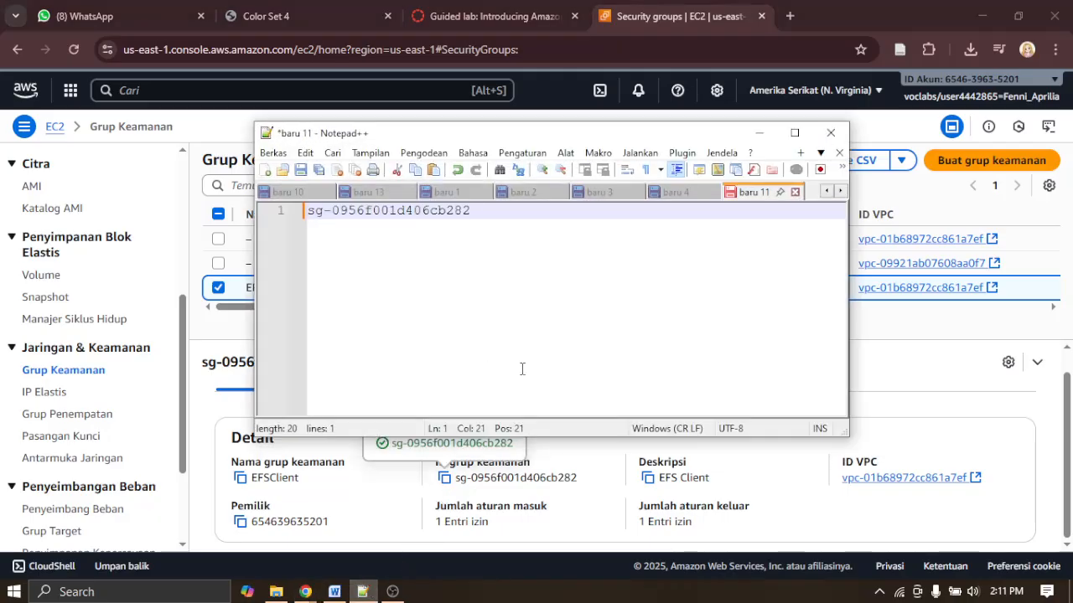
left_click(919, 336)
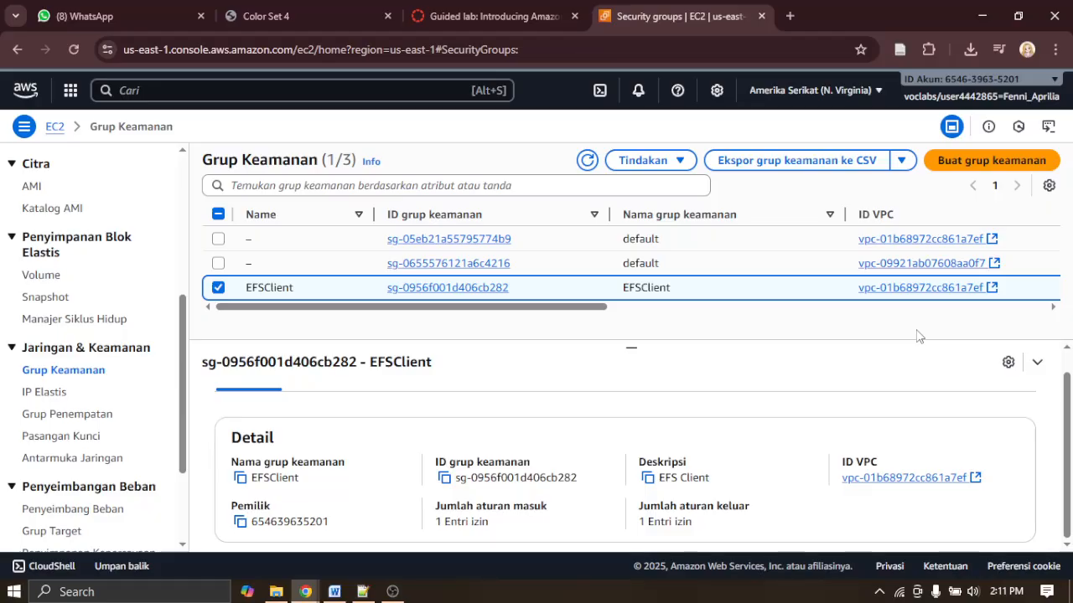
Step: Capture the security groups page with EFSClient selected using Snipping Tool, and copy the snip
left_click(180, 598)
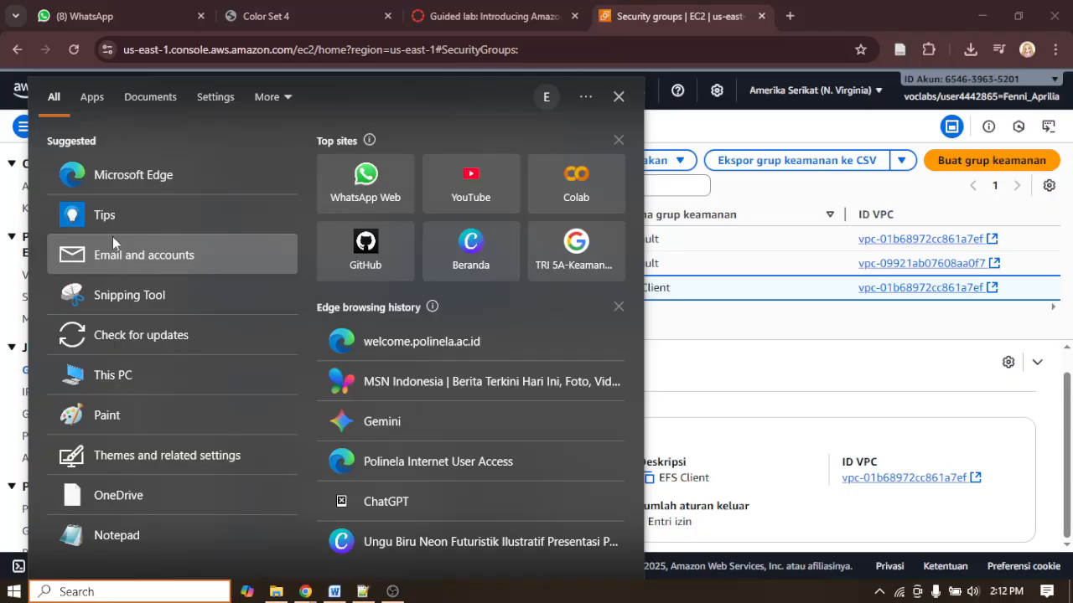
left_click(128, 301)
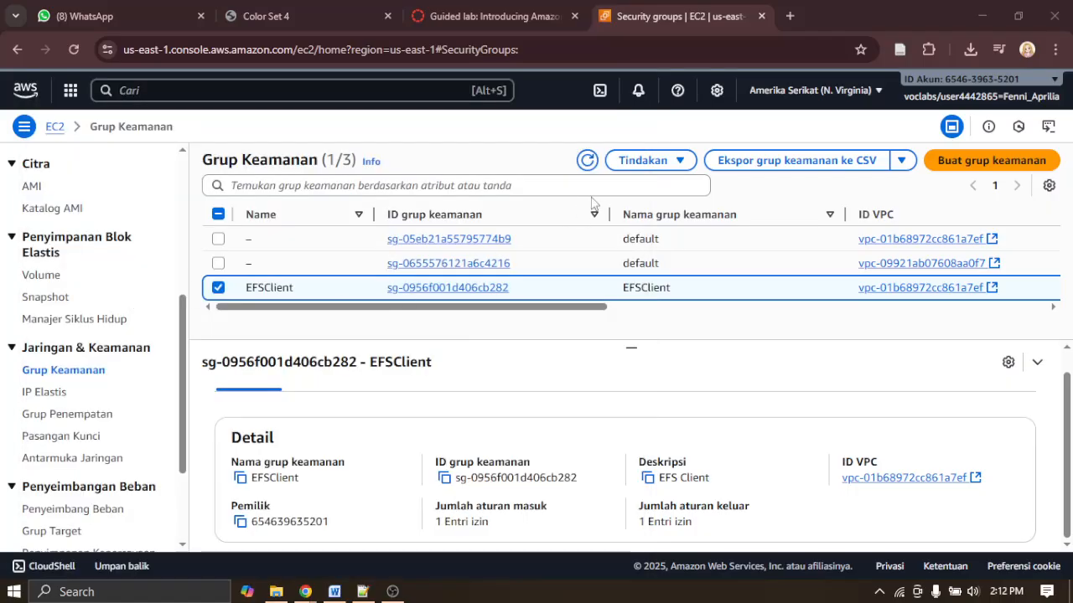
left_click(740, 49)
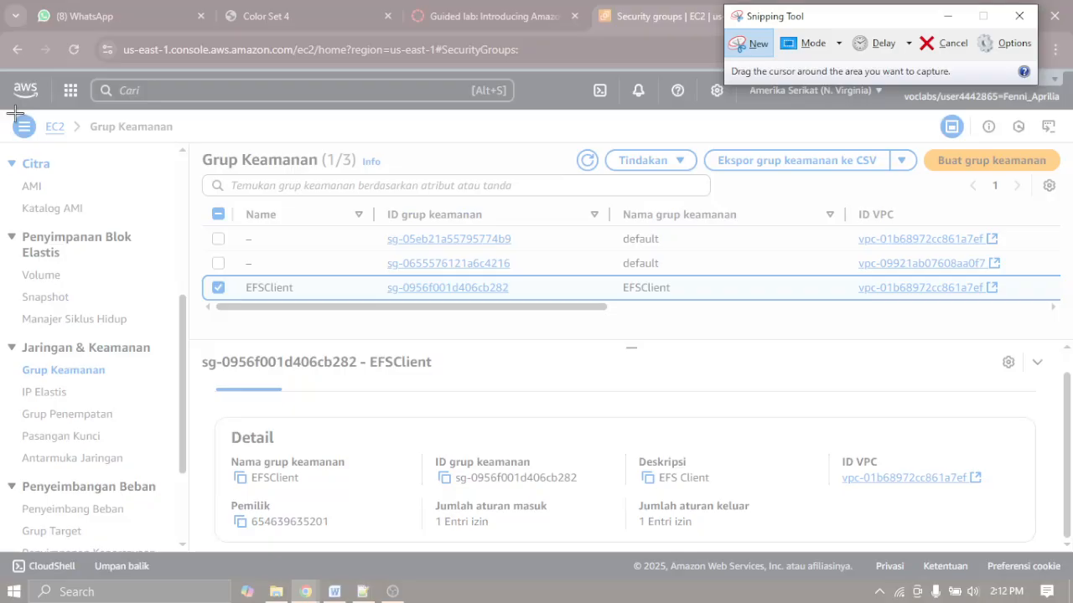
left_click_drag(1, 78, 1066, 545)
right_click(510, 437)
left_click(528, 460)
Step: Paste the security groups snip into the Word lab report below the EC2 dashboard screenshot
left_click(335, 591)
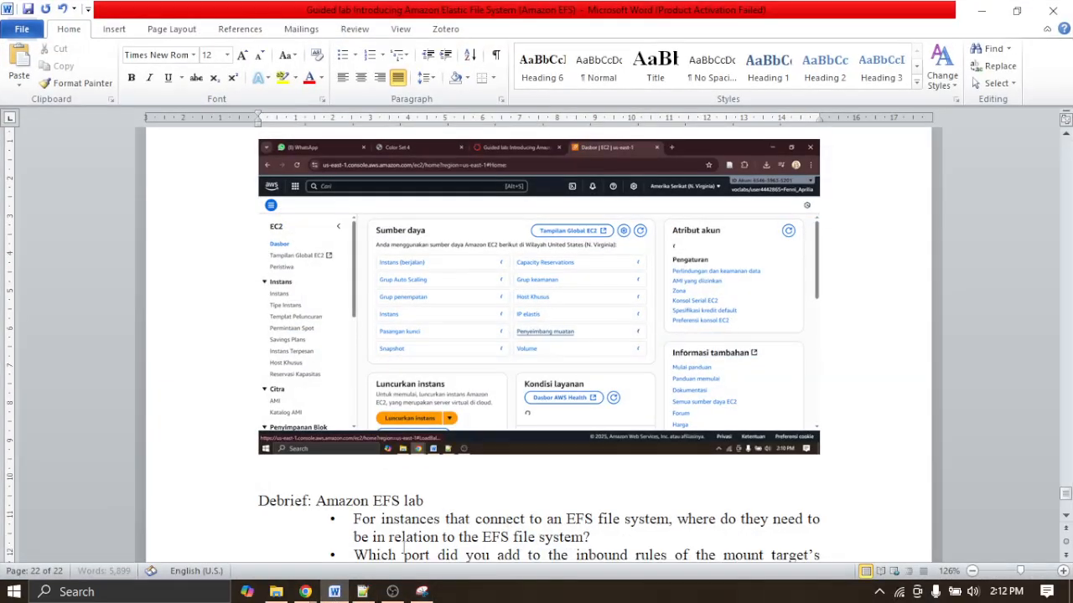
key("ctrl+v")
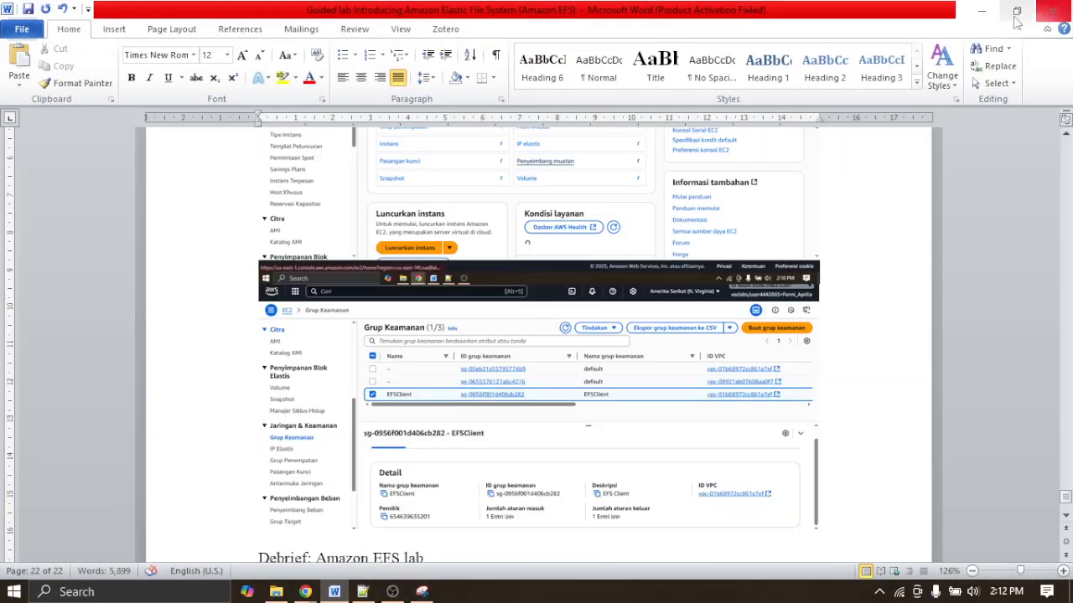
left_click(981, 11)
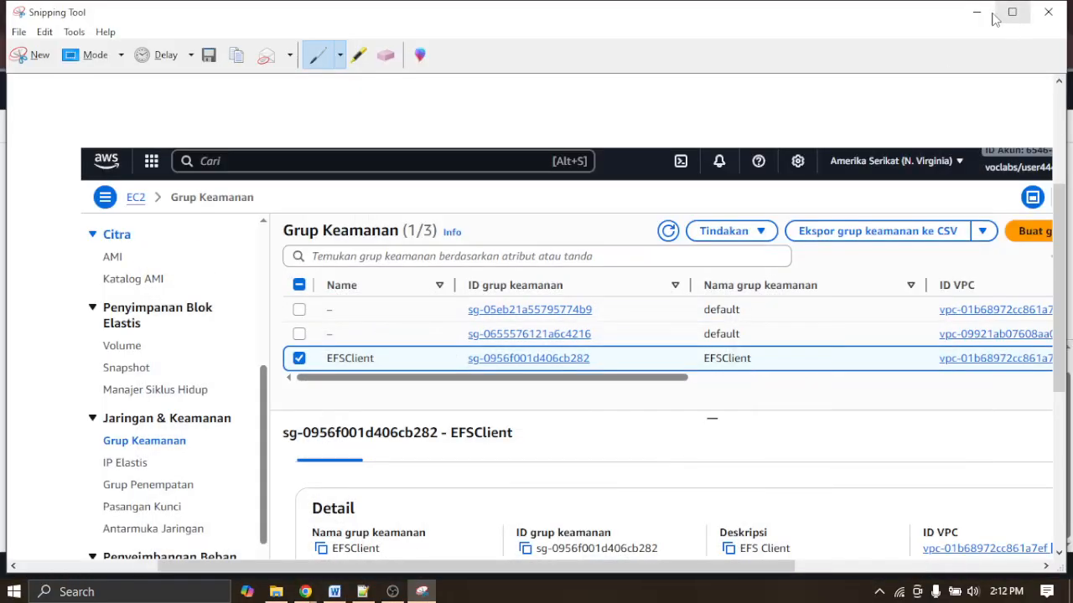
Step: Check lab step 7 in the guided lab instructions, and open the form for creating a security group in the EC2 console
left_click(973, 13)
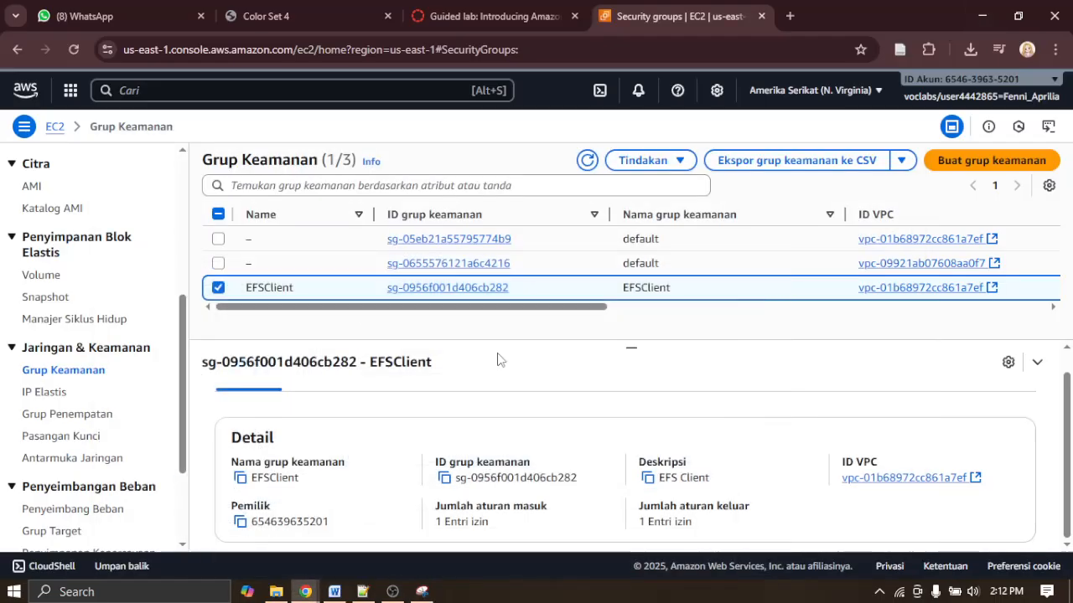
left_click(488, 12)
scroll(554, 348, "down", 1)
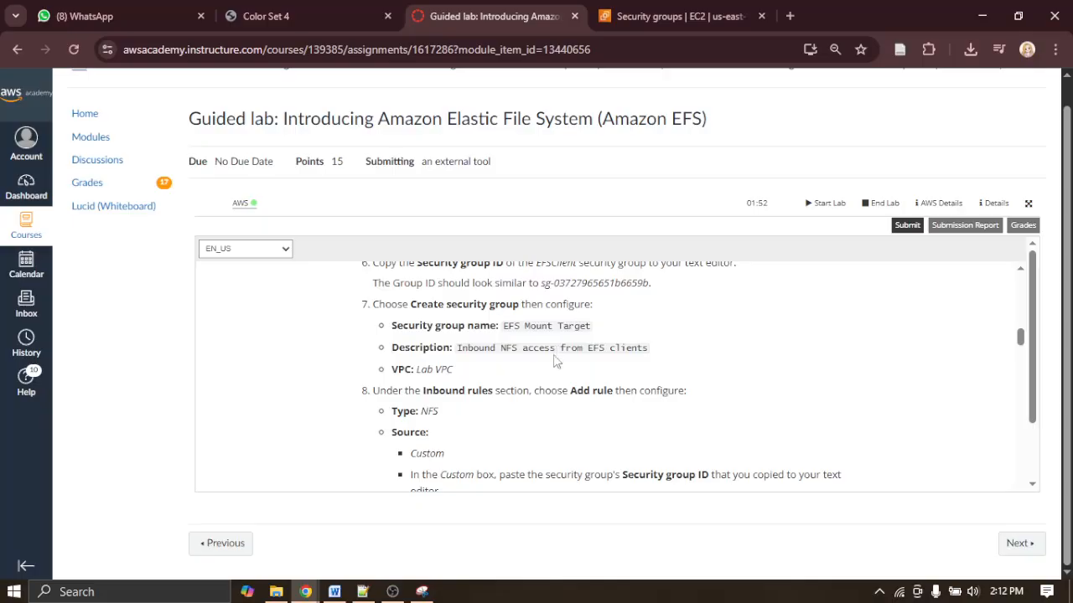
left_click(664, 14)
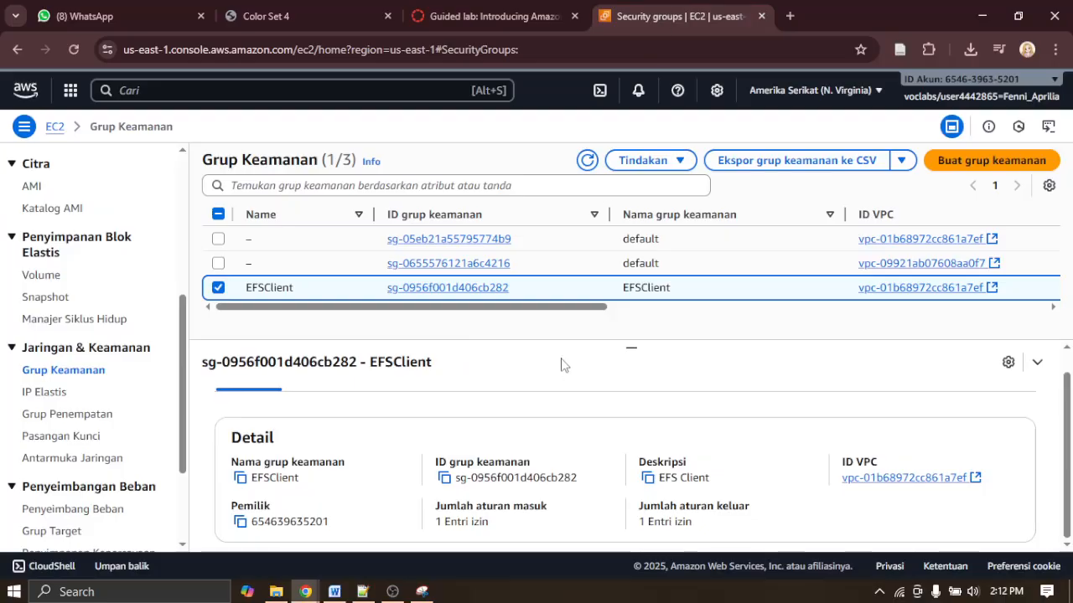
left_click(987, 162)
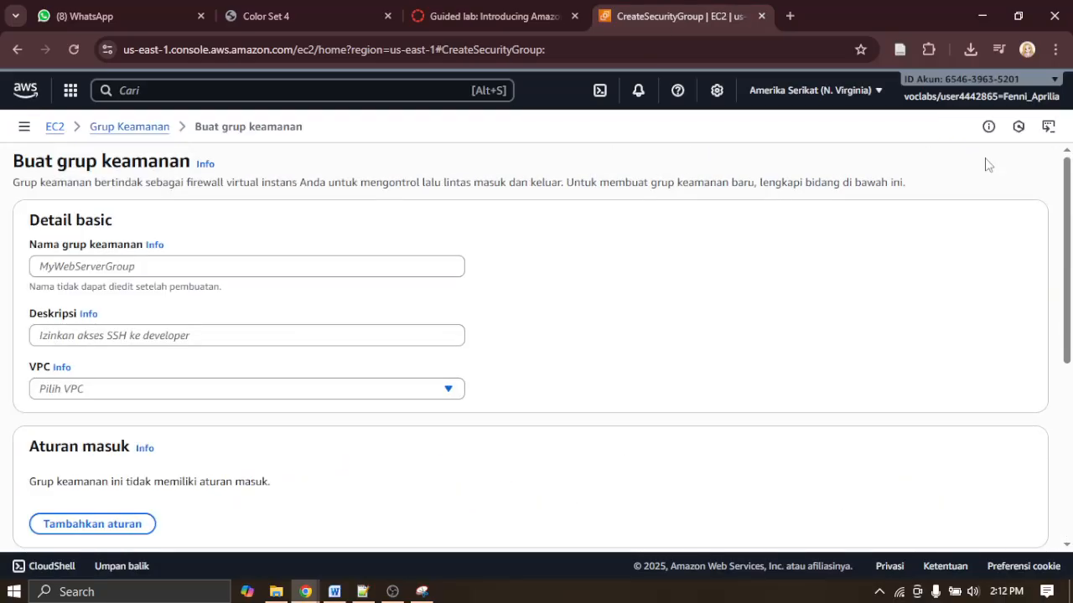
Step: Name the new security group "EFS Mount Target" in the basic details
scroll(853, 242, "down", 3)
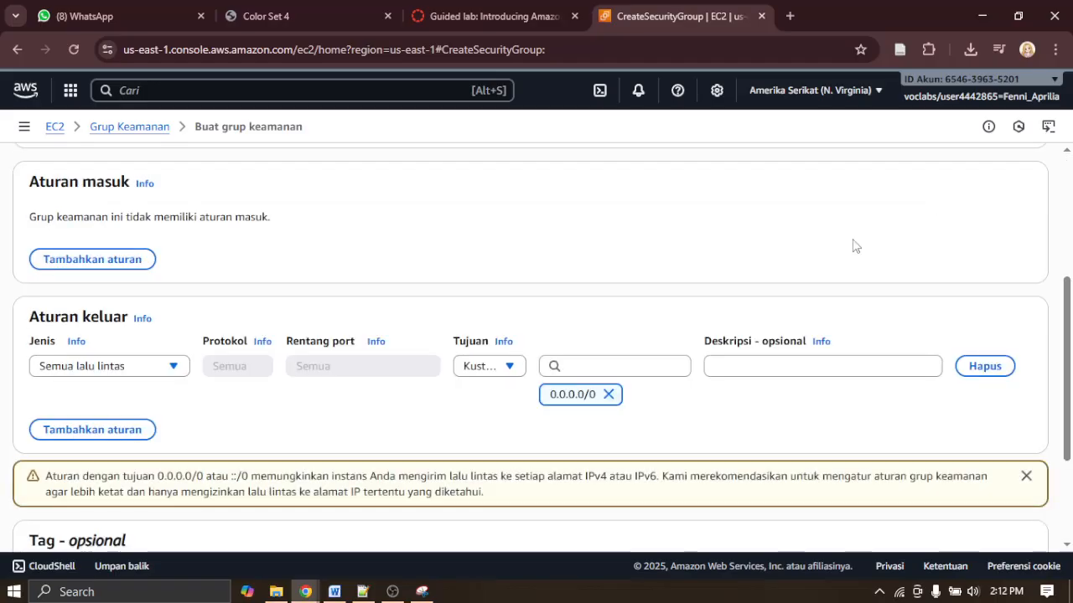
scroll(257, 282, "up", 1)
scroll(258, 282, "up", 3)
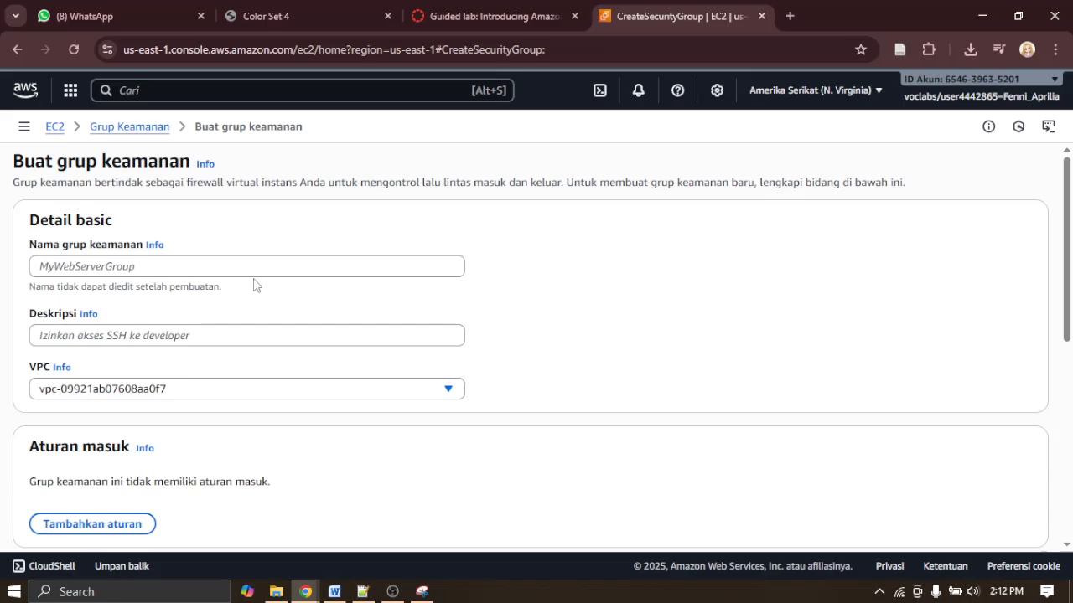
left_click(253, 270)
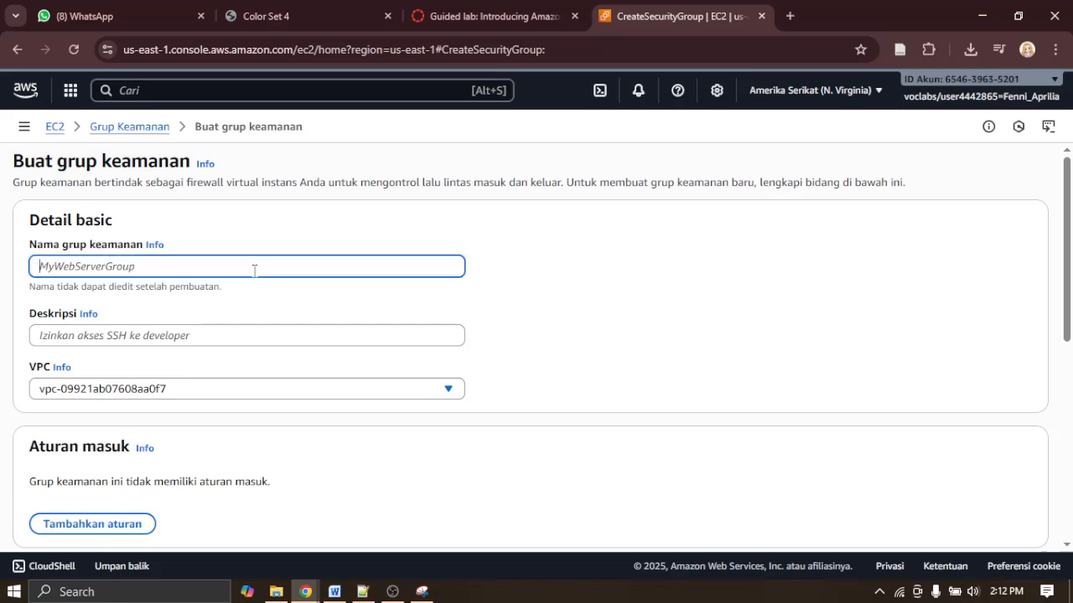
type("EFS")
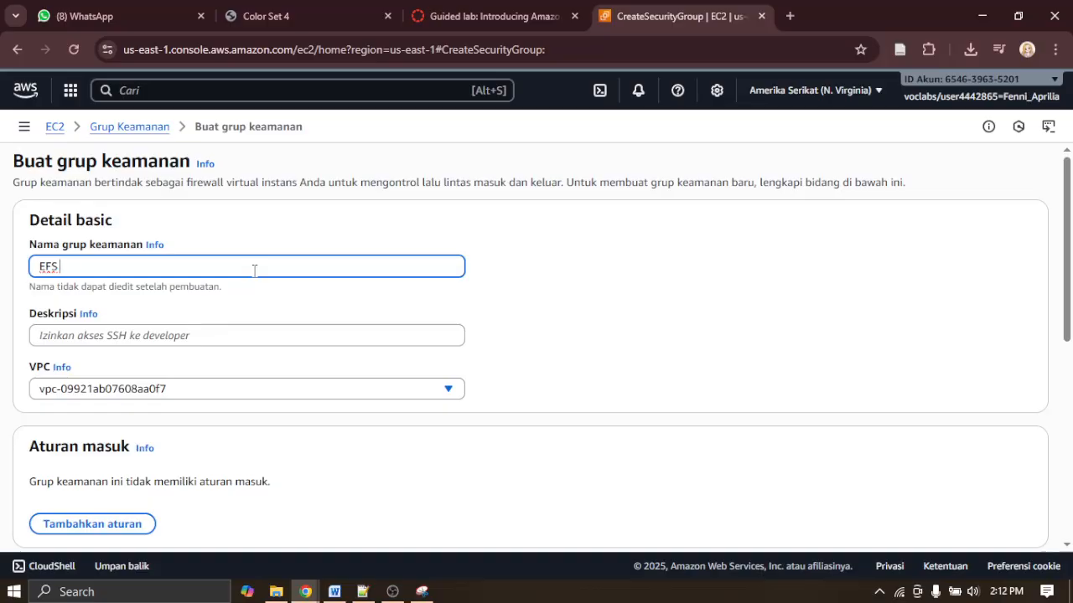
type("Mount TARGErget")
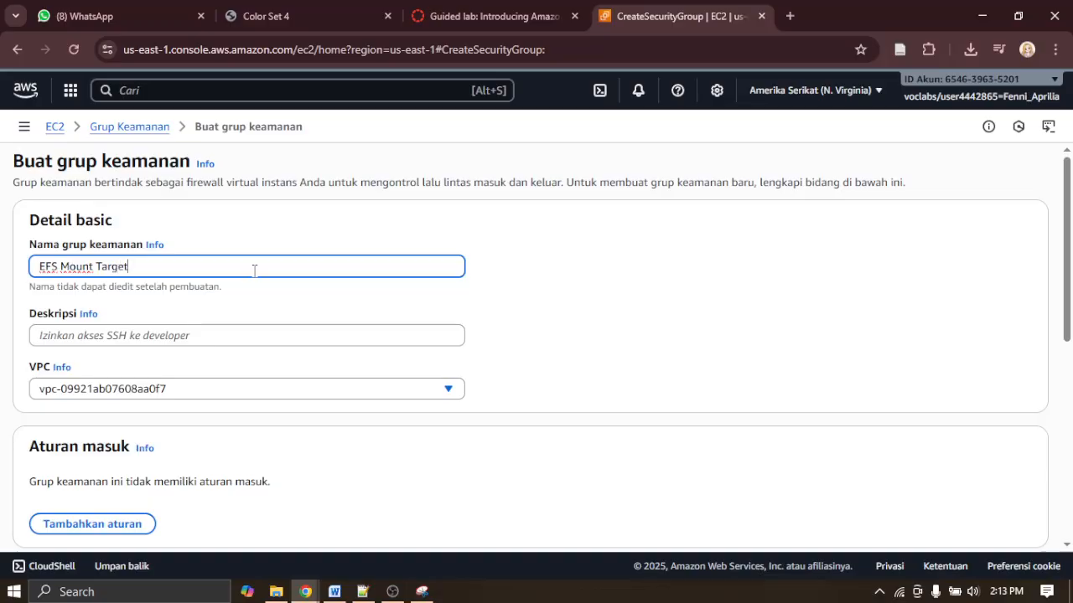
Step: Following the lab instructions, enter the description "Inbound NFS access from EFS clients" and choose Lab VPC as the security group's VPC
left_click(493, 16)
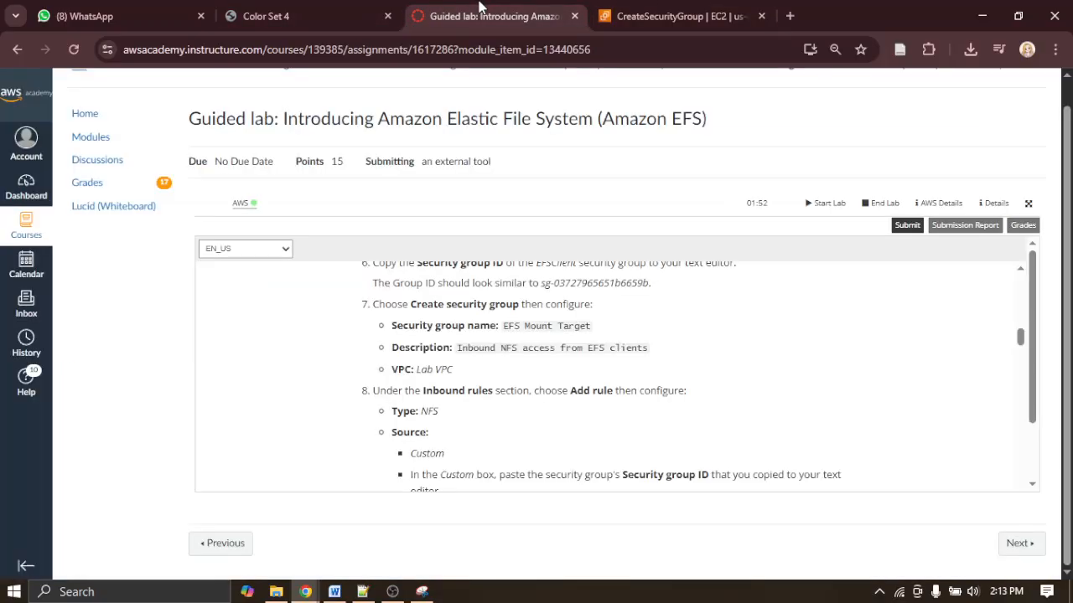
left_click(683, 6)
left_click(248, 333)
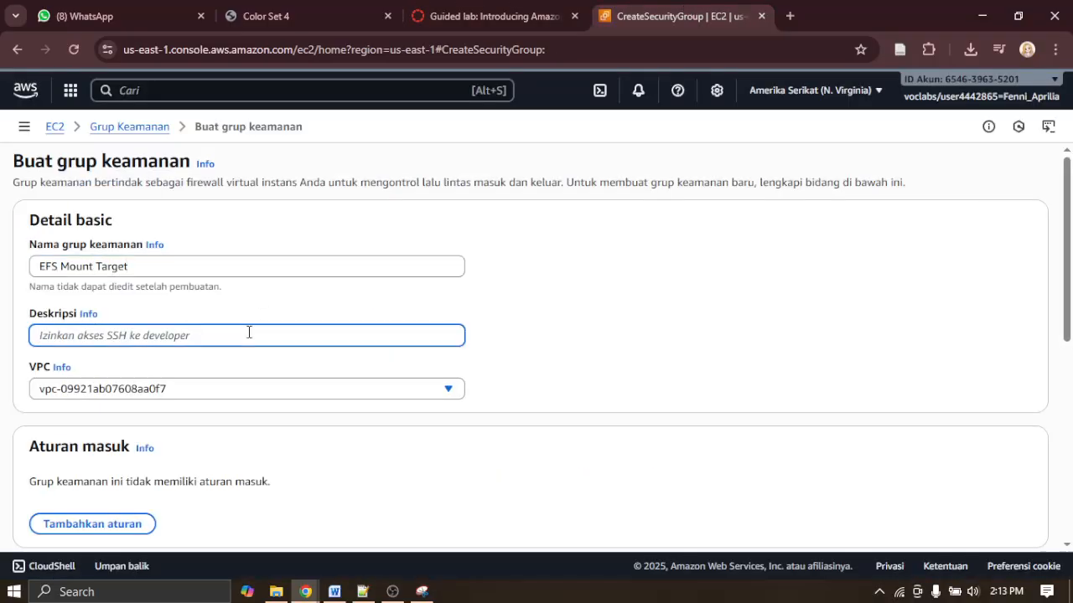
type("Inb")
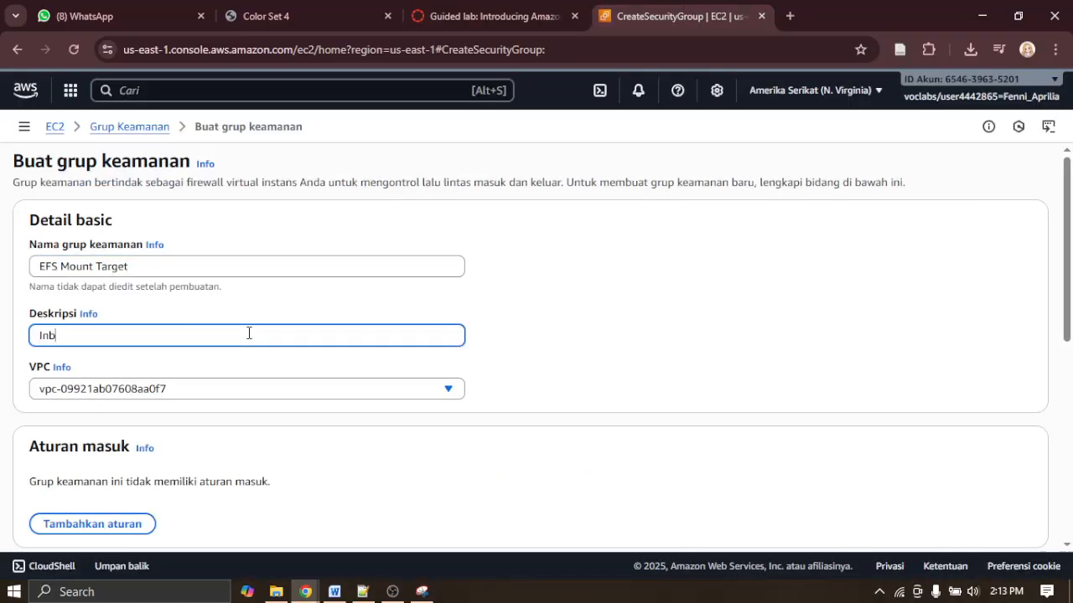
type("pu")
key("BackSpace")
key("BackSpace")
type("ound NFS")
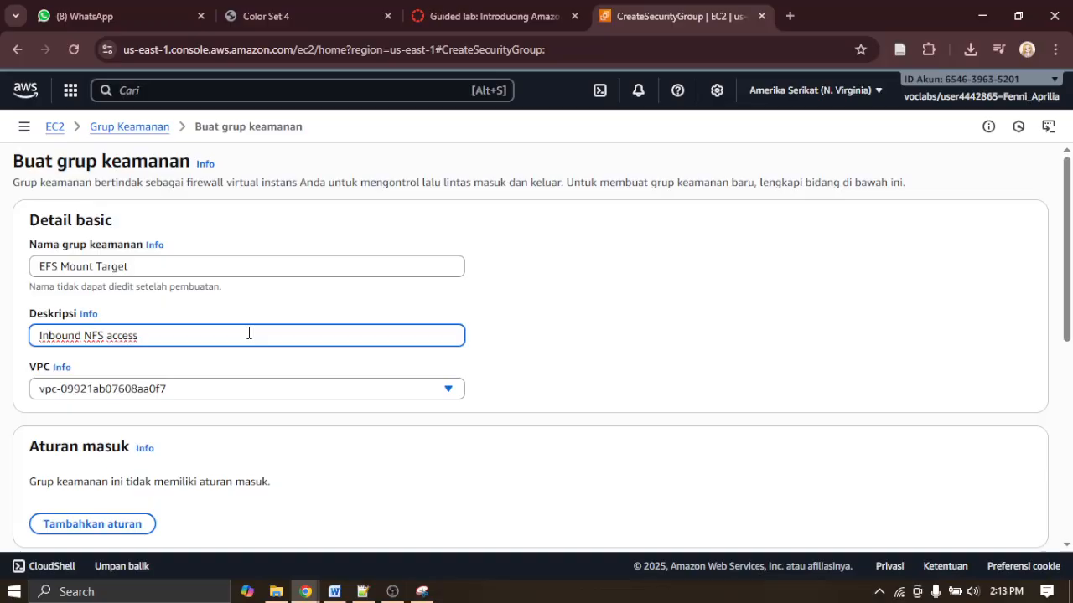
type("access from EFS clients")
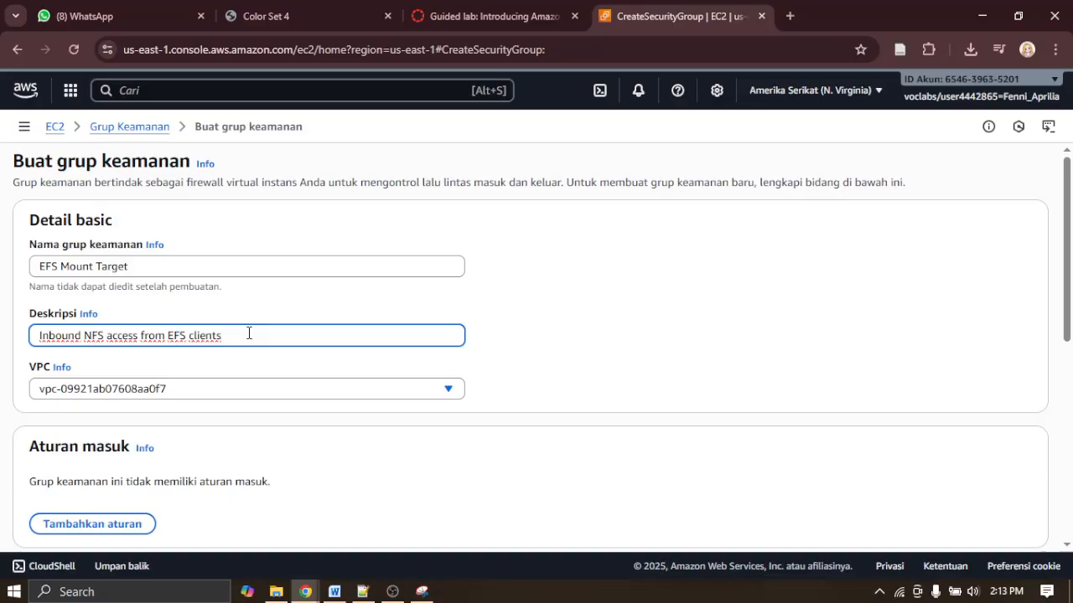
left_click(268, 388)
left_click(242, 444)
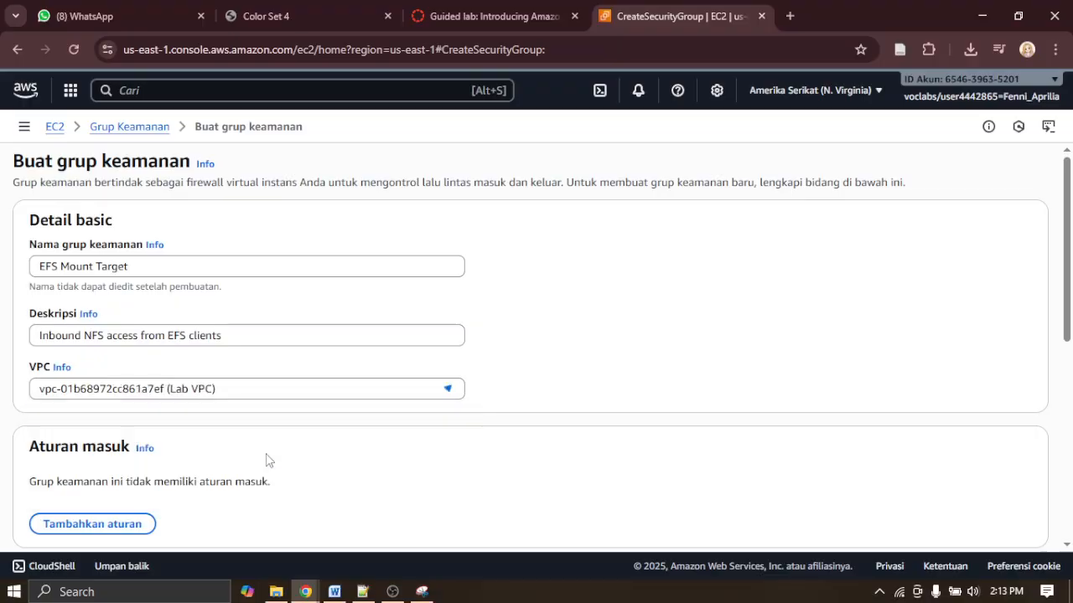
Step: Capture the completed basic details section of the security group form with Snipping Tool, and copy the snip
left_click(422, 592)
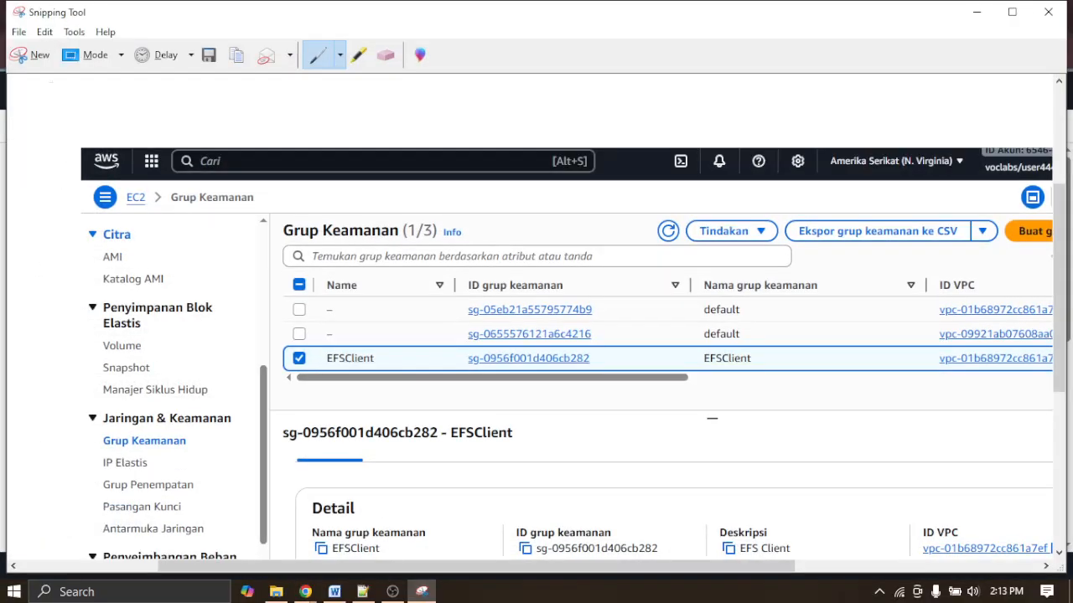
left_click(31, 55)
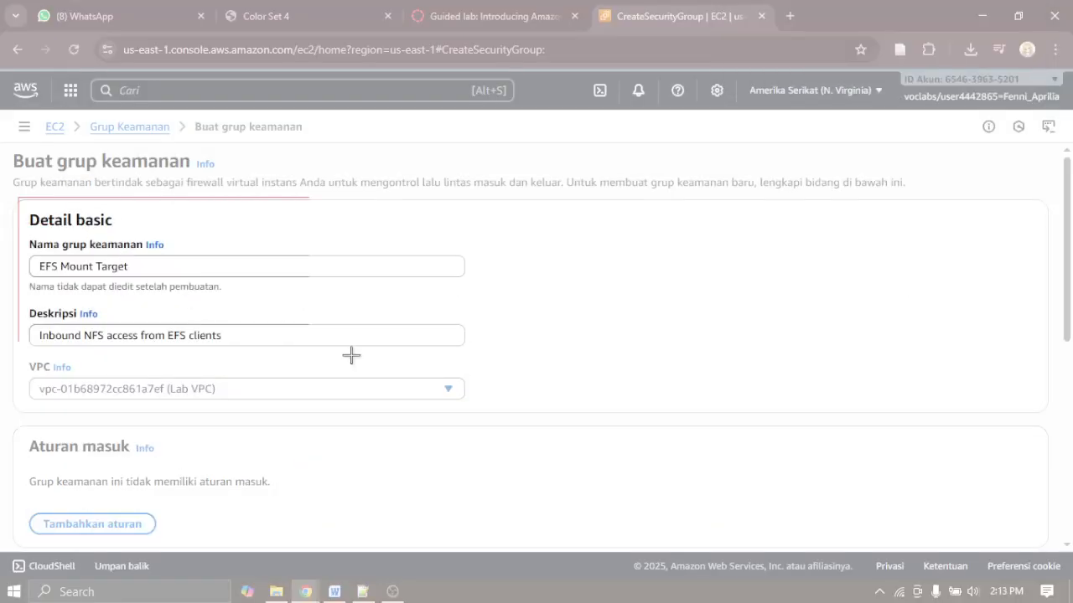
left_click_drag(351, 356, 535, 425)
right_click(314, 320)
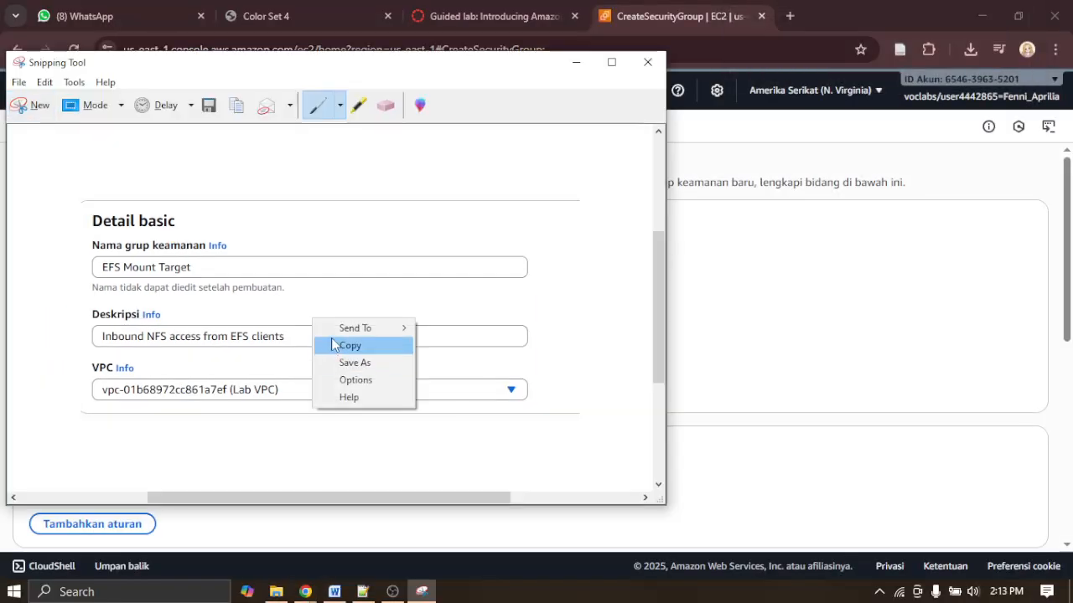
left_click(346, 345)
Step: Paste the basic details snip into the Word lab report below the security groups screenshot, and return to the EC2 form
left_click(334, 591)
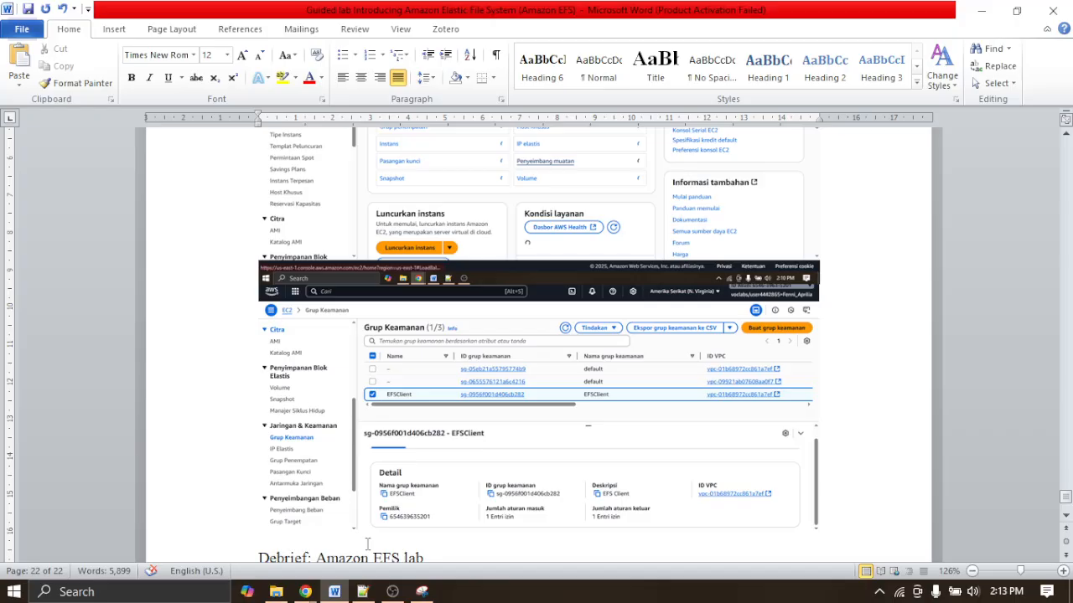
key("ctrl+v")
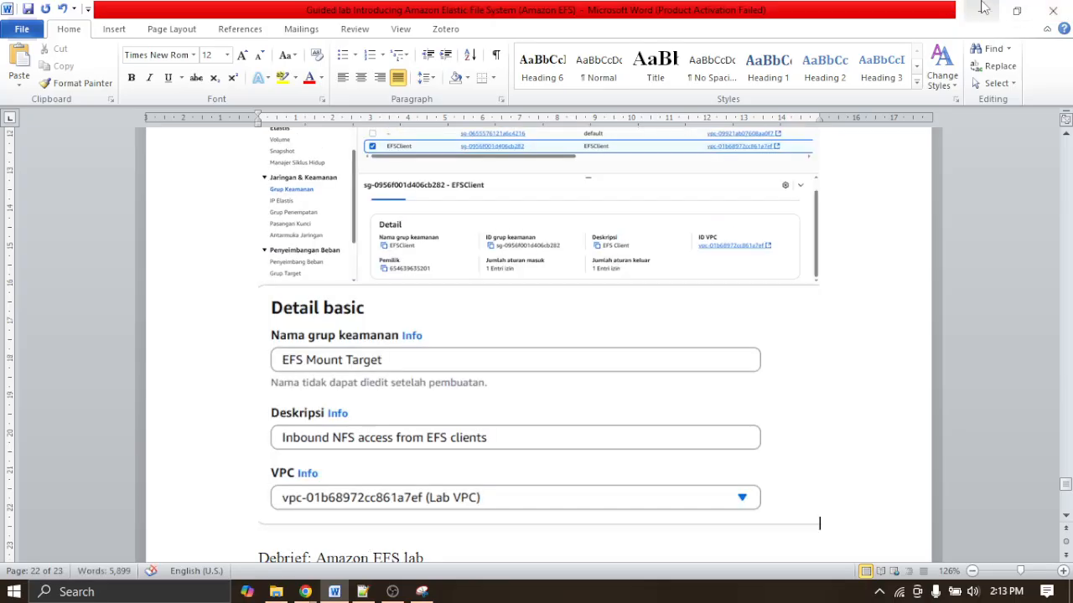
left_click(975, 9)
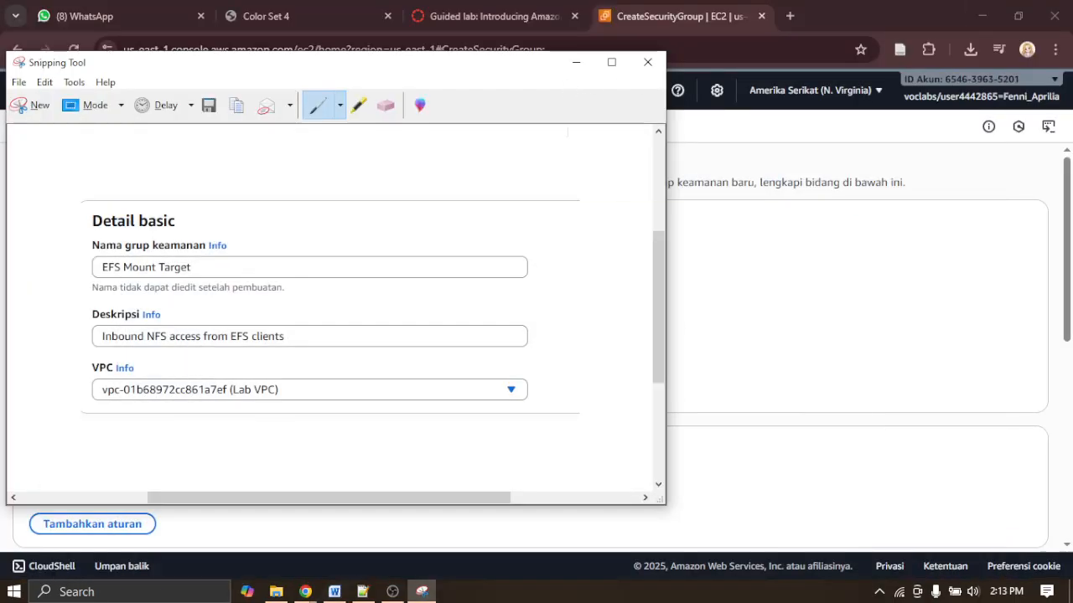
left_click(575, 62)
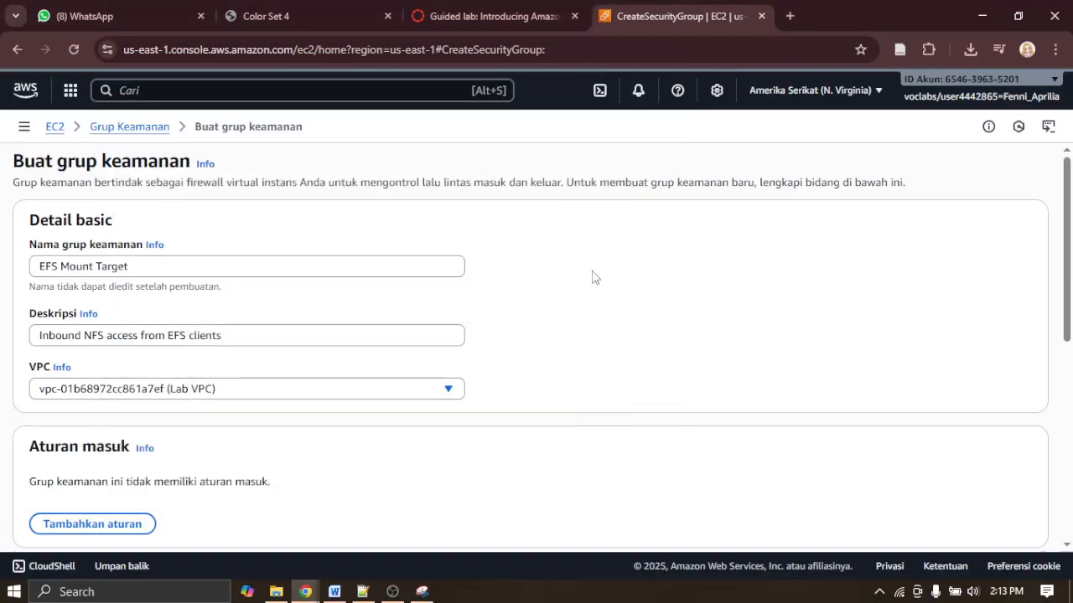
Step: Add an inbound rule to the new security group and set its type to NFS
scroll(592, 277, "down", 1)
scroll(593, 278, "down", 1)
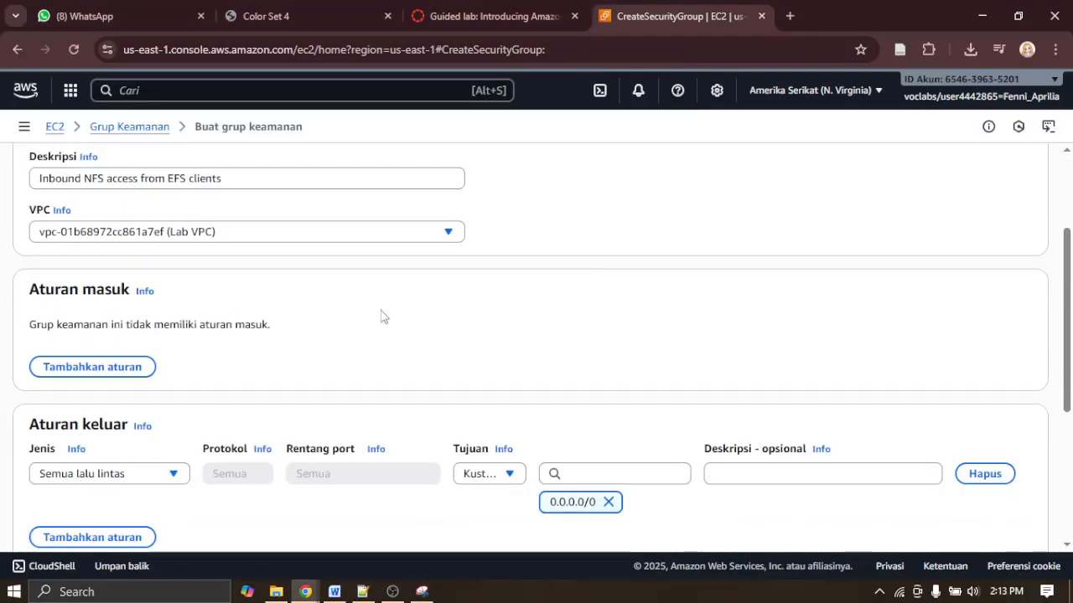
left_click(110, 373)
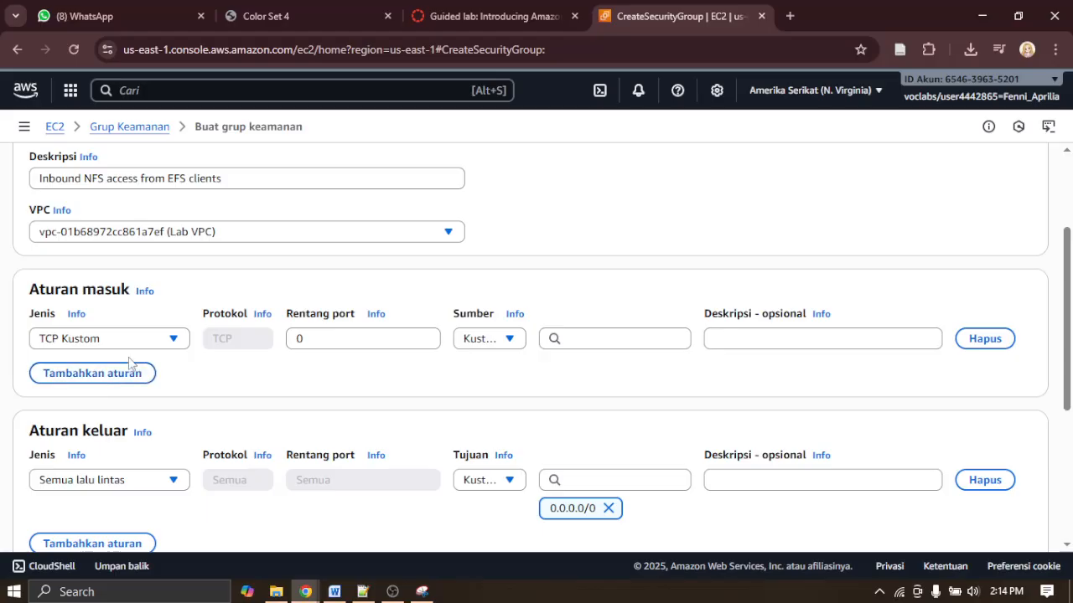
left_click(132, 342)
scroll(116, 428, "down", 6)
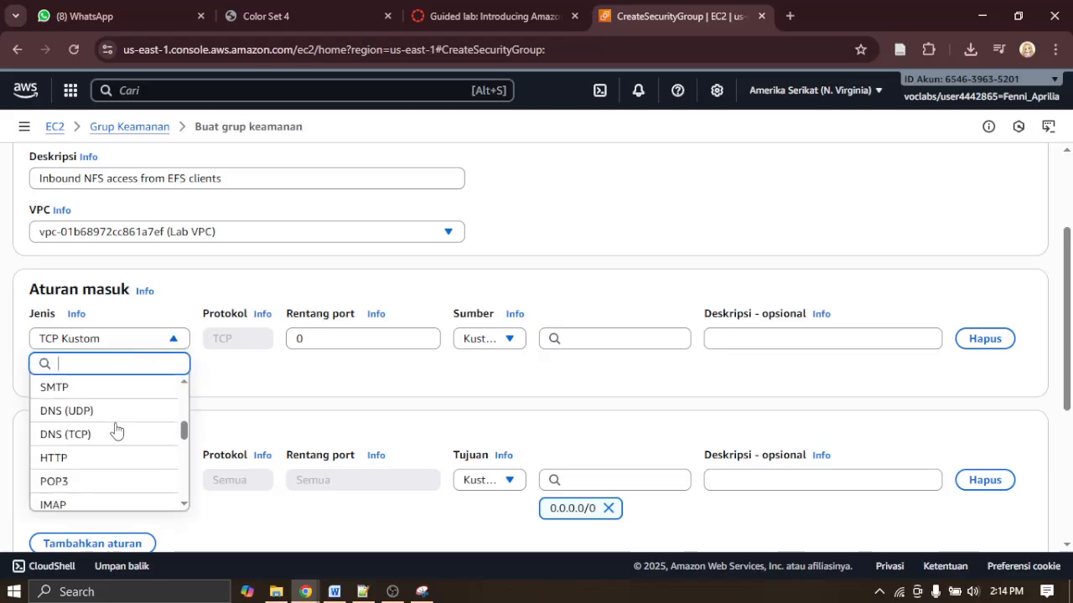
scroll(116, 435, "down", 5)
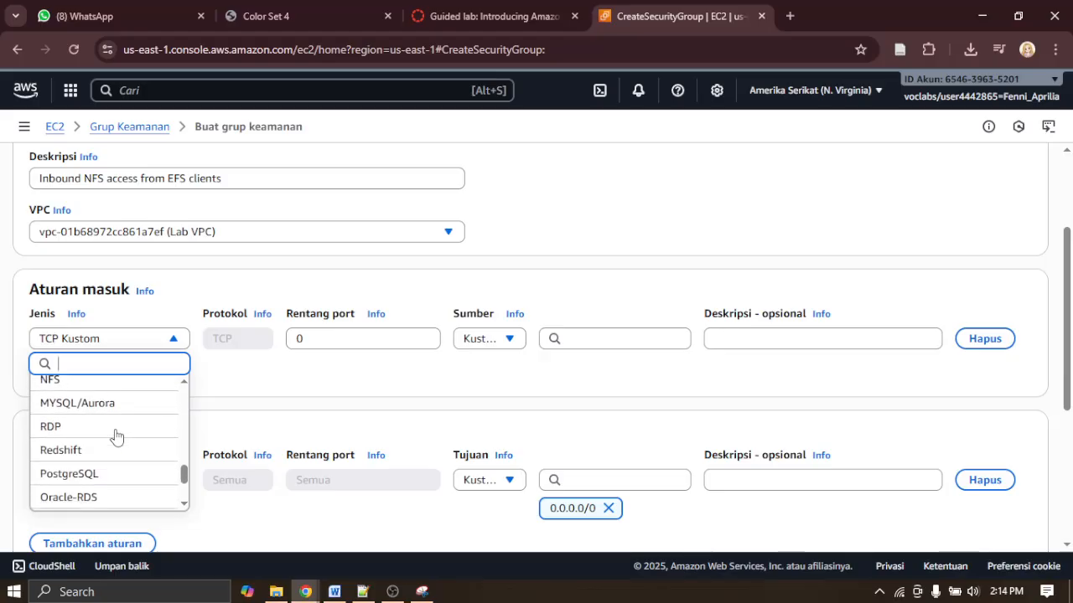
scroll(116, 436, "up", 8)
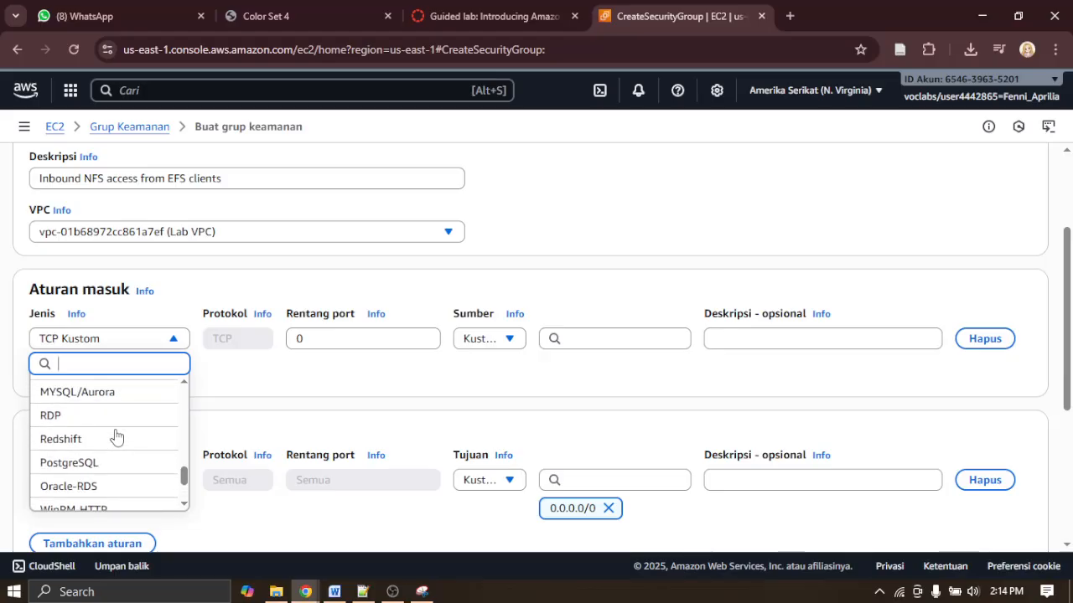
scroll(116, 435, "up", 8)
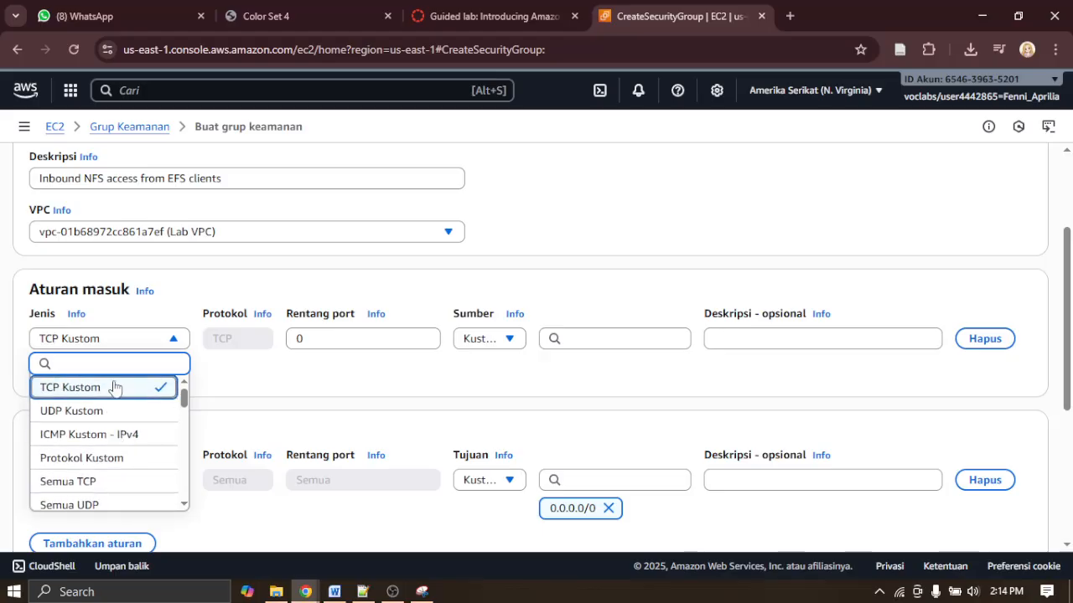
type("n")
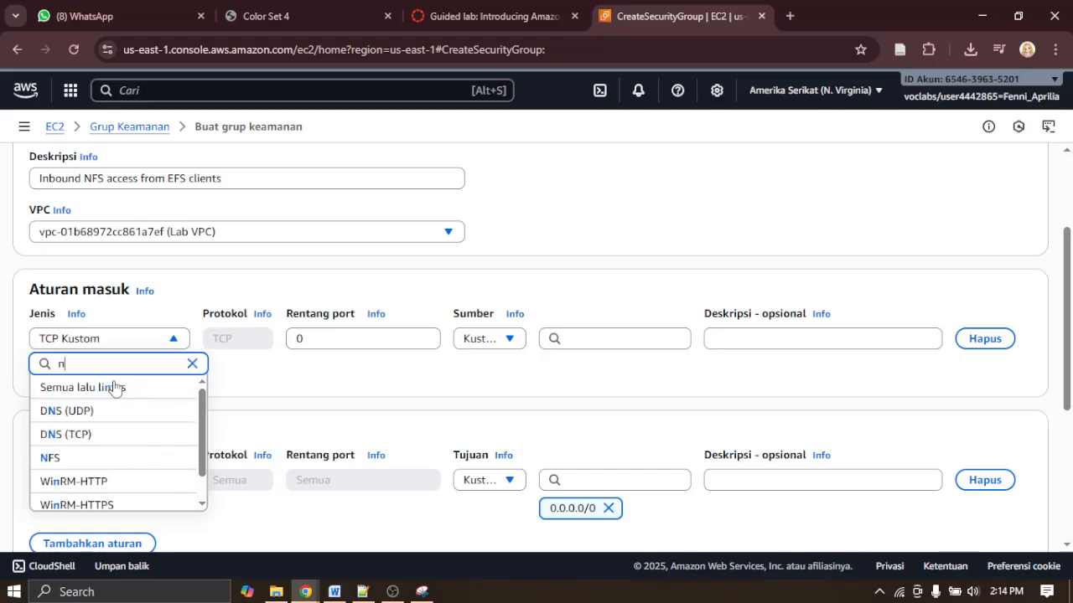
left_click(95, 461)
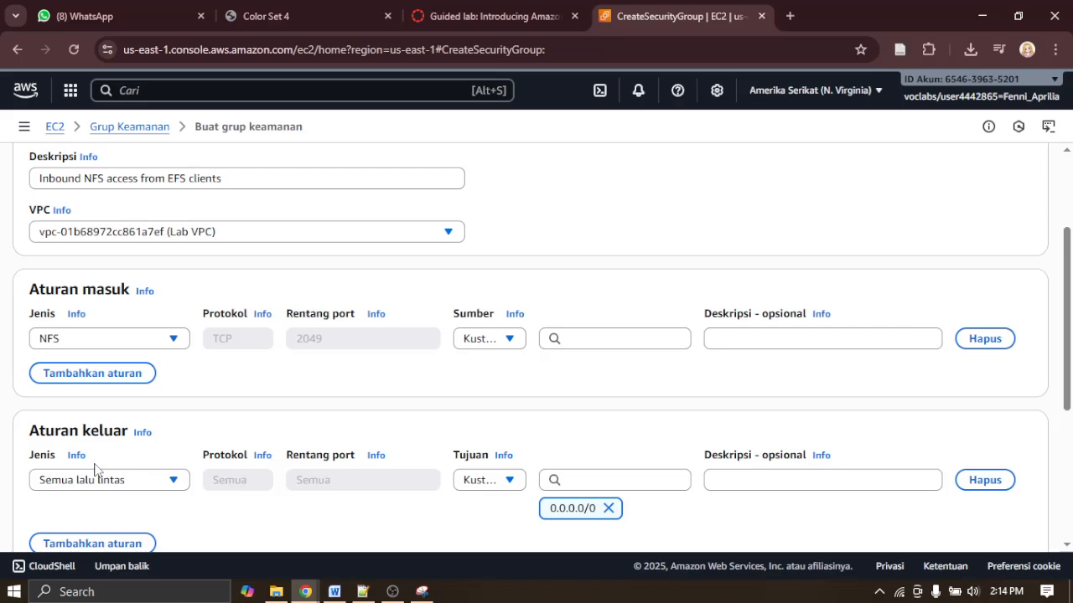
Step: Keep the inbound rule's source as Custom, and use the EFSClient security group ID copied from Notepad++ as the source
left_click(494, 347)
left_click(495, 367)
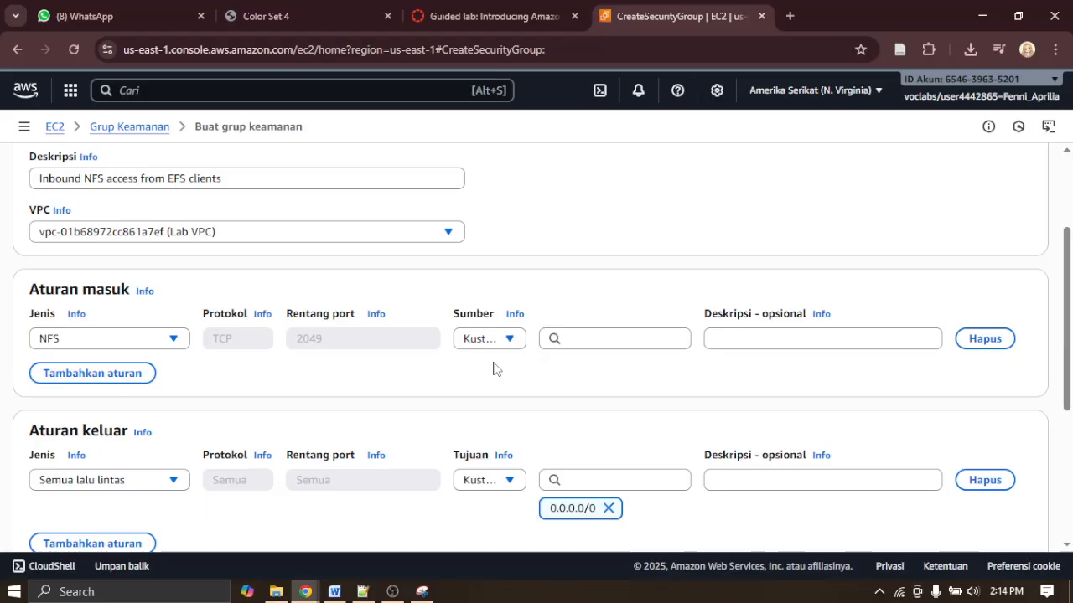
left_click(640, 339)
left_click(362, 591)
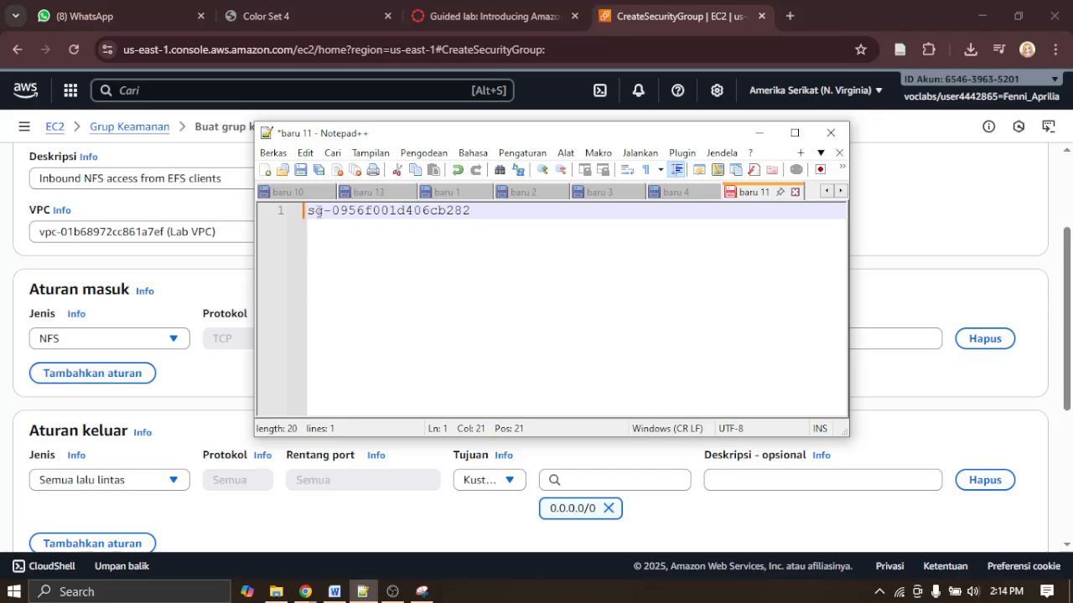
left_click_drag(308, 212, 527, 220)
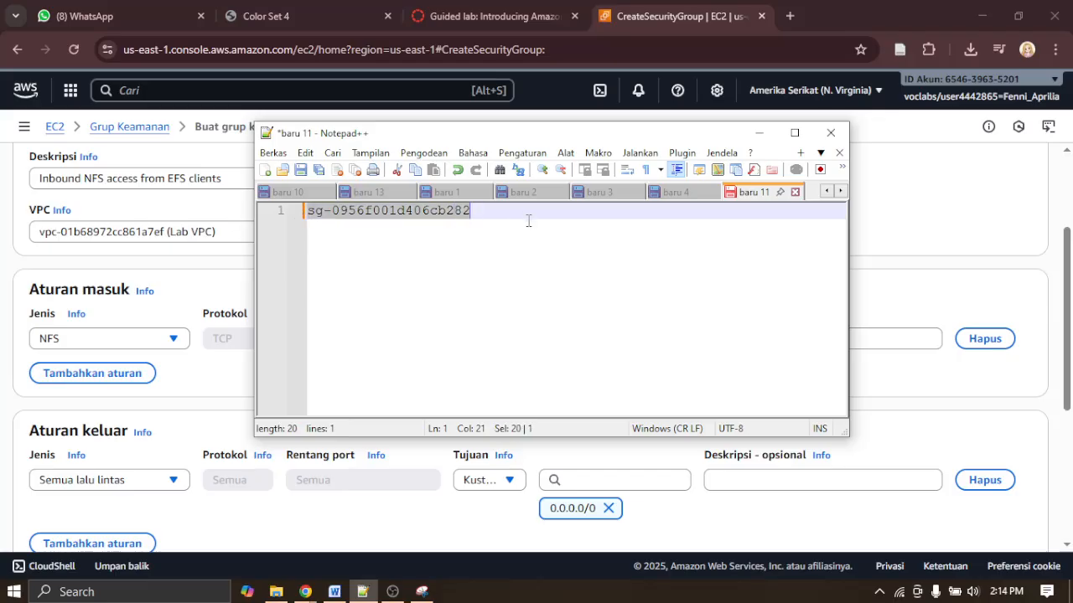
left_click(758, 132)
key("ctrl+v")
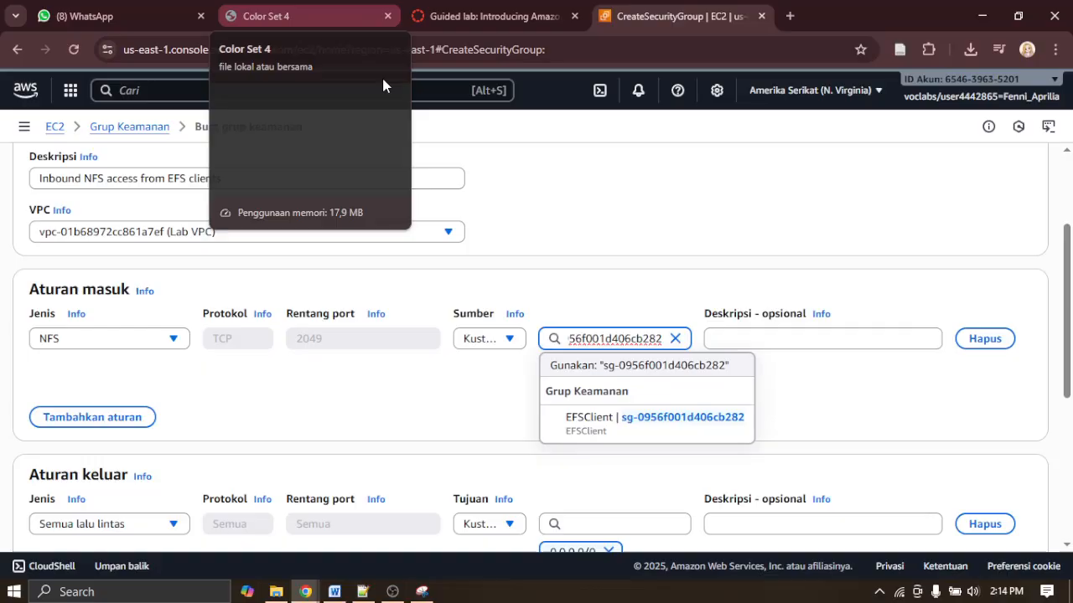
left_click(695, 425)
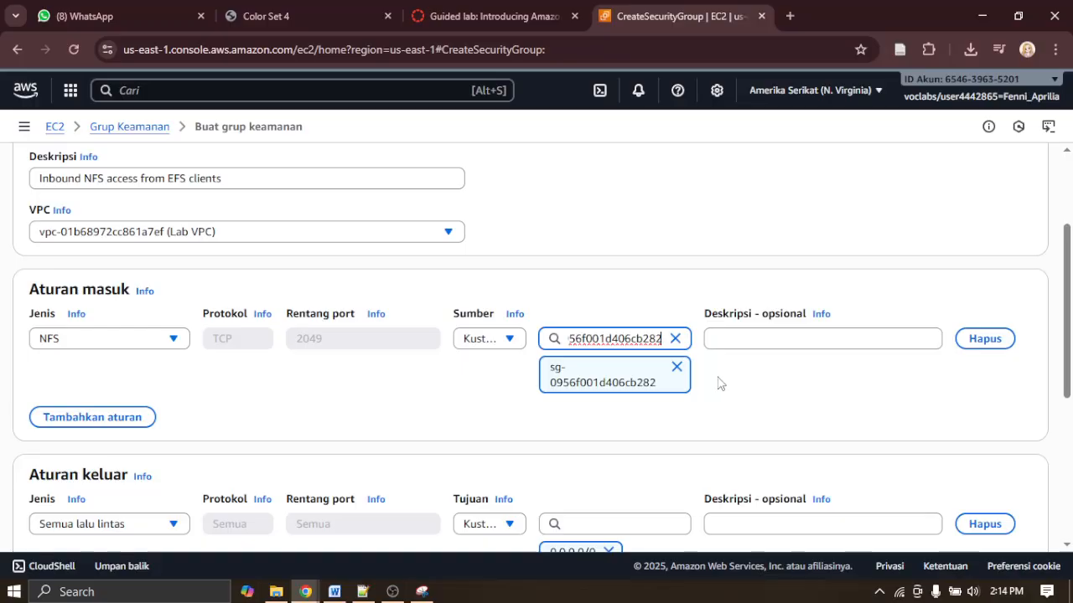
Step: Check the lab guide's remaining inbound rule instructions, and return to the security group form with the source suggestions closed
left_click(499, 16)
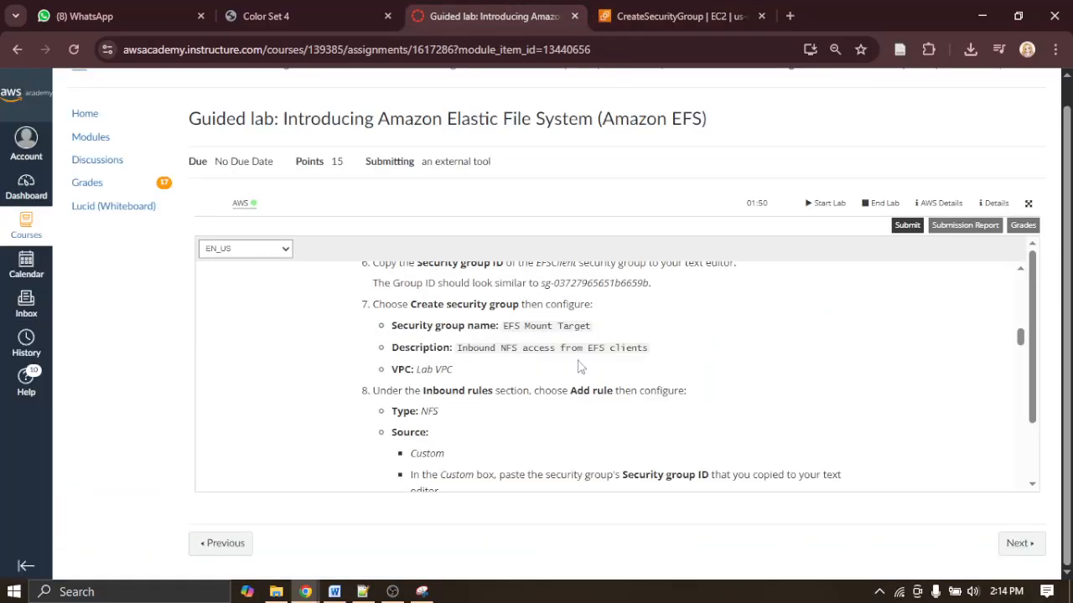
scroll(578, 360, "down", 1)
scroll(587, 373, "down", 2)
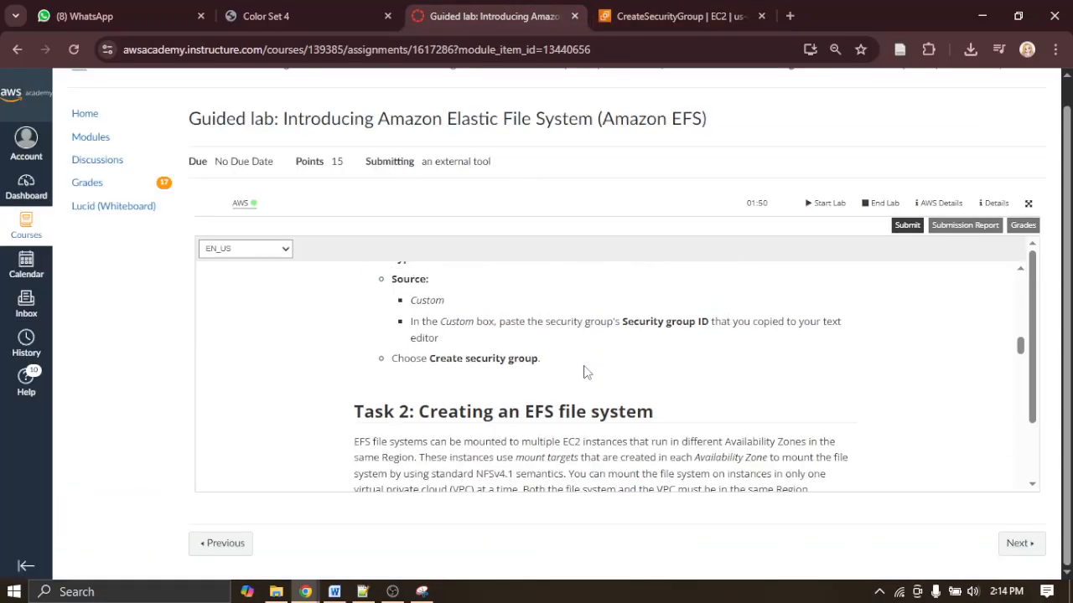
left_click(668, 18)
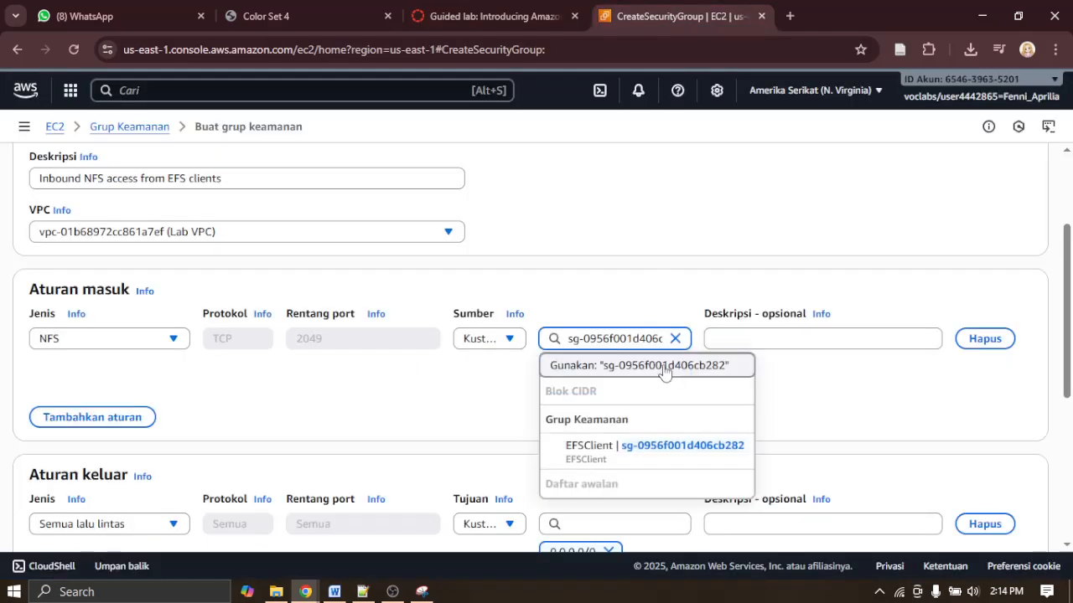
left_click(413, 426)
Step: Capture the completed inbound rules section of the security group form with Snipping Tool, and copy the snip
left_click(422, 590)
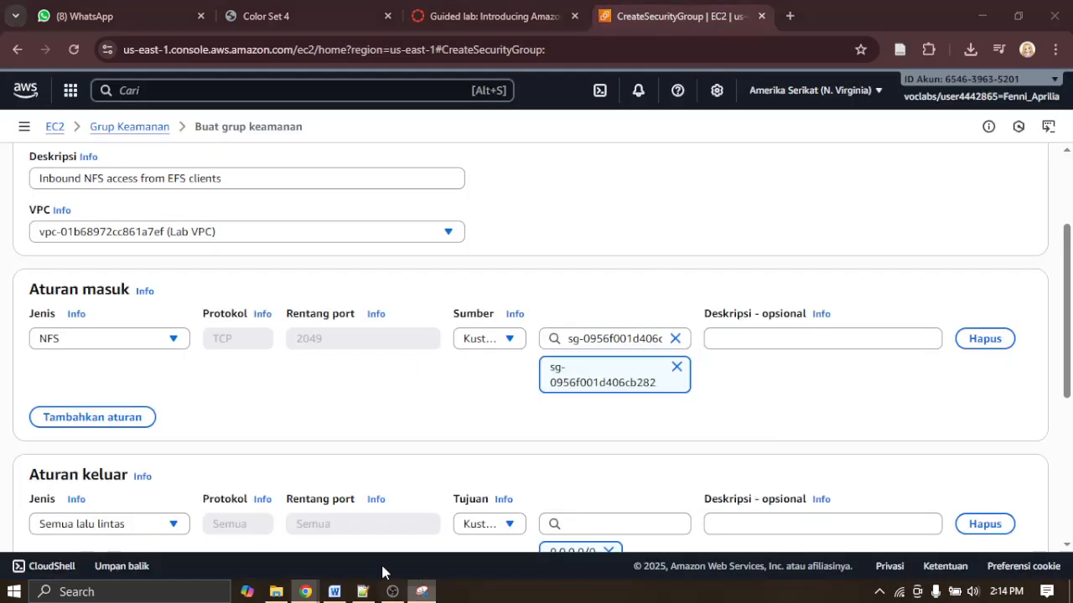
left_click(31, 118)
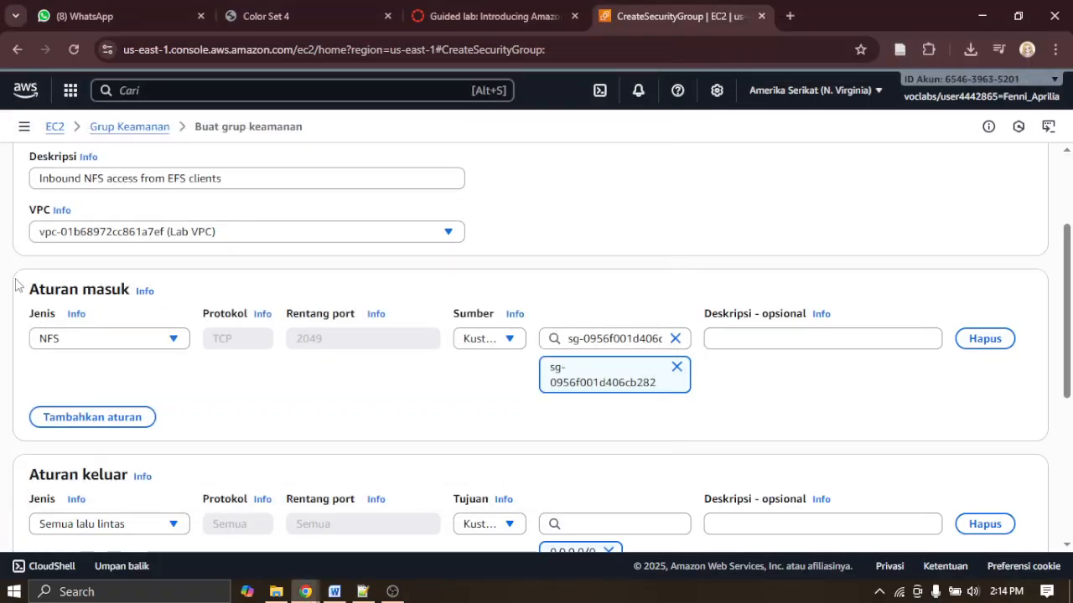
left_click_drag(14, 282, 1046, 434)
right_click(626, 306)
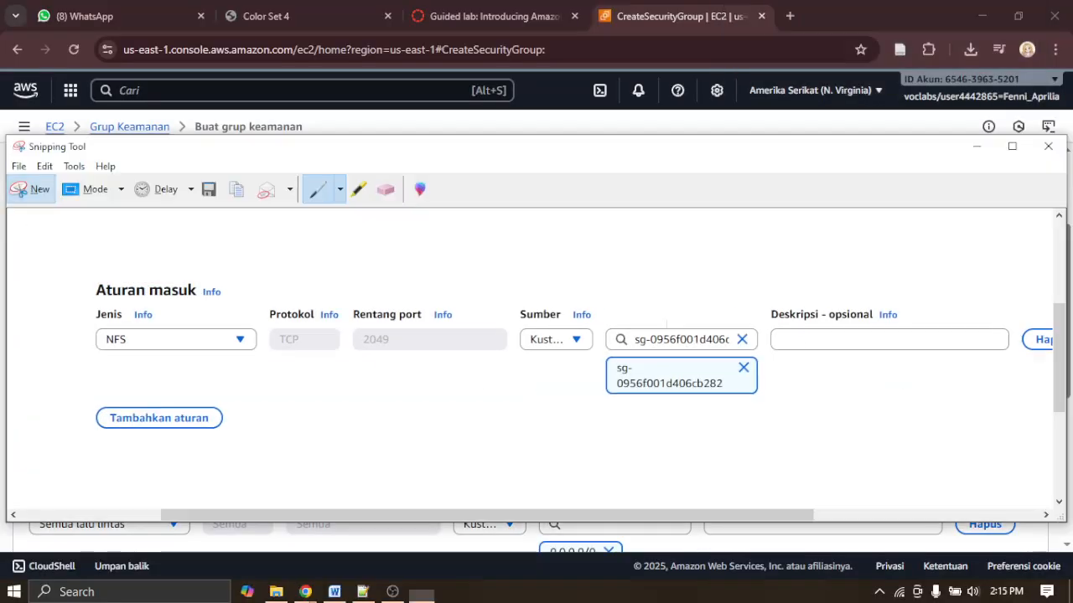
left_click(644, 333)
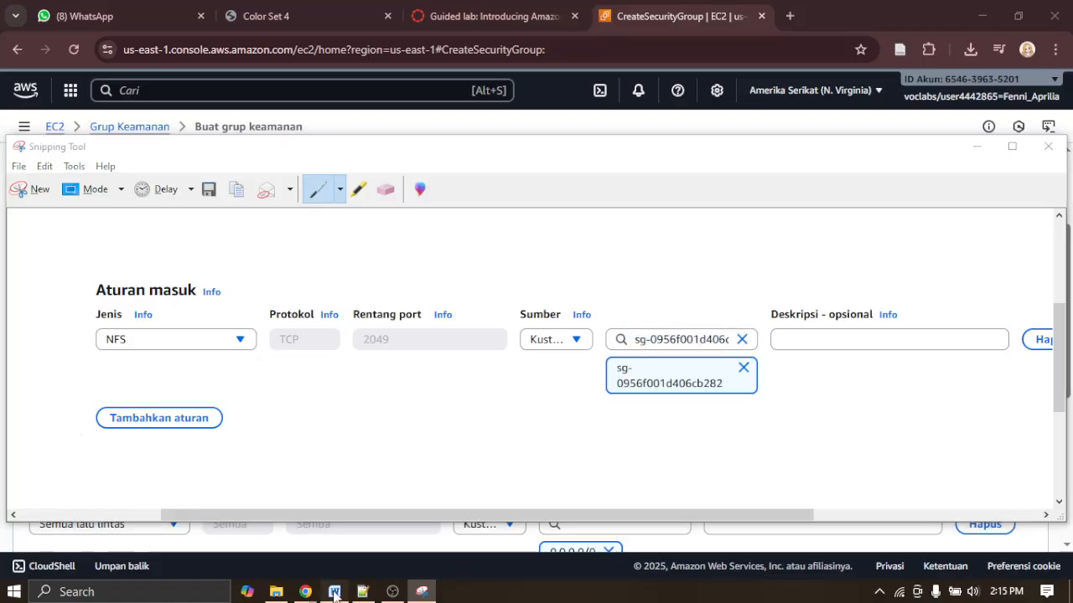
Step: Paste the inbound rules snip into the Word lab report below the basic details screenshot, and return to the EC2 form
left_click(335, 591)
key("ctrl+v")
scroll(482, 501, "down", 5)
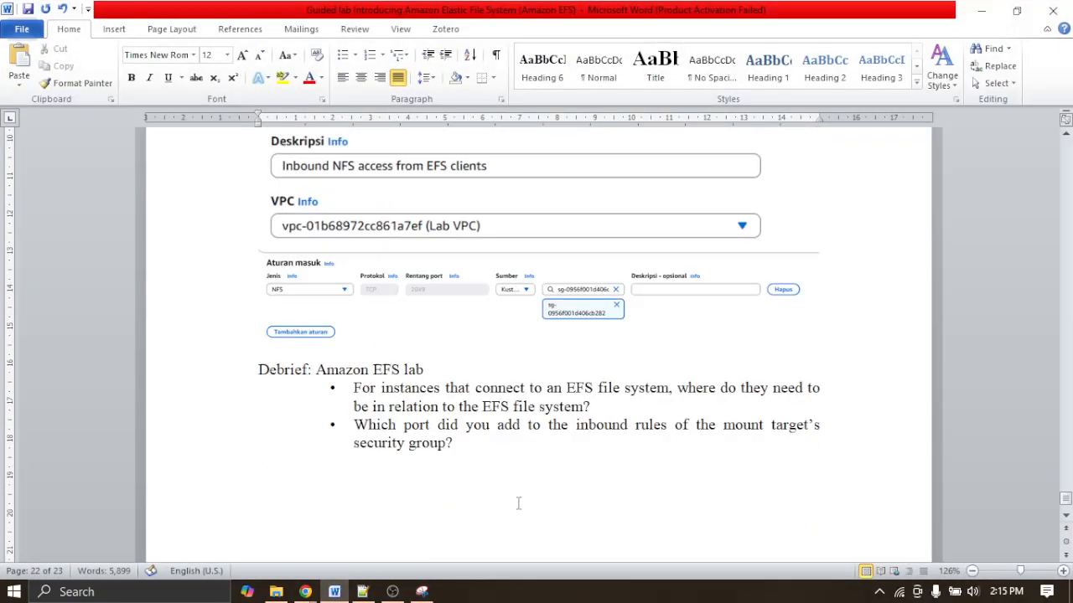
left_click(980, 15)
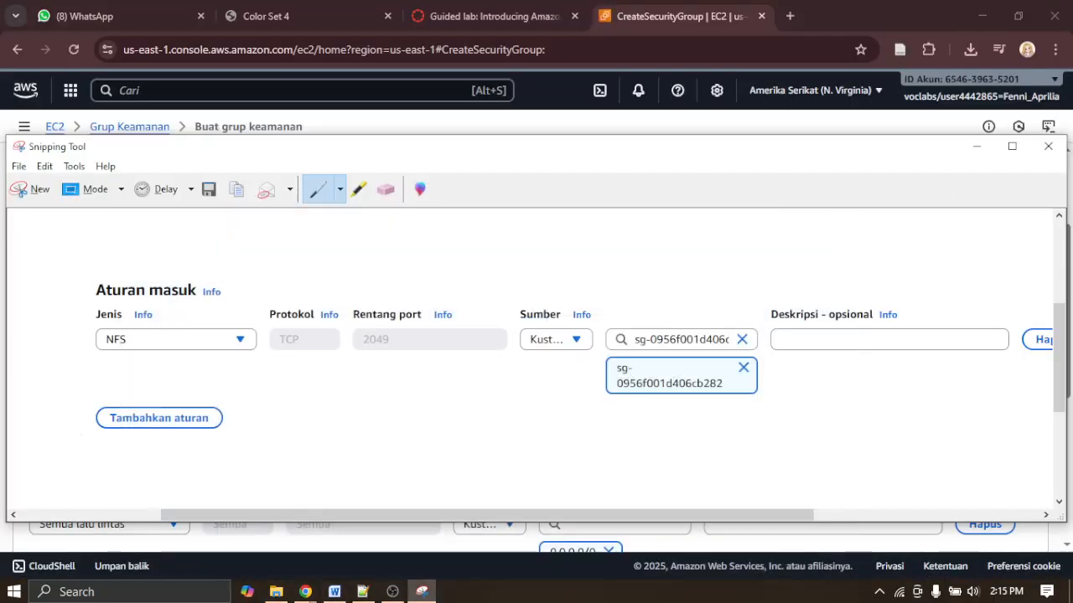
left_click(979, 146)
Step: Create the EFS Mount Target security group with the default outbound rule and no tags
scroll(997, 388, "down", 5)
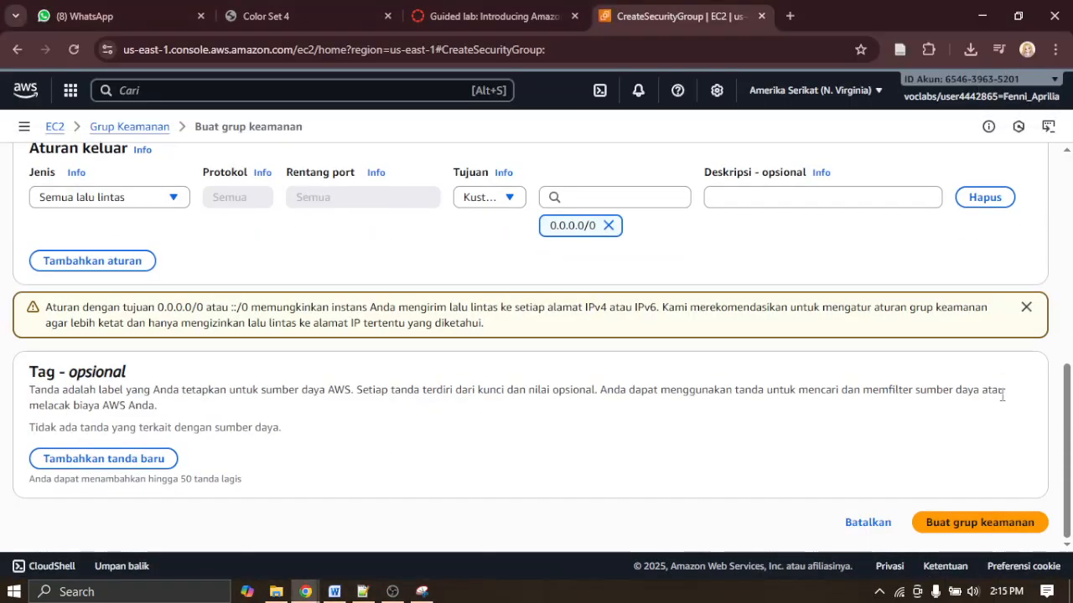
double_click(977, 534)
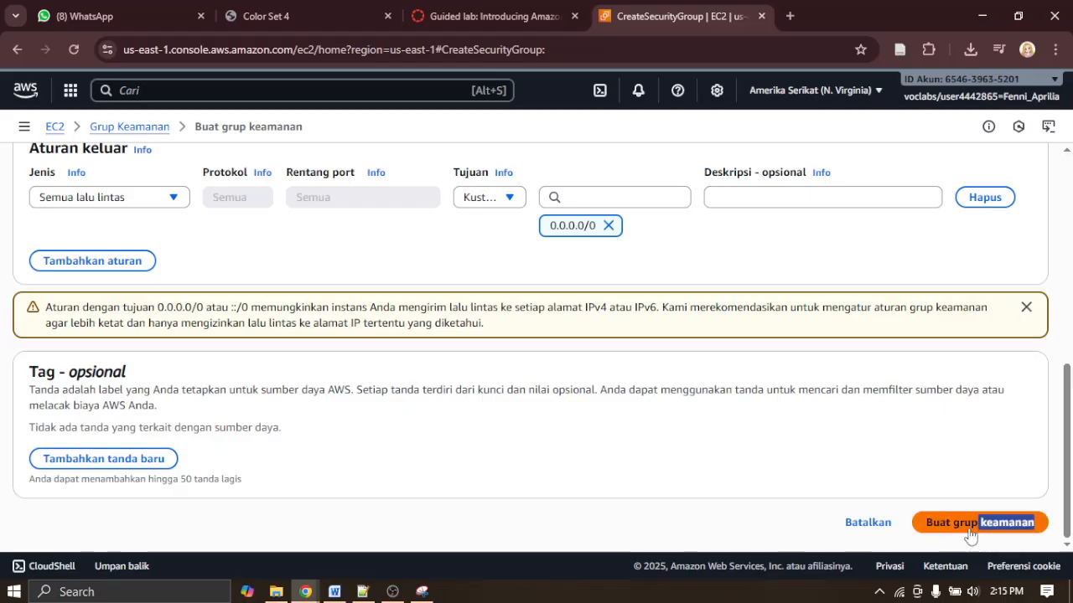
left_click(970, 535)
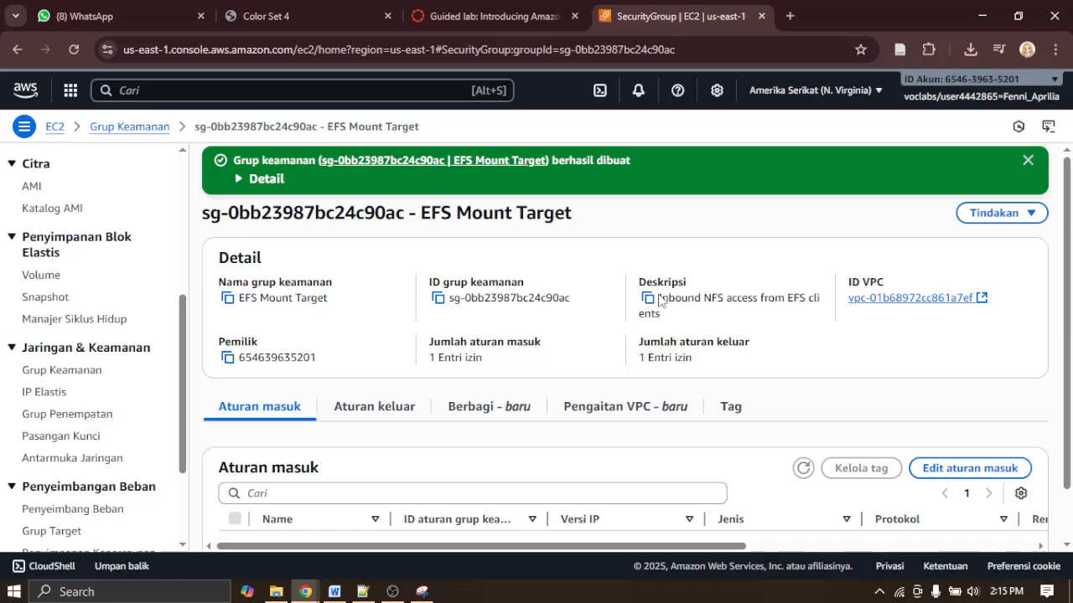
Step: Examine the new security group's inbound rule columns, and compare its source with the security group ID noted in Notepad++
scroll(570, 317, "down", 1)
scroll(469, 335, "up", 1)
scroll(419, 352, "down", 1)
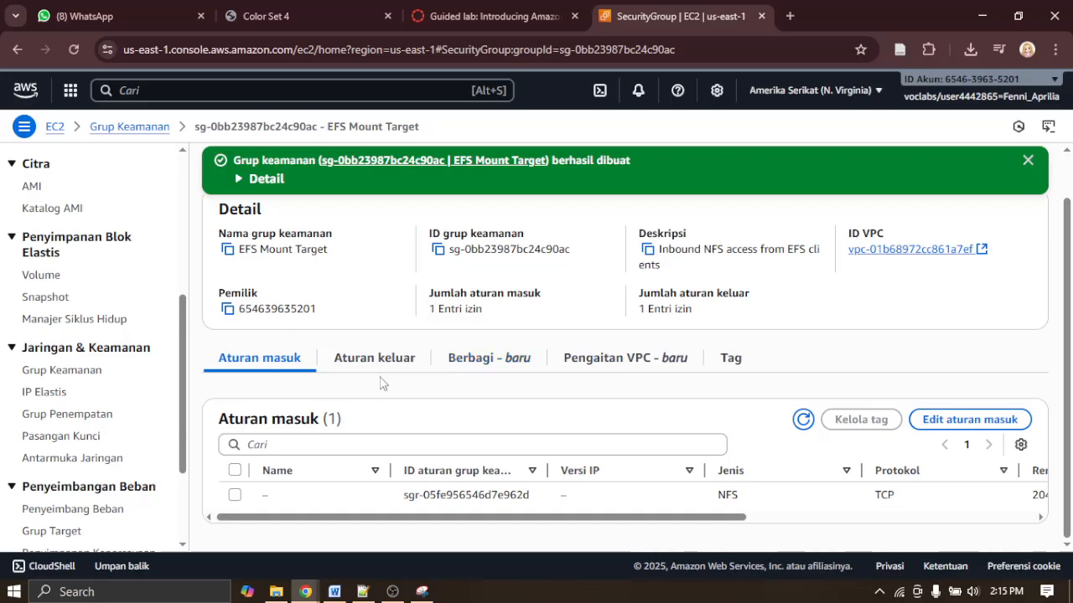
left_click_drag(587, 517, 465, 469)
left_click(363, 591)
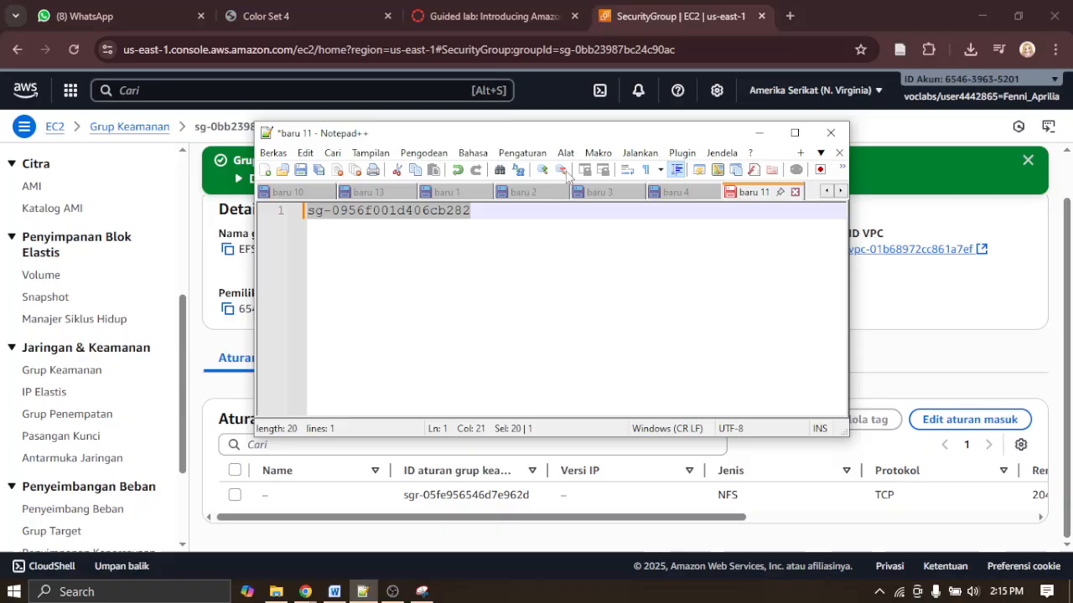
left_click_drag(741, 517, 964, 517)
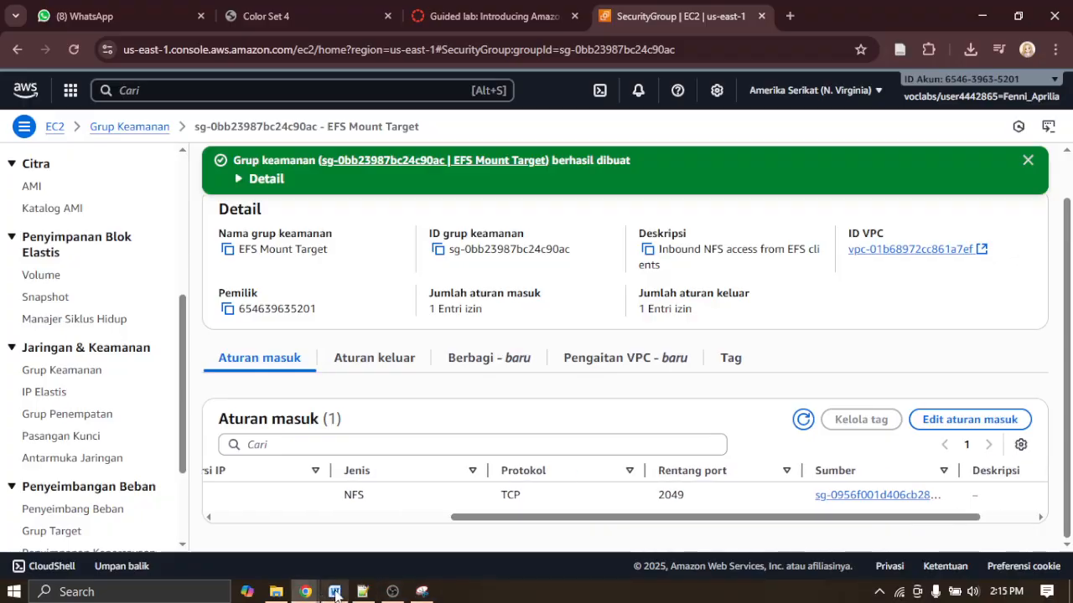
left_click(362, 592)
left_click(459, 568)
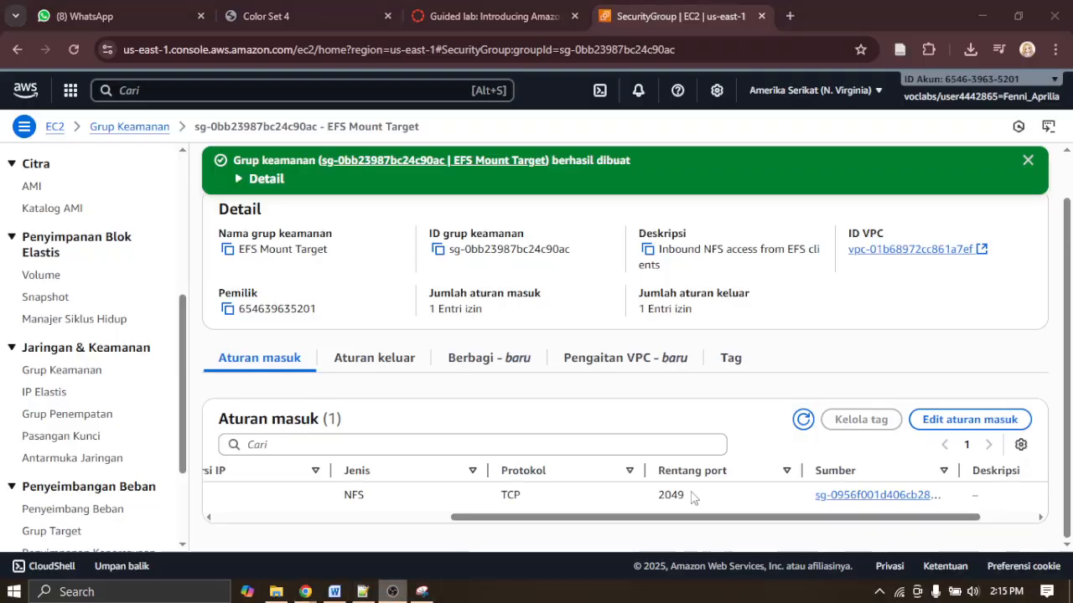
left_click(392, 591)
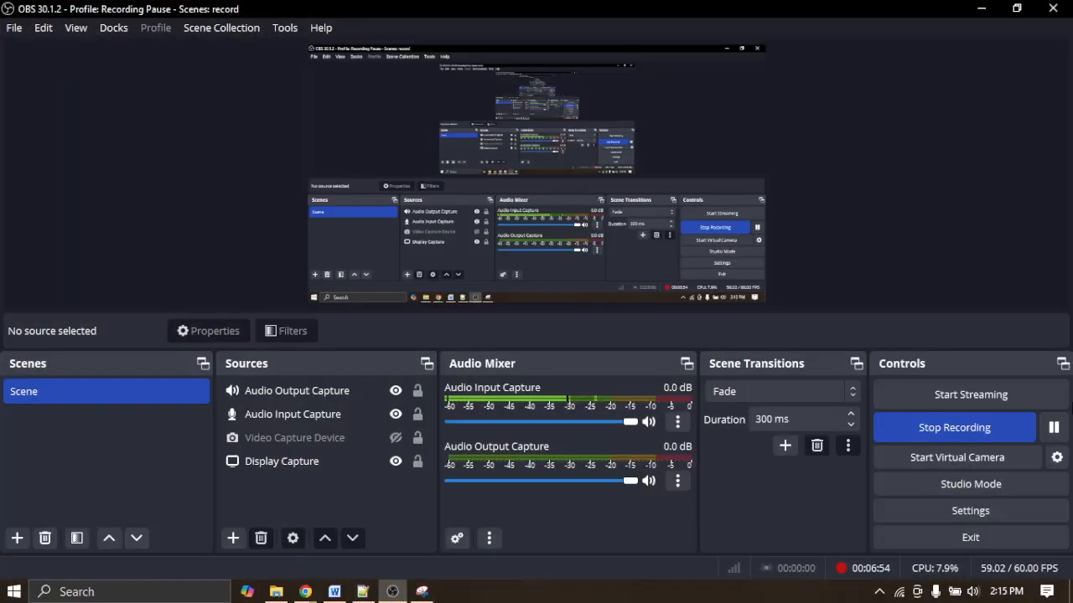
left_click(981, 9)
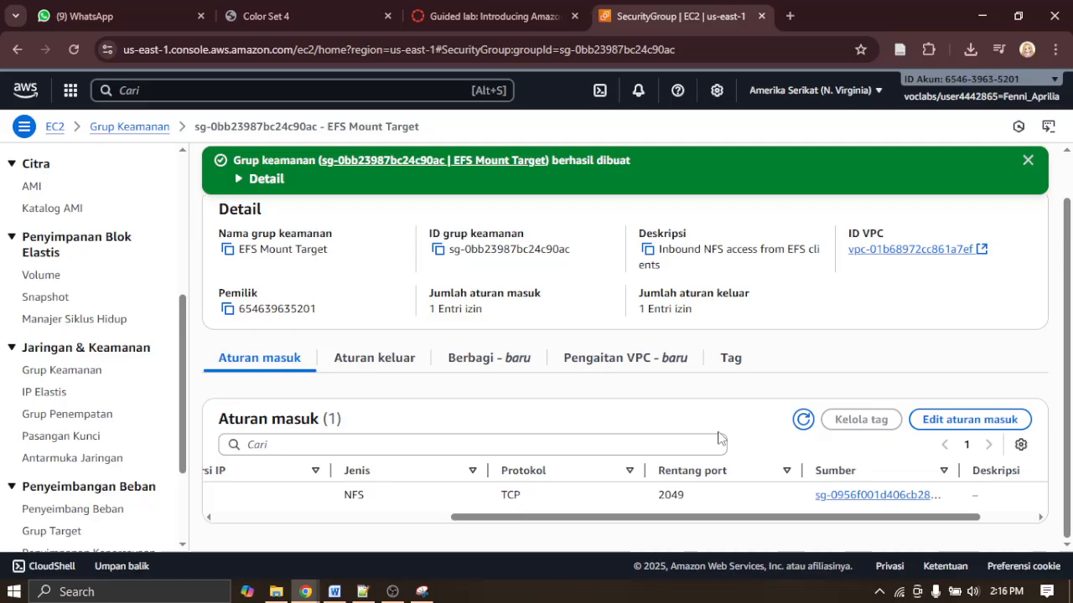
Step: Return to the lab guide in the browser, and pause the screen recording in OBS
left_click(503, 16)
scroll(553, 343, "down", 2)
left_click(392, 591)
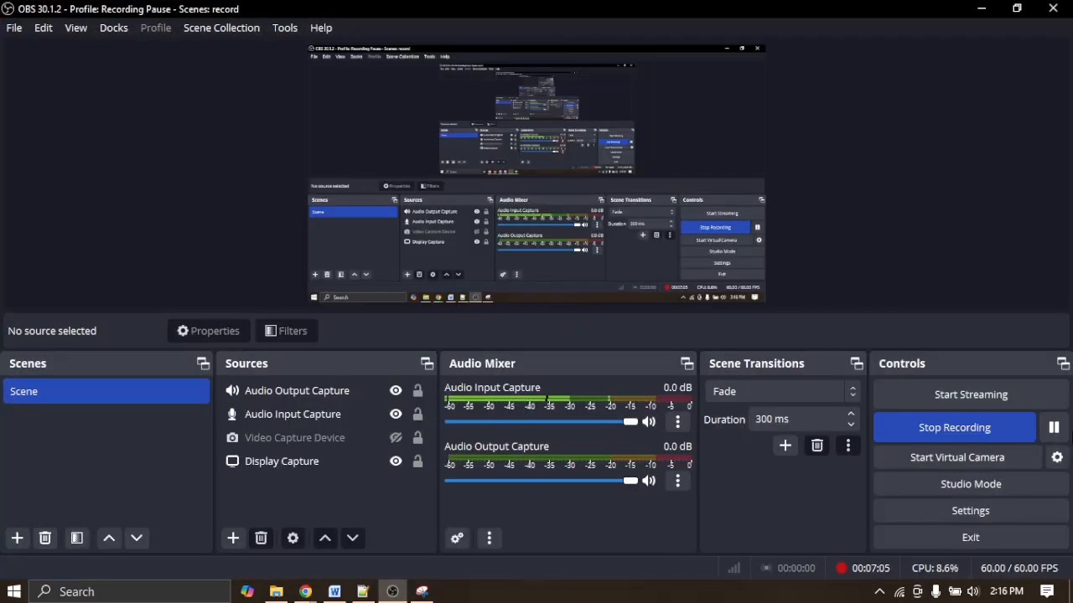
left_click(1054, 428)
left_click(981, 8)
Step: Read the Task 2 instructions on creating an EFS file system in the lab guide
scroll(457, 385, "down", 4)
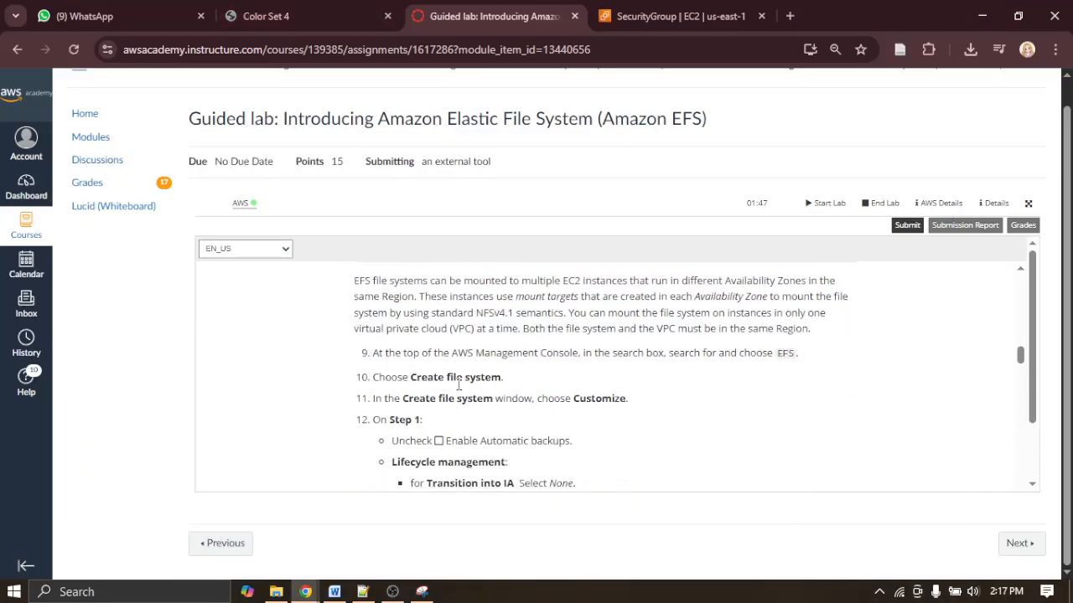
scroll(457, 385, "up", 2)
scroll(457, 384, "up", 5)
scroll(458, 384, "down", 1)
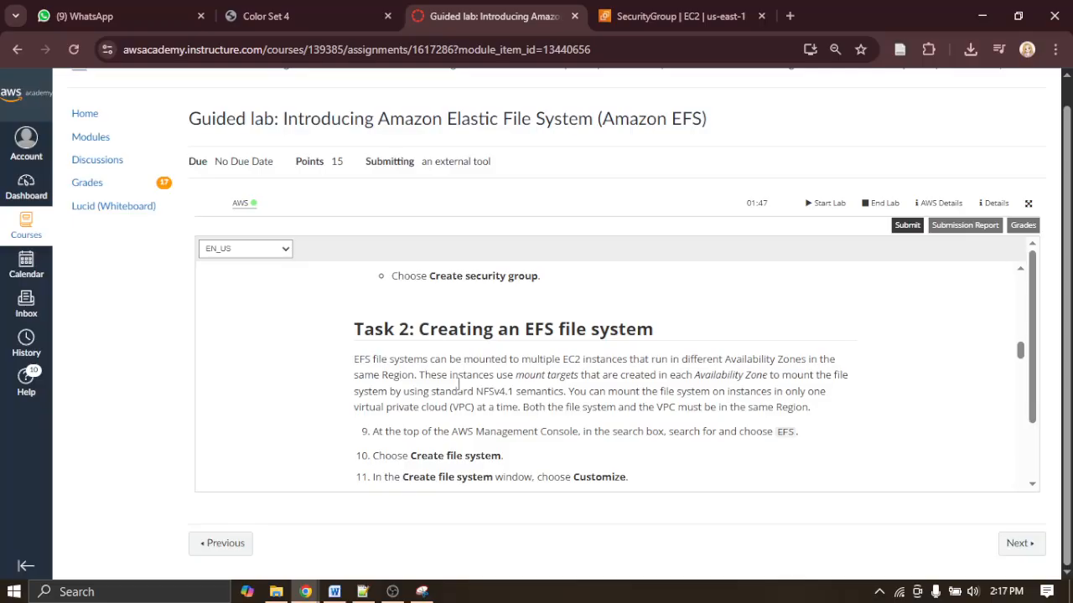
Step: Search the AWS console for "efs" and open the EFS service
left_click(669, 15)
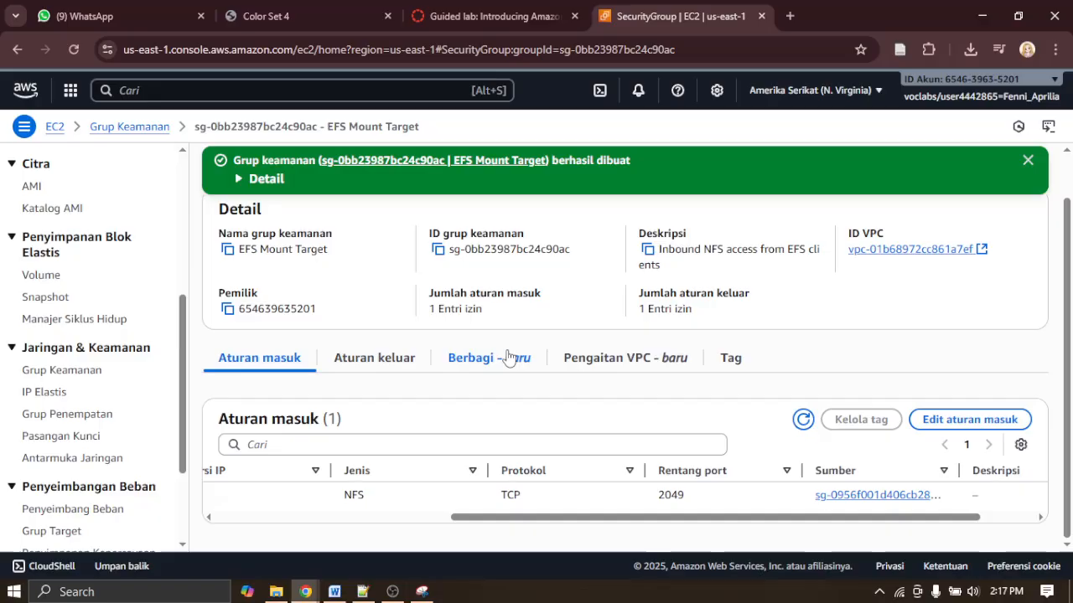
left_click(332, 98)
type("efs")
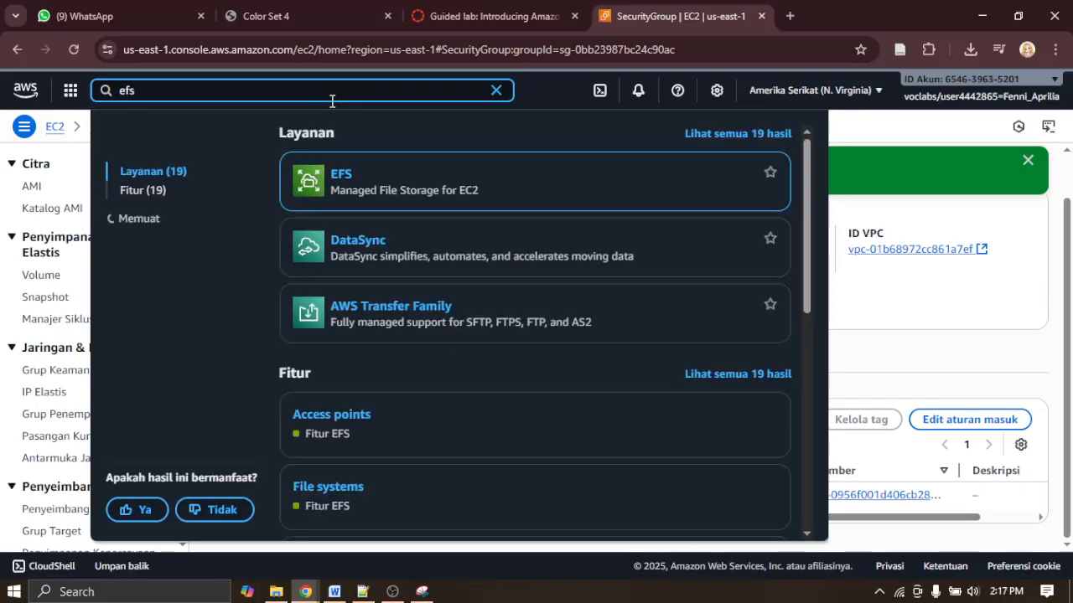
left_click(346, 179)
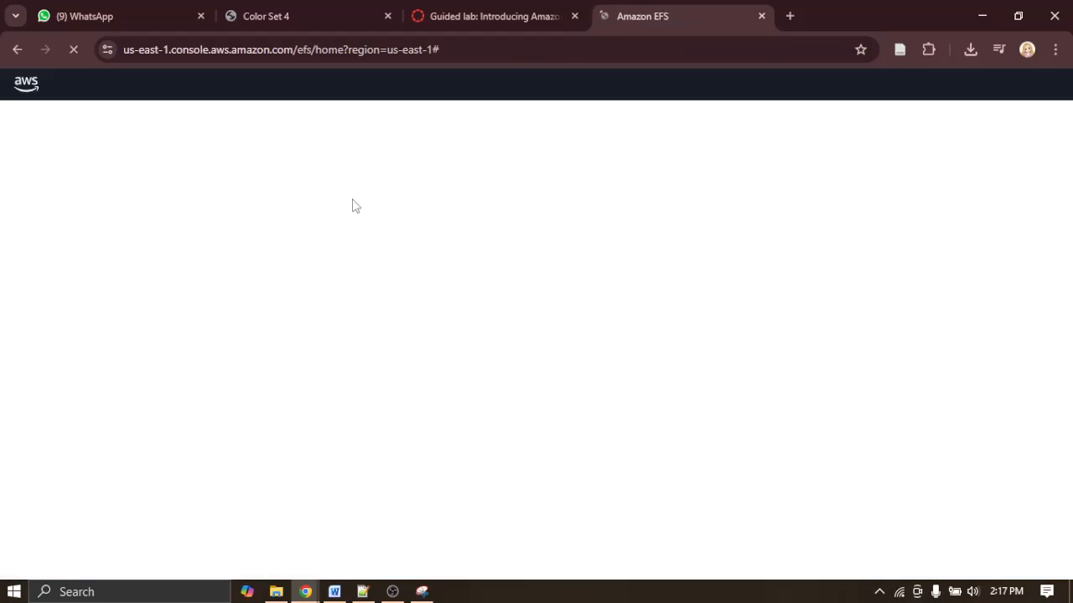
Step: Capture the main area of the Amazon Elastic File System landing page with Snipping Tool, and copy the snip
mouse_move(429, 595)
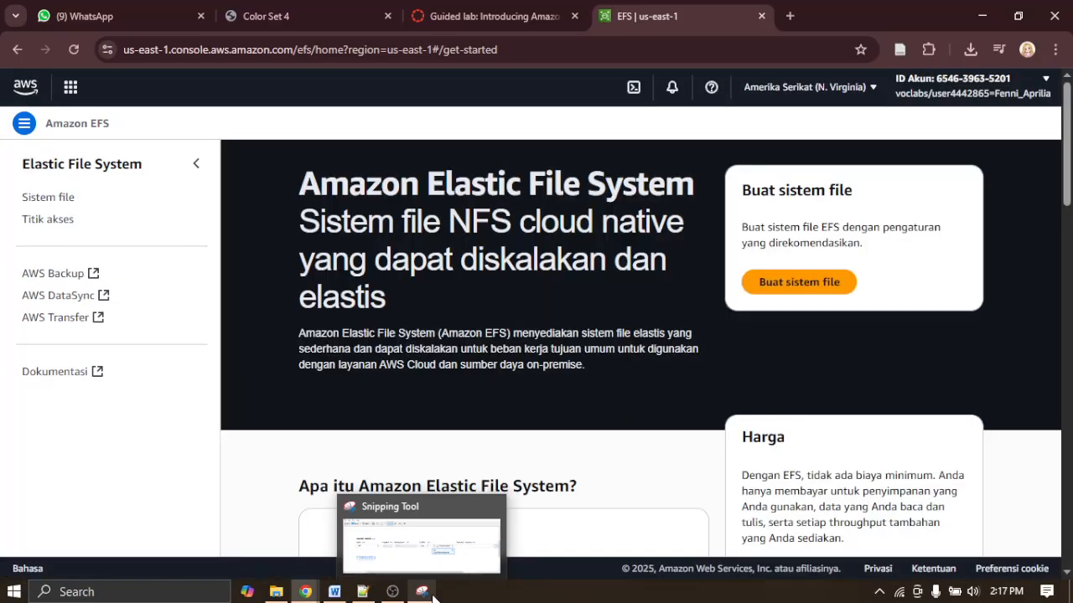
left_click(421, 592)
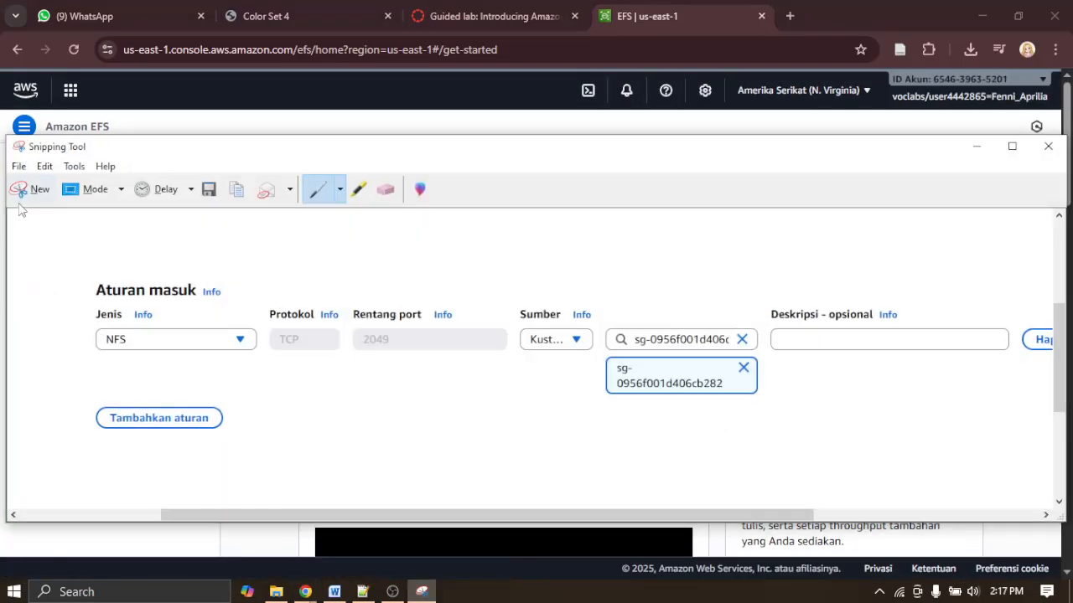
left_click(20, 188)
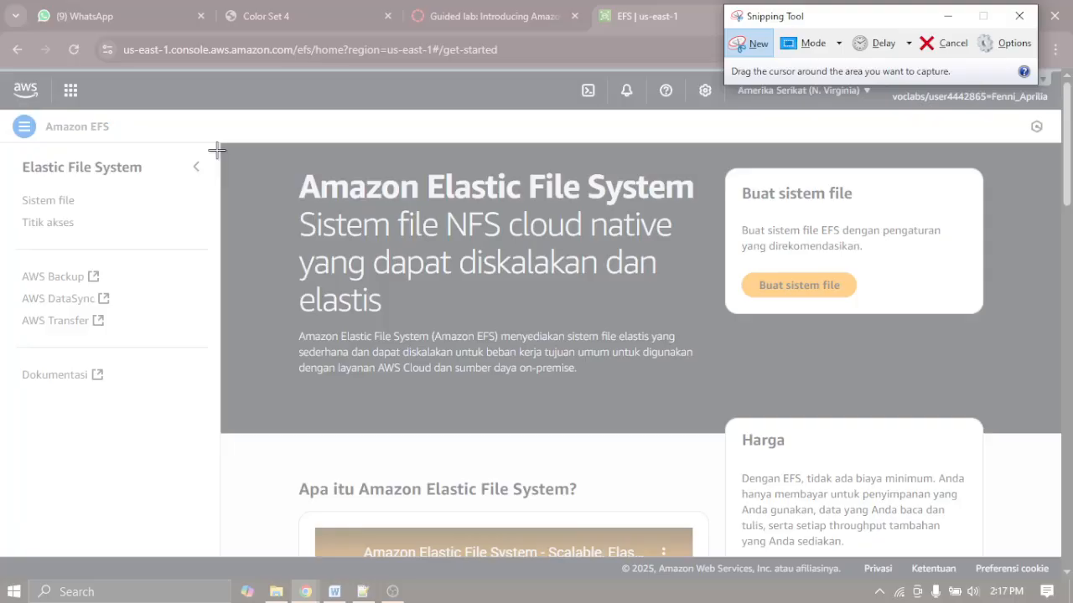
left_click_drag(234, 142, 1063, 559)
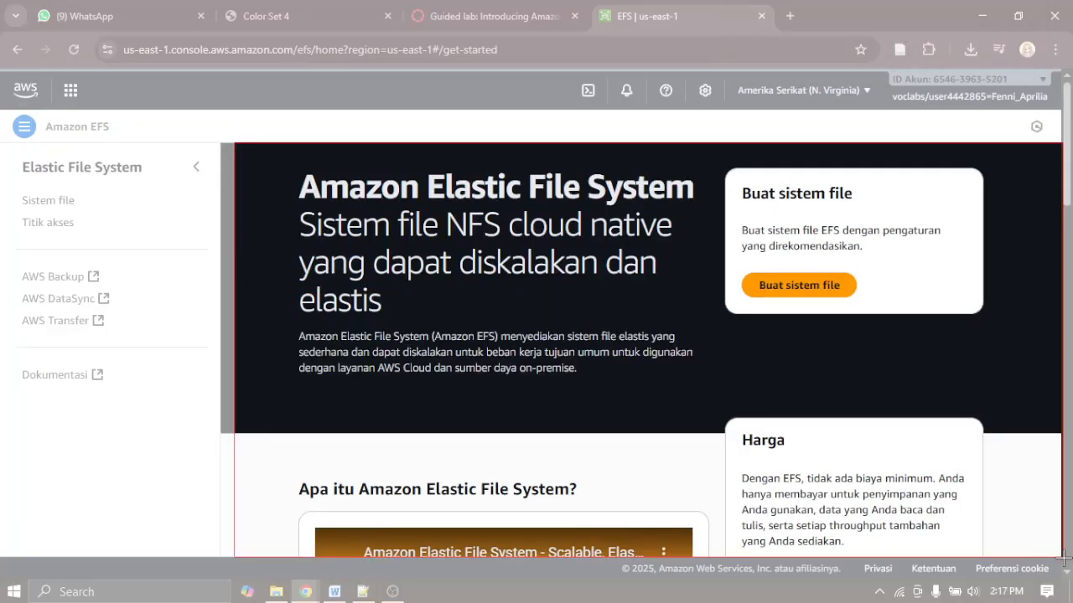
right_click(662, 360)
left_click(681, 398)
Step: Paste the EFS landing page snip into the Word lab report above the Debrief section, and return to the EFS console
left_click(334, 591)
key("BackSpace")
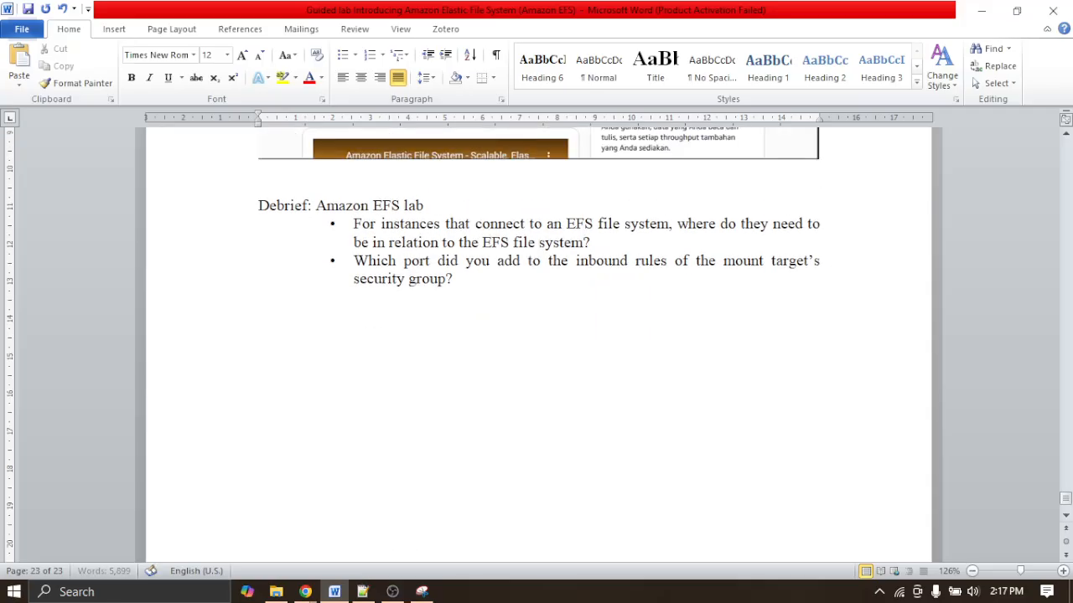
left_click(991, 9)
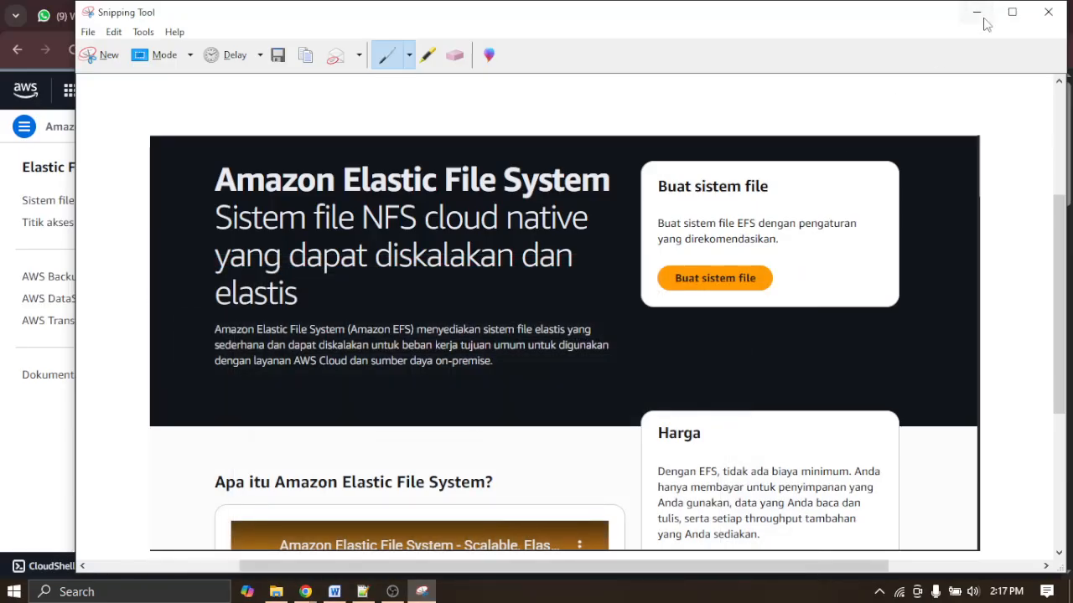
left_click(982, 11)
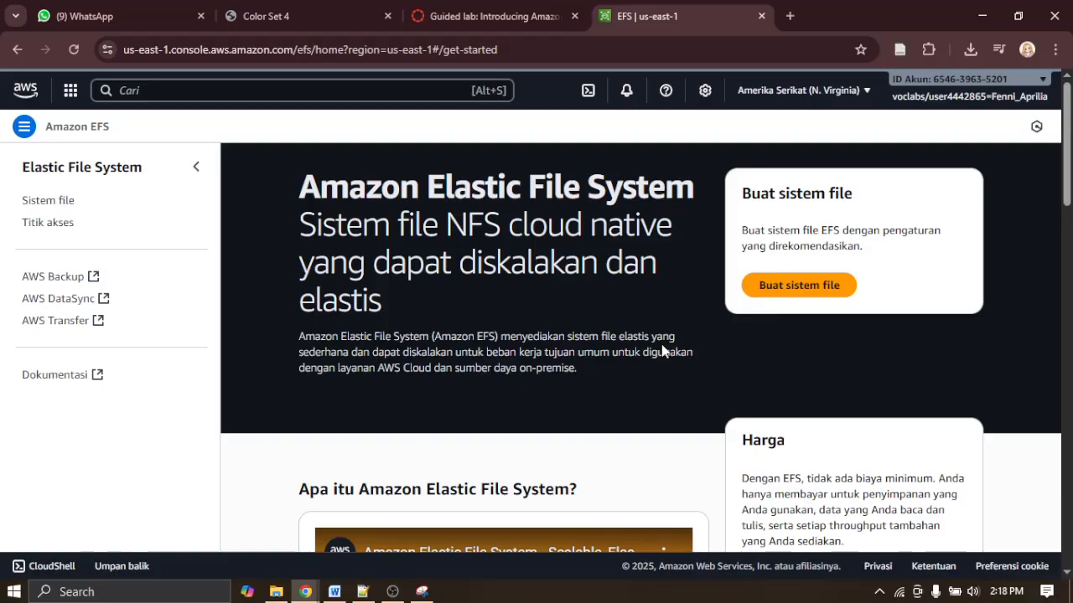
Step: Start creating an EFS file system and choose to customize its settings instead of using the recommended ones
left_click(778, 297)
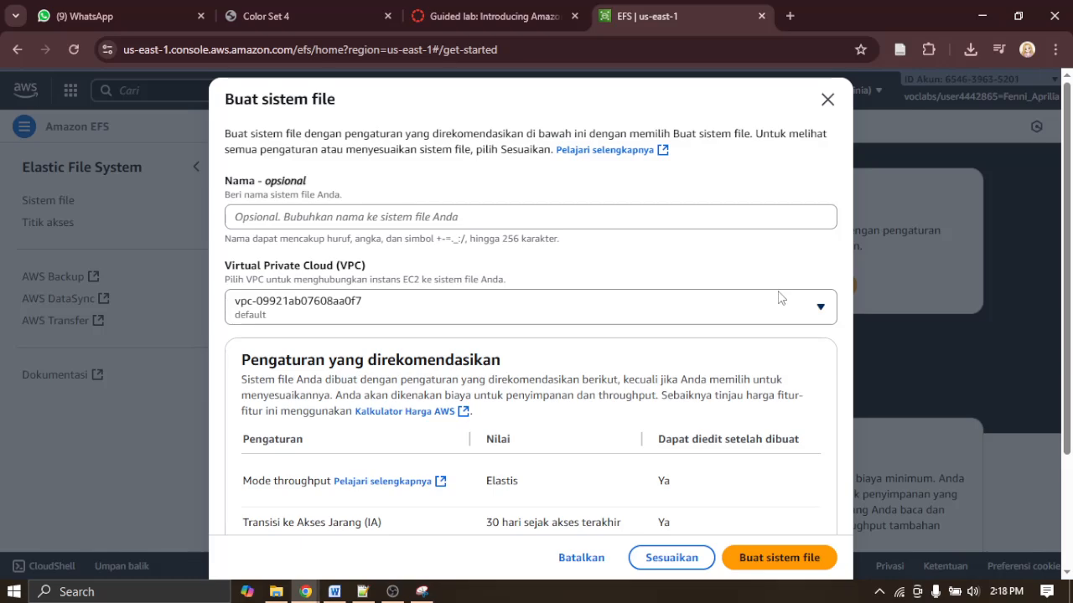
scroll(687, 414, "down", 2)
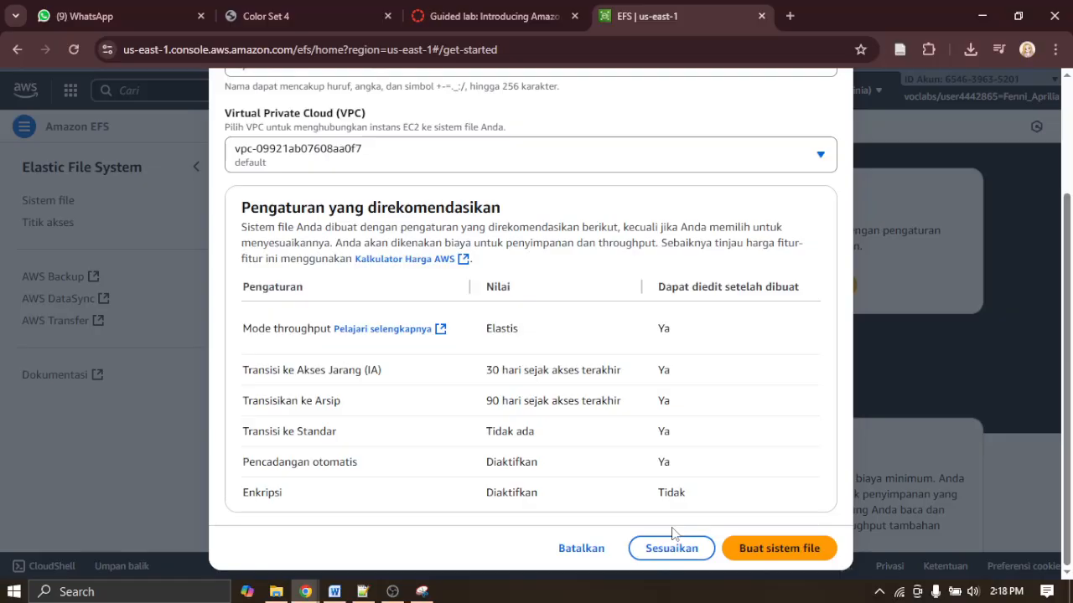
left_click(677, 547)
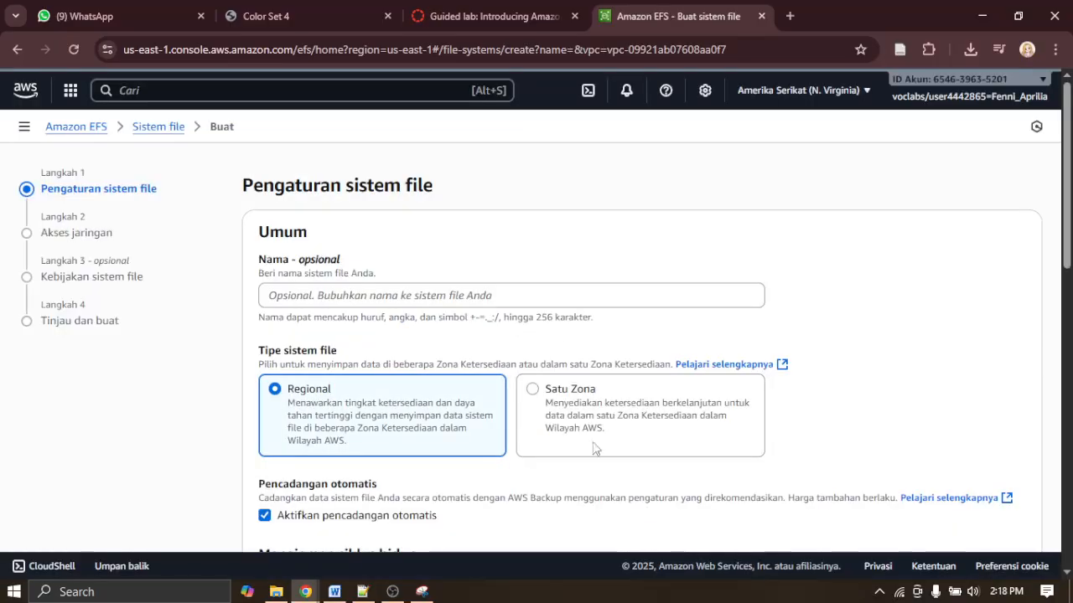
scroll(552, 302, "down", 1)
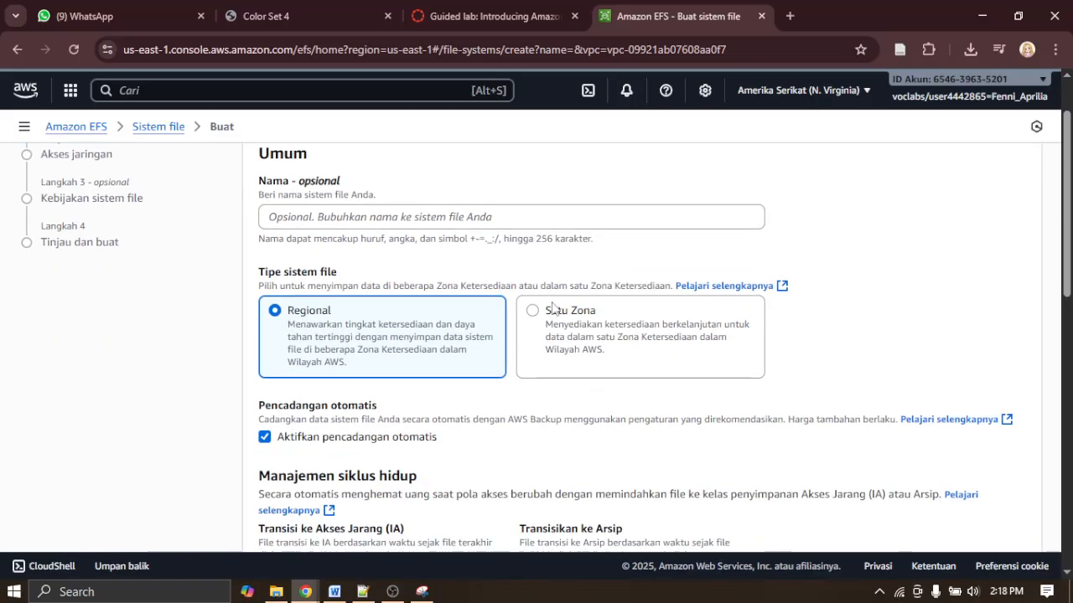
scroll(552, 307, "up", 1)
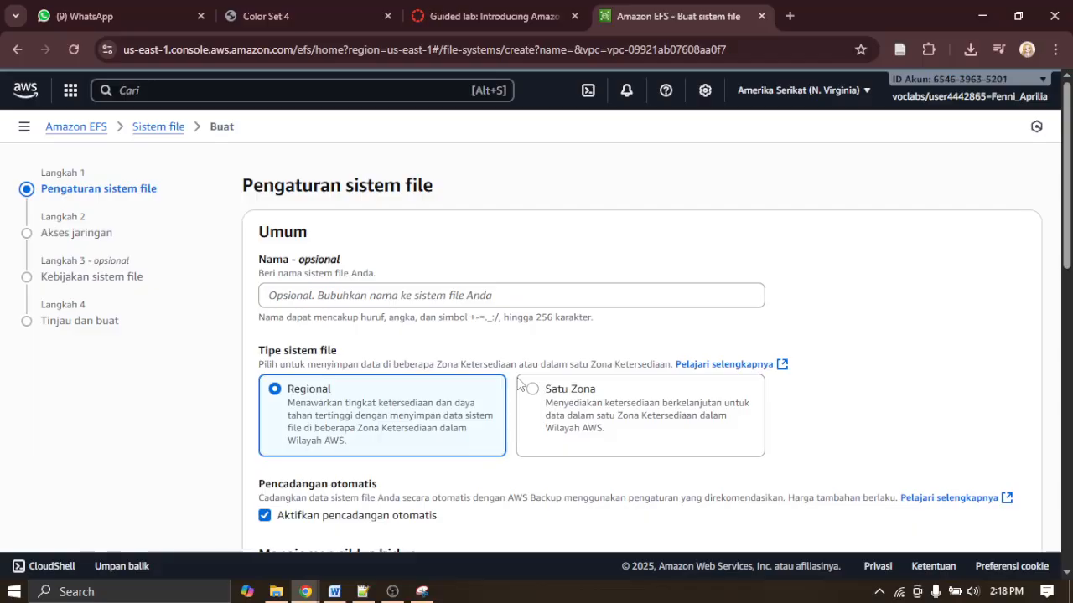
left_click(392, 592)
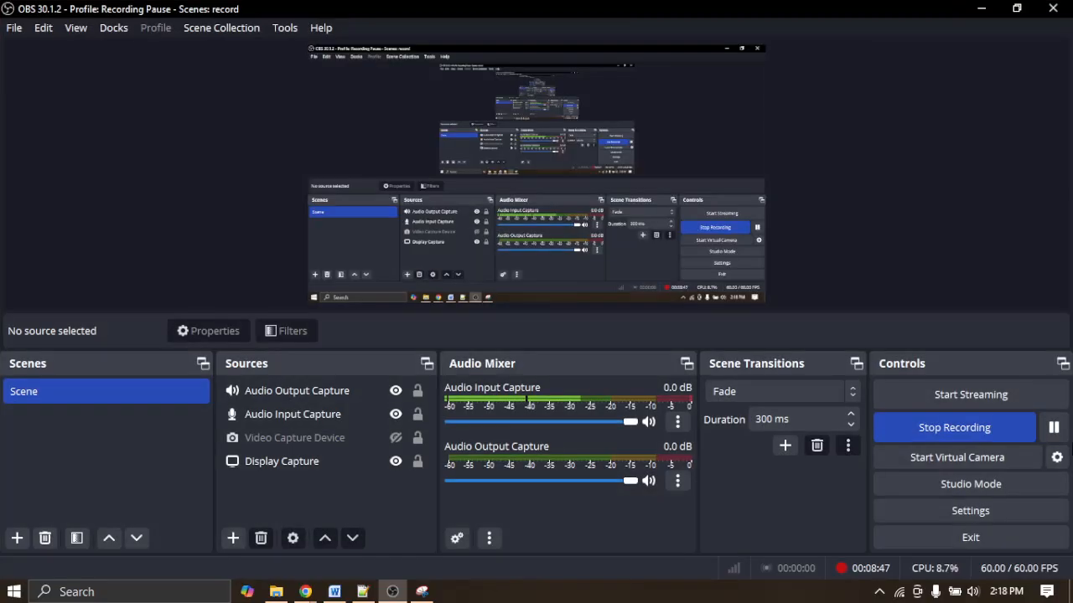
left_click(1053, 428)
left_click(981, 8)
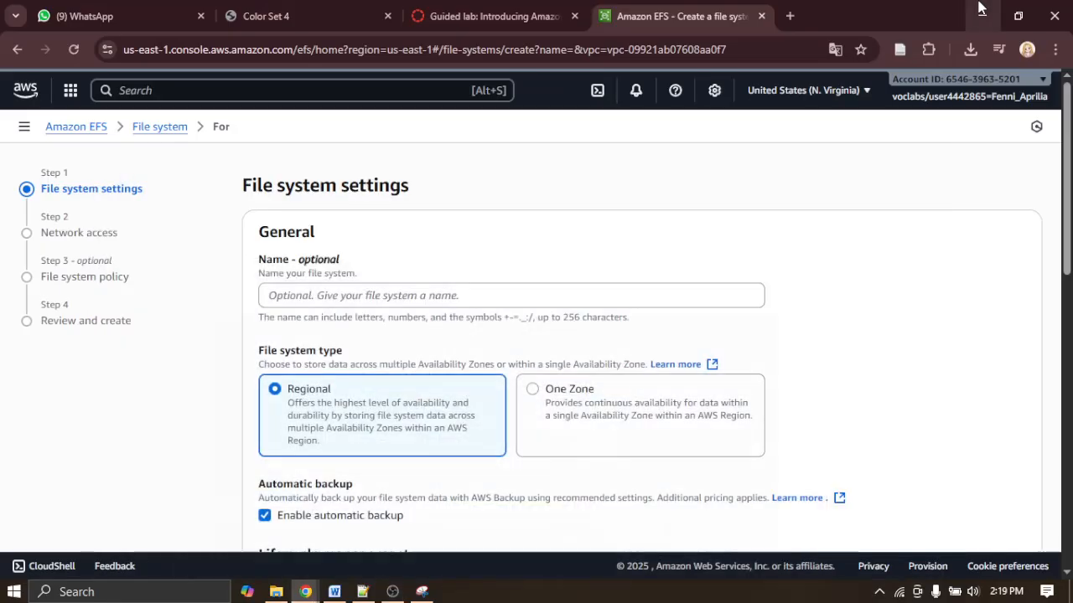
Step: Look through the file system settings form, from general and lifecycle options to throughput mode, and expand the optional tags section
scroll(638, 315, "down", 7)
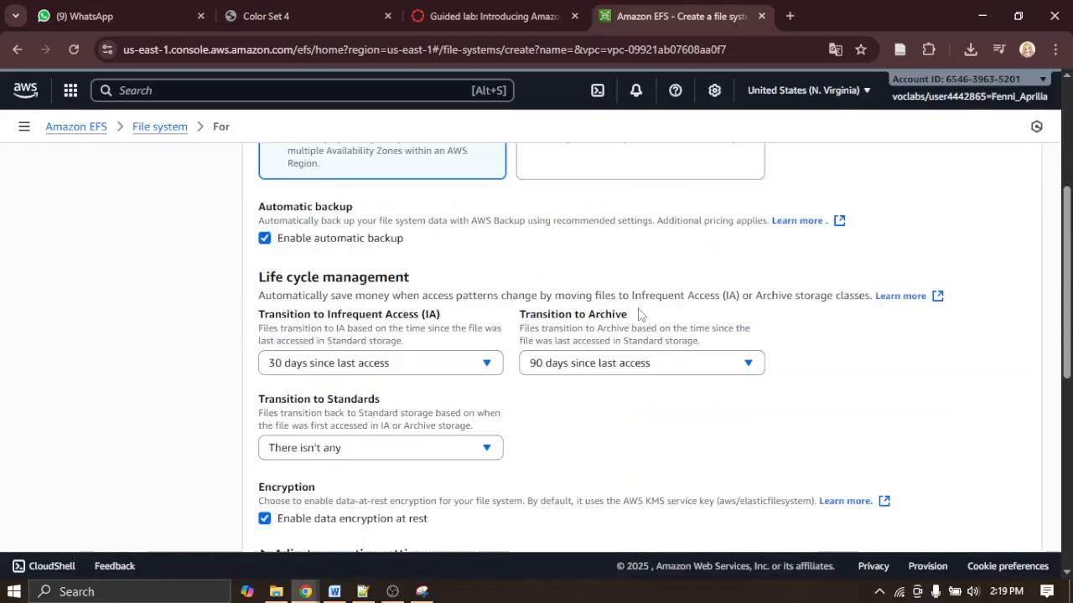
scroll(638, 315, "down", 3)
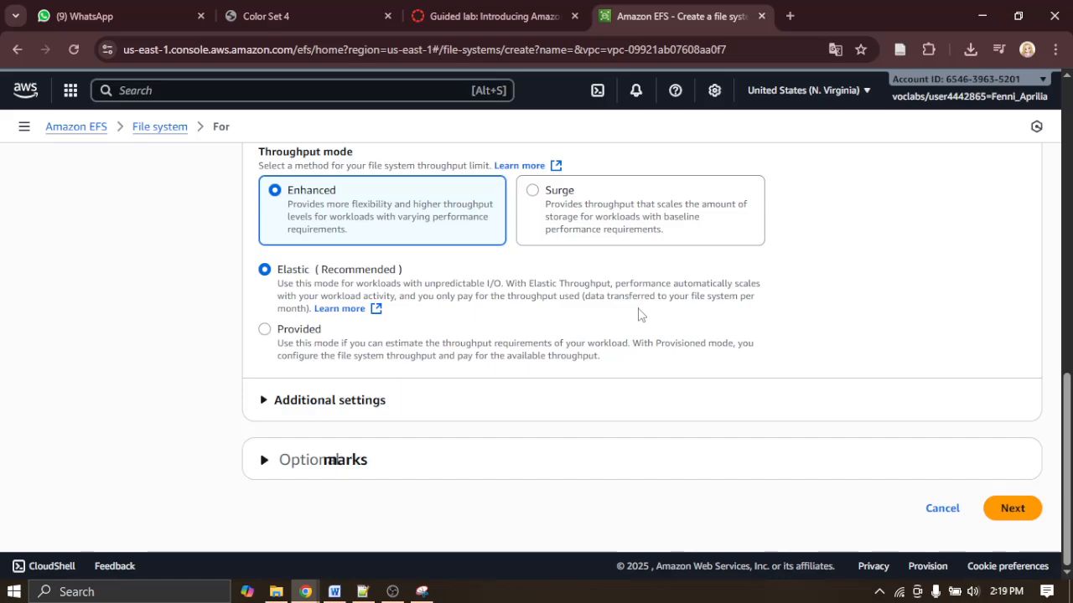
scroll(638, 315, "up", 1)
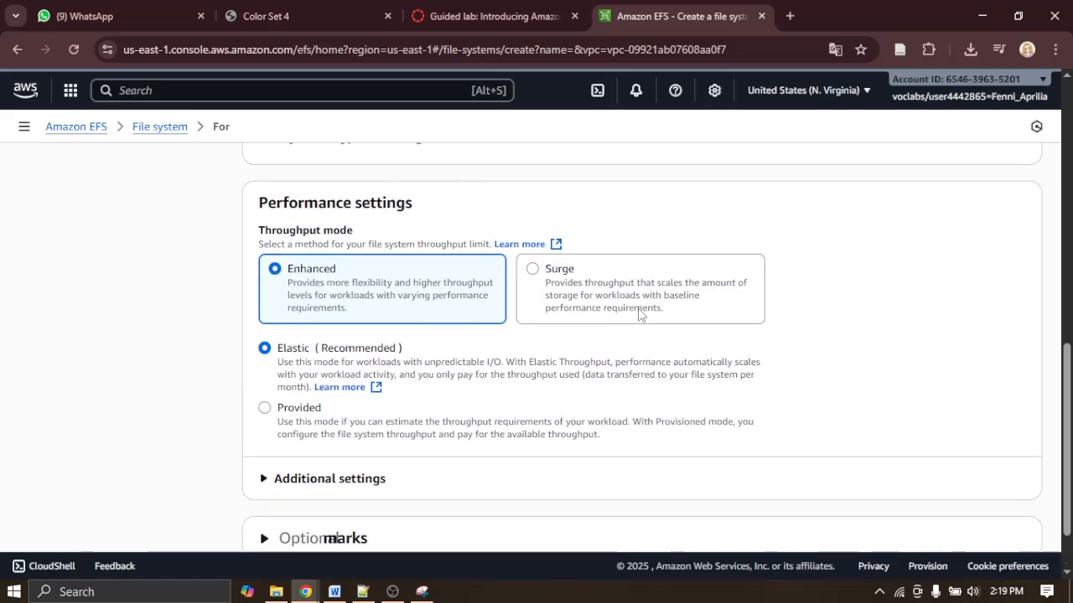
scroll(639, 315, "up", 9)
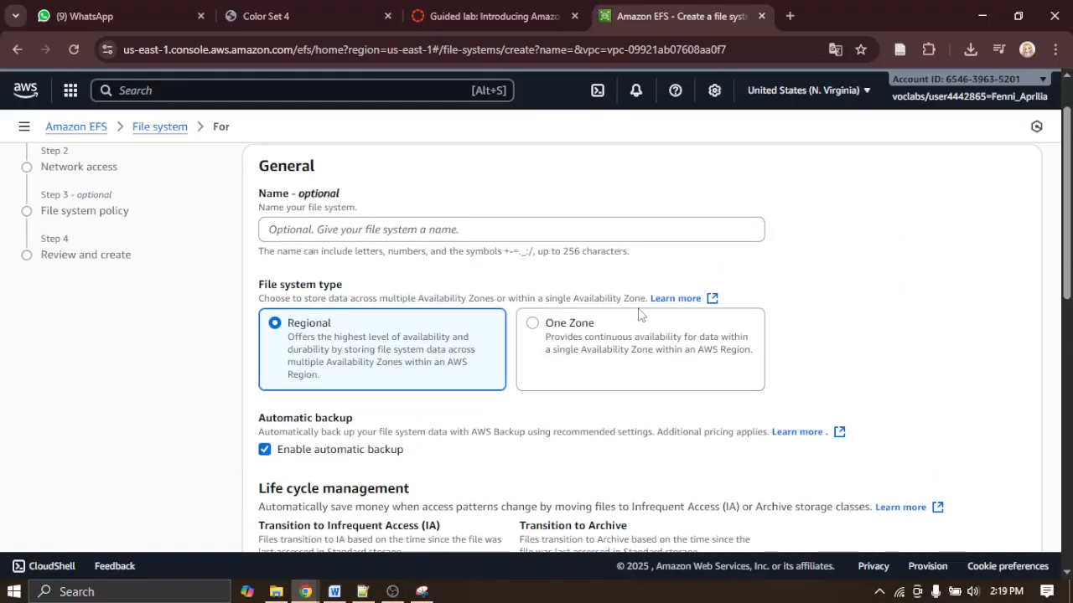
scroll(638, 315, "up", 1)
scroll(637, 315, "down", 11)
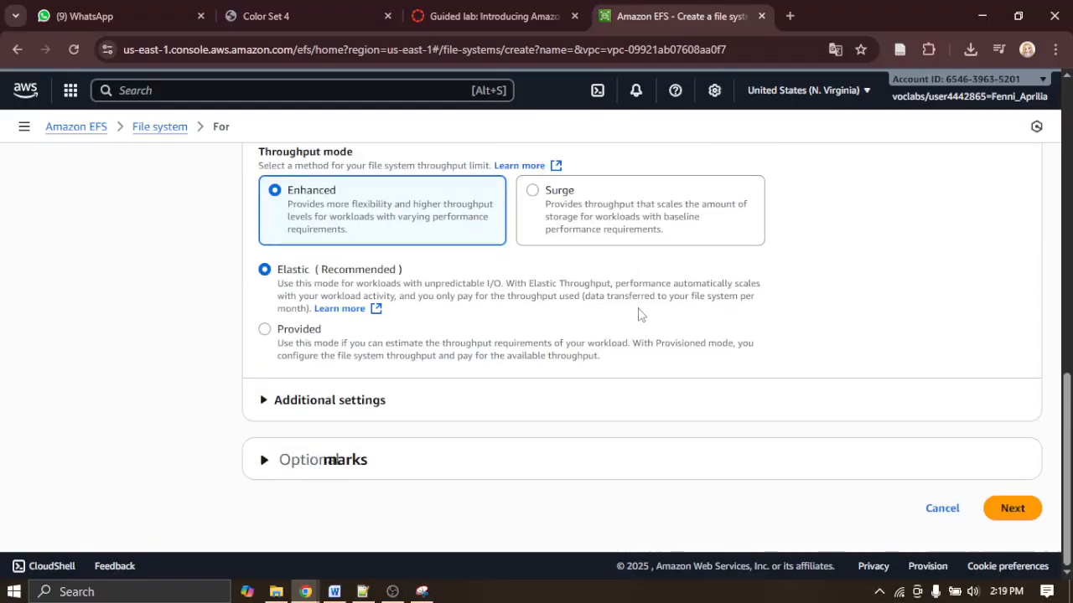
left_click(261, 460)
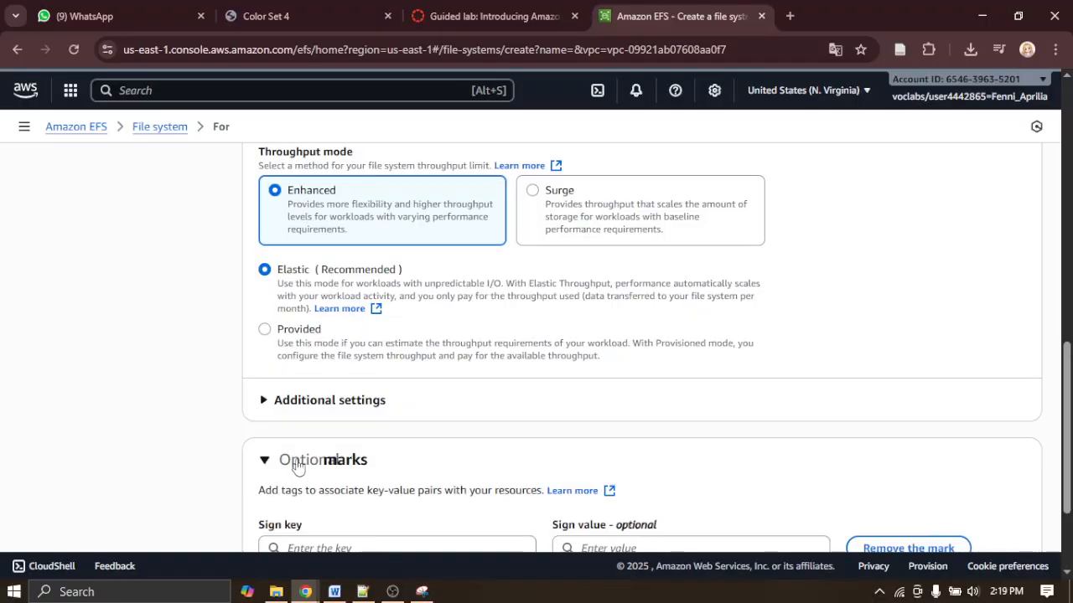
scroll(410, 405, "down", 2)
scroll(457, 403, "up", 10)
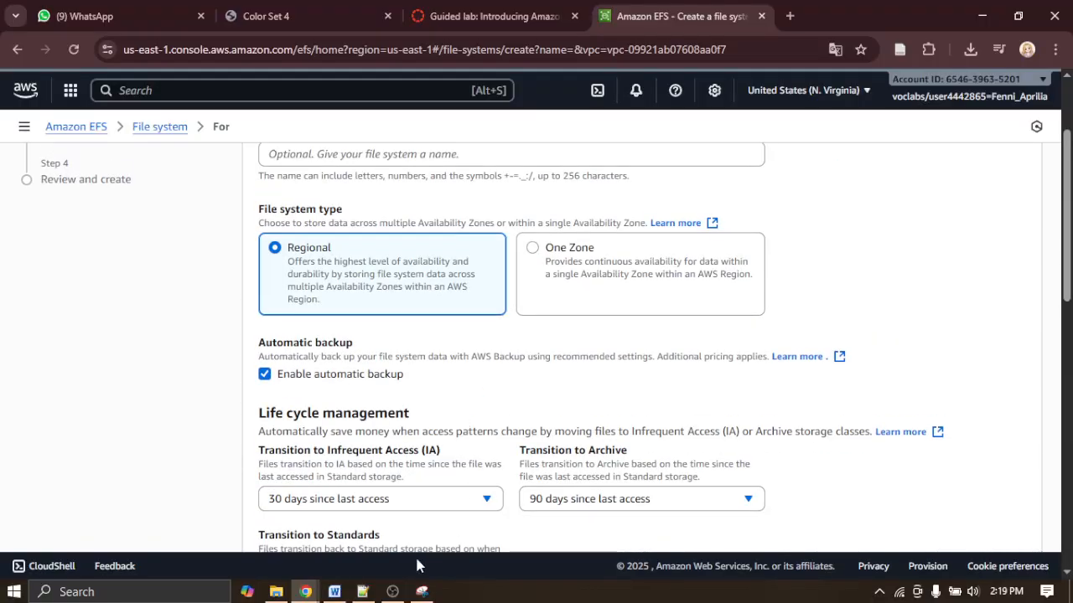
Step: Check the Step 1 requirements in the guided lab instructions against the general and lifecycle settings of the EFS form
left_click(517, 10)
scroll(515, 373, "down", 2)
scroll(517, 374, "down", 1)
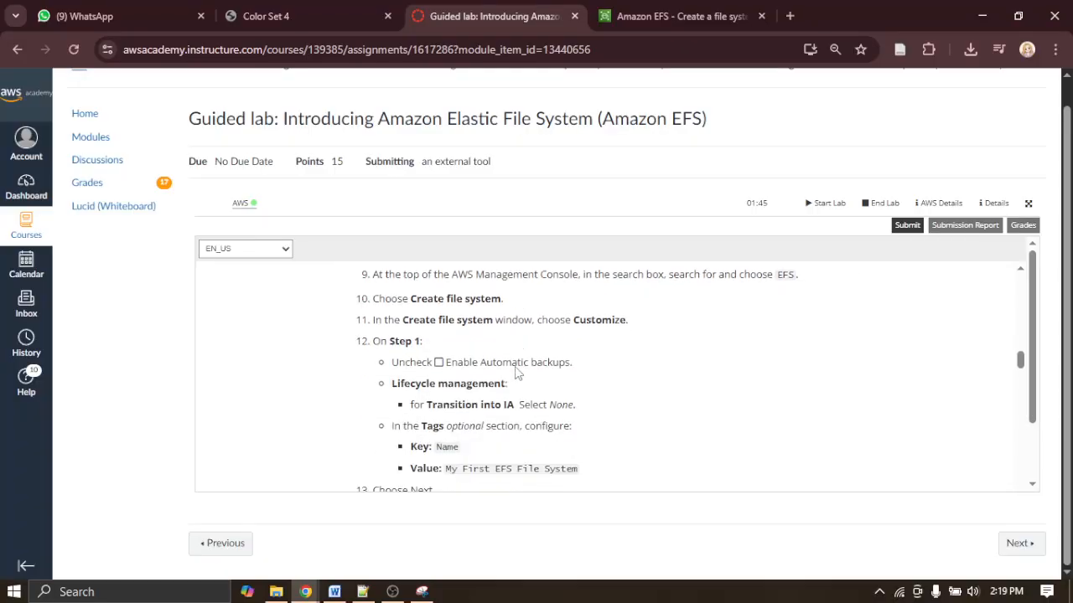
left_click(652, 13)
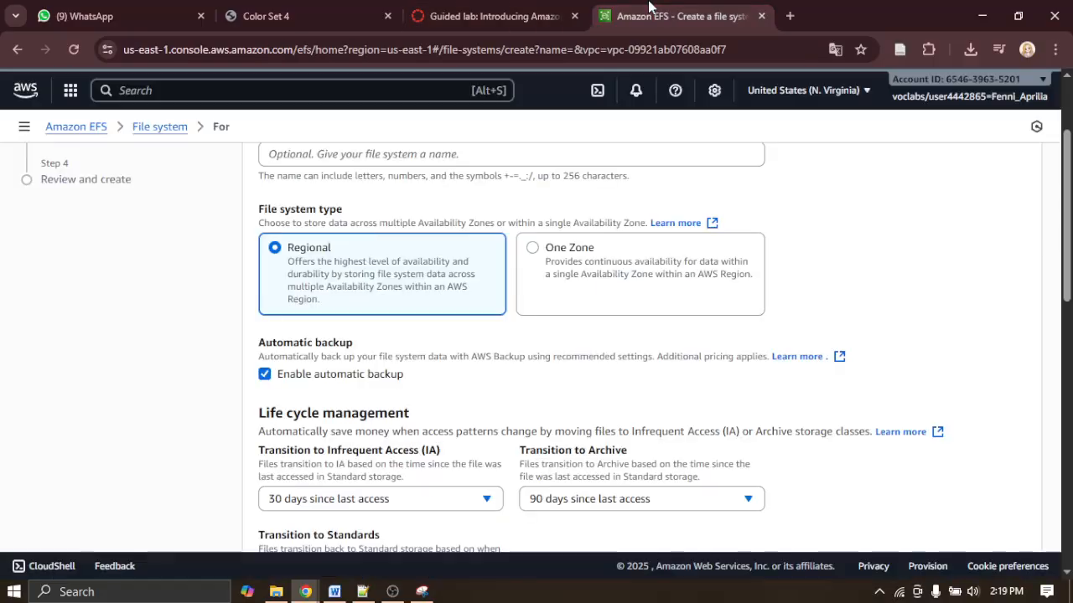
scroll(593, 306, "up", 1)
scroll(599, 309, "down", 5)
scroll(601, 311, "up", 5)
Step: Go back to the EFS landing page and start creating a customized file system again, checking the lab instructions
left_click(17, 52)
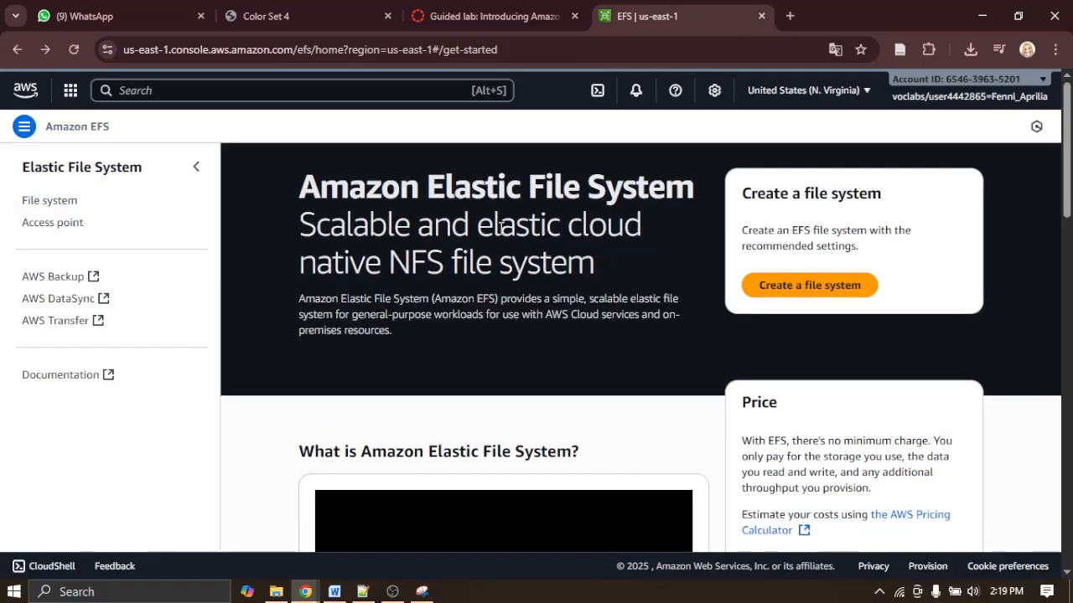
left_click(851, 286)
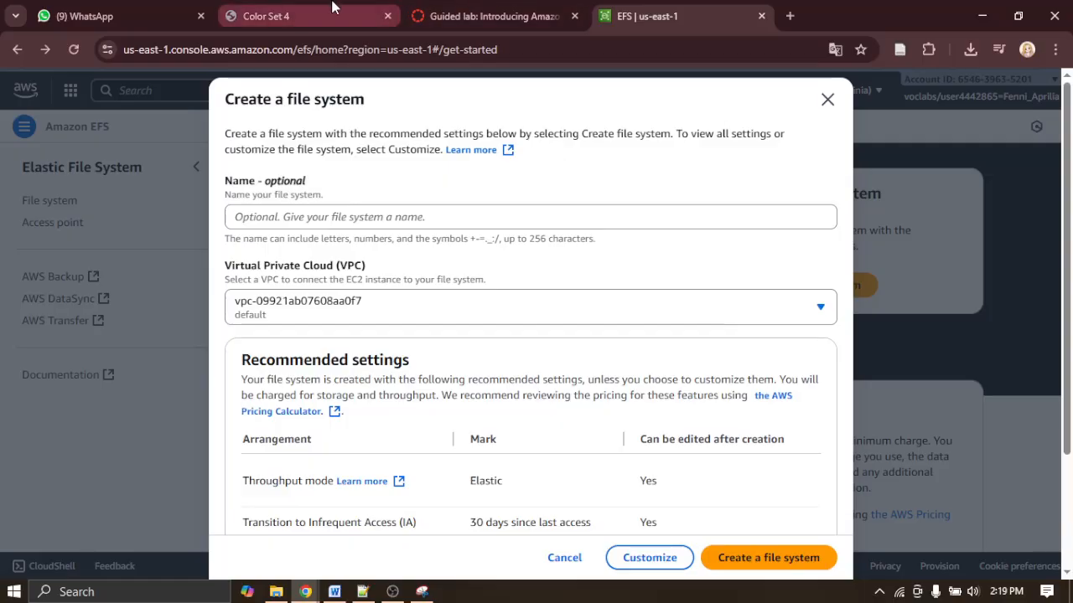
left_click(481, 15)
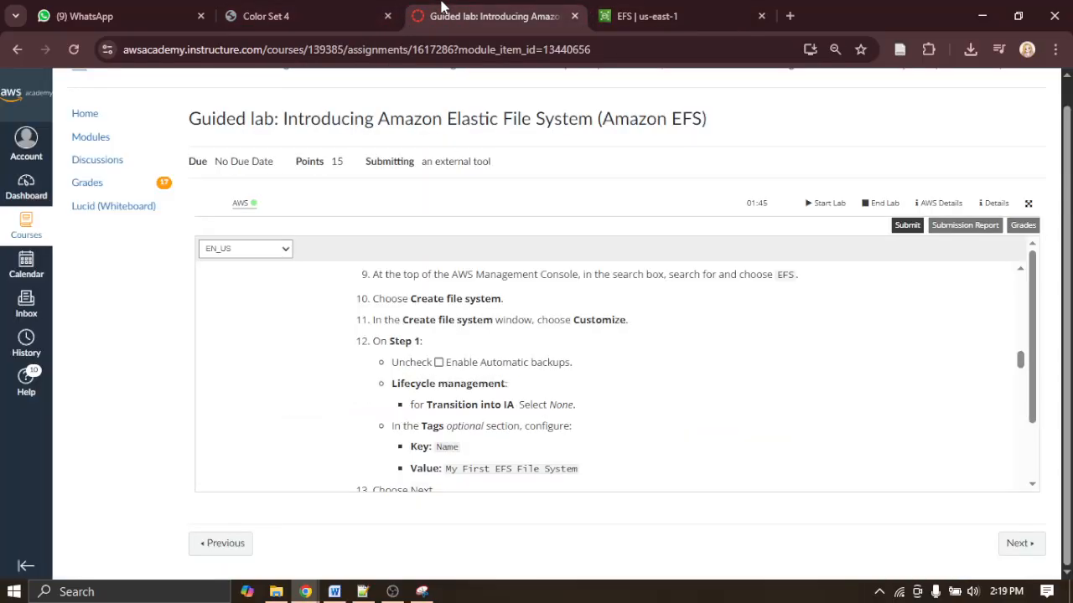
left_click(645, 16)
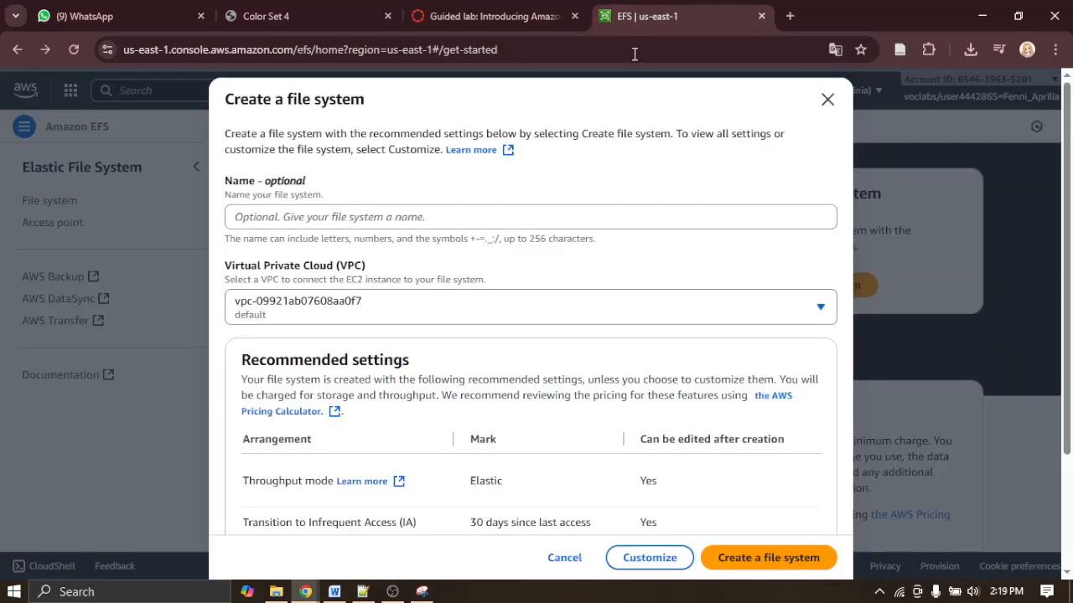
left_click(682, 561)
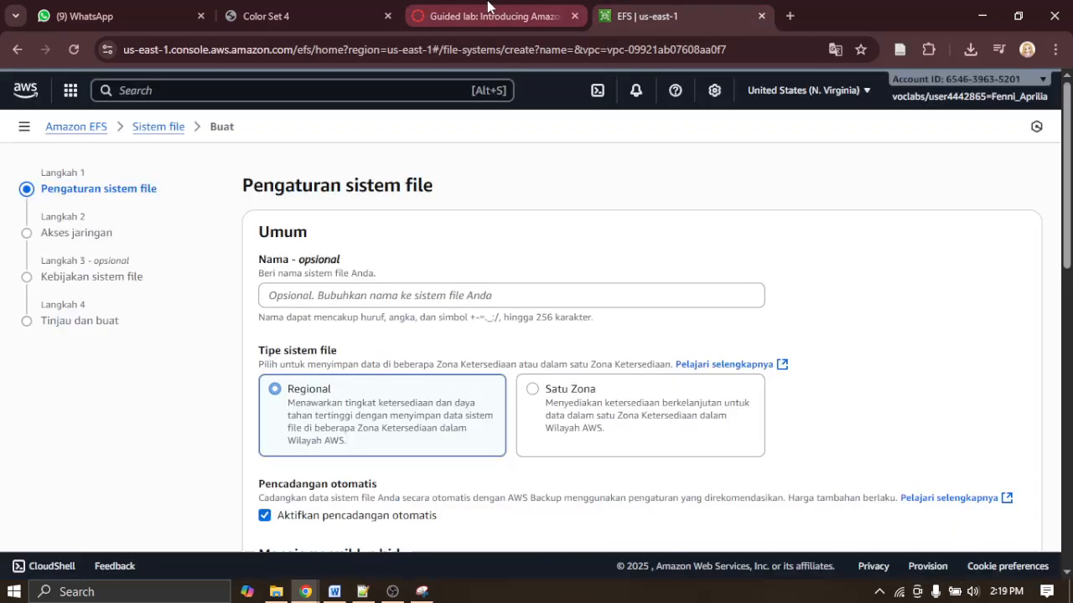
Step: Consult the lab's Step 1 instructions and disable automatic backup for the new file system
left_click(488, 8)
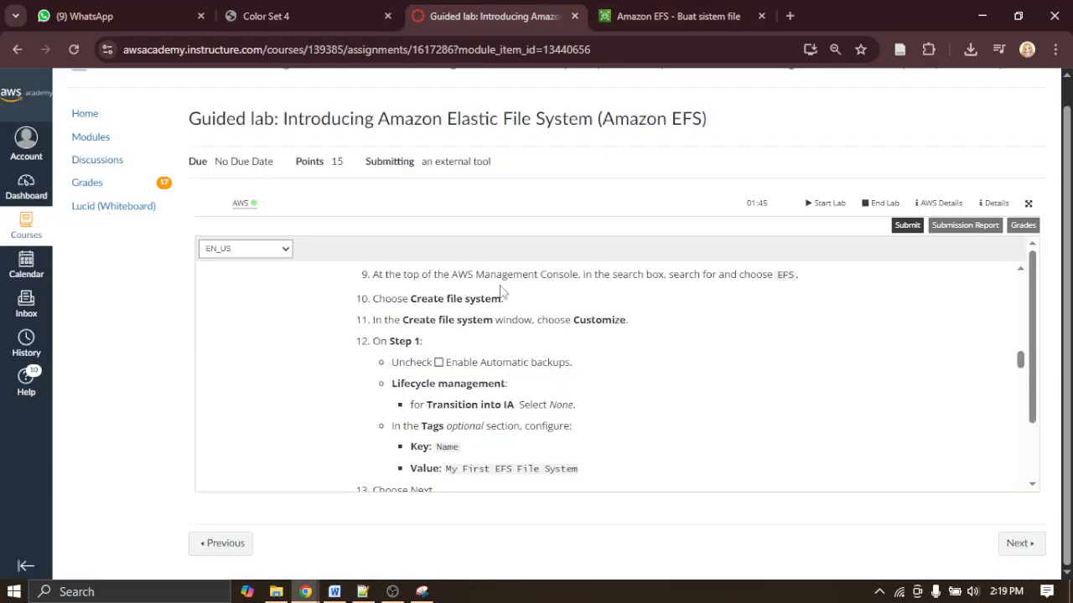
left_click(666, 9)
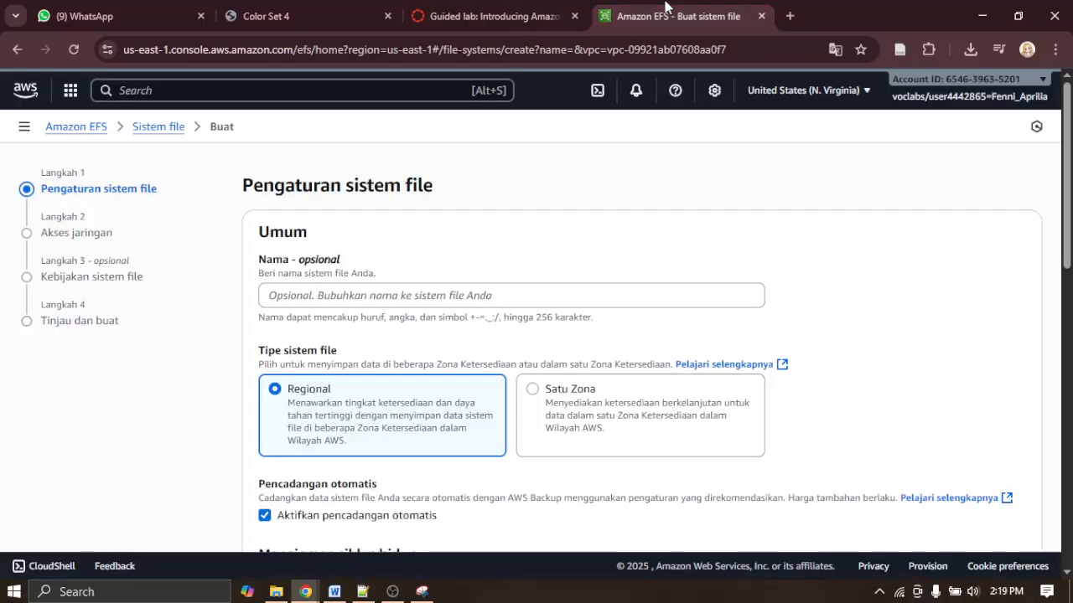
scroll(474, 406, "down", 1)
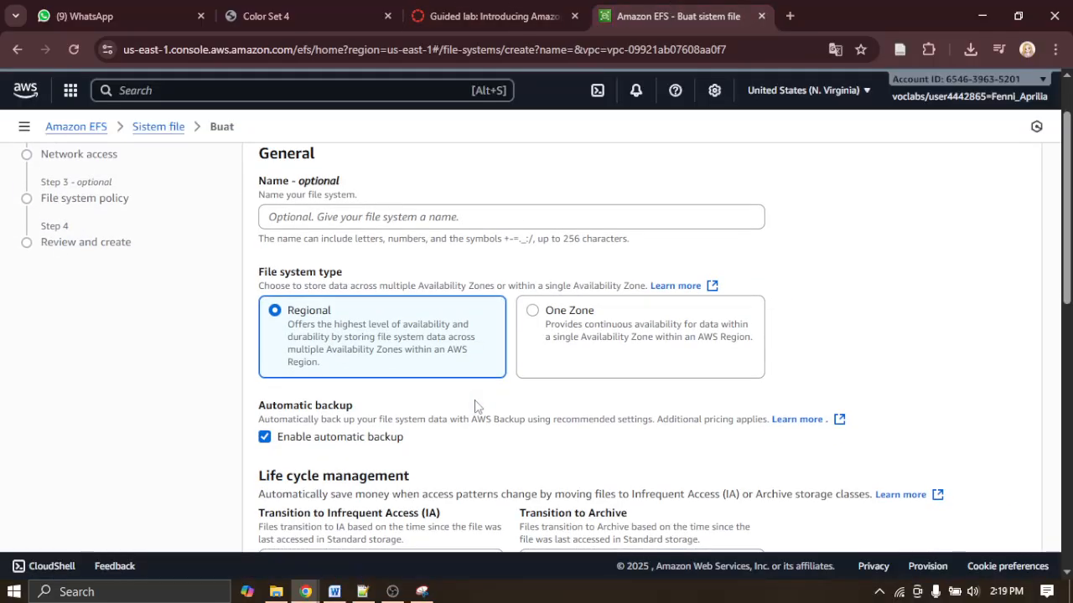
left_click(265, 437)
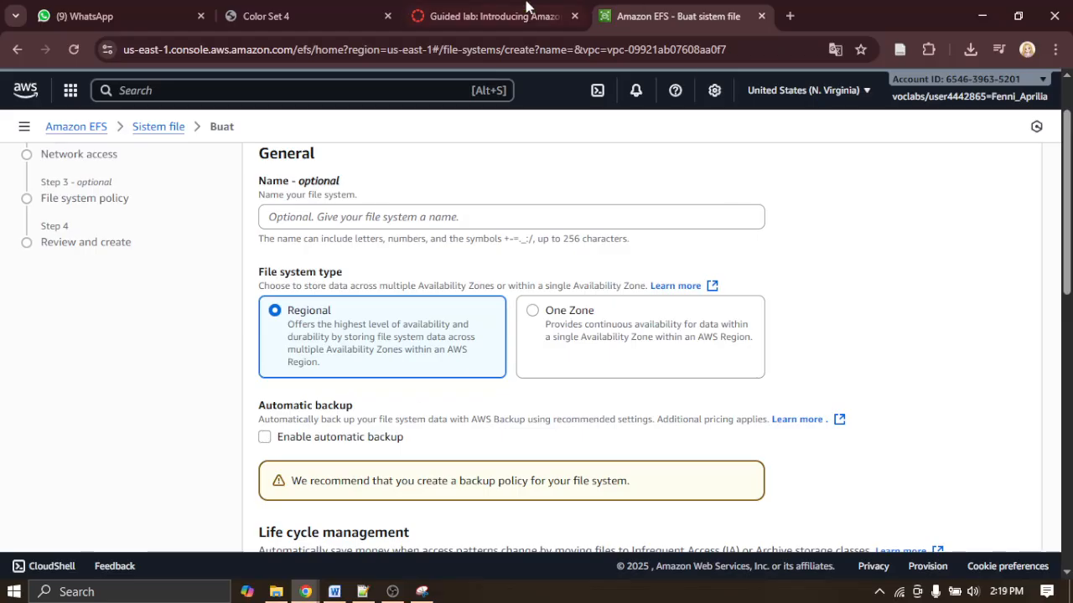
Step: Compare the lab's lifecycle management and tag instructions with the corresponding parts of the file system settings form
left_click(494, 15)
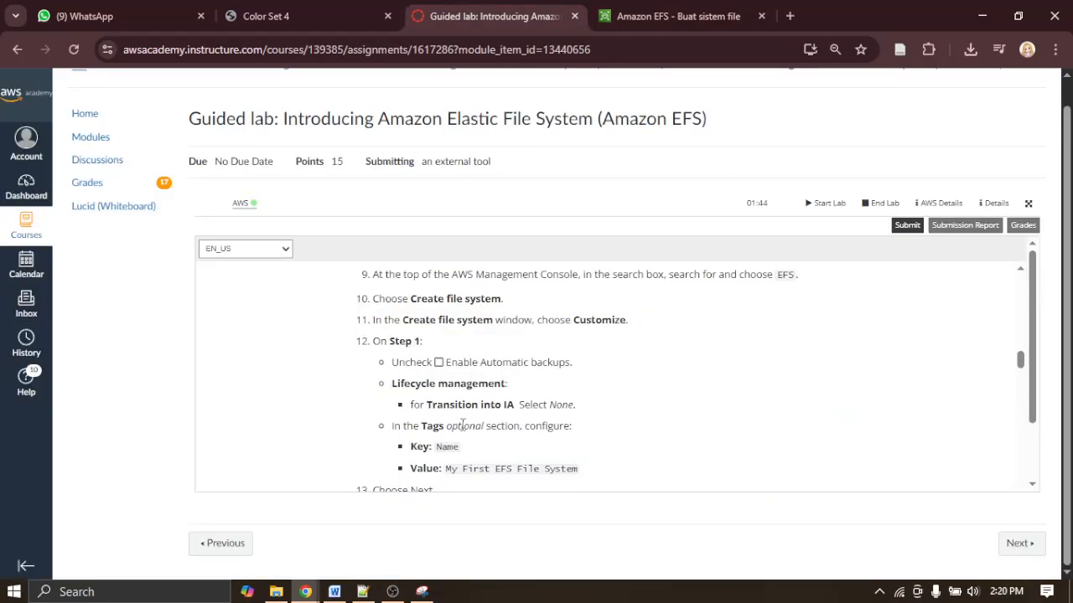
scroll(462, 425, "down", 1)
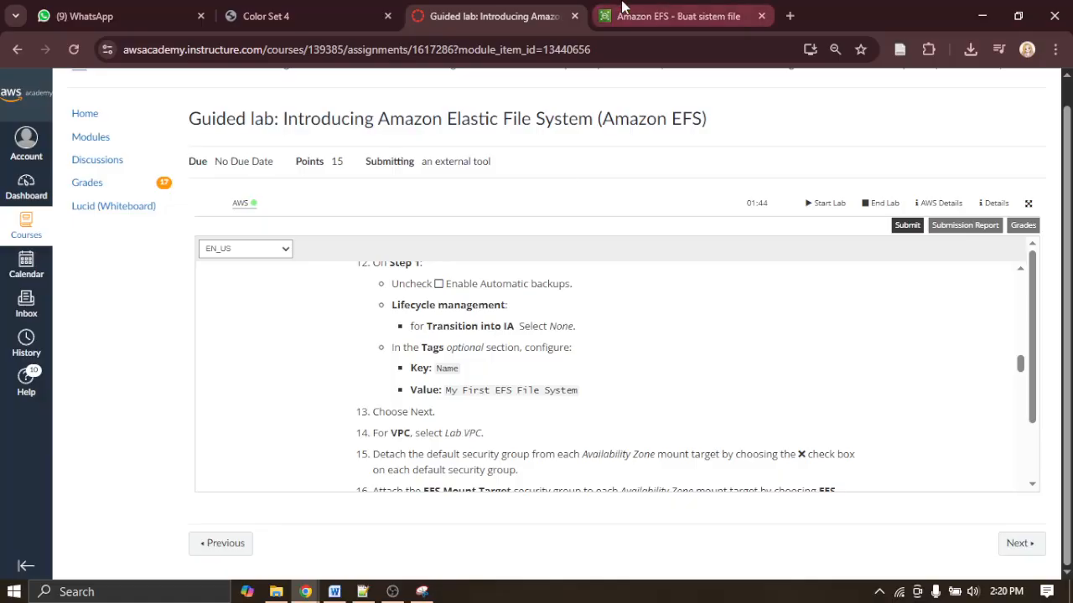
left_click(679, 15)
scroll(530, 387, "down", 2)
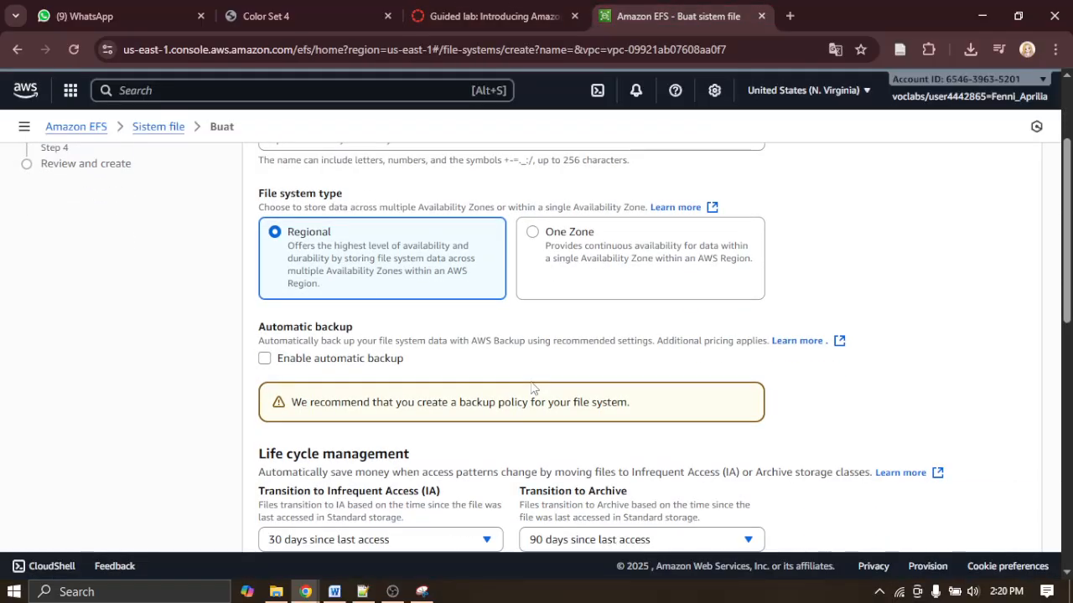
scroll(530, 387, "up", 2)
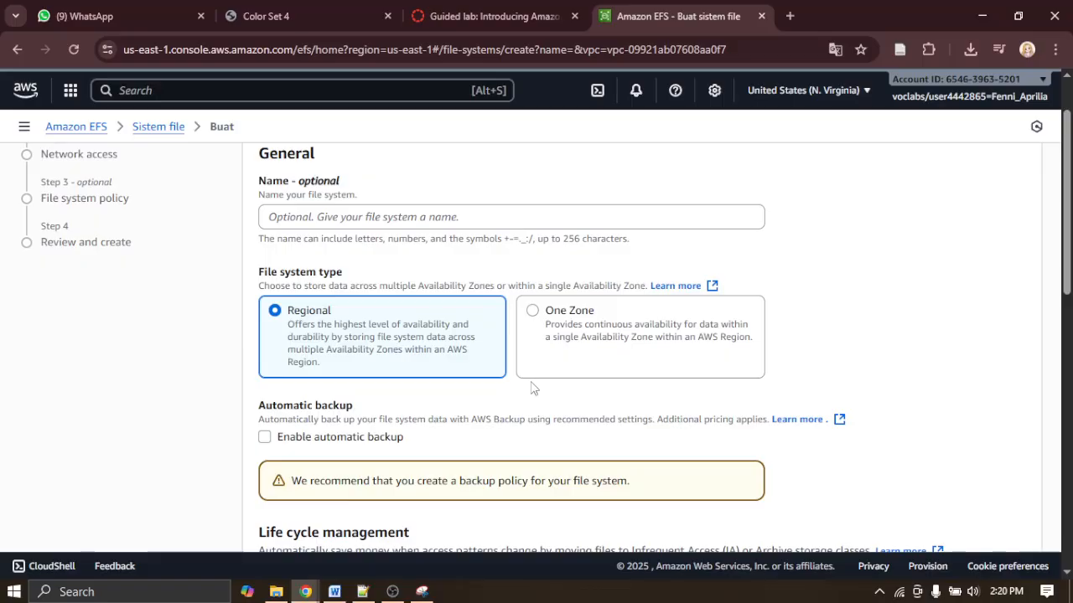
scroll(530, 387, "down", 2)
scroll(530, 387, "up", 3)
left_click(582, 17)
scroll(502, 376, "up", 2)
scroll(503, 374, "down", 1)
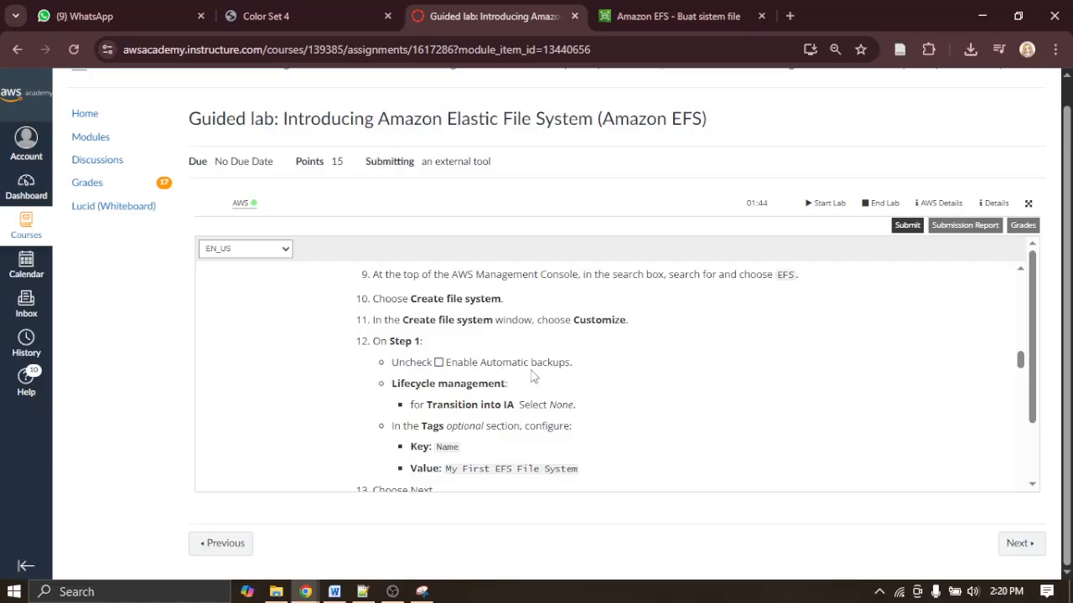
left_click(694, 7)
scroll(577, 419, "down", 3)
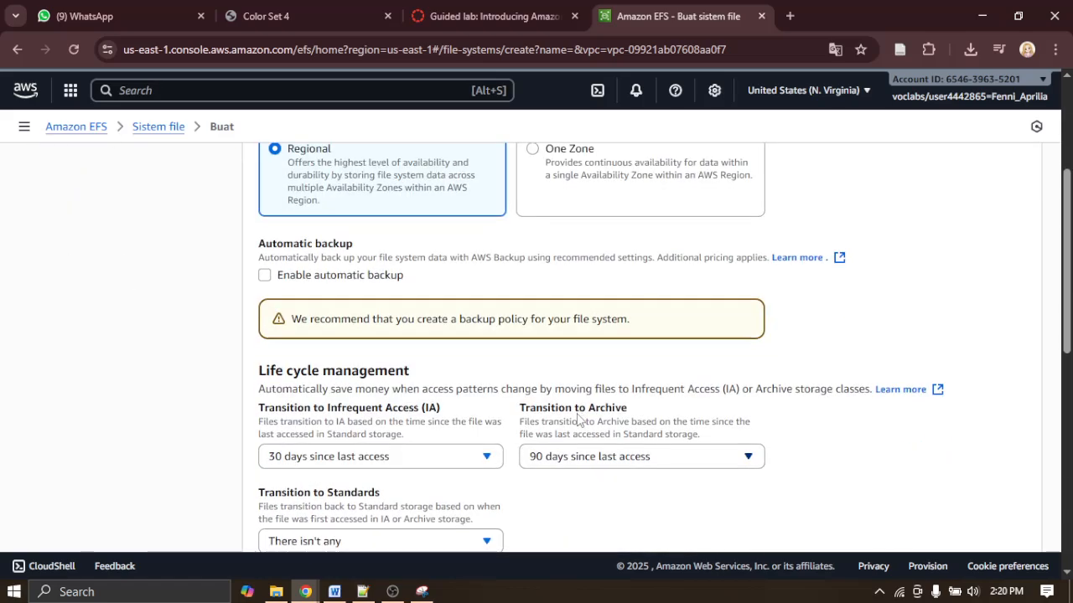
scroll(577, 419, "down", 1)
left_click(470, 383)
scroll(447, 265, "up", 3)
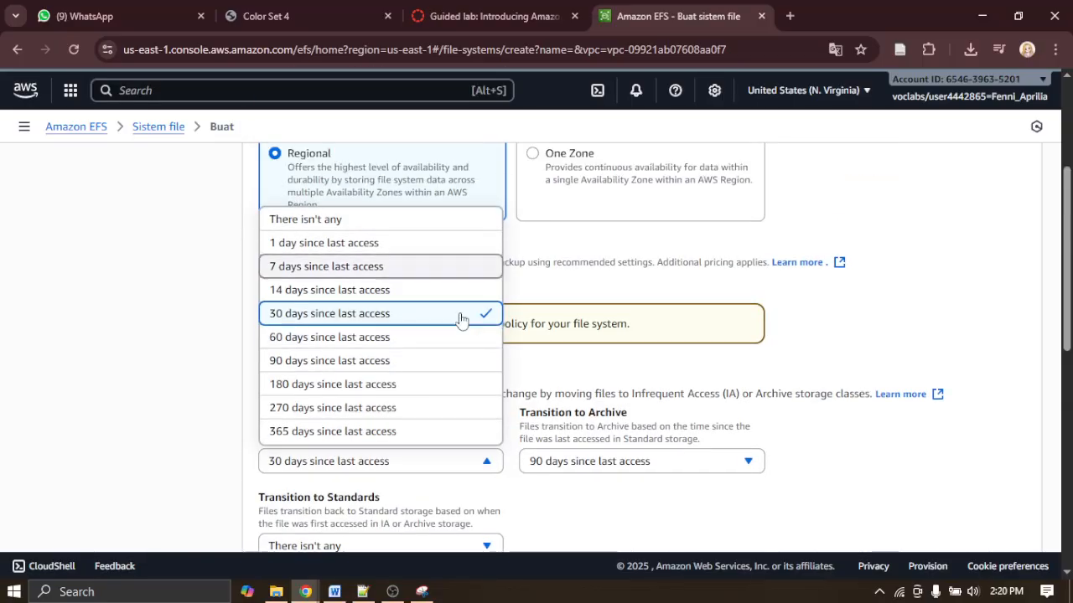
left_click(749, 473)
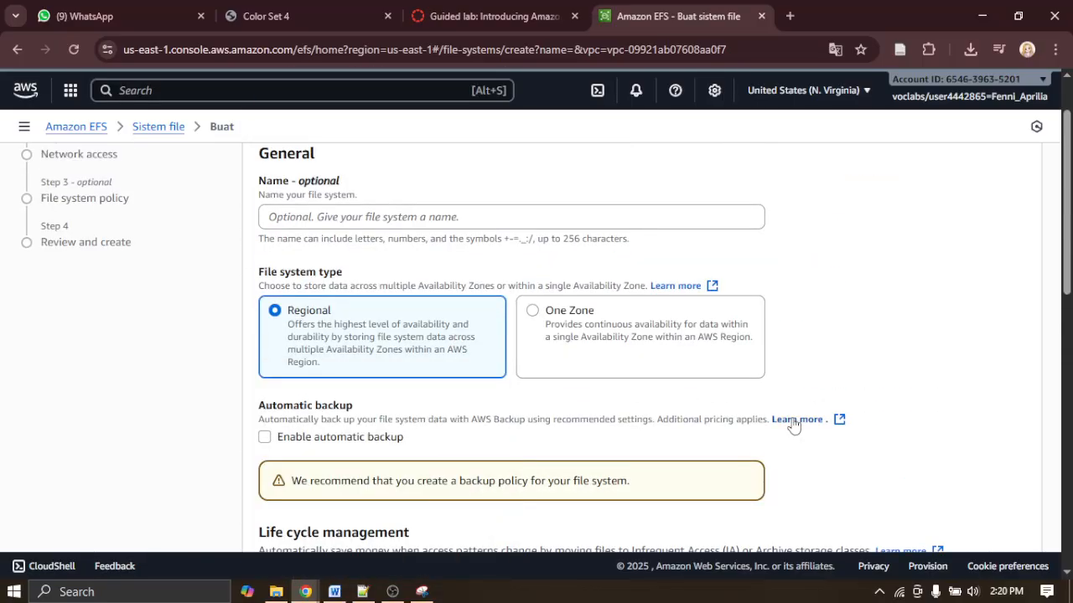
scroll(787, 423, "down", 3)
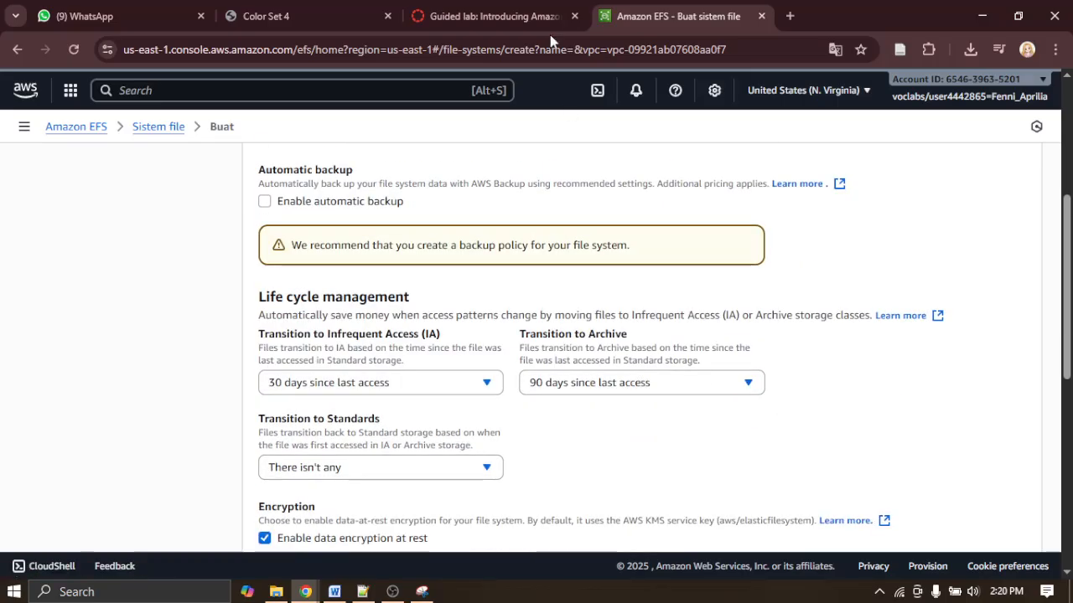
Step: Recheck the lab instructions and set Transition to Infrequent Access (IA) to none ("There isn't any")
left_click(476, 10)
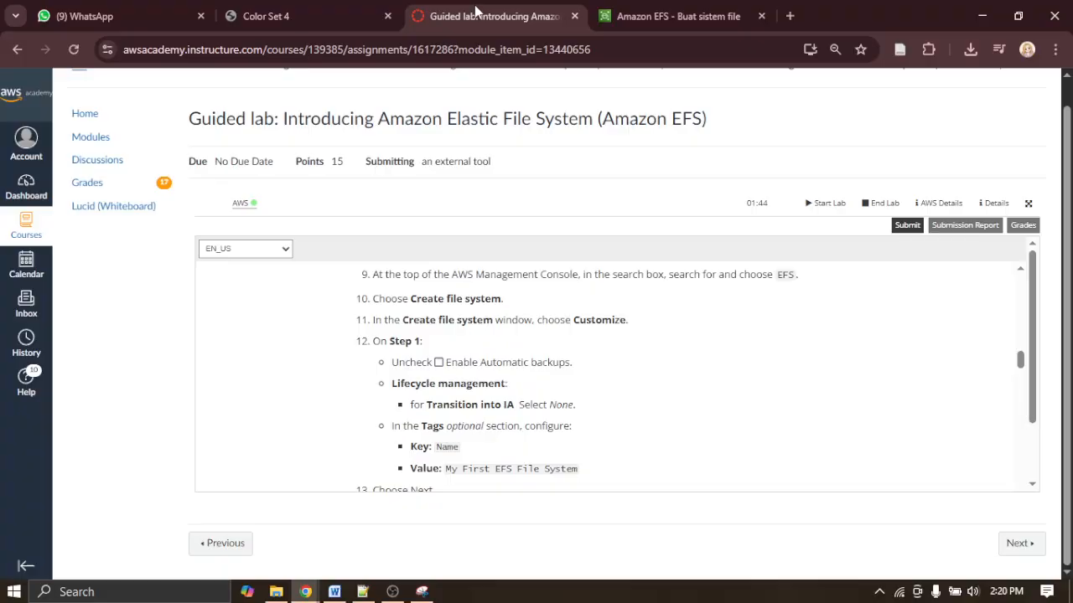
left_click(686, 10)
left_click(477, 384)
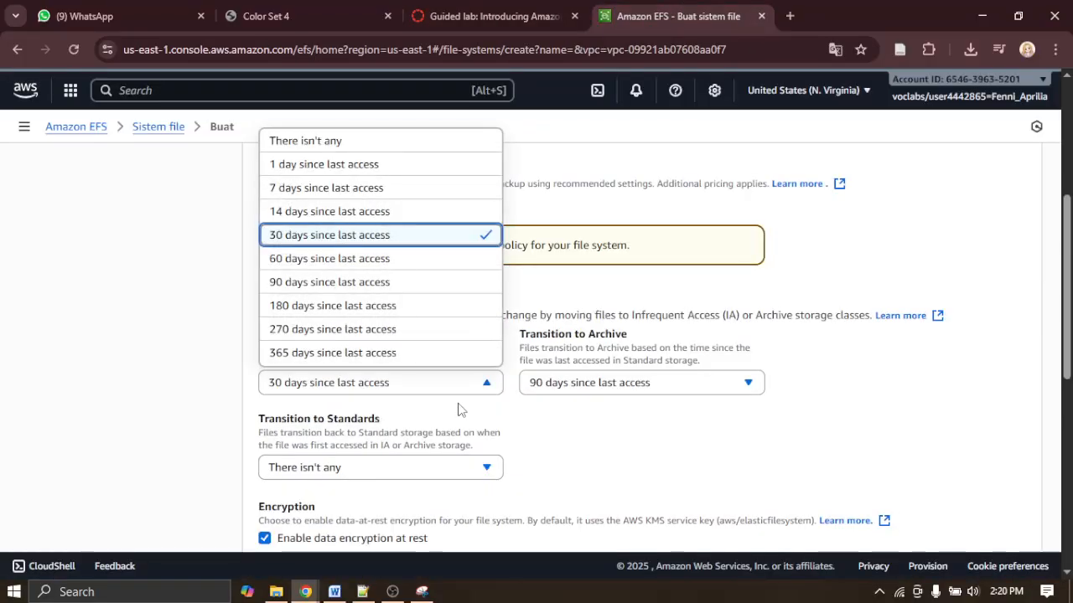
scroll(430, 362, "up", 5)
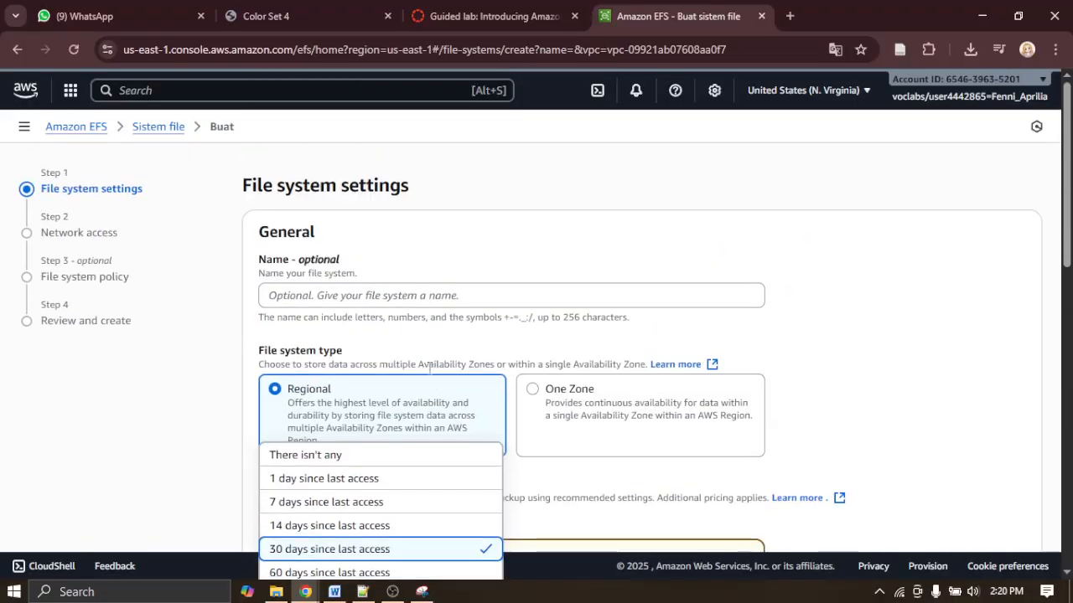
left_click(427, 454)
scroll(586, 402, "down", 5)
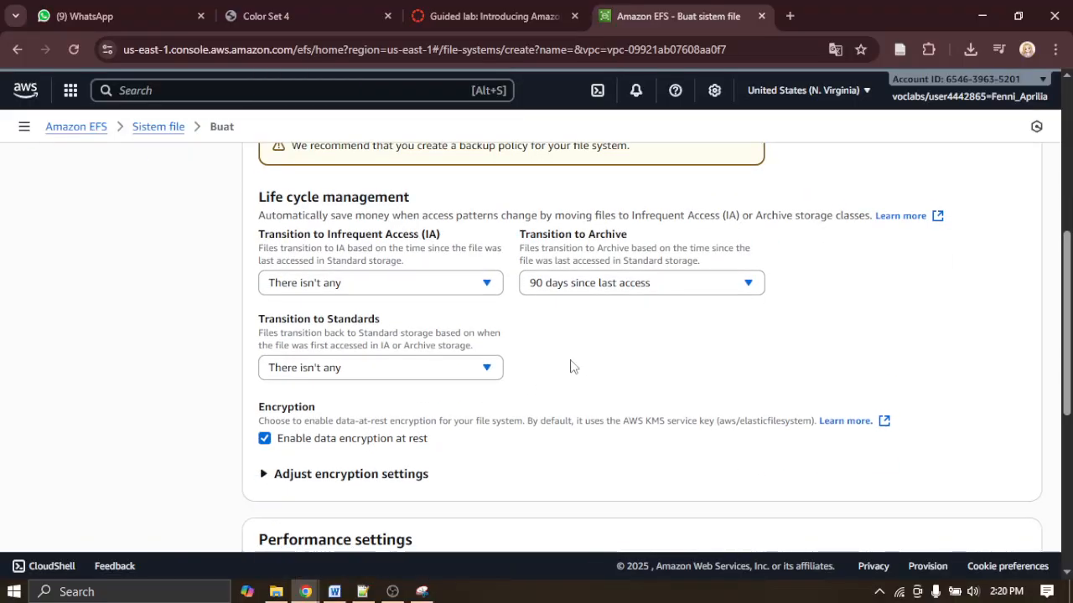
Step: Review the Transition to Infrequent Access (IA) options against the lab's Step 1 lifecycle and tag instructions
left_click(469, 285)
scroll(446, 313, "down", 3)
scroll(448, 412, "up", 3)
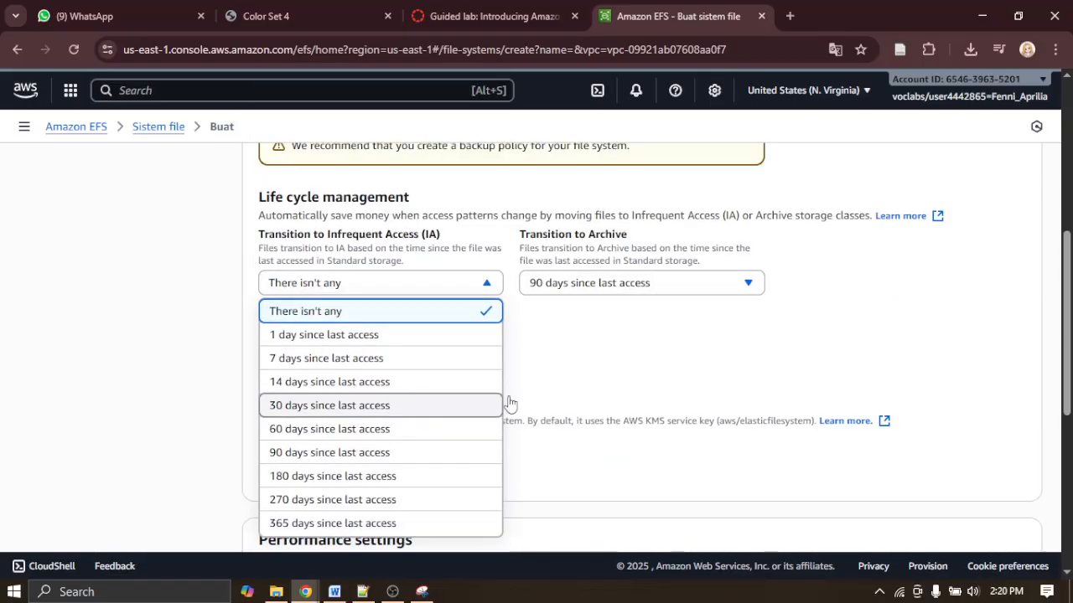
left_click(622, 354)
left_click(491, 16)
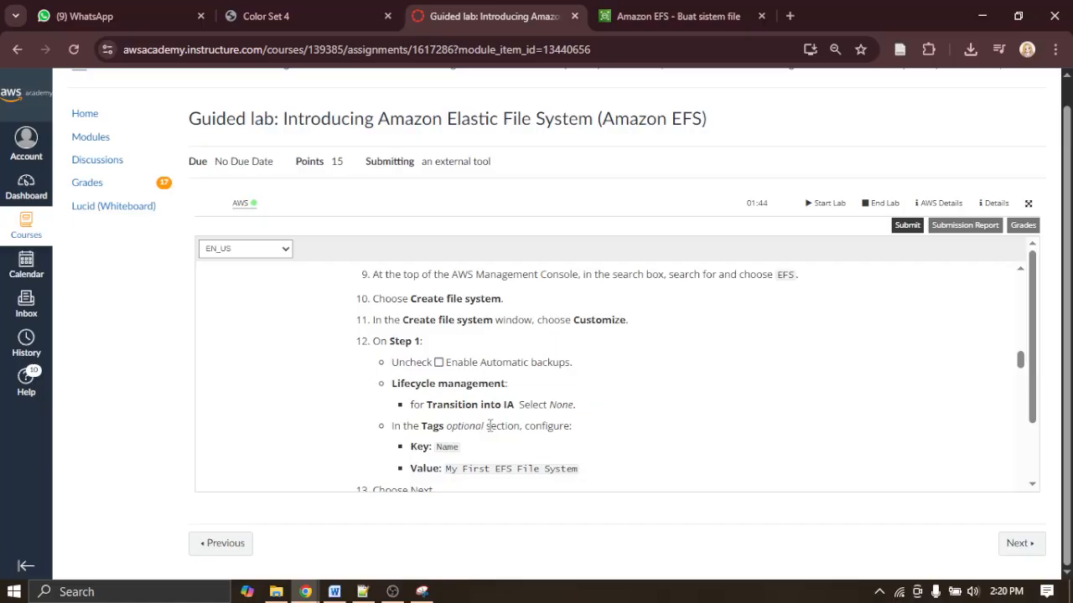
scroll(490, 426, "down", 2)
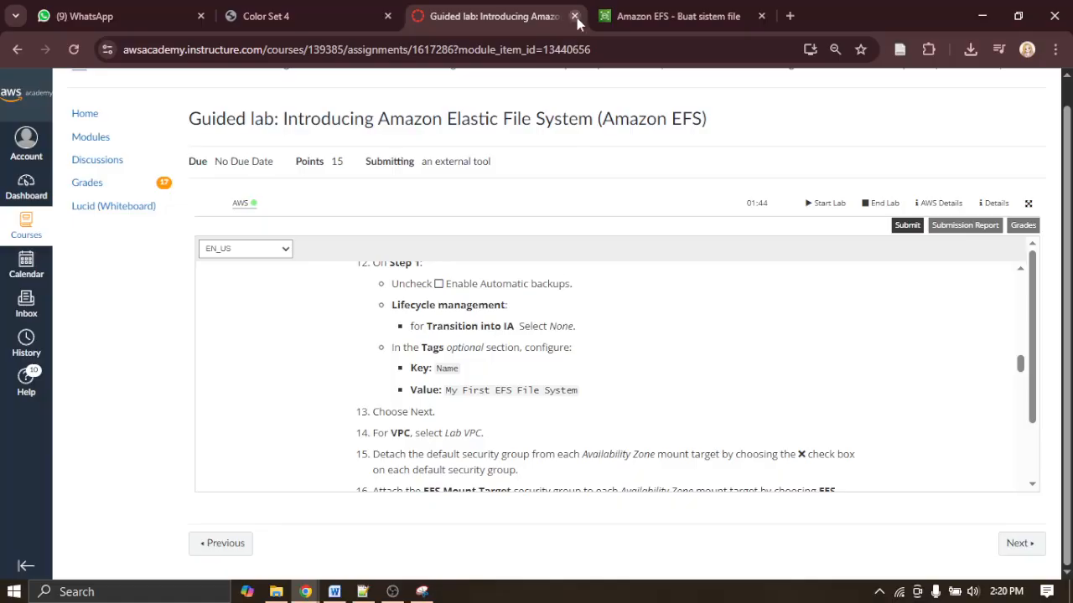
left_click(637, 16)
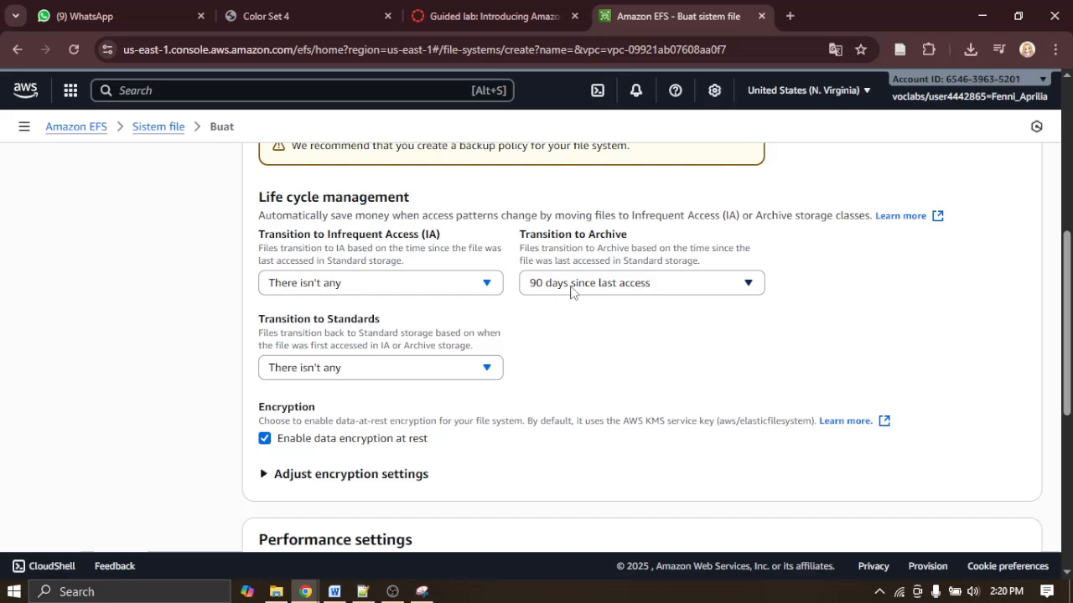
Step: Expand the optional tags section of the file system form and enter Name as the tag key
scroll(569, 291, "down", 4)
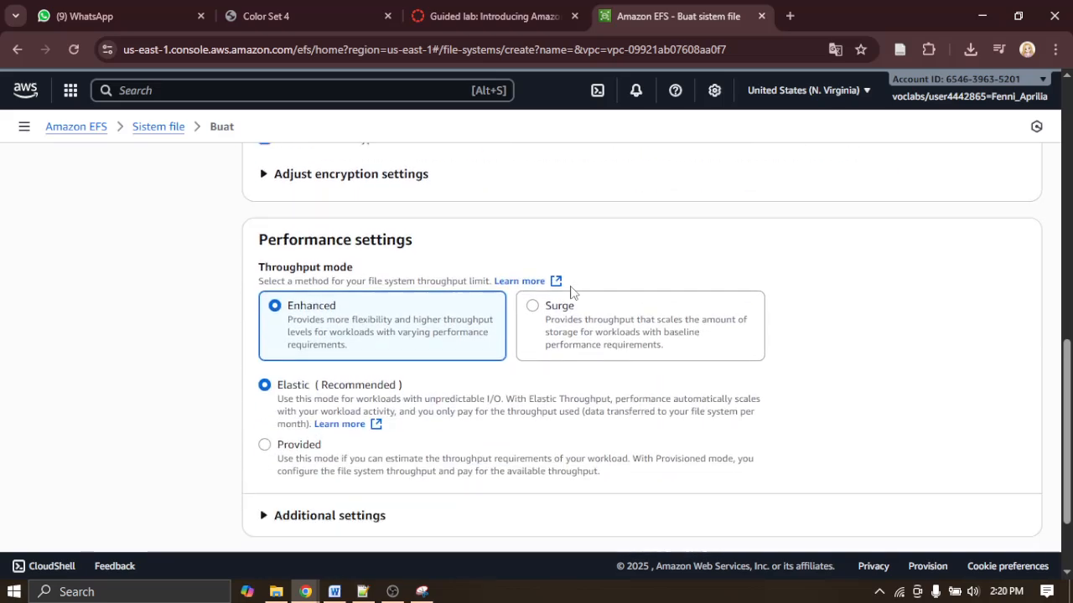
scroll(570, 291, "down", 2)
scroll(570, 291, "up", 3)
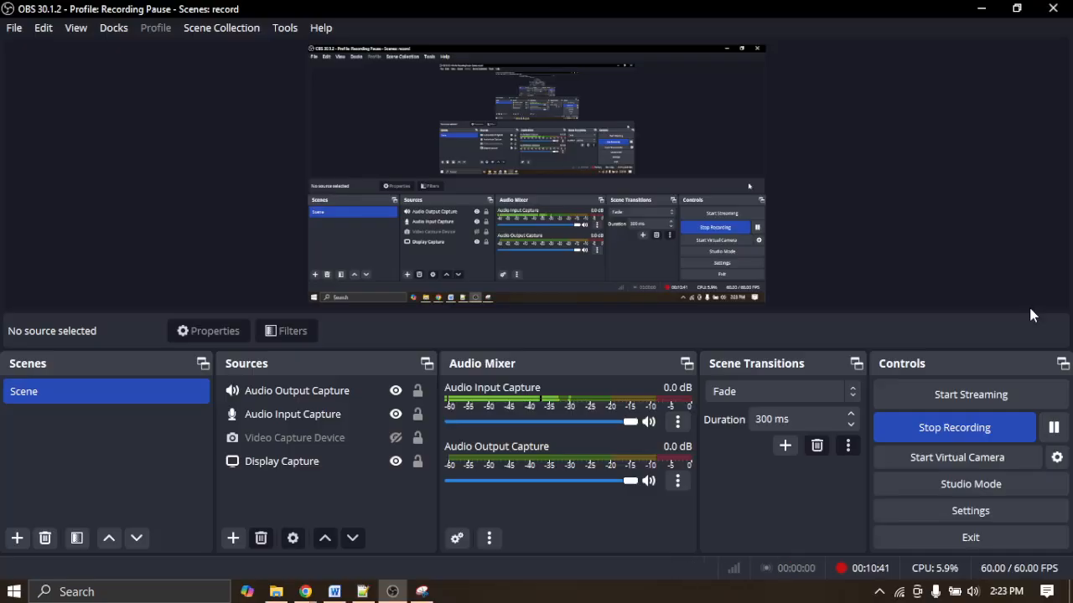
left_click(980, 8)
scroll(677, 412, "down", 3)
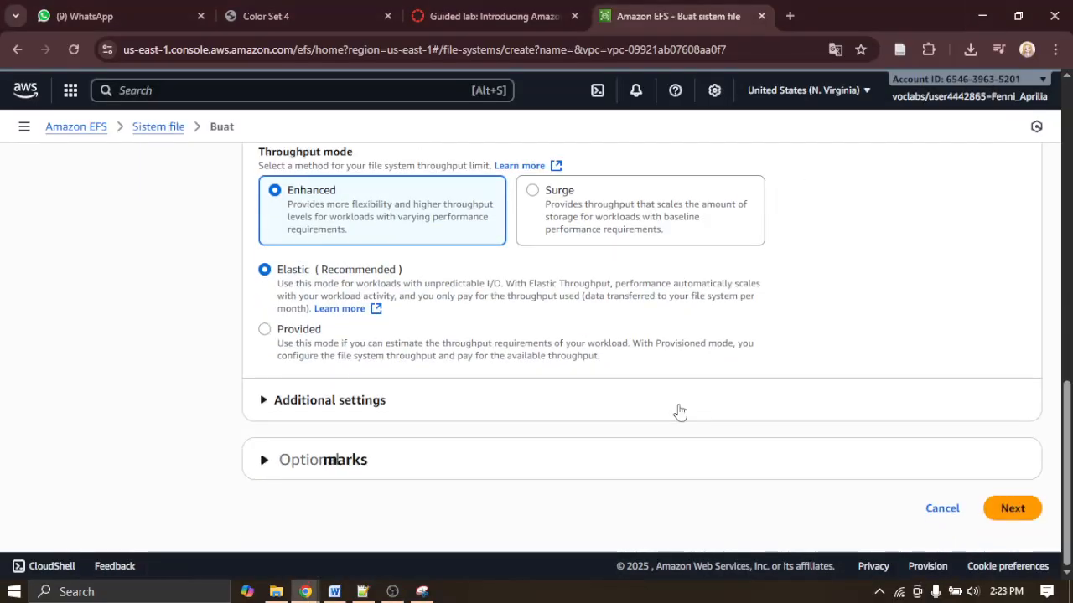
left_click(264, 460)
scroll(462, 461, "down", 2)
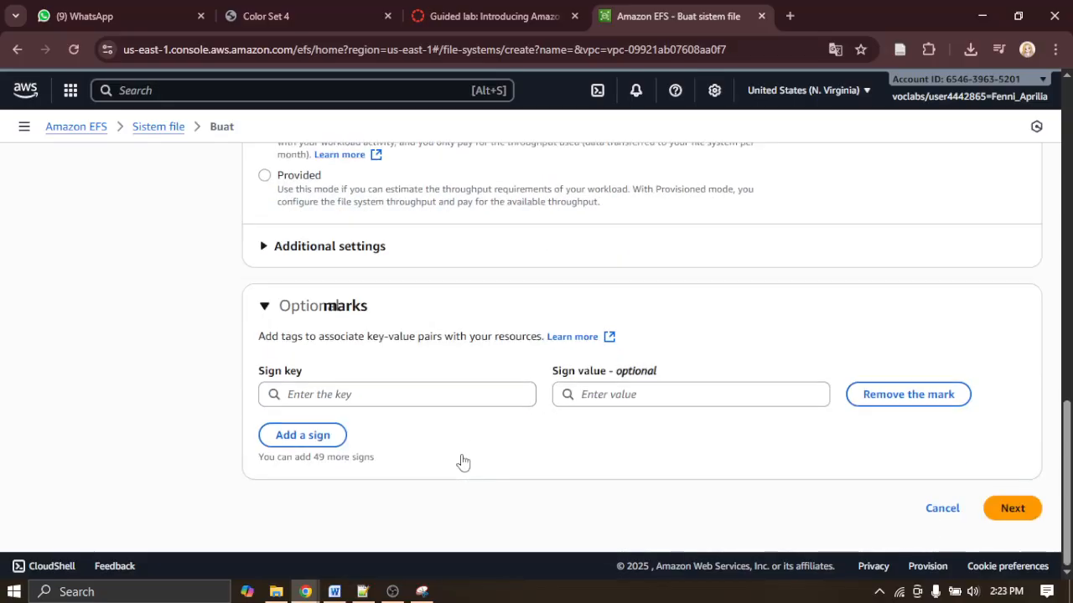
left_click(393, 395)
type("N")
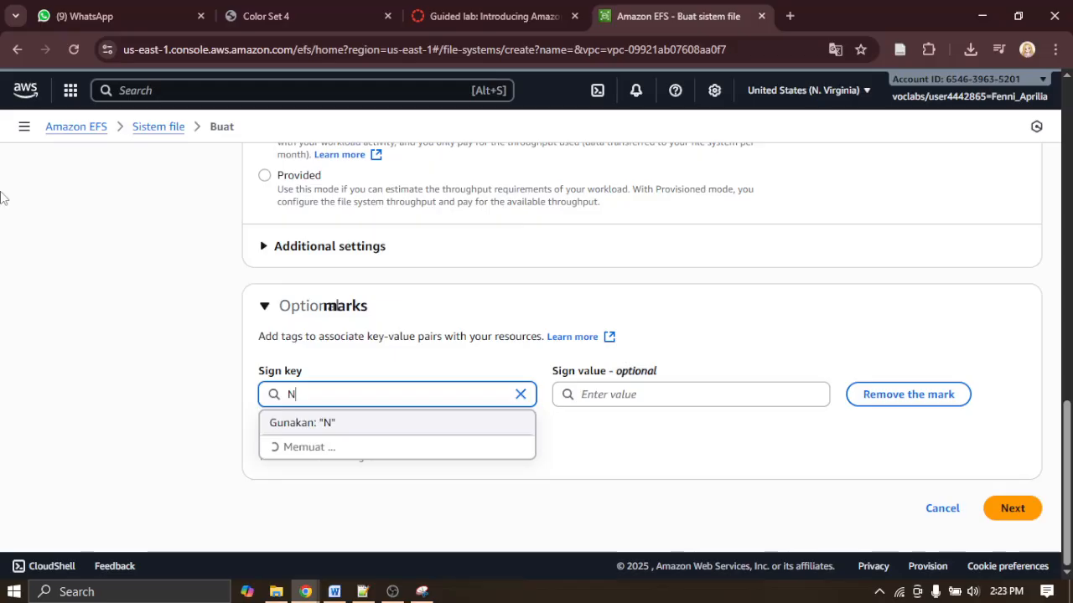
type("amee")
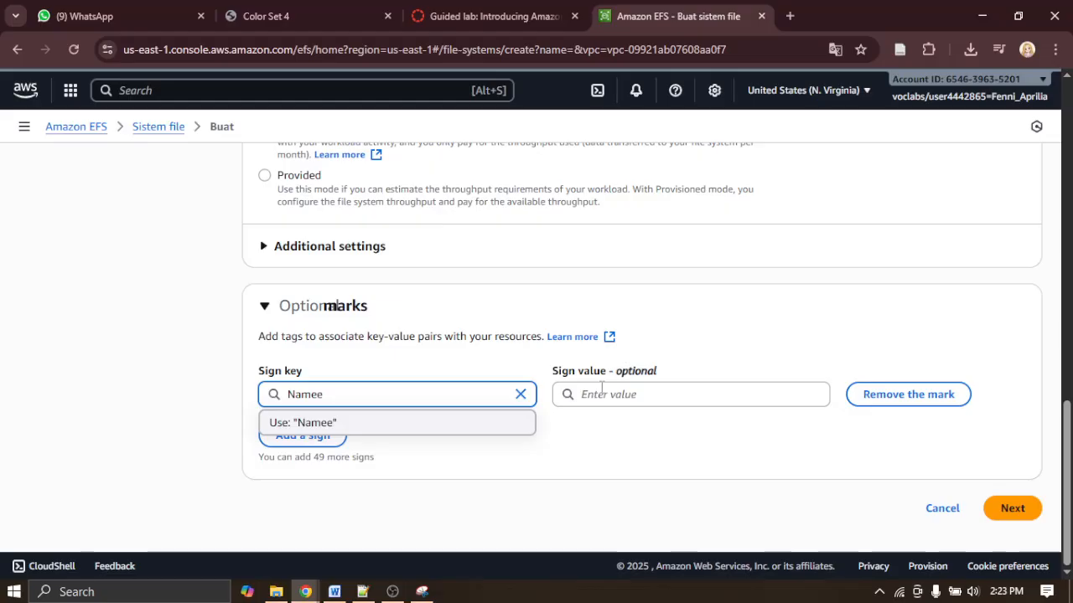
key("BackSpace")
Step: Enter "My First EFS File System" as the value of the Name tag
left_click(633, 394)
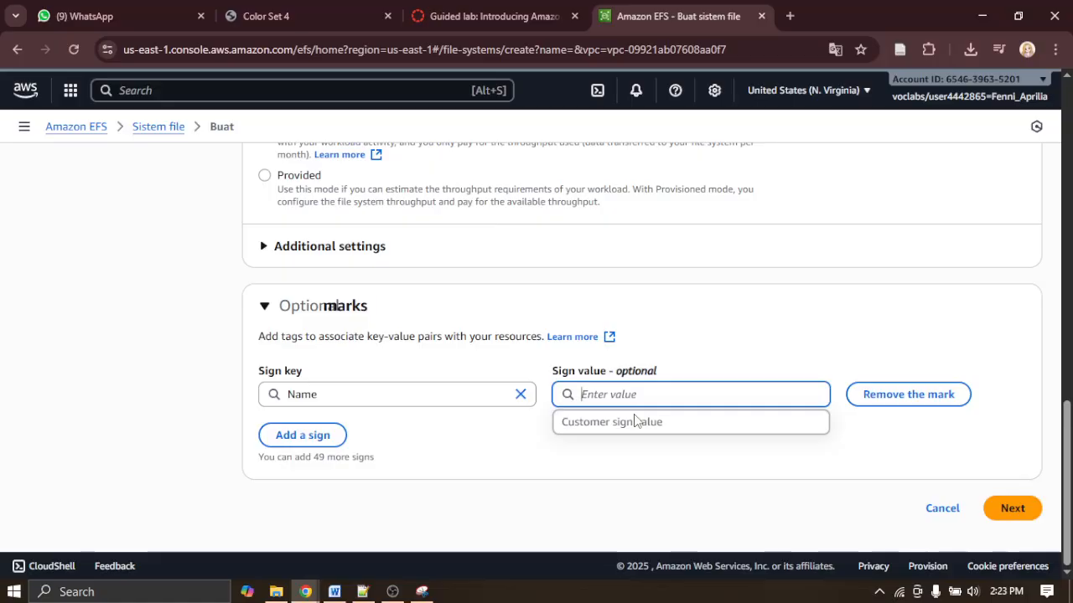
type("My")
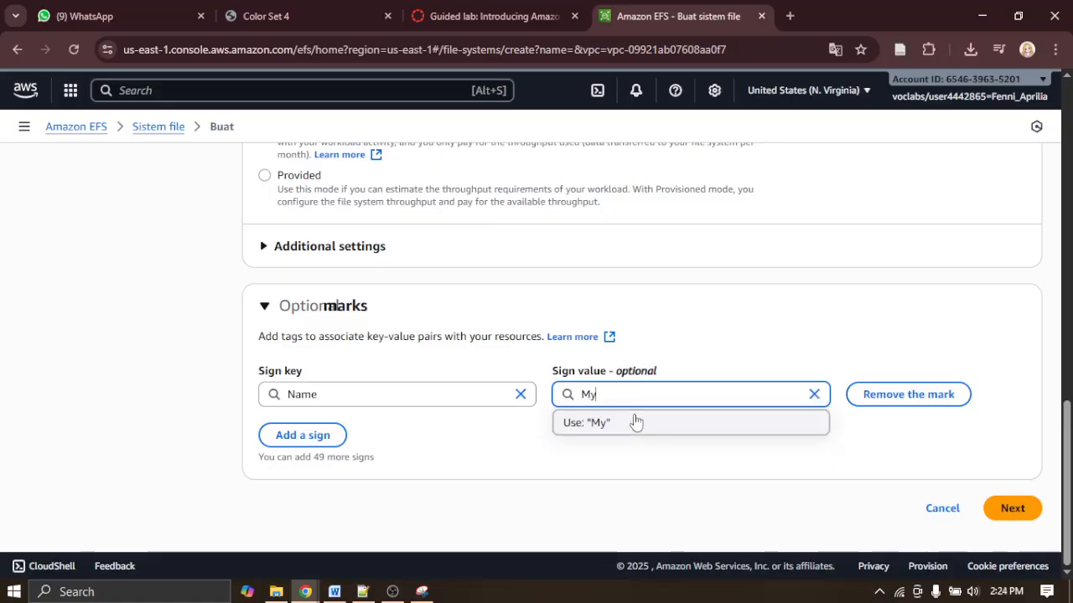
type(" f")
key("BackSpace")
type("First")
type("EFS File System")
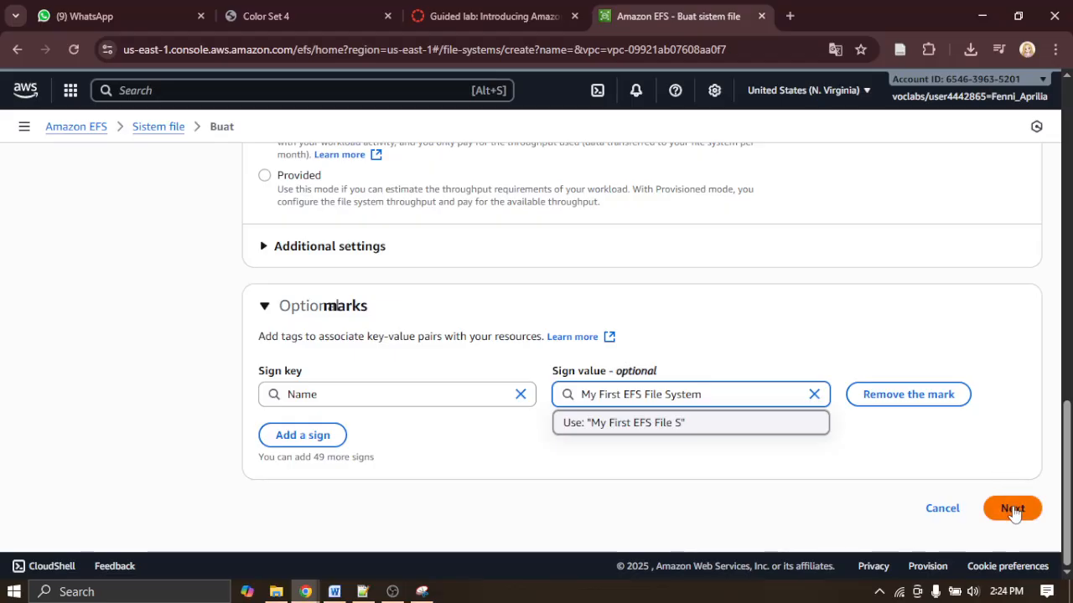
Step: Switch to Snipping Tool, capture the disabled Automatic backup setting from the file system form, and copy the snip
scroll(775, 428, "up", 2)
scroll(536, 410, "up", 7)
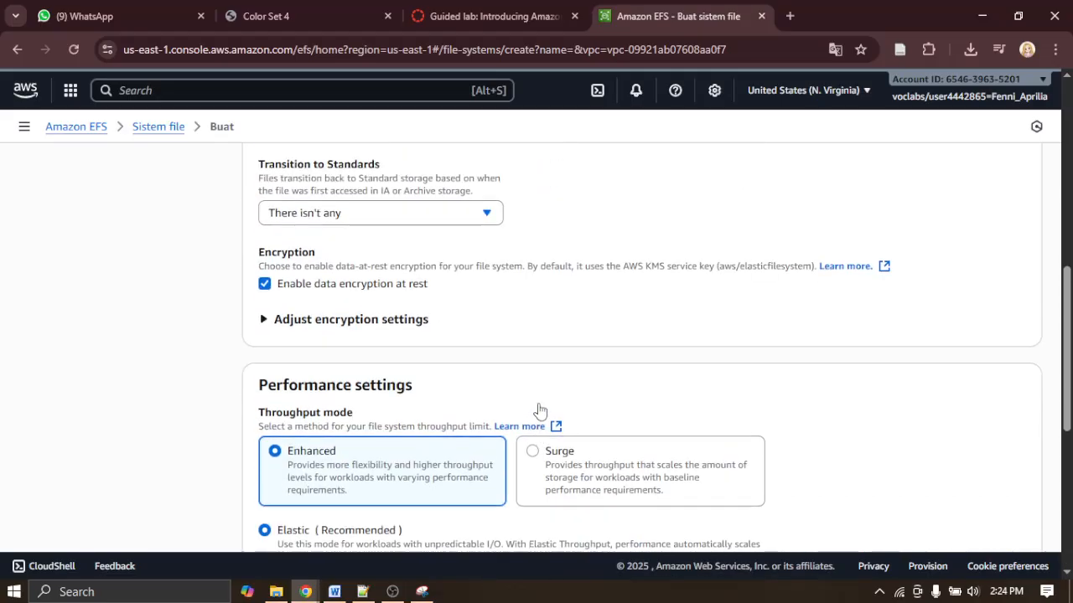
scroll(538, 410, "up", 3)
scroll(536, 415, "down", 3)
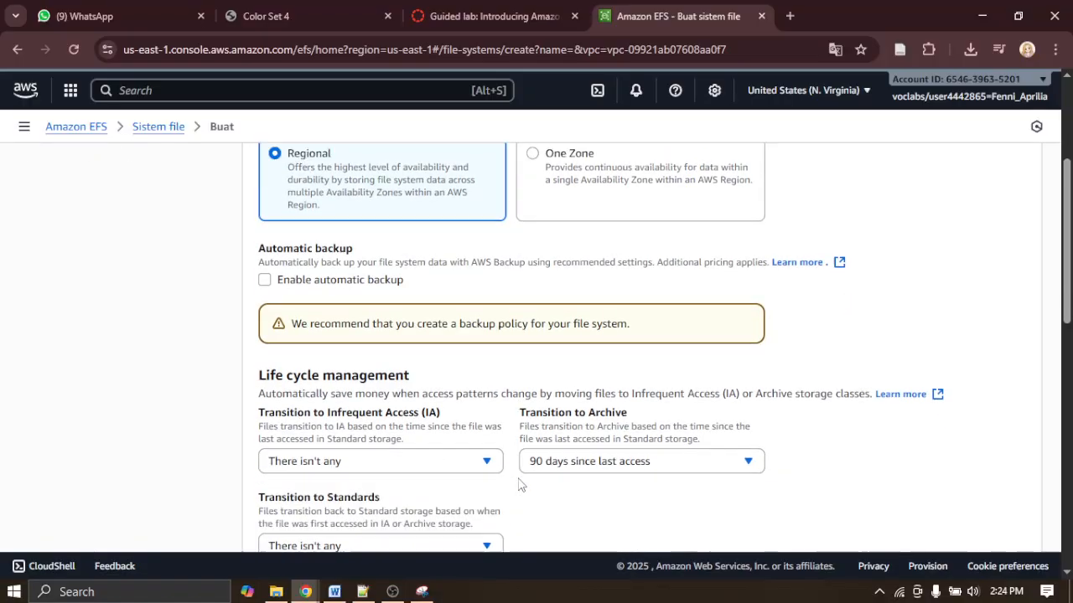
left_click(422, 592)
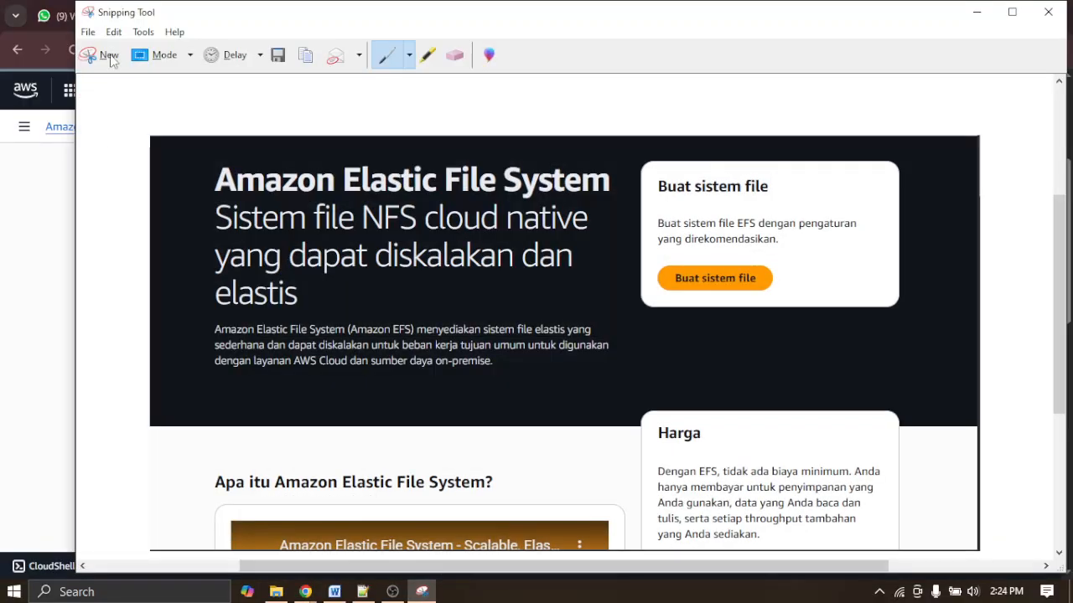
left_click(105, 53)
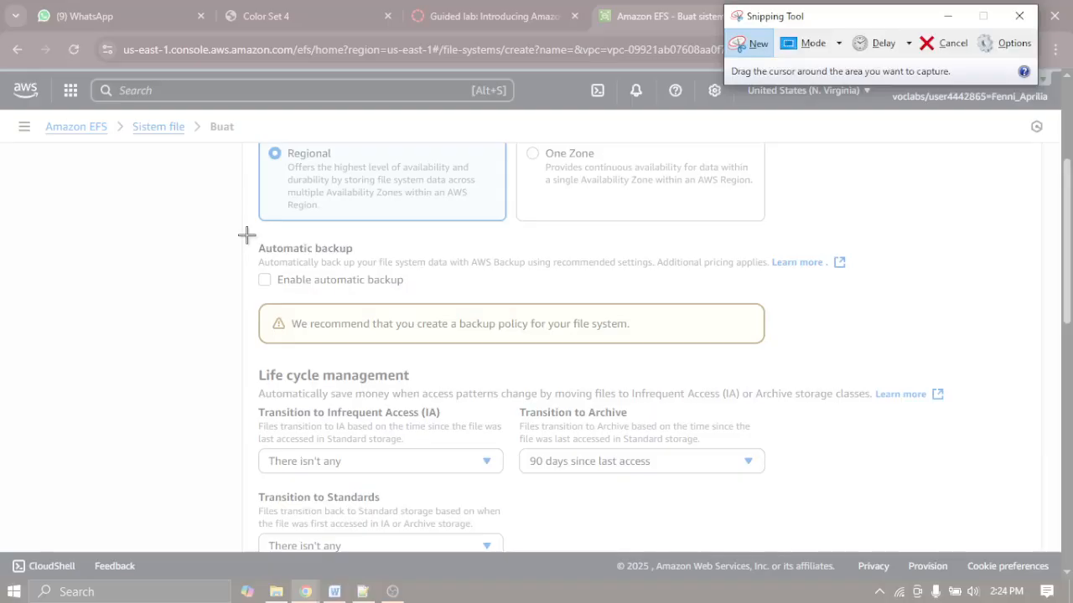
left_click_drag(246, 235, 871, 303)
right_click(543, 241)
left_click(568, 286)
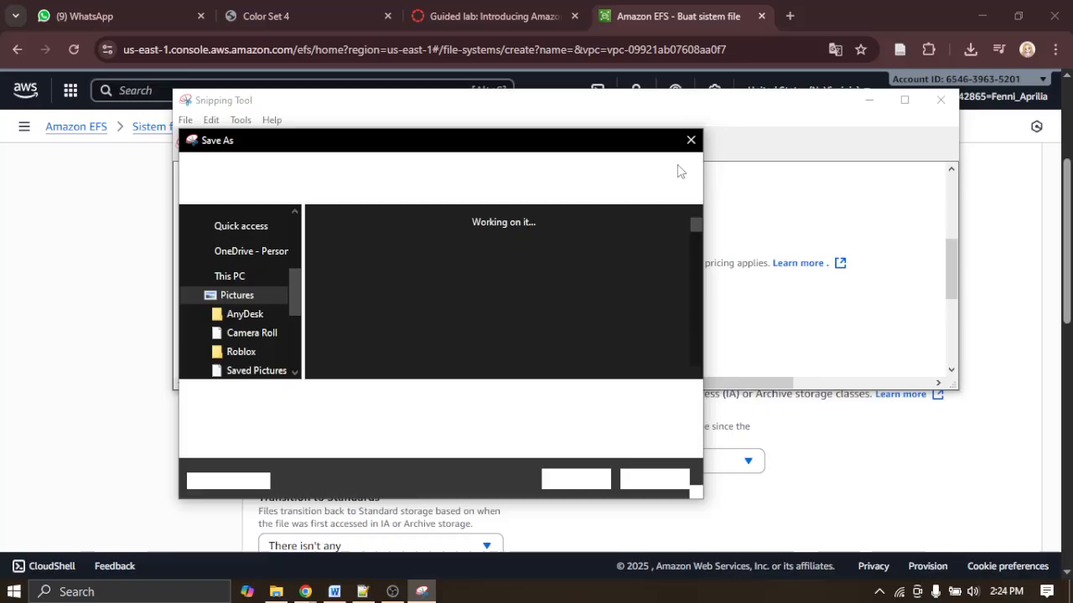
left_click(693, 149)
right_click(646, 226)
left_click(678, 248)
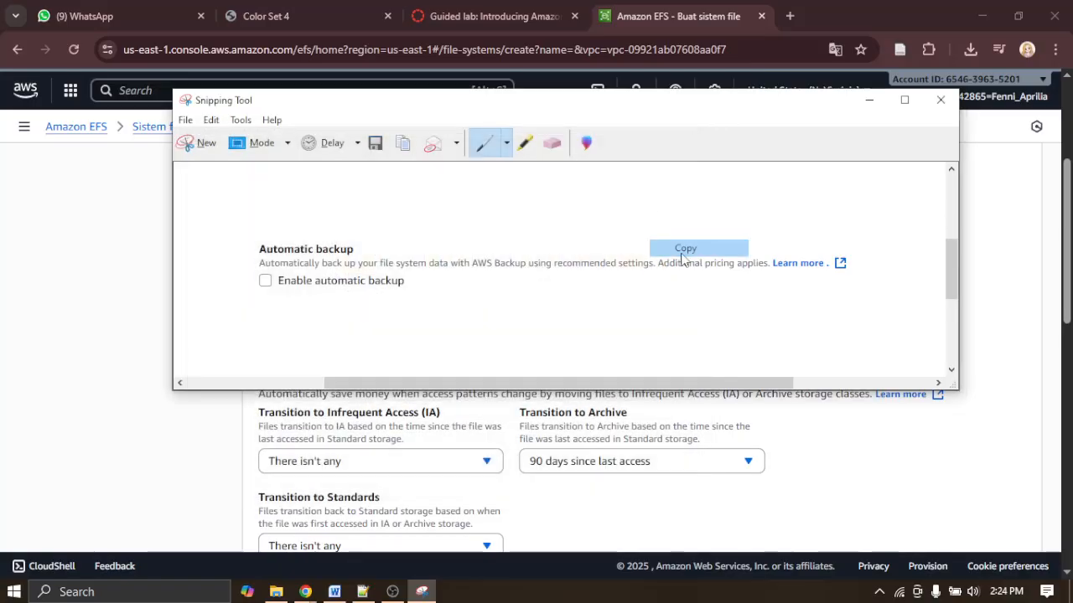
Step: Switch to Word and paste the Automatic backup snip below the EFS landing page image
left_click(334, 591)
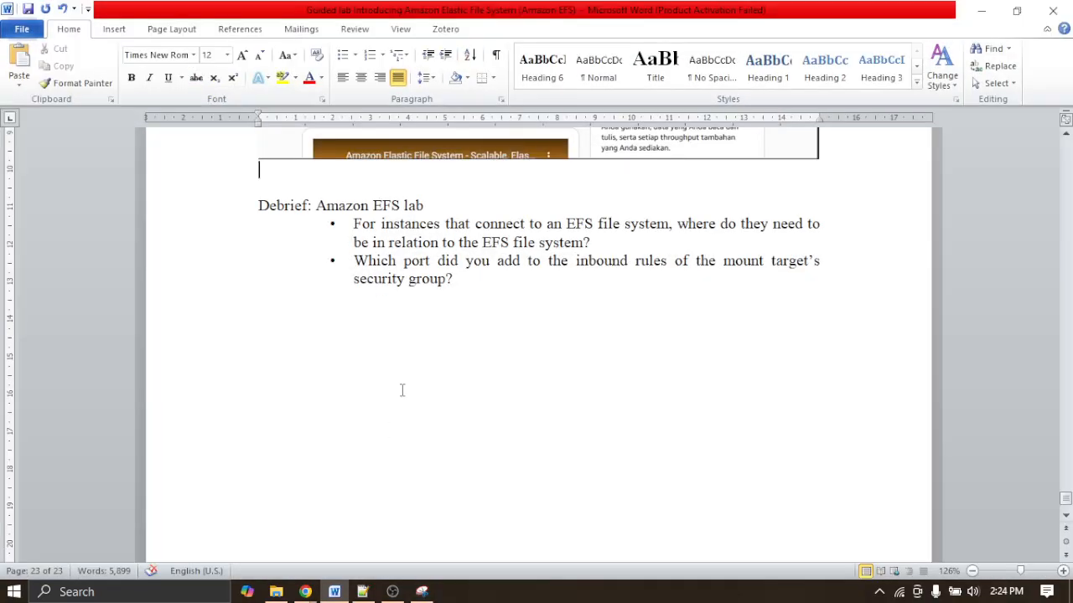
key("ctrl+v")
left_click(981, 11)
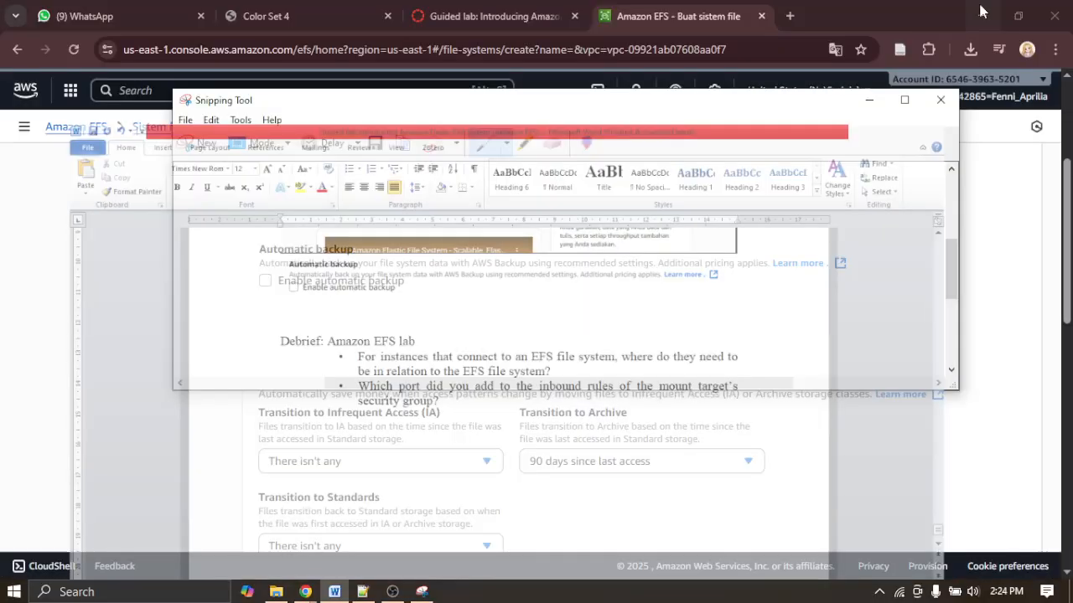
Step: Return to the EFS form, snip the Transition to Infrequent Access (IA) setting with Snipping Tool, and copy it
left_click(699, 489)
scroll(695, 448, "down", 1)
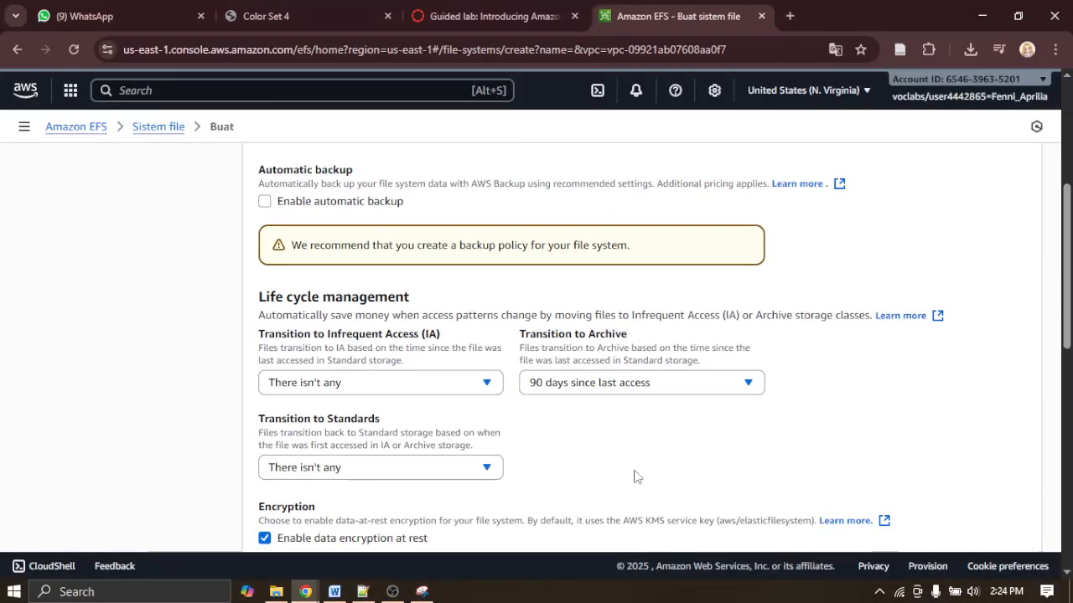
left_click(421, 592)
left_click(190, 142)
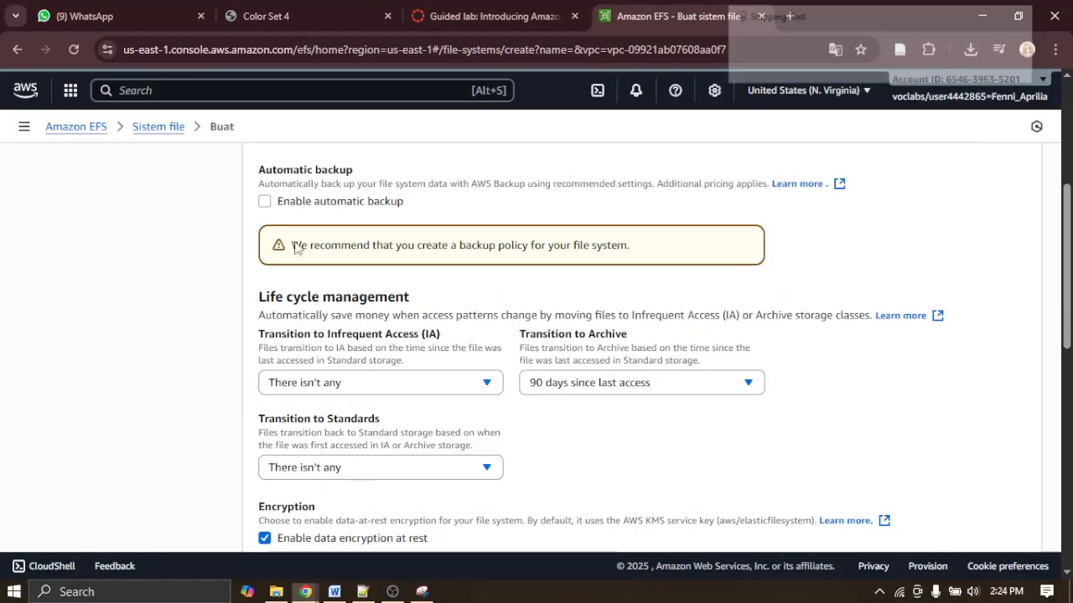
left_click_drag(250, 324, 517, 407)
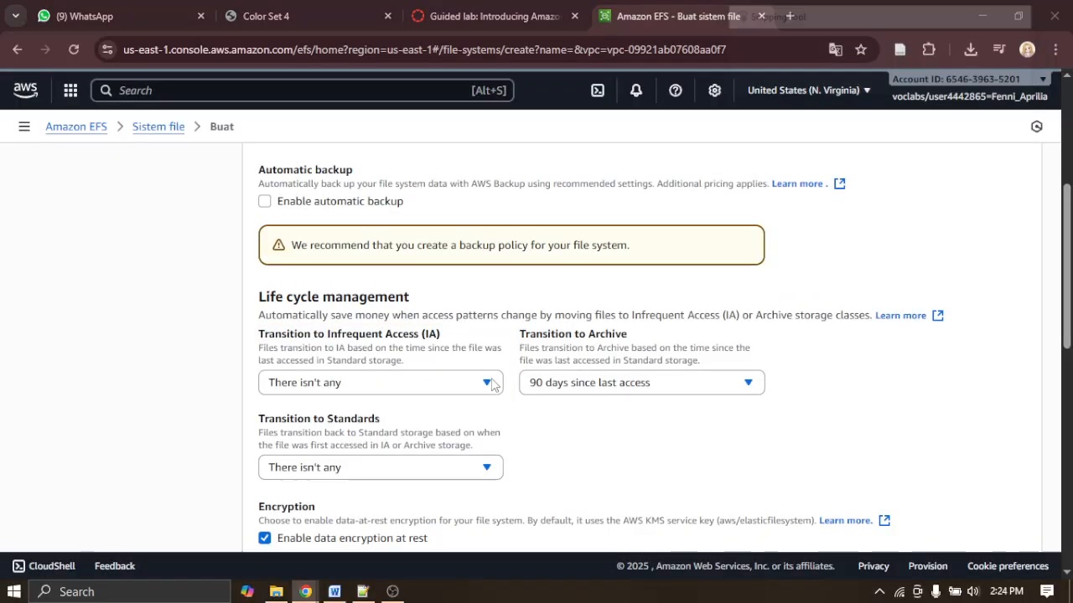
right_click(458, 341)
left_click(494, 365)
Step: Paste the Transition to Infrequent Access (IA) snip into the Word report and add a new line below it
left_click(334, 591)
key("ctrl+v")
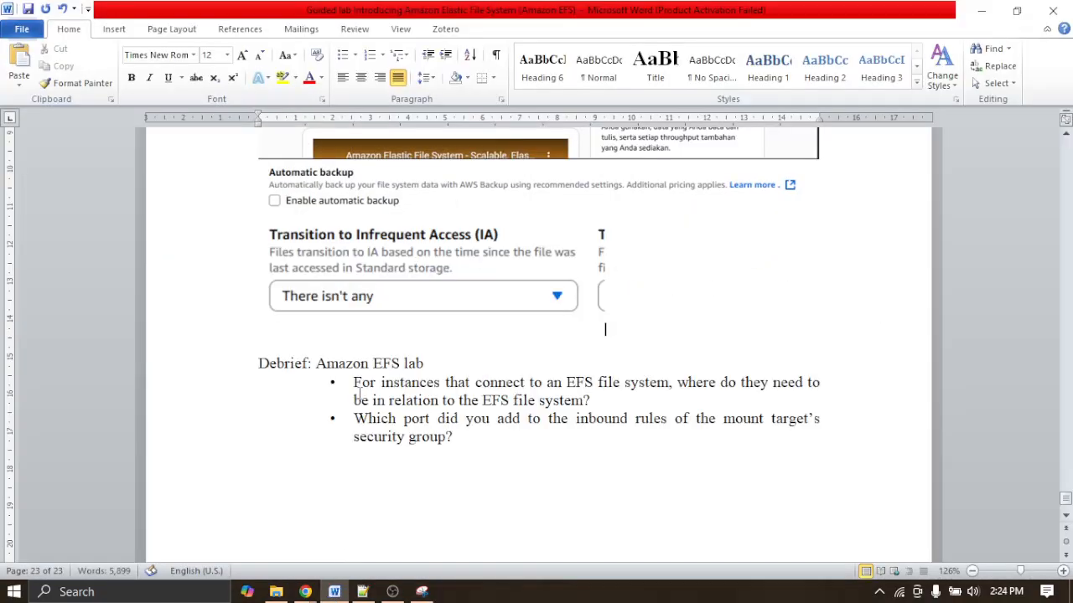
key("Return")
left_click(987, 11)
Step: Return to the EFS form, snip the tag key and value fields with Snipping Tool, and copy the snip
left_click(807, 436)
scroll(807, 397, "down", 3)
scroll(807, 397, "down", 1)
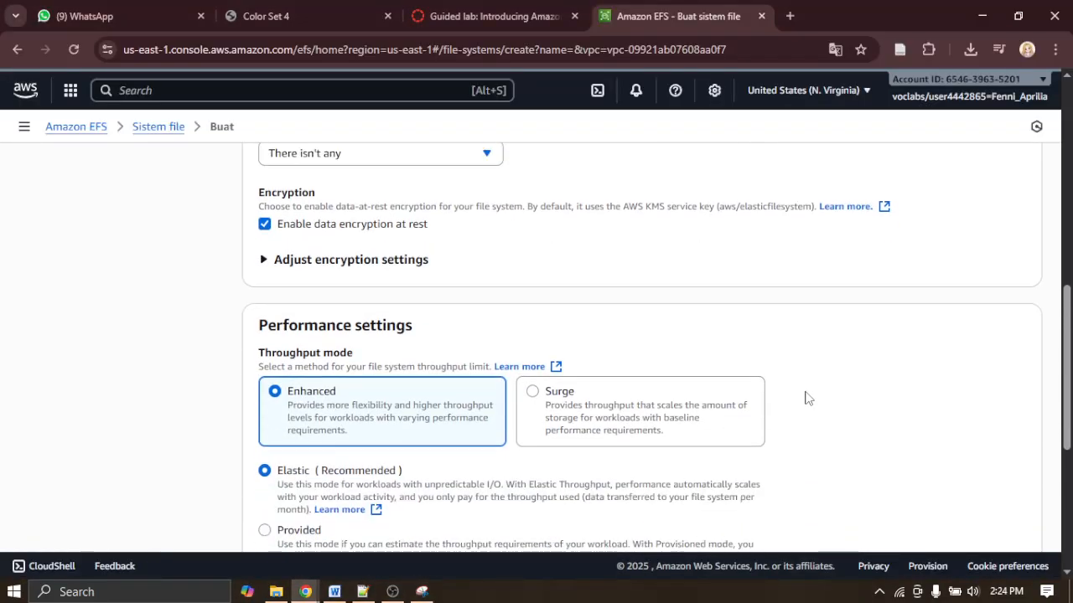
scroll(806, 396, "down", 4)
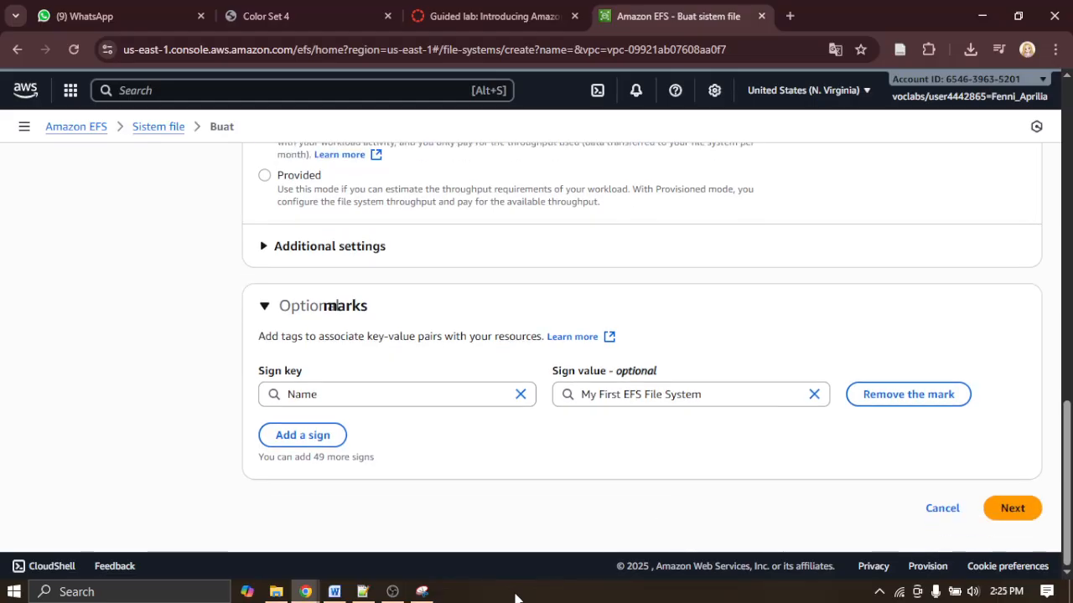
left_click(421, 592)
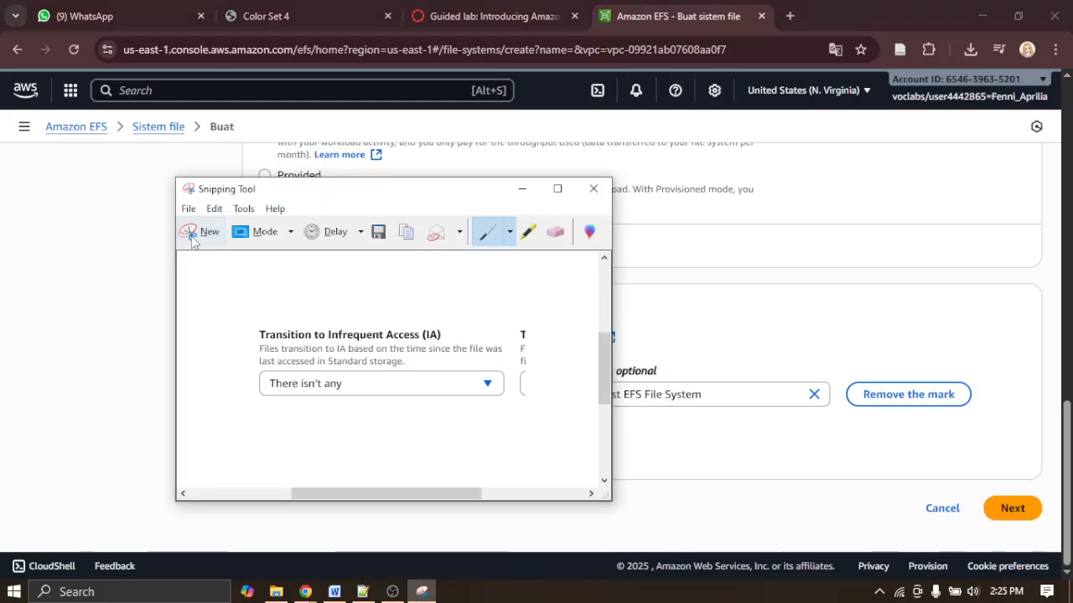
left_click(192, 238)
left_click_drag(253, 359, 987, 425)
right_click(433, 388)
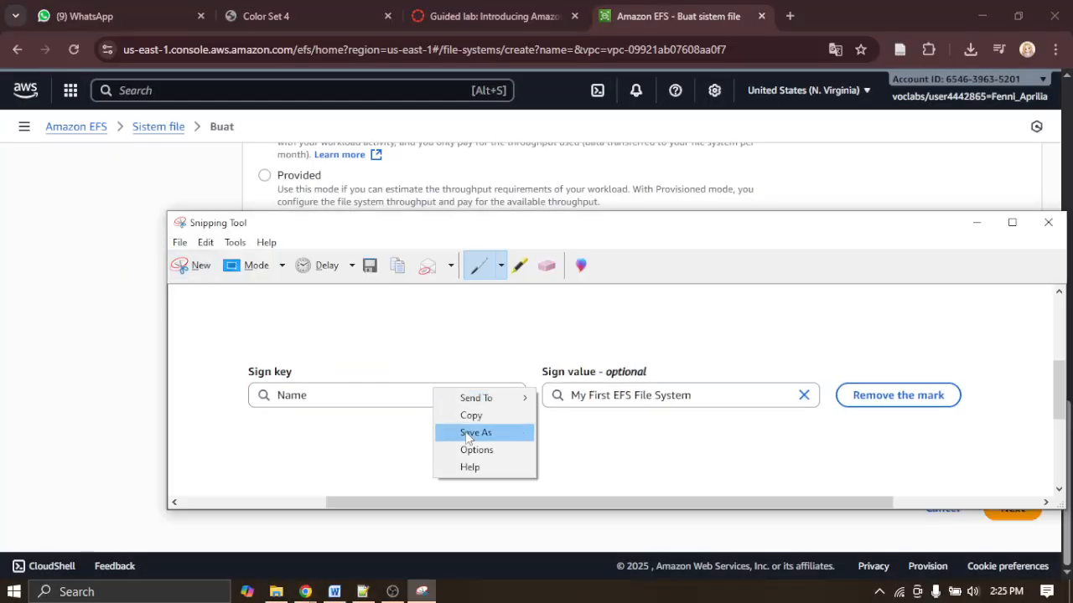
left_click(466, 415)
Step: Paste the tag key and value snip into Word above the Debrief heading
left_click(334, 592)
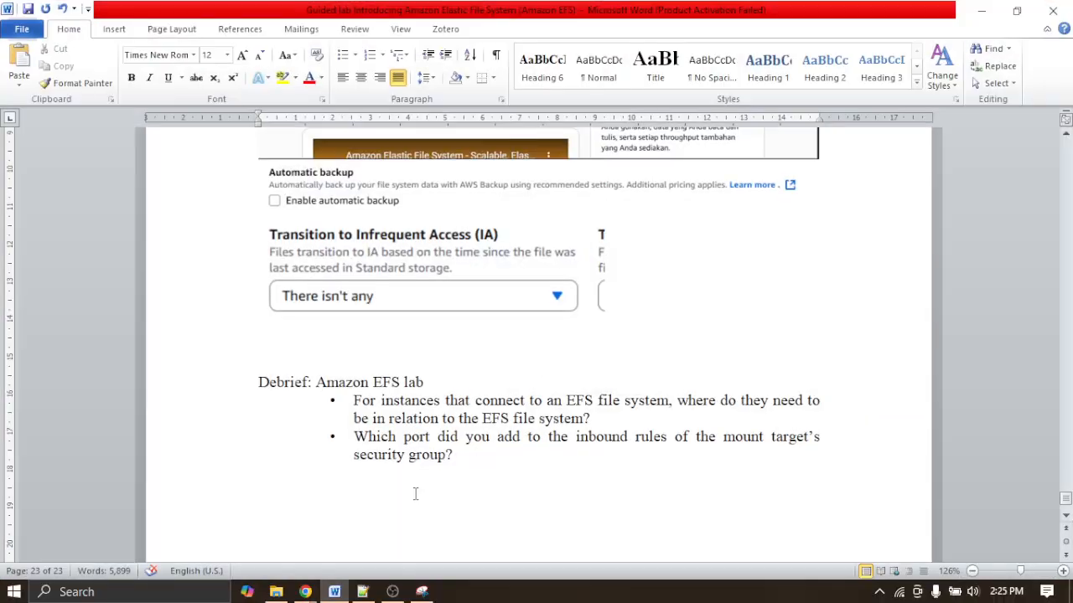
key("ctrl+v")
left_click(981, 10)
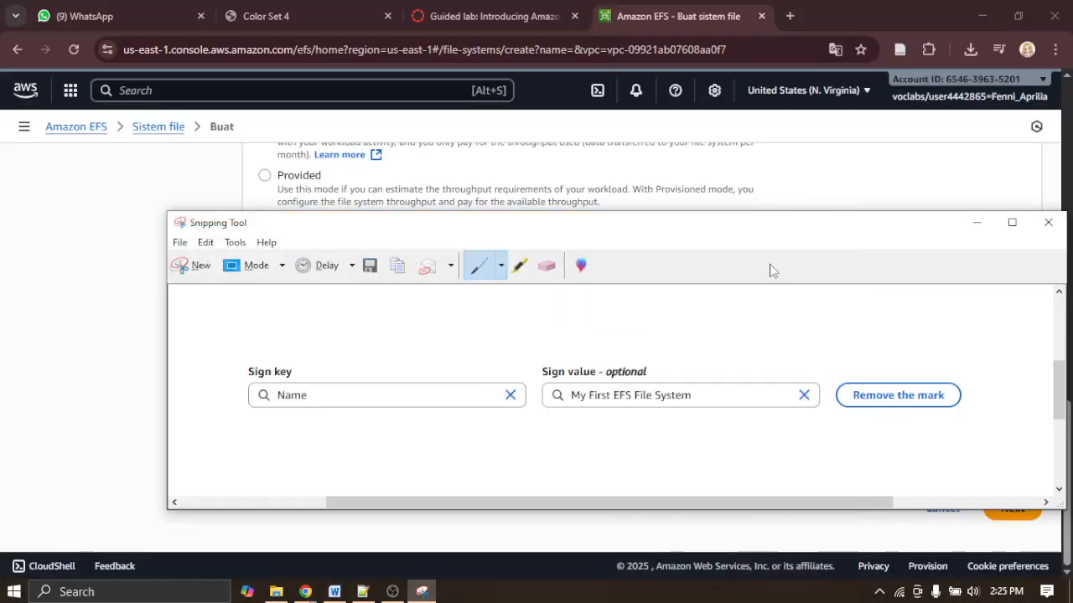
Step: Capture the full screen of the EFS tags page and paste it into Word between the landing page image and the Automatic backup snip
left_click(976, 223)
left_click(334, 592)
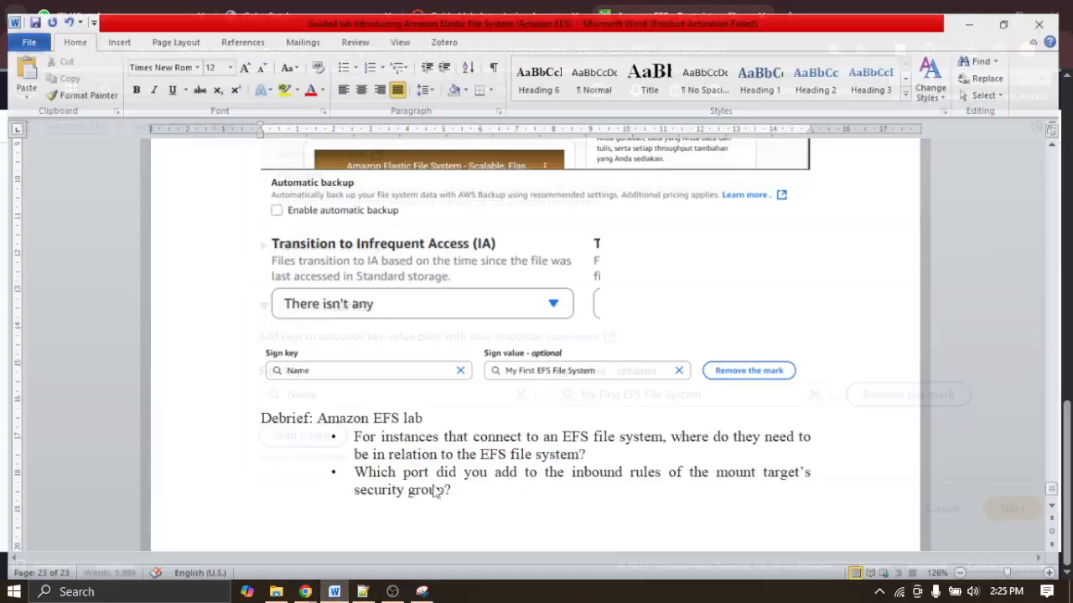
scroll(602, 355, "down", 5)
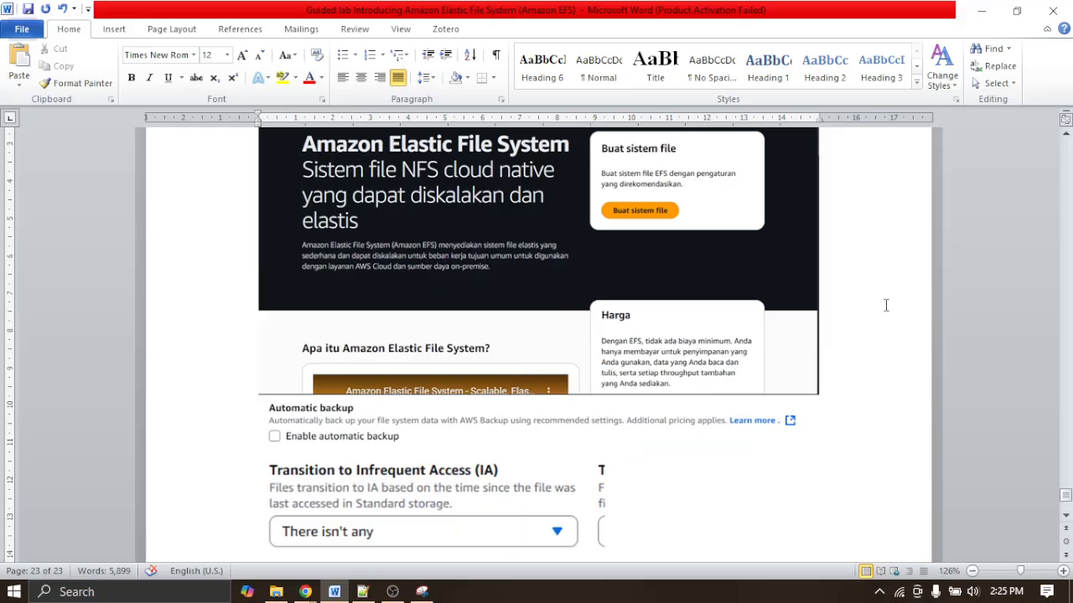
key("ctrl+v")
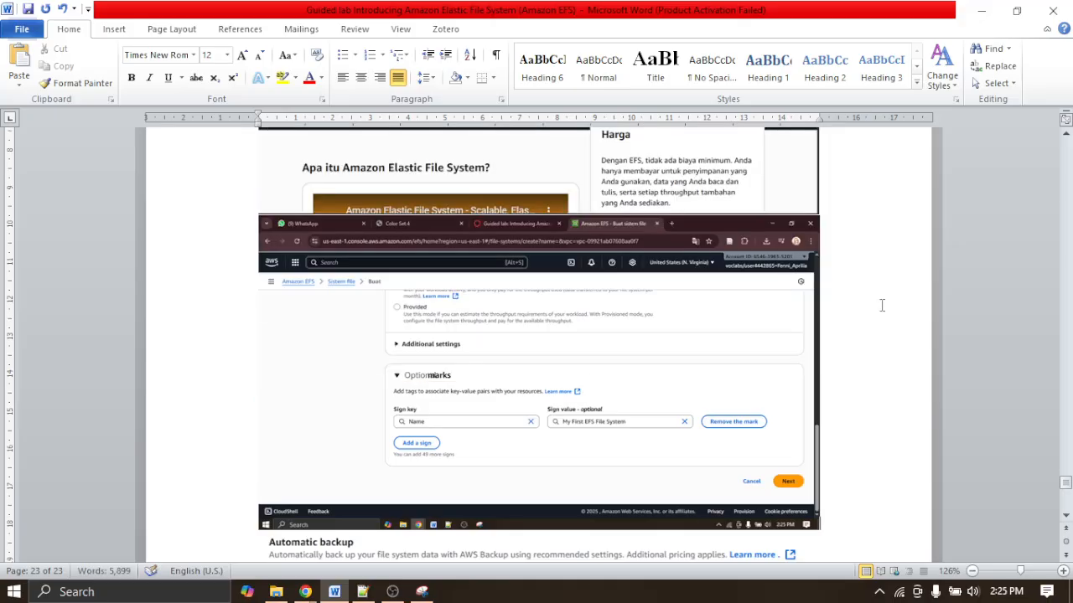
scroll(766, 352, "down", 7)
scroll(767, 352, "down", 8)
scroll(721, 373, "up", 1)
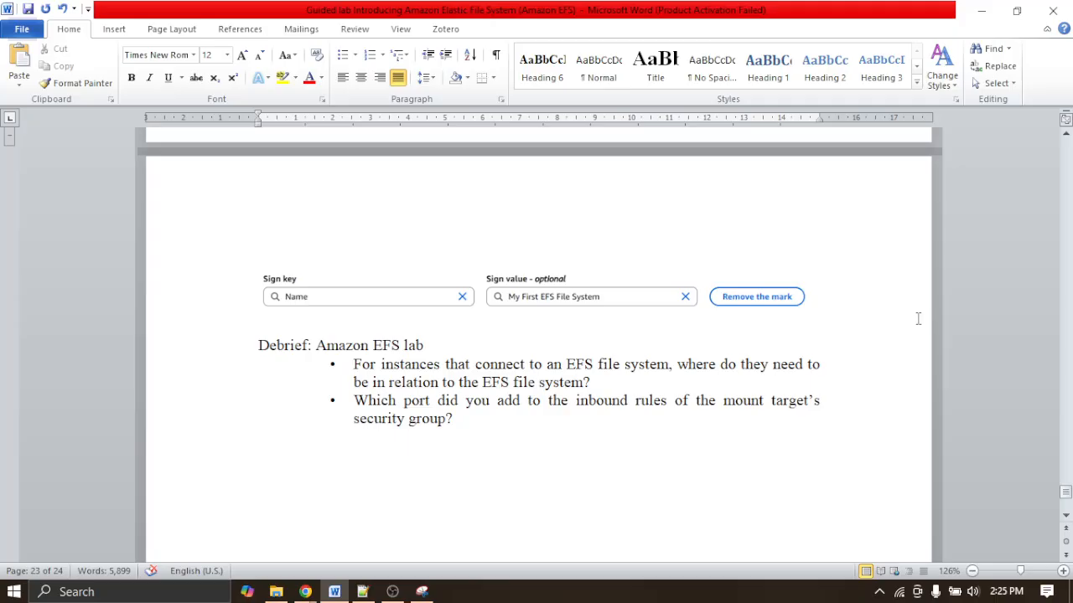
Step: Return to the EFS form, continue to the Network access step, and select VPC Lab as the virtual private cloud
left_click(981, 10)
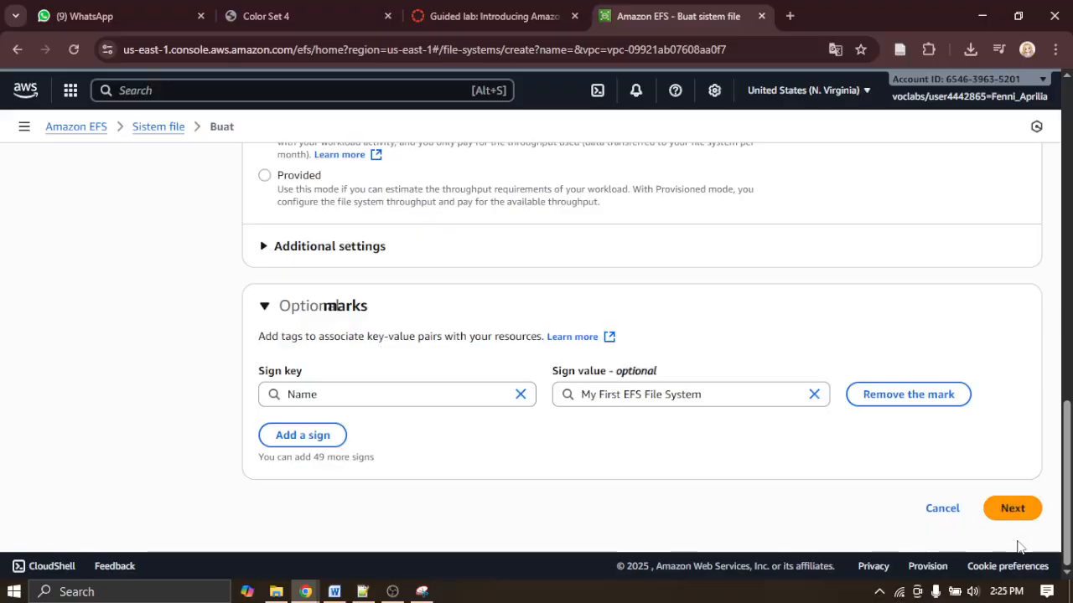
left_click(1013, 509)
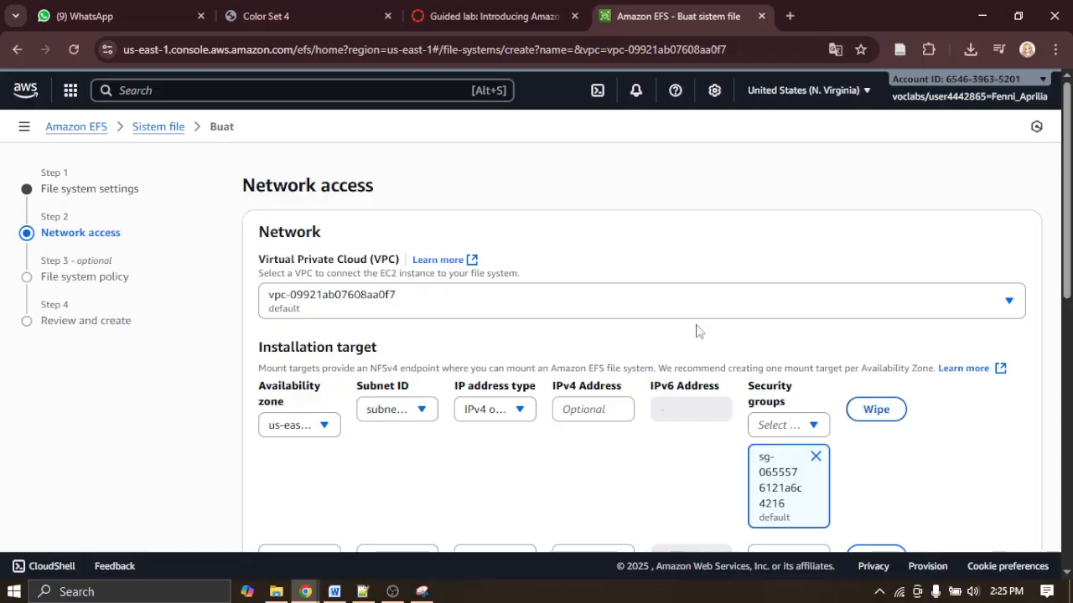
left_click(639, 308)
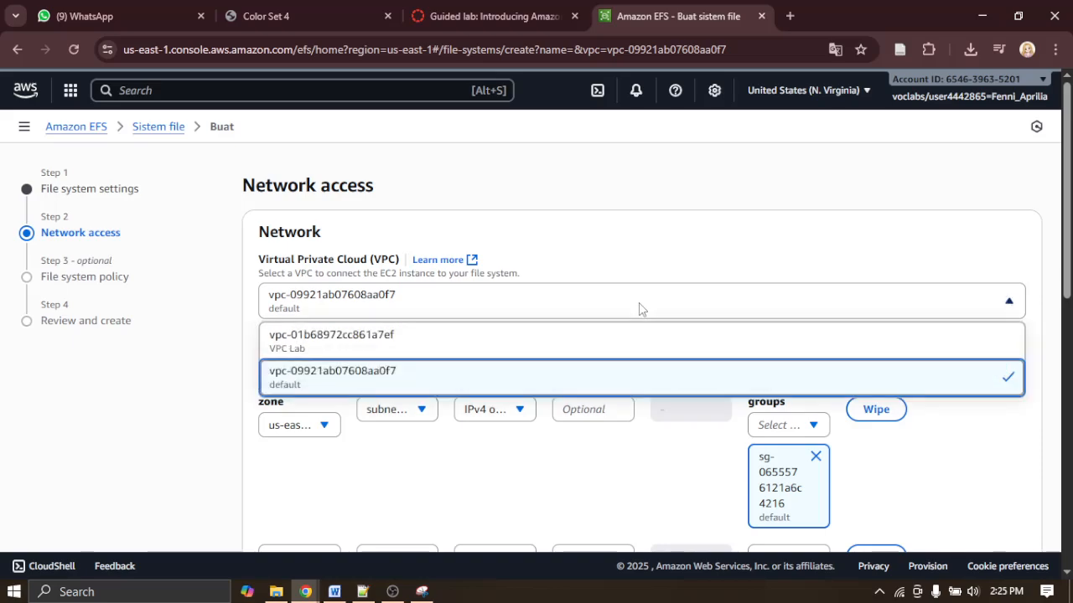
left_click(540, 350)
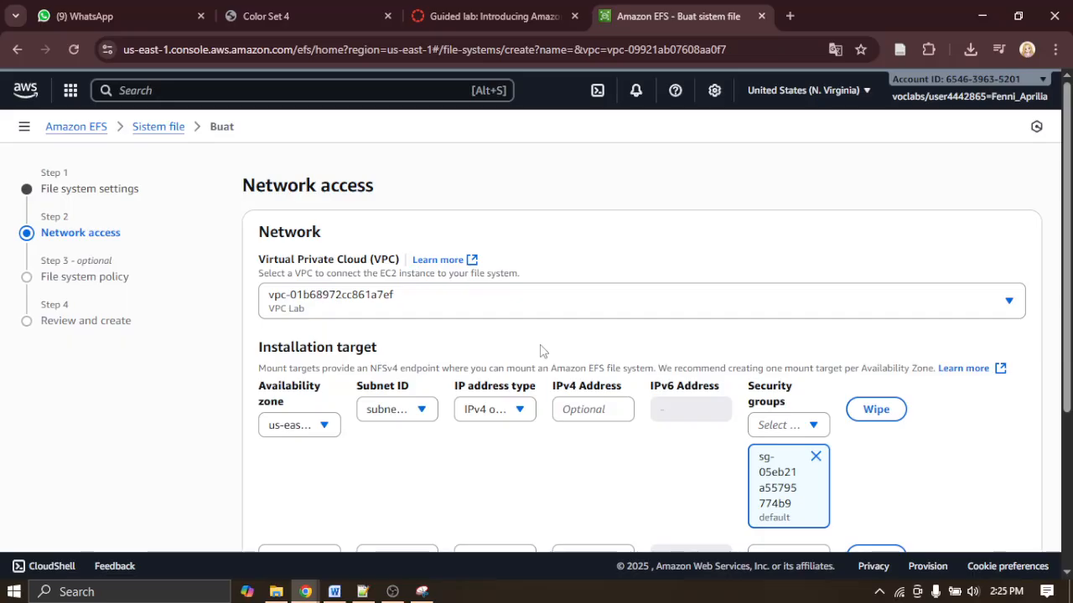
scroll(594, 330, "down", 3)
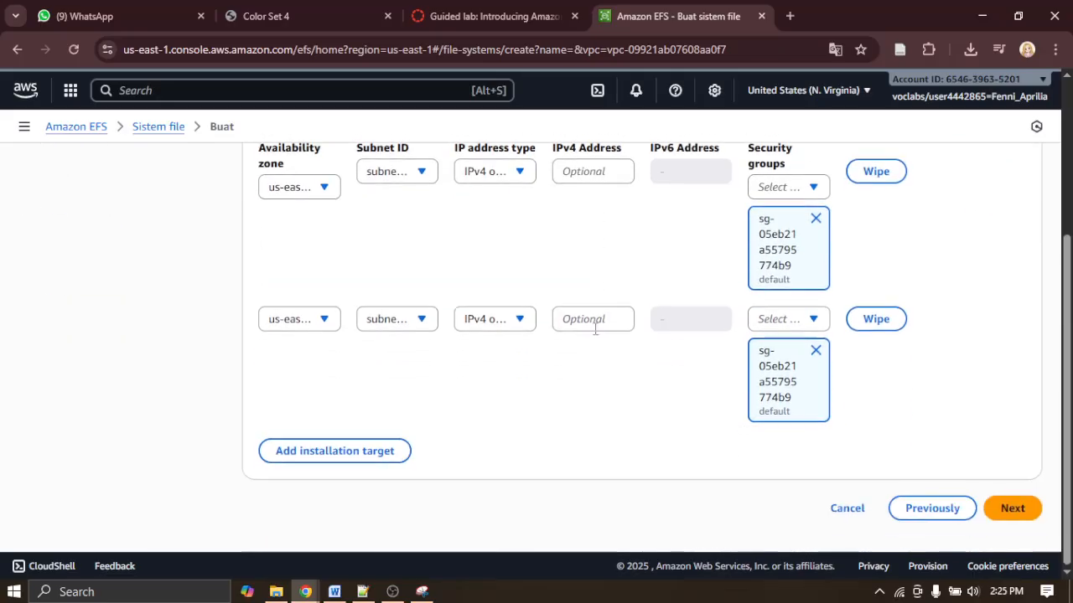
scroll(597, 328, "up", 3)
scroll(596, 328, "down", 2)
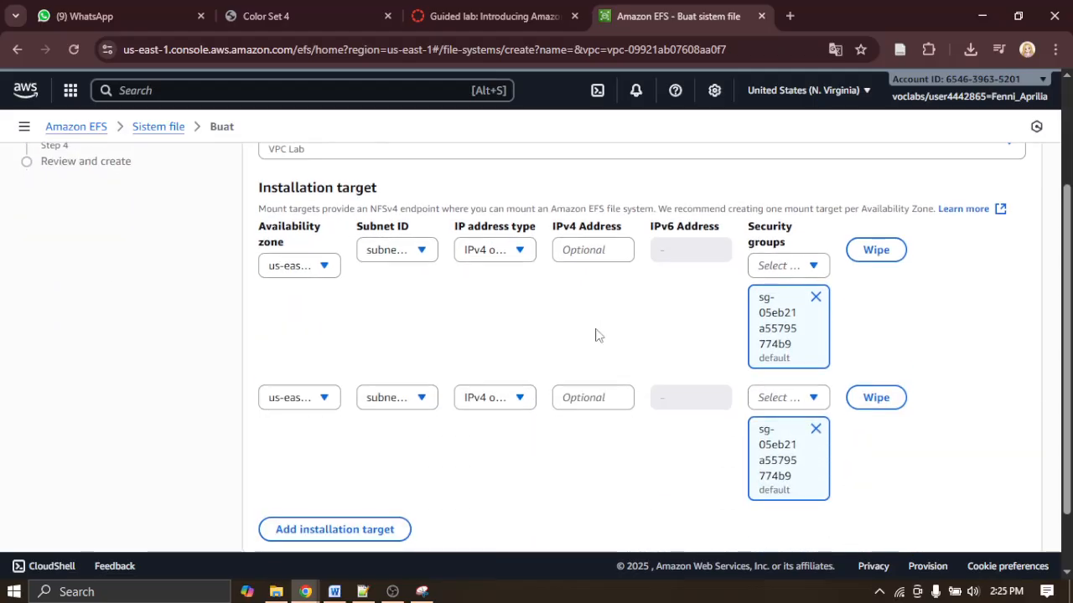
Step: Read lab instructions 14 to 19, then return to the EFS form and remove the default security group from both mount targets
left_click(481, 11)
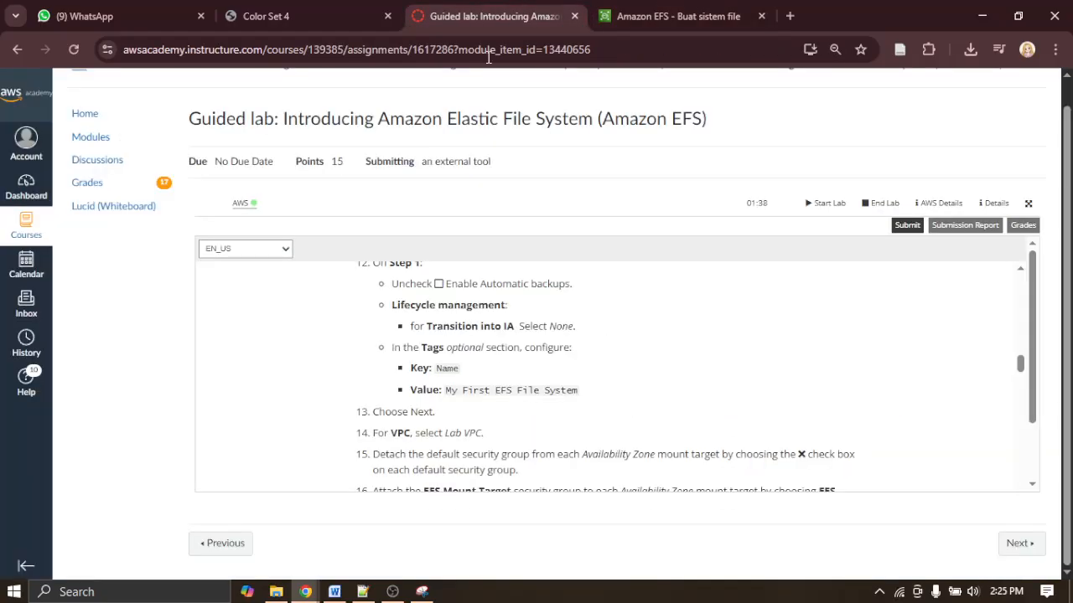
scroll(592, 353, "down", 2)
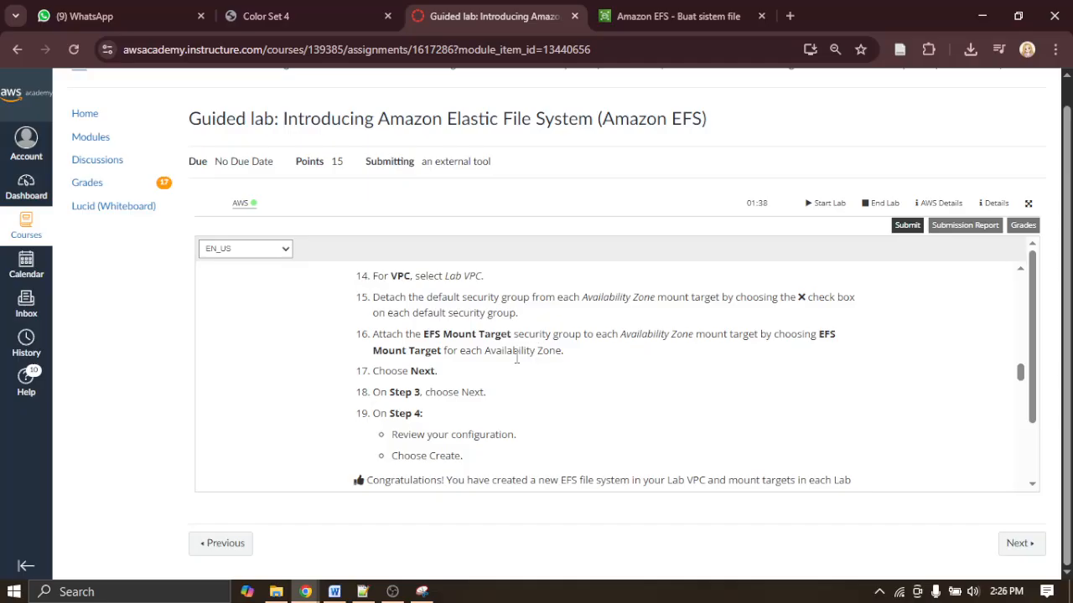
scroll(567, 362, "down", 1)
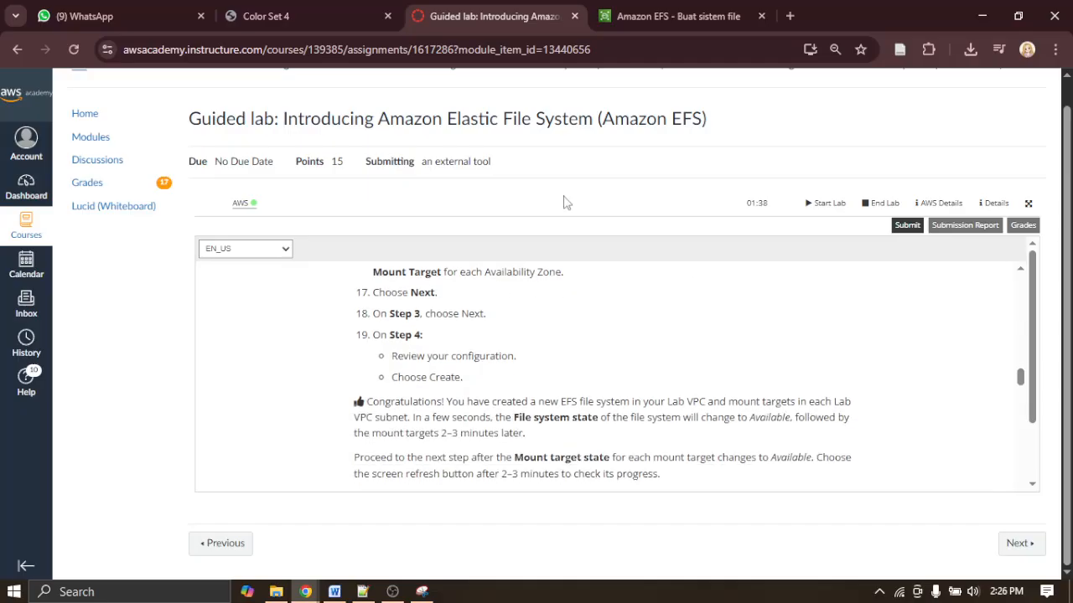
left_click(593, 25)
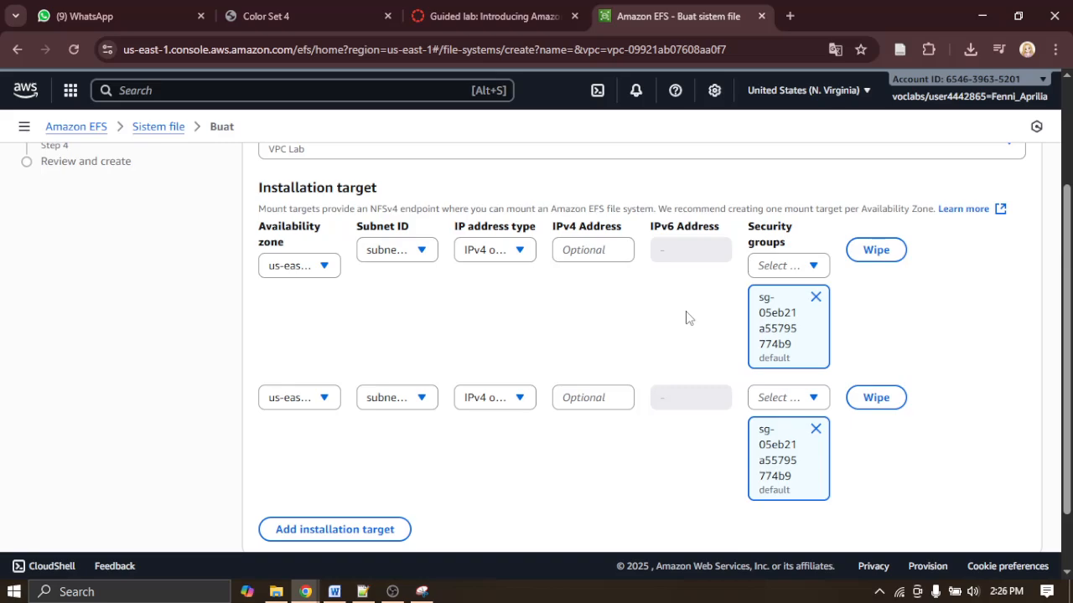
scroll(445, 346, "down", 1)
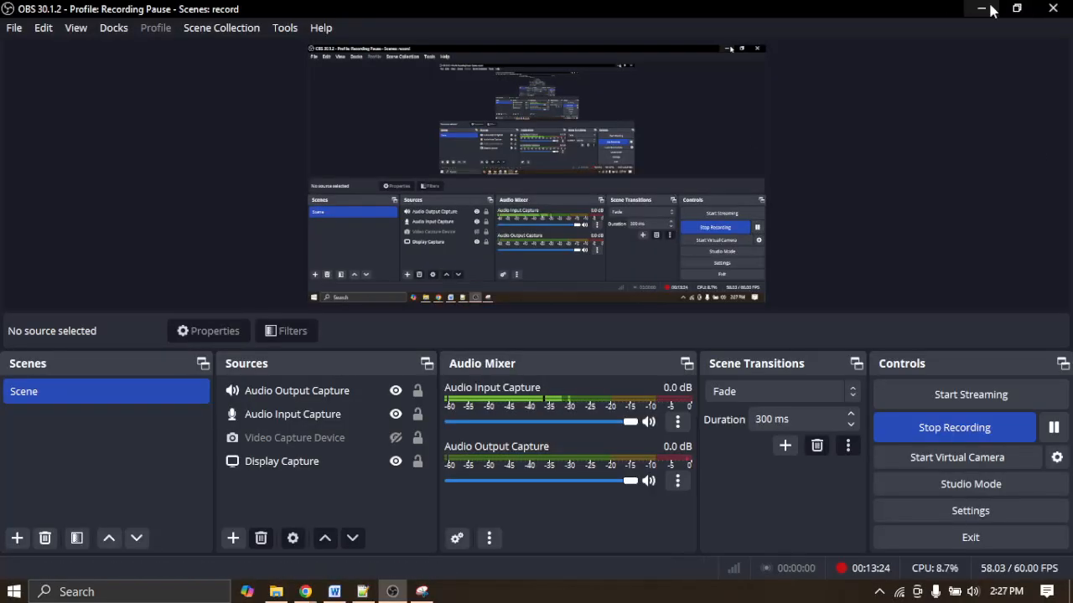
left_click(982, 8)
scroll(702, 359, "up", 1)
left_click(815, 297)
left_click(815, 349)
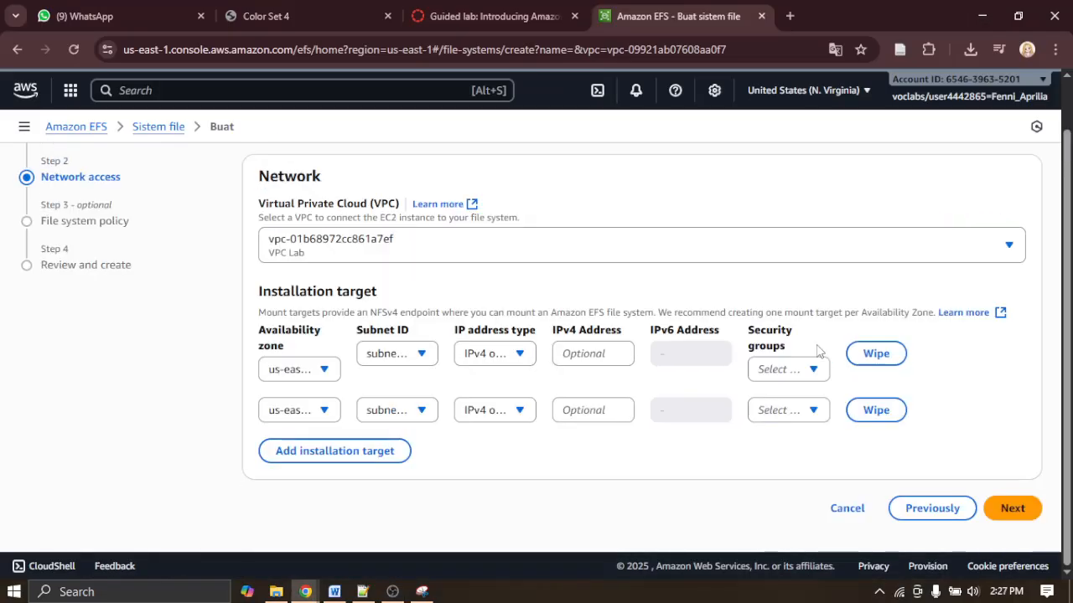
Step: Attach the EFS Mount Target security group to the mount target in each of the two Availability Zones
left_click(805, 367)
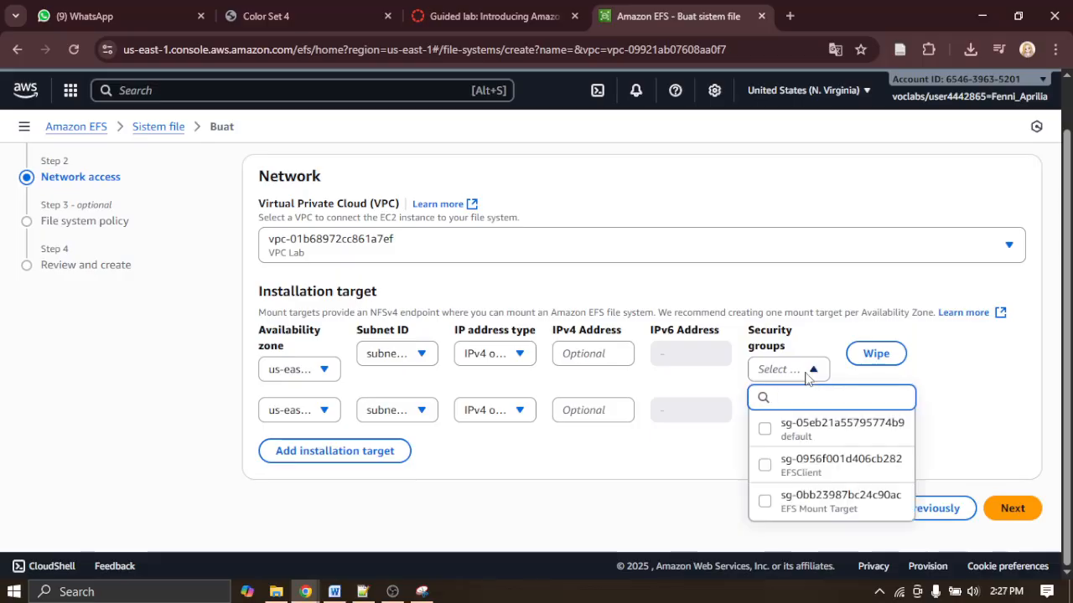
left_click(826, 507)
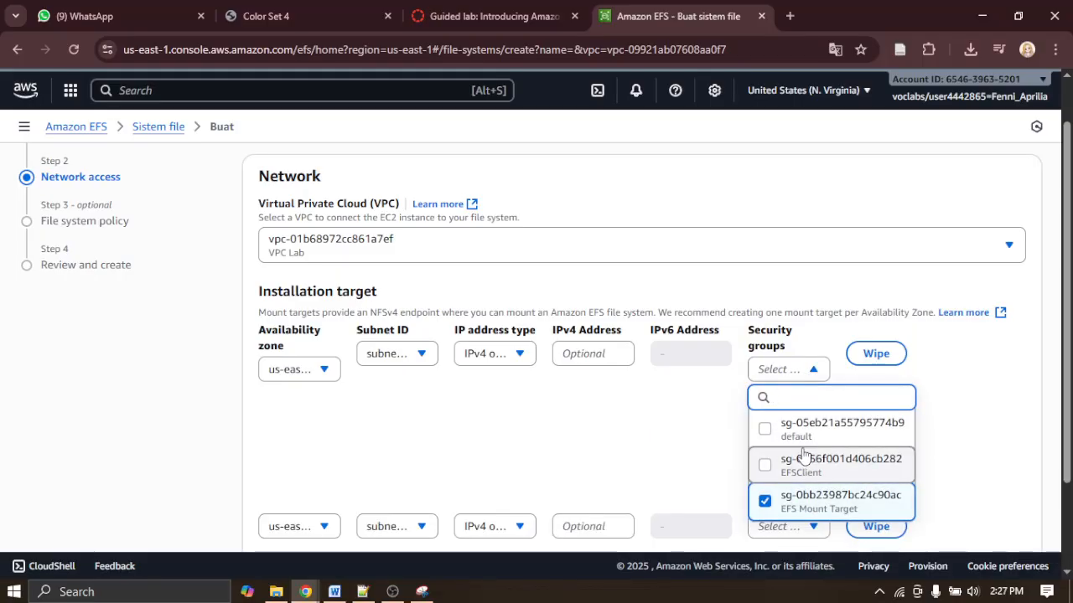
left_click(967, 457)
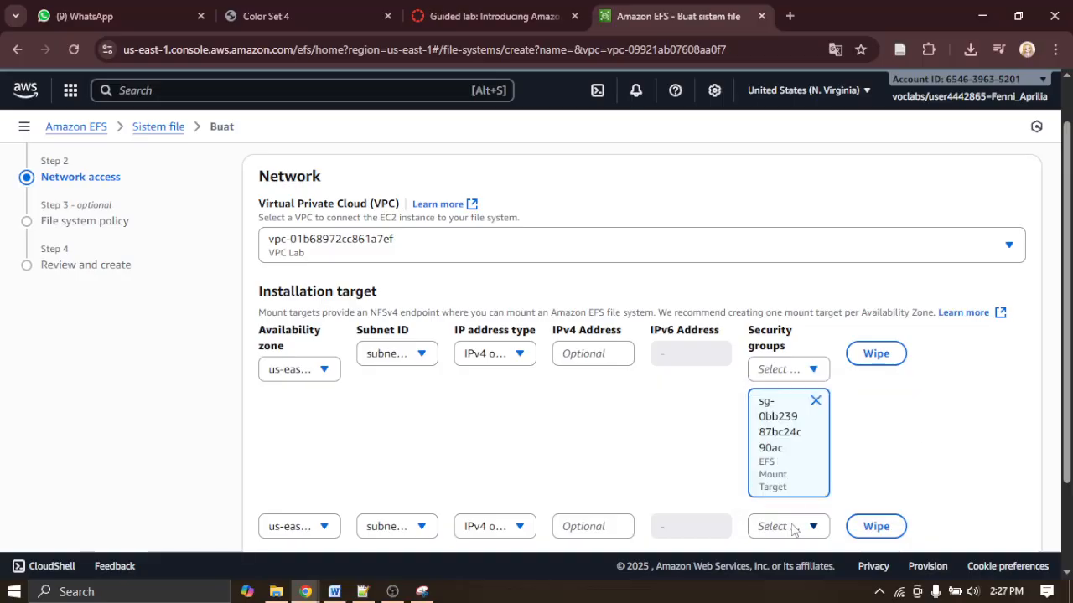
left_click(792, 527)
left_click(790, 491)
left_click(975, 437)
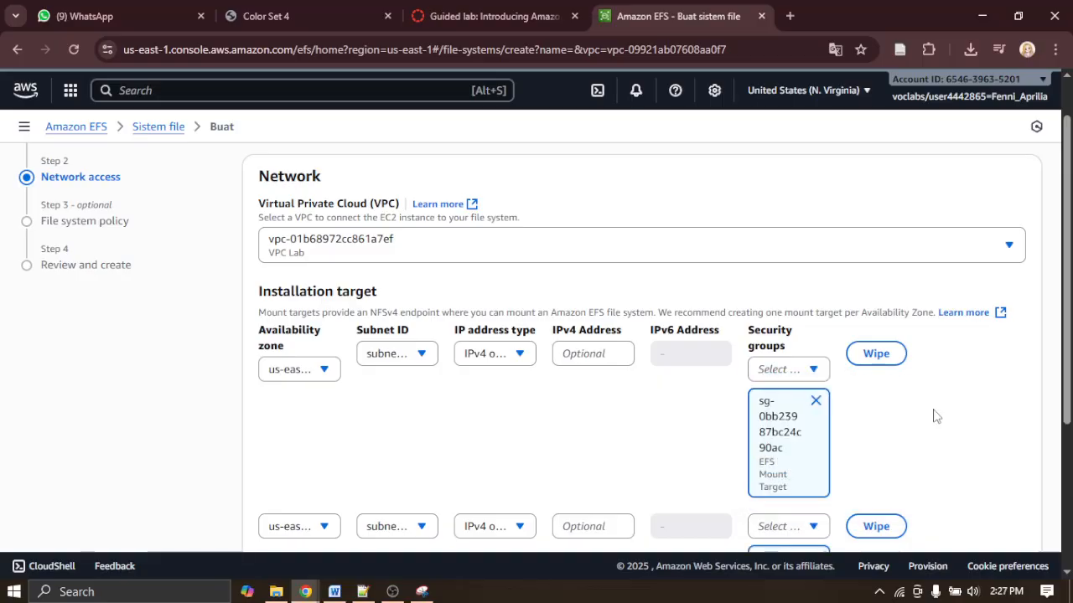
Step: Check the lab instruction on attaching the EFS Mount Target security group against both mount targets on the Network access page
left_click(486, 15)
scroll(406, 384, "up", 2)
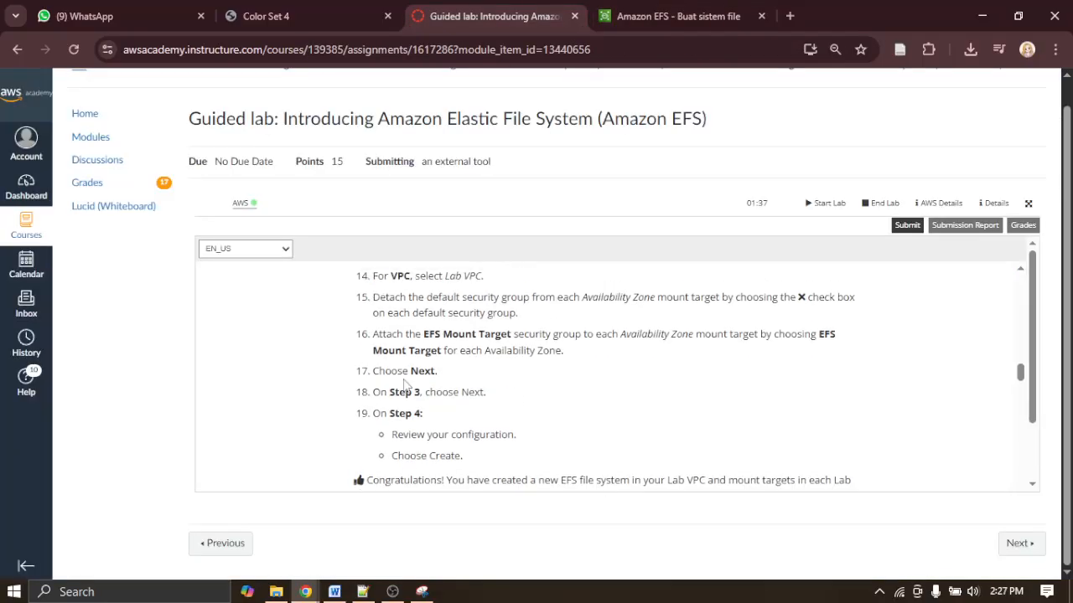
left_click_drag(367, 346, 563, 352)
left_click(412, 346)
left_click_drag(382, 350, 514, 351)
left_click(665, 379)
left_click(670, 16)
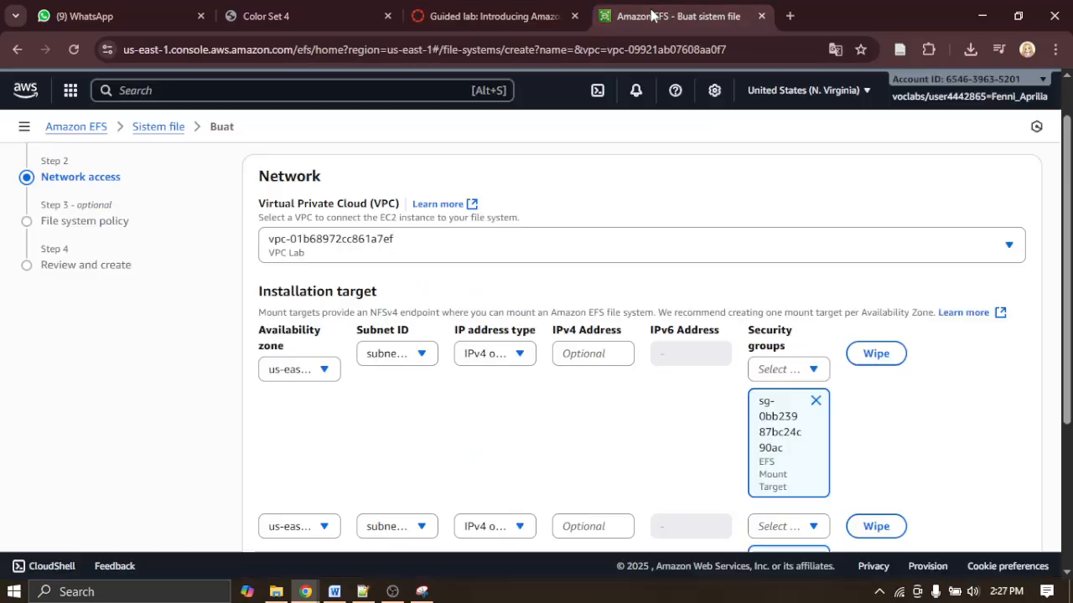
scroll(891, 450, "down", 3)
scroll(891, 450, "up", 3)
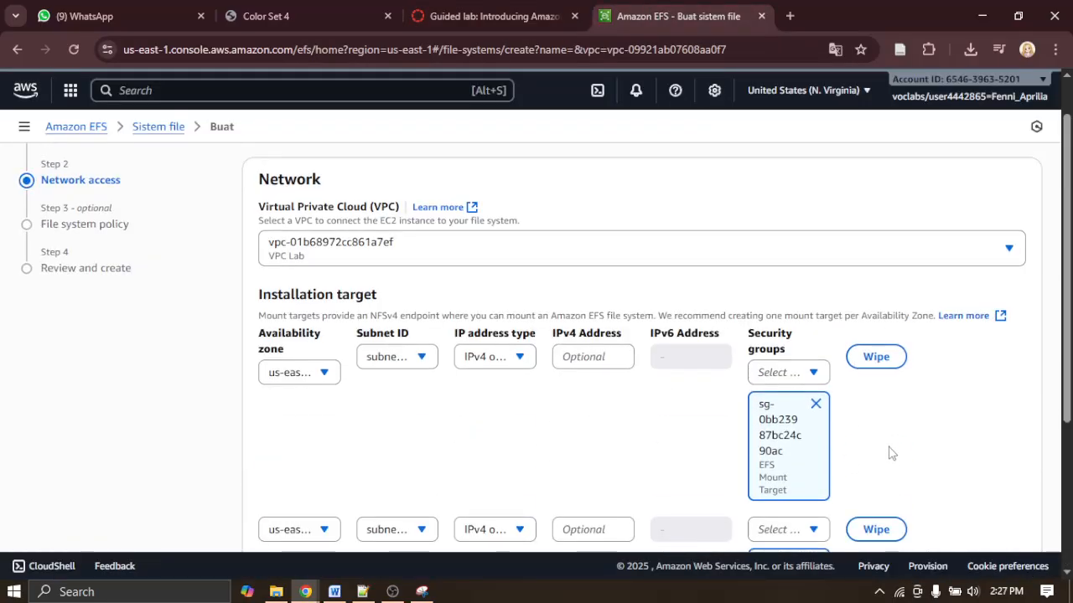
scroll(891, 452, "down", 2)
scroll(889, 450, "up", 1)
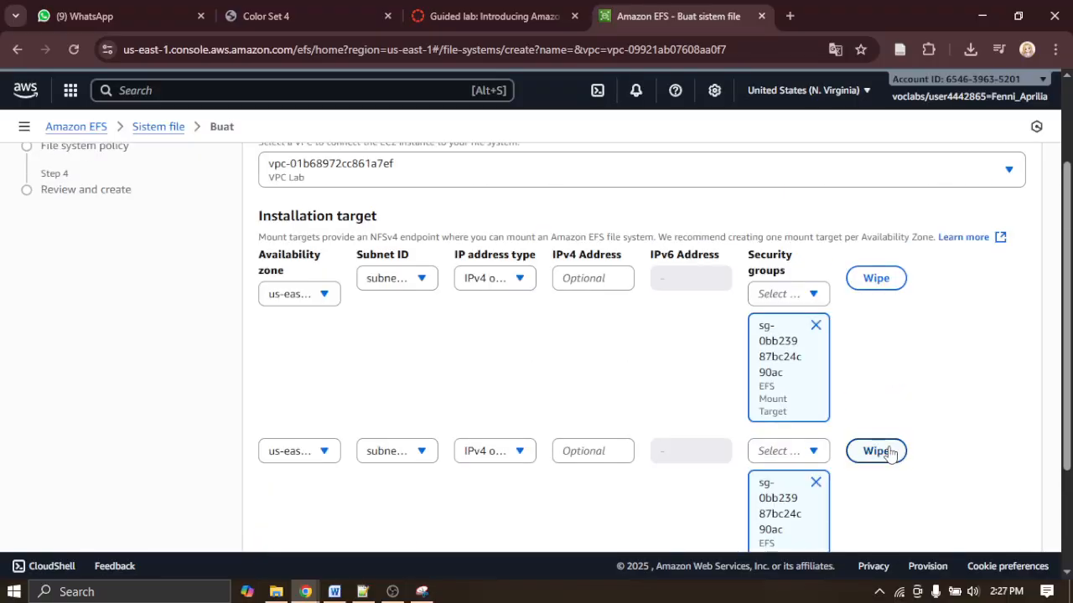
scroll(1054, 395, "up", 1)
scroll(1054, 395, "down", 1)
scroll(1054, 395, "up", 1)
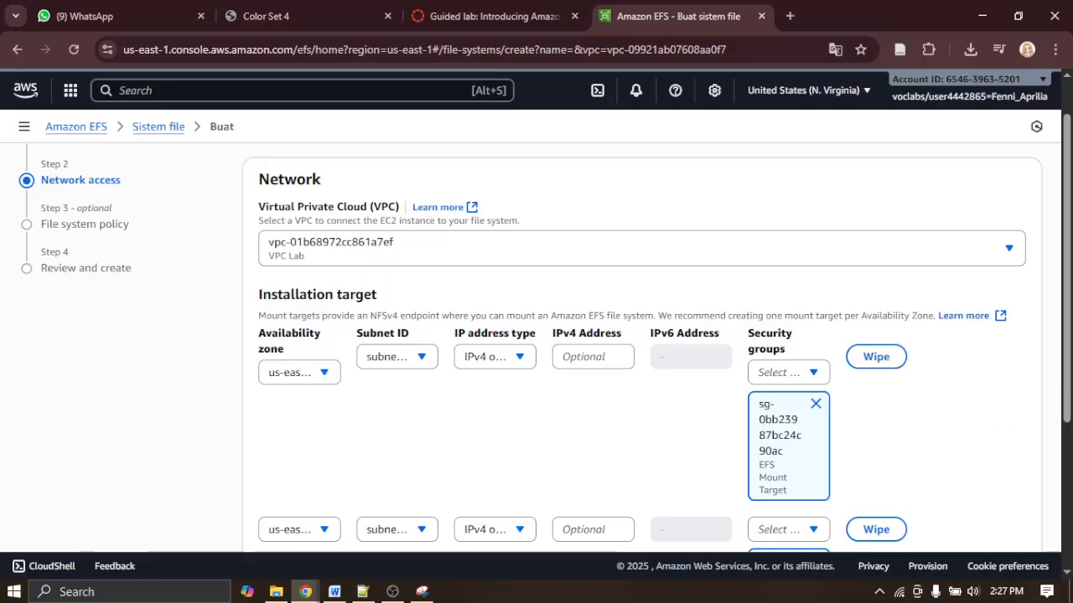
Step: Snip the VPC and mount target settings with Snipping Tool and paste the image into Word above the Debrief heading
left_click(421, 592)
left_click(193, 264)
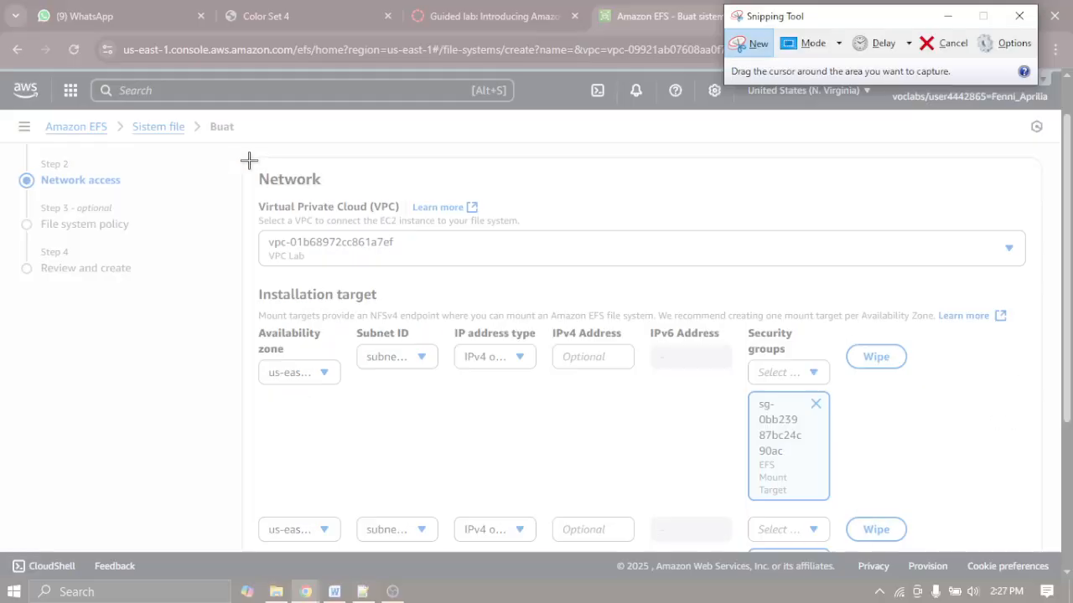
left_click_drag(249, 160, 1032, 551)
right_click(662, 349)
left_click(698, 376)
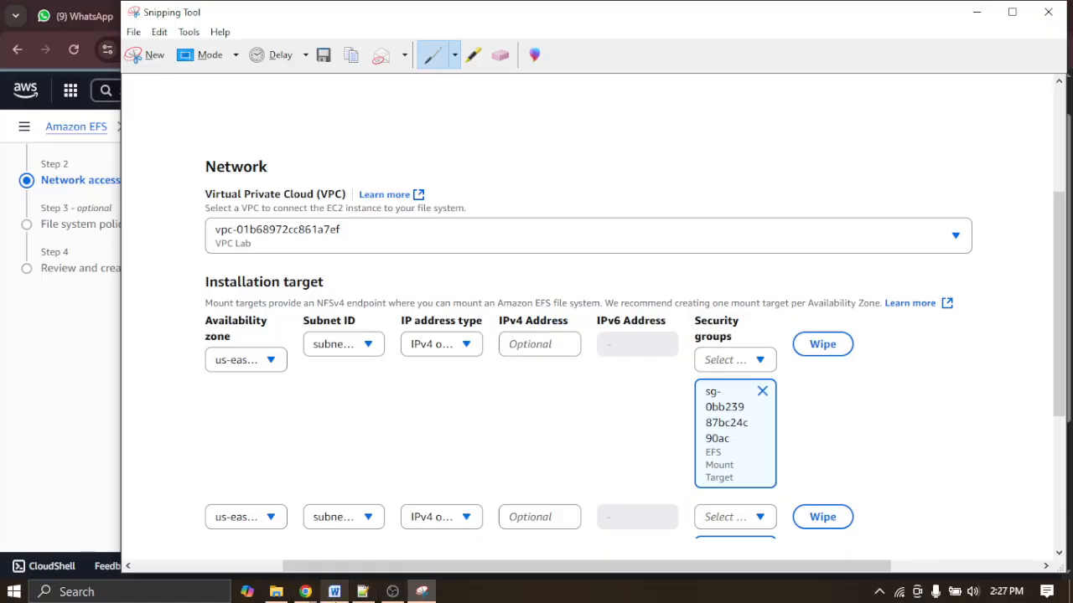
left_click(333, 592)
key("ctrl+v")
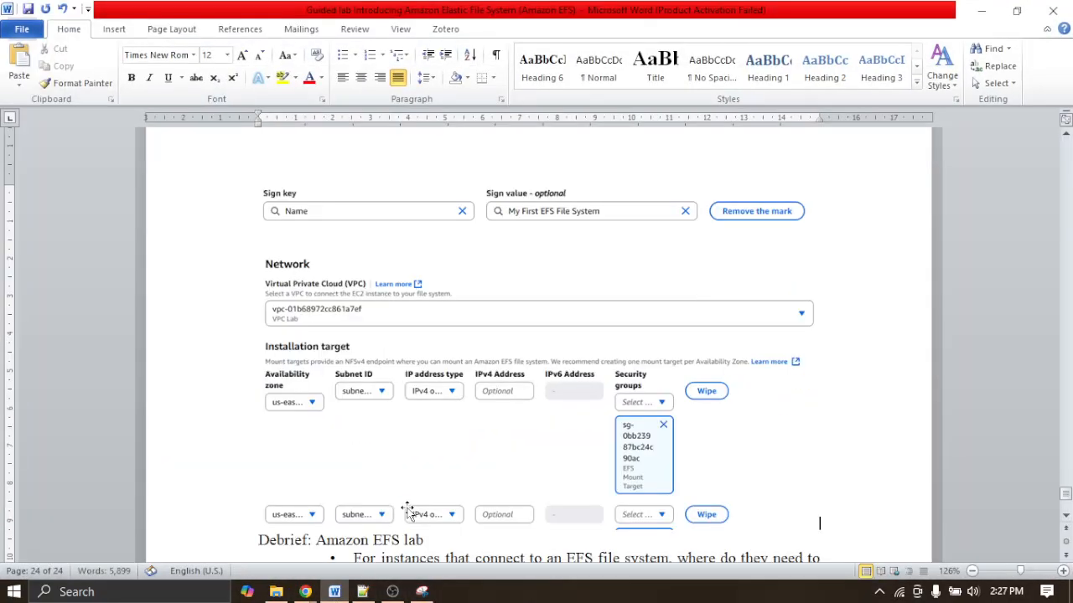
Step: Return to the EFS form and continue from Network access to the File system policy step
left_click(986, 14)
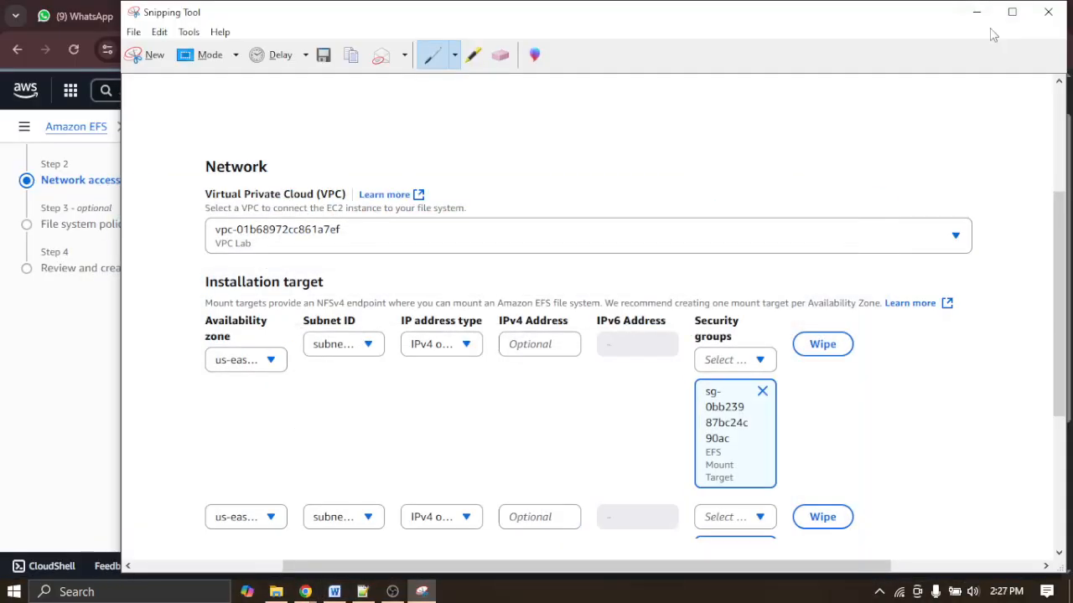
left_click(988, 12)
scroll(1008, 378, "down", 5)
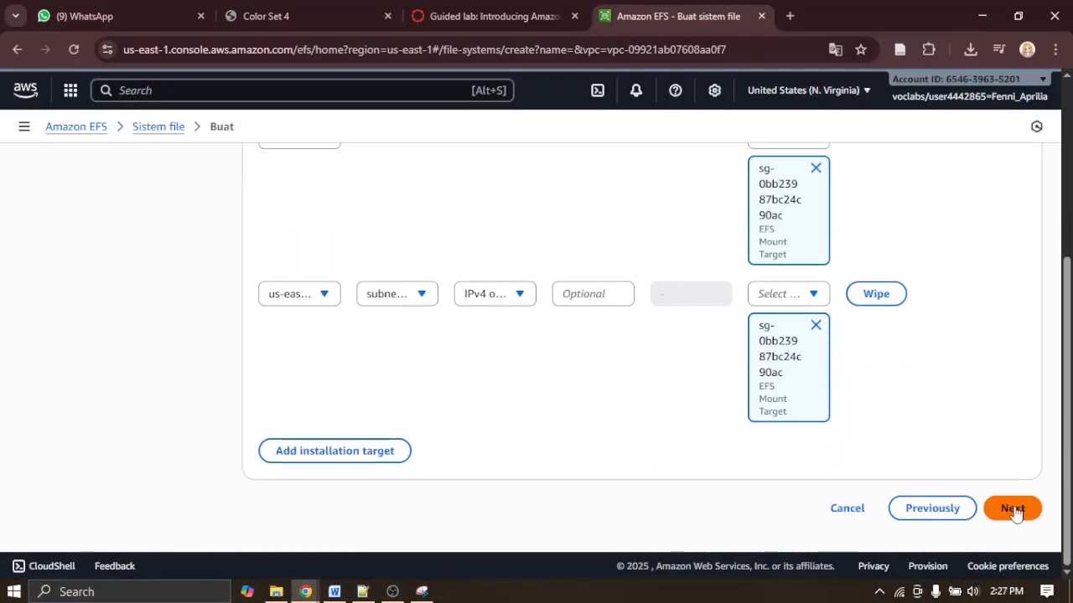
left_click(1014, 508)
Step: Snip the File system policy page with Snipping Tool and paste it into Word below the Network access image
left_click(421, 591)
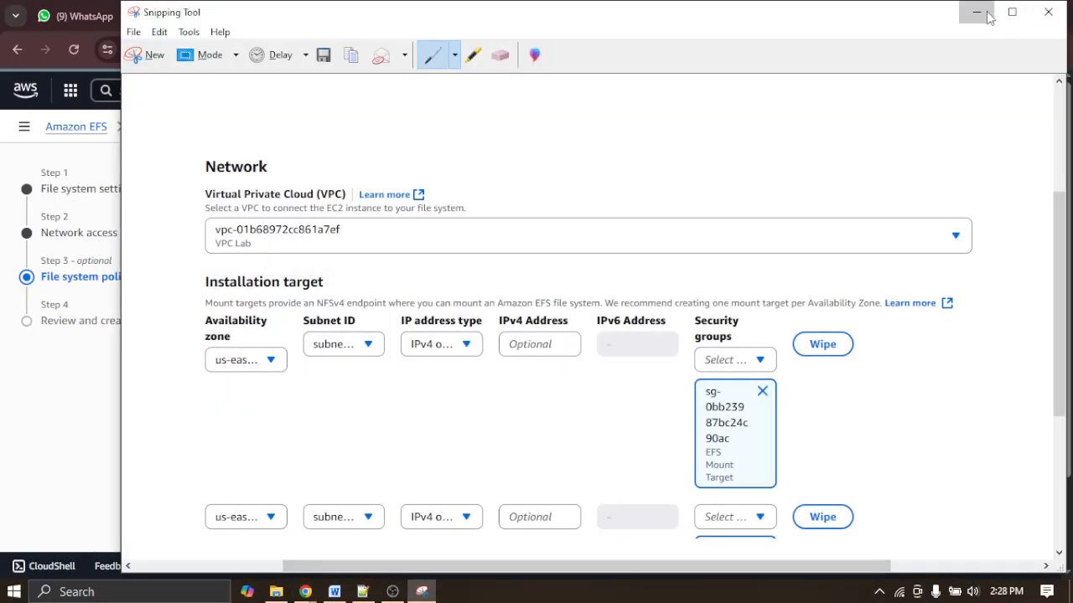
left_click(976, 12)
scroll(934, 327, "down", 2)
left_click(422, 591)
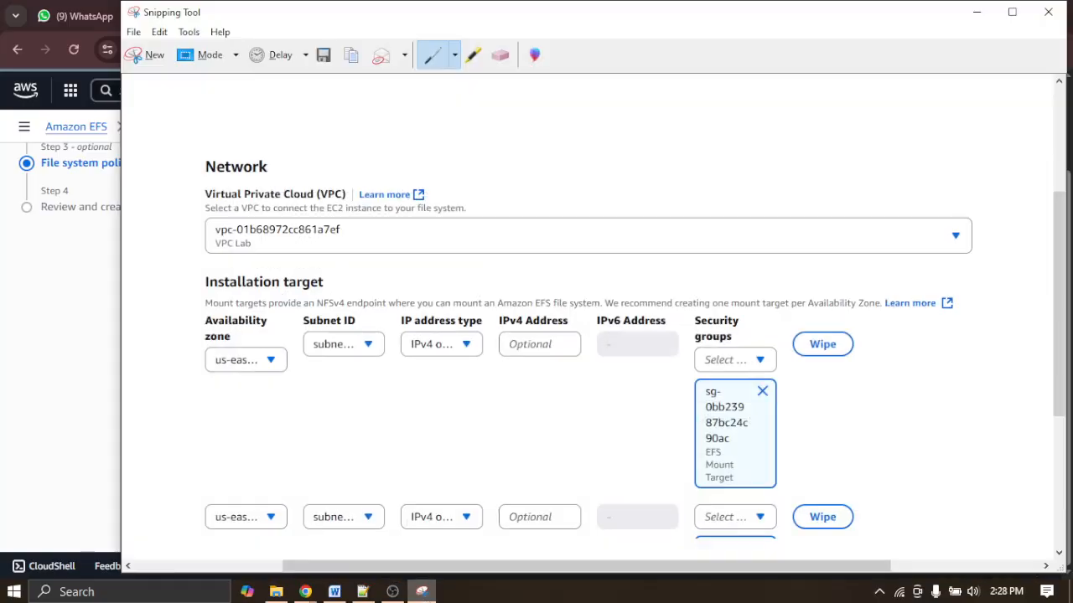
left_click(147, 53)
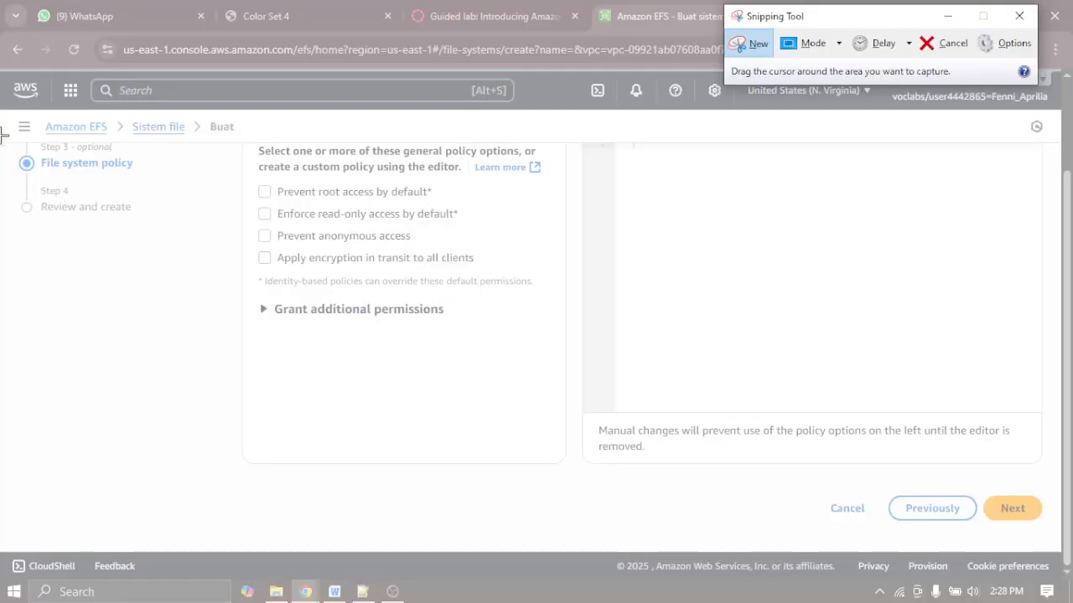
left_click_drag(2, 134, 1055, 543)
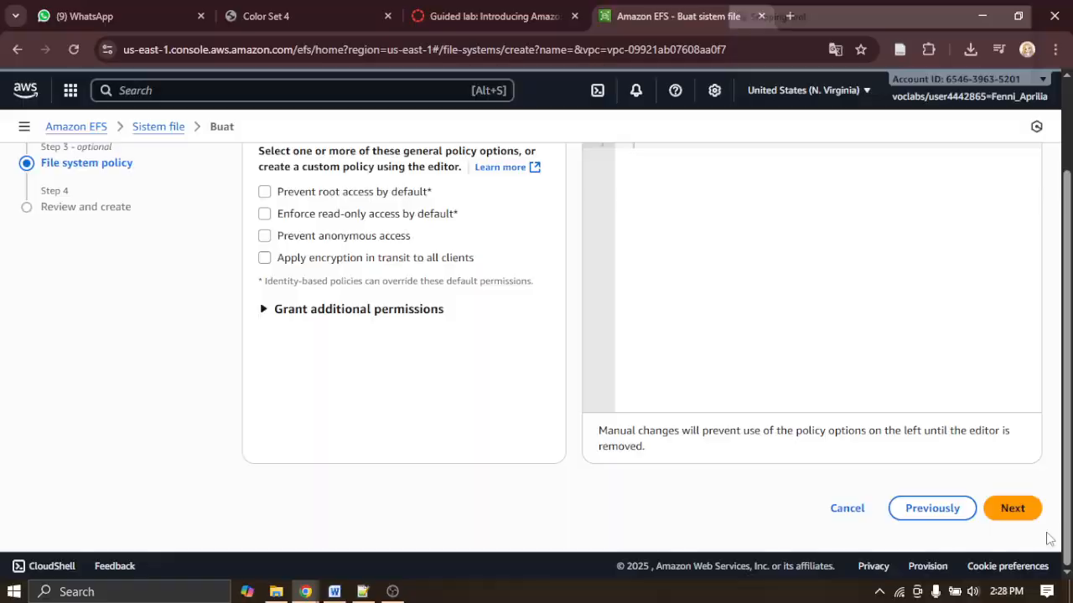
right_click(708, 381)
left_click(722, 388)
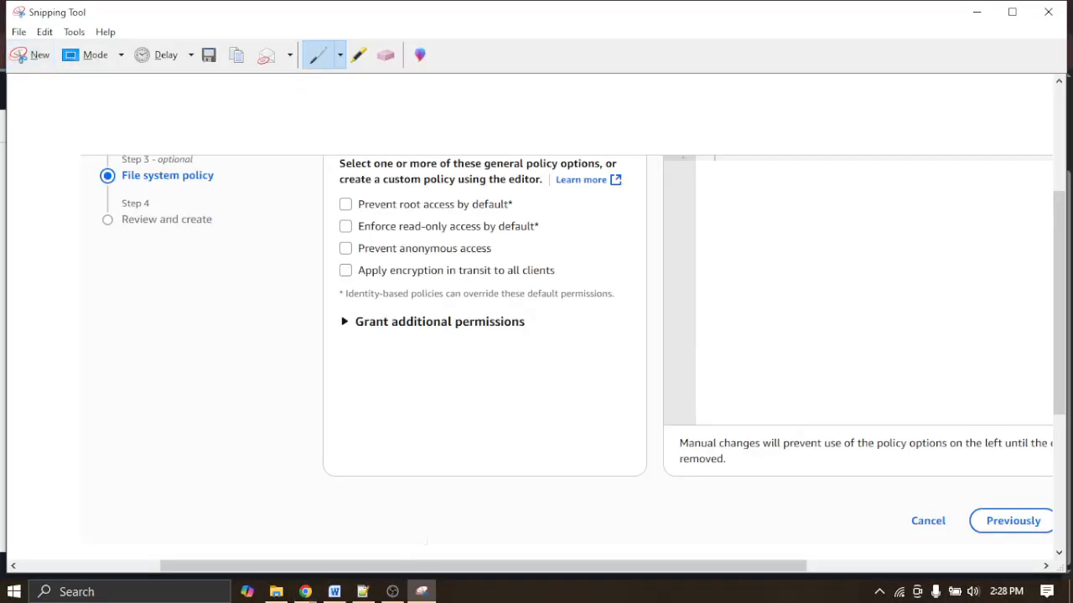
left_click(340, 593)
left_click(426, 510)
key("ctrl+v")
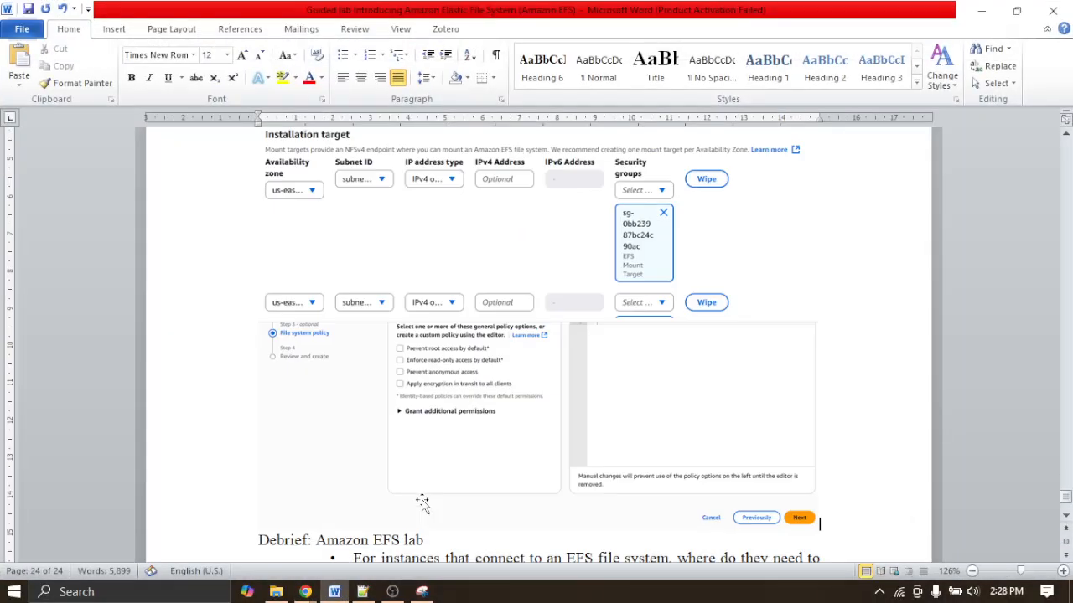
Step: Return to the EFS form, continue without any policy options to Review and create, and review the Step 1 settings and tag
left_click(980, 10)
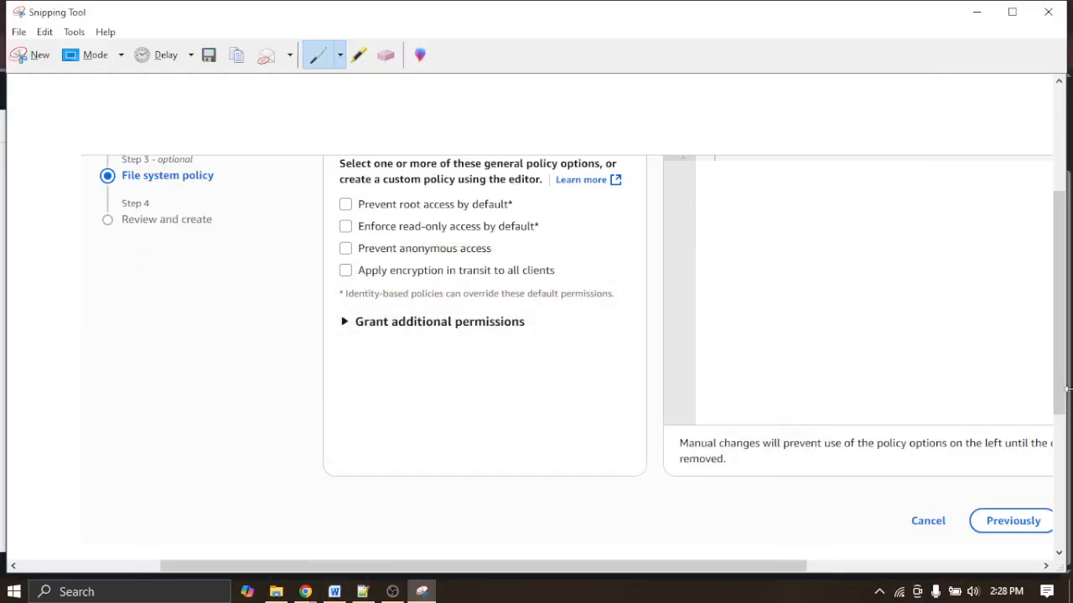
scroll(573, 323, "down", 1)
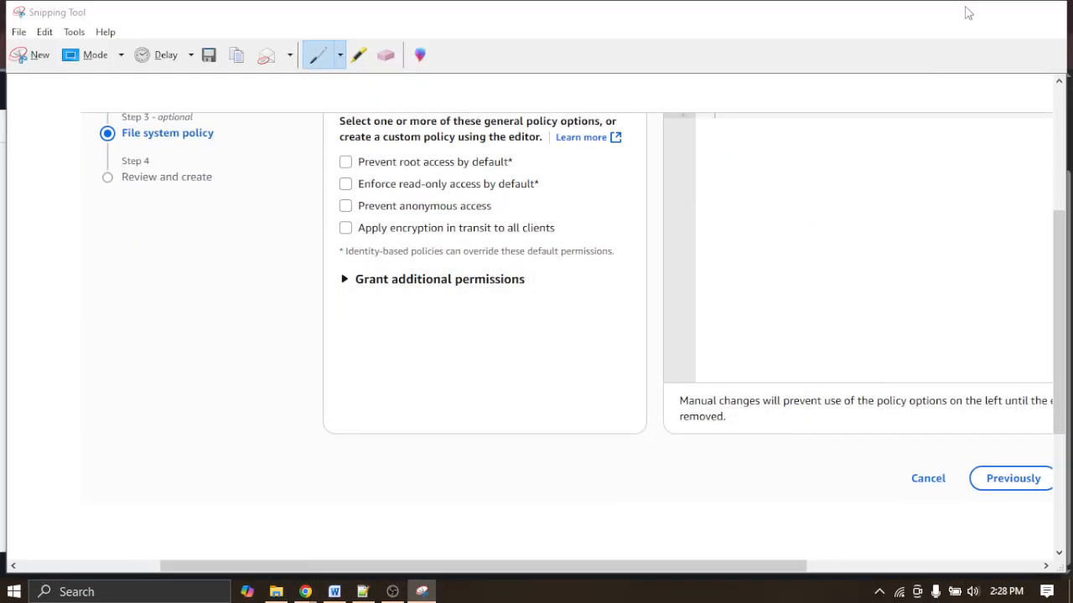
left_click(974, 11)
left_click(1013, 507)
scroll(782, 366, "down", 6)
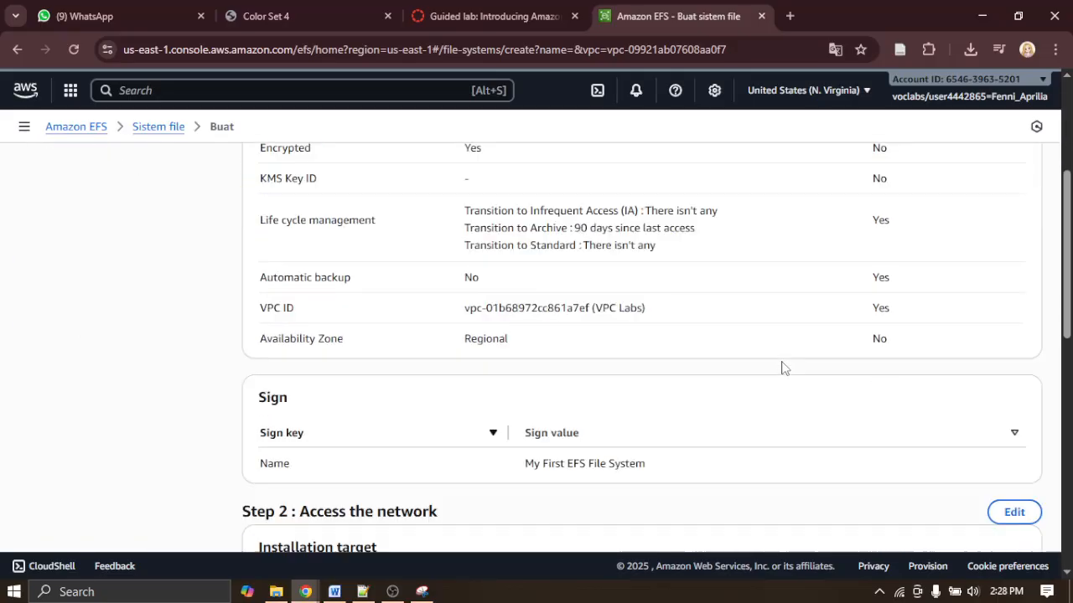
Step: Look over the Review and create page, snip its Step 1 file system settings with Snipping Tool and copy the snip
scroll(782, 366, "up", 6)
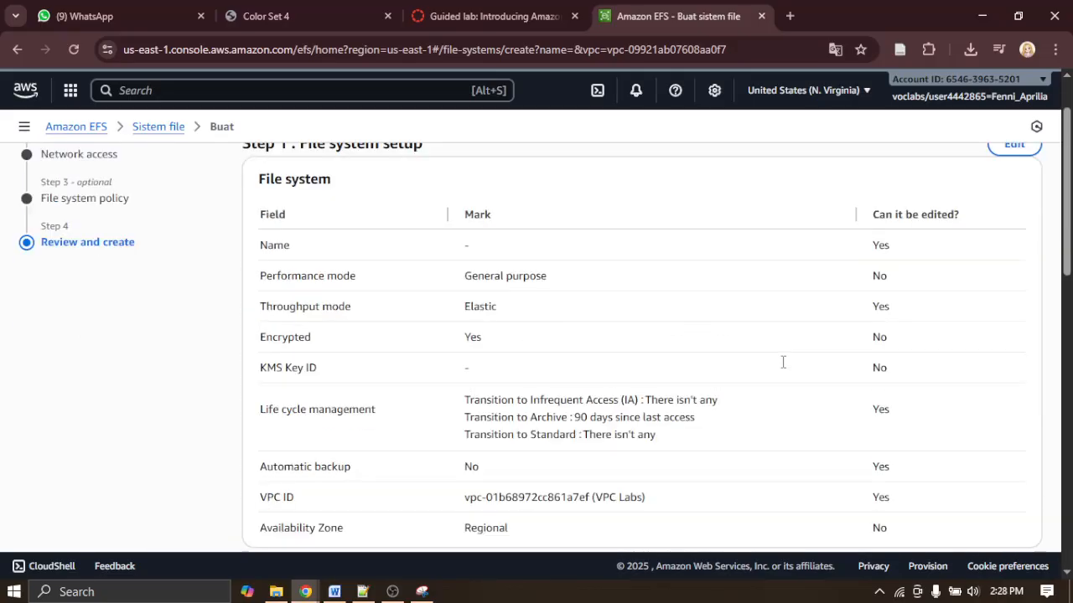
scroll(769, 371, "down", 10)
scroll(787, 366, "up", 10)
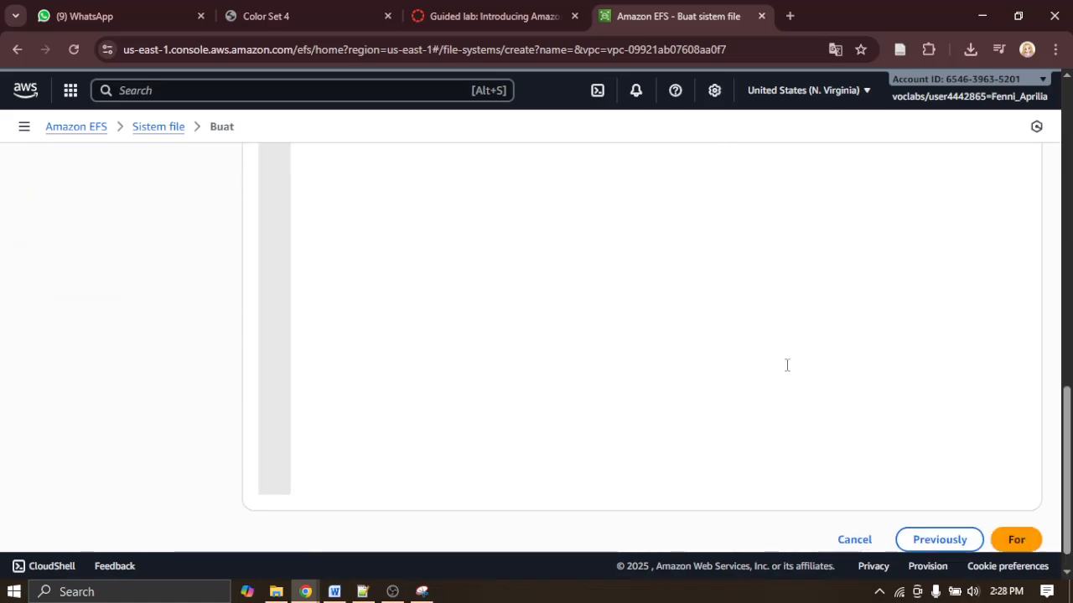
left_click(422, 592)
left_click(21, 55)
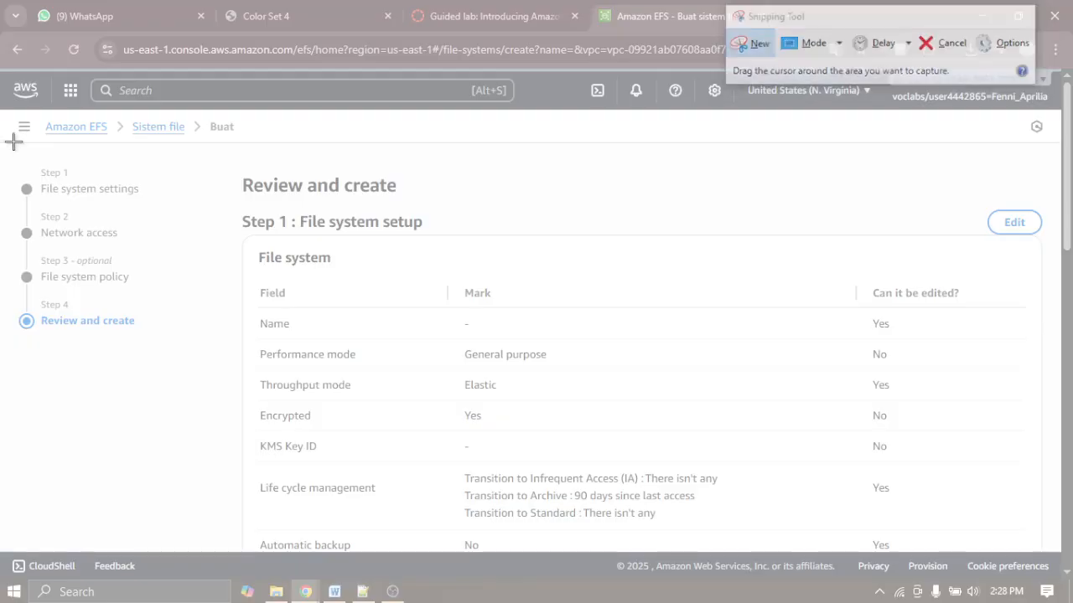
left_click_drag(8, 143, 1062, 494)
right_click(709, 400)
left_click(732, 426)
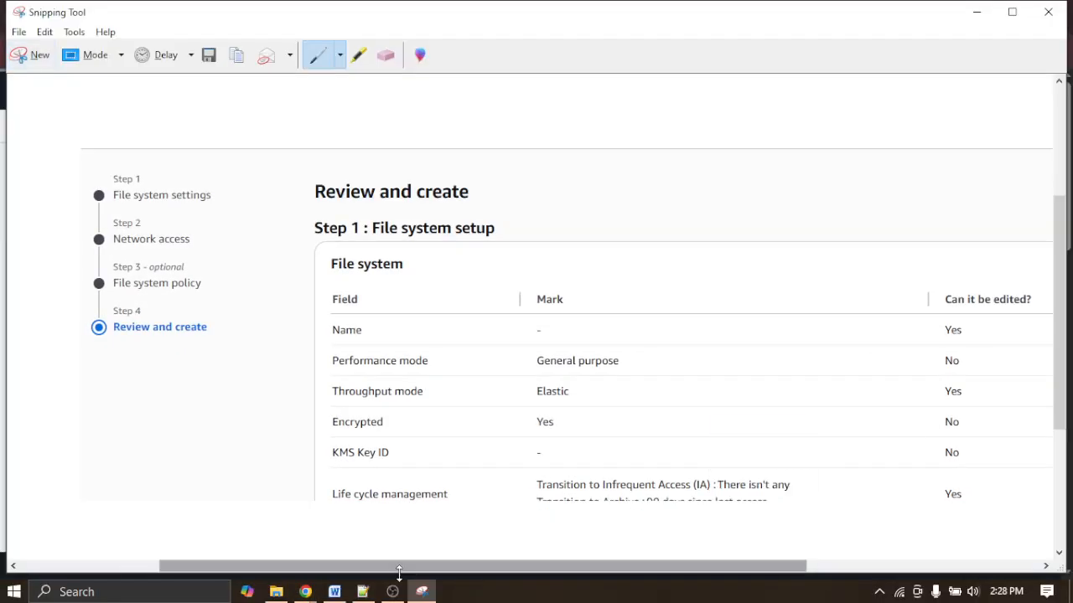
Step: Switch to Word, paste the Review and create snip below the File system policy image, and return to the browser
left_click(335, 591)
key("Return")
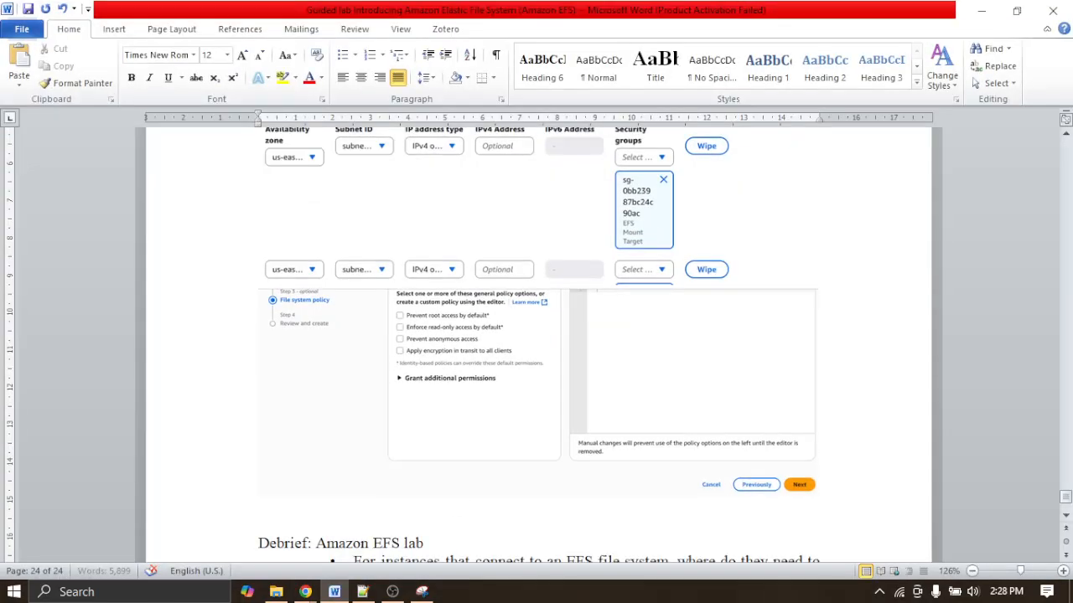
key("ctrl+v")
left_click(982, 12)
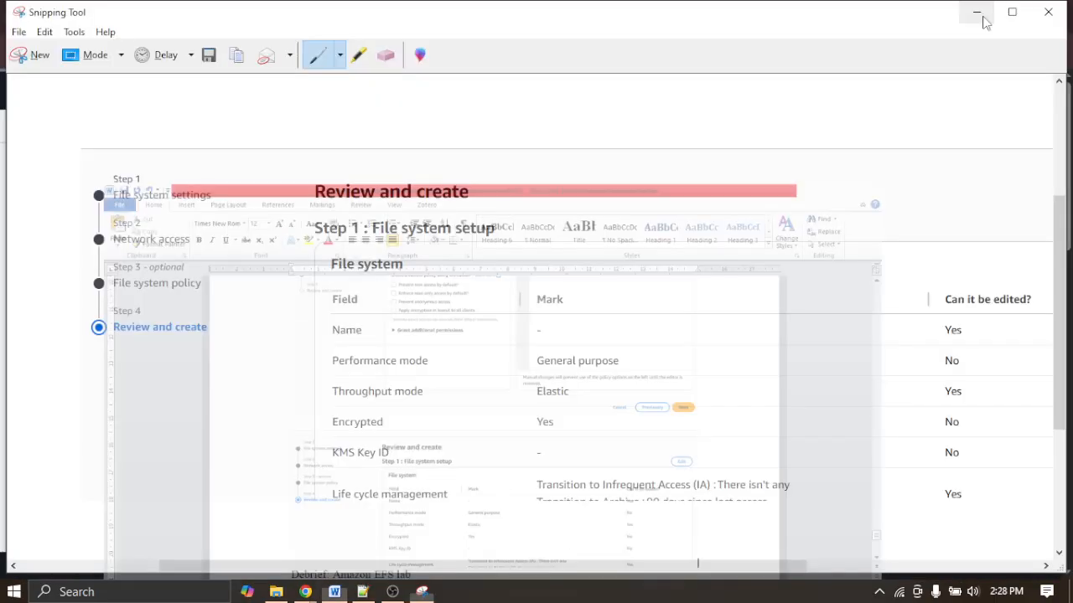
left_click(976, 15)
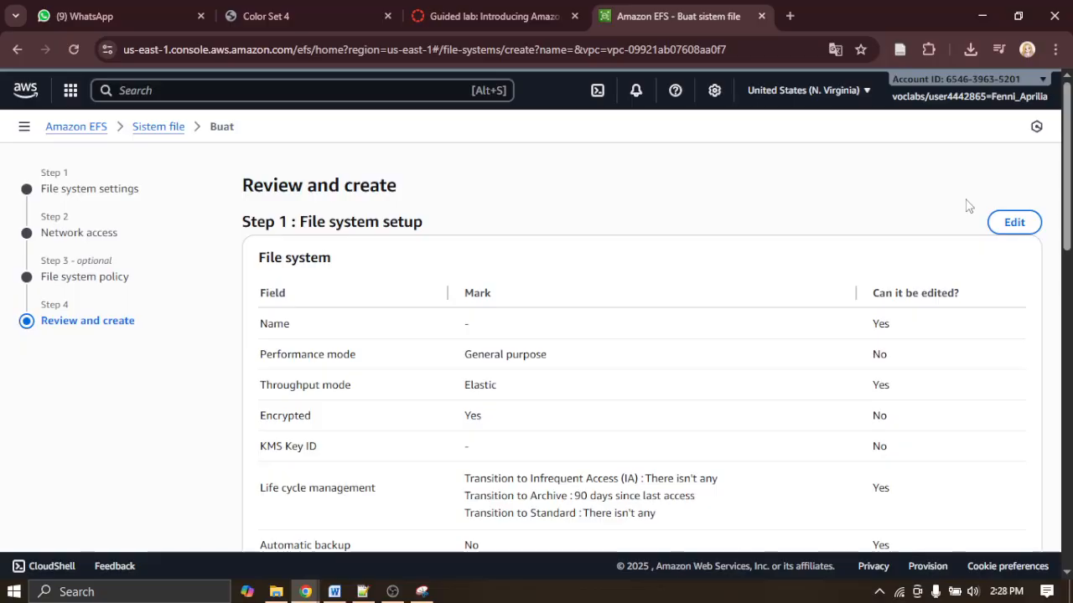
Step: Check the lab's Step 4 instructions and create the file system from the EFS Review and create page
left_click(544, 6)
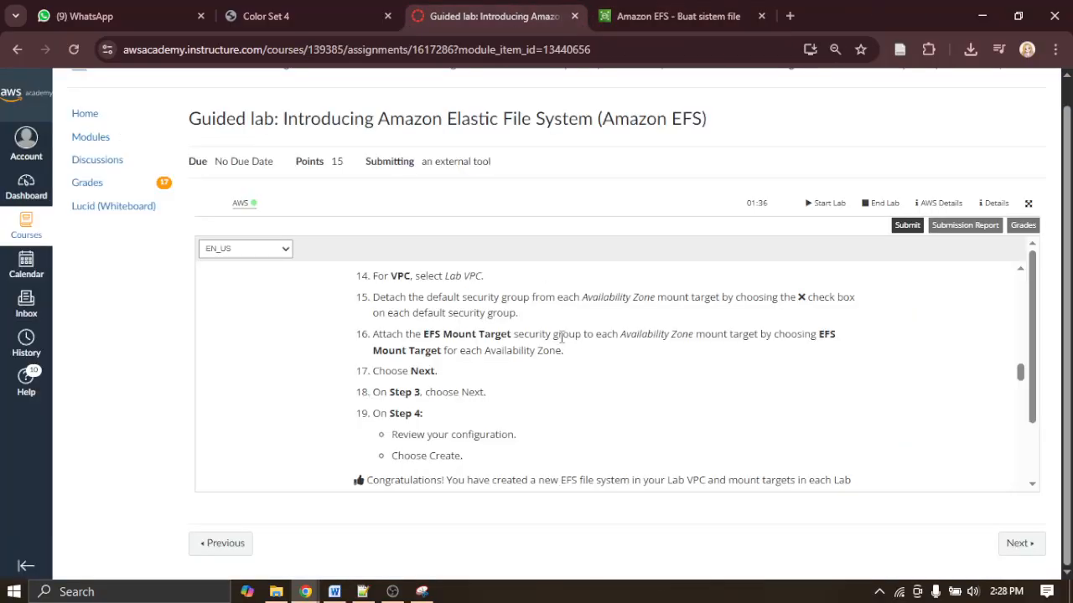
scroll(561, 338, "down", 1)
scroll(561, 338, "down", 1)
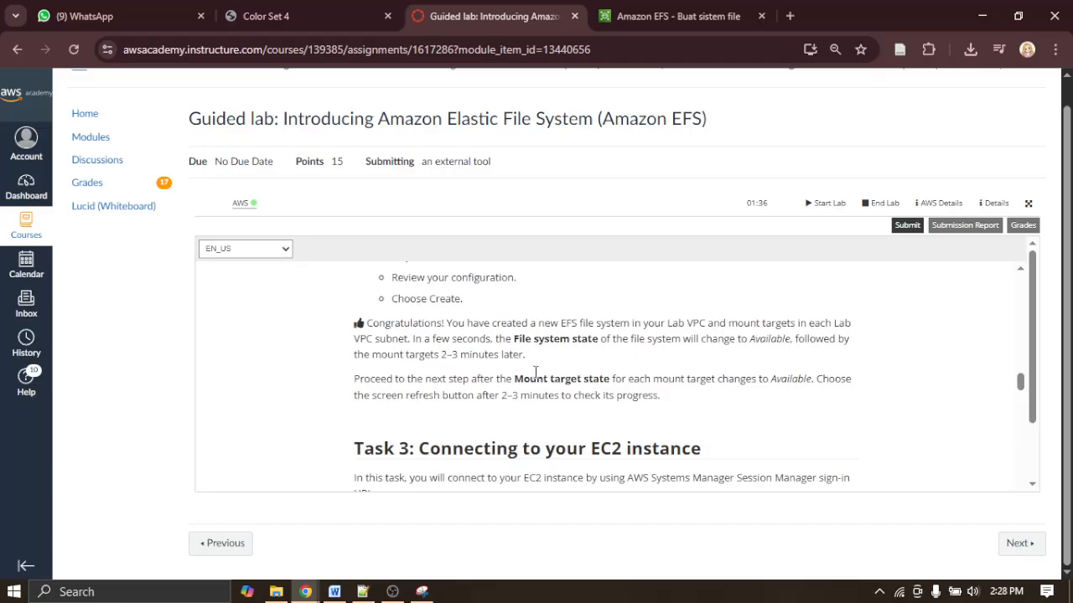
scroll(534, 372, "up", 4)
scroll(520, 369, "down", 1)
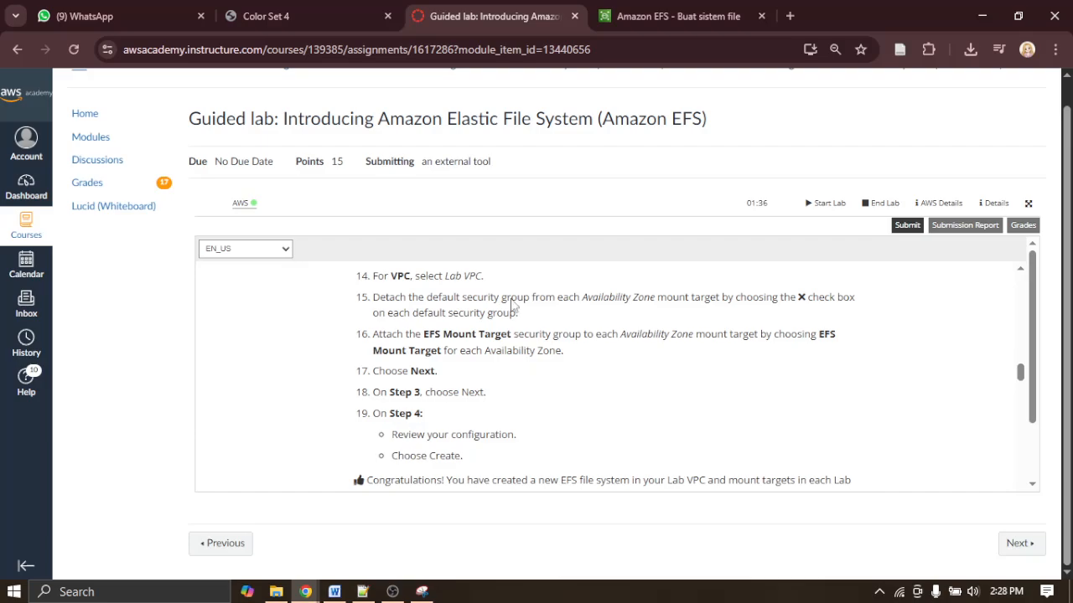
left_click(666, 16)
scroll(922, 478, "down", 10)
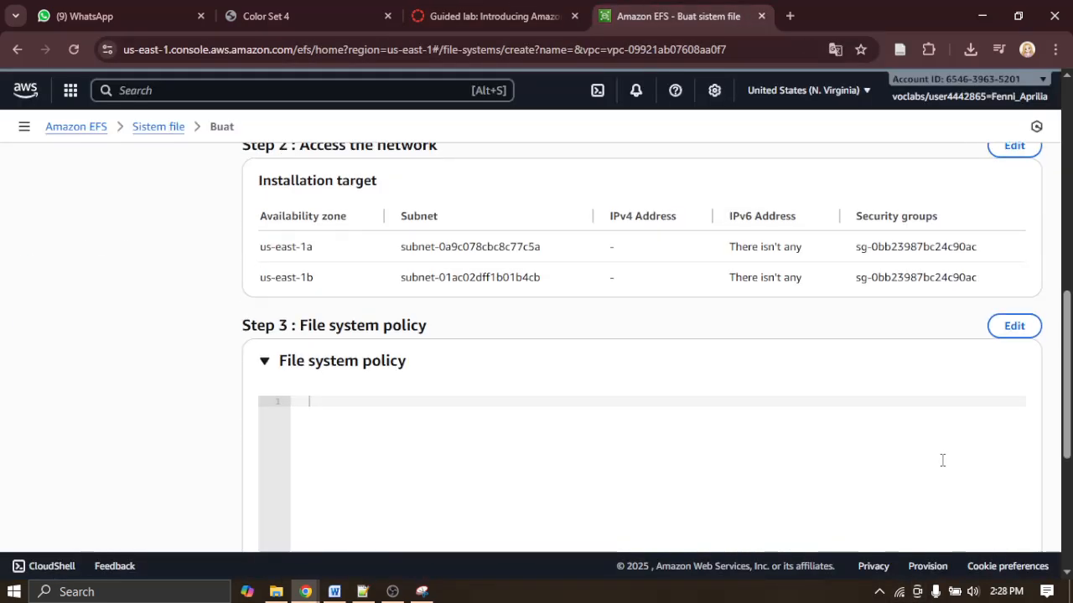
left_click(1014, 508)
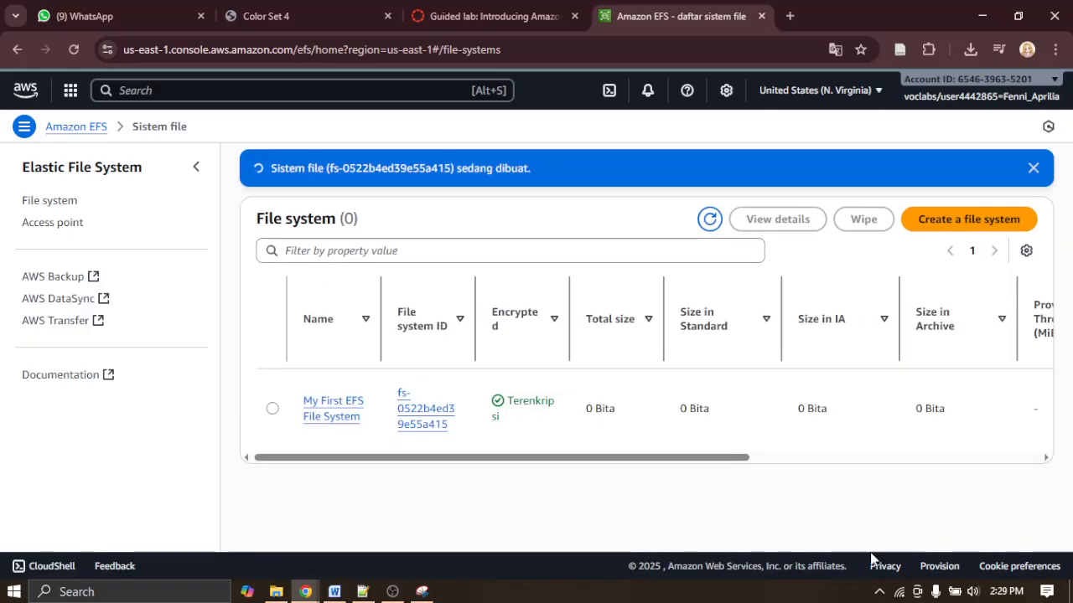
left_click(392, 589)
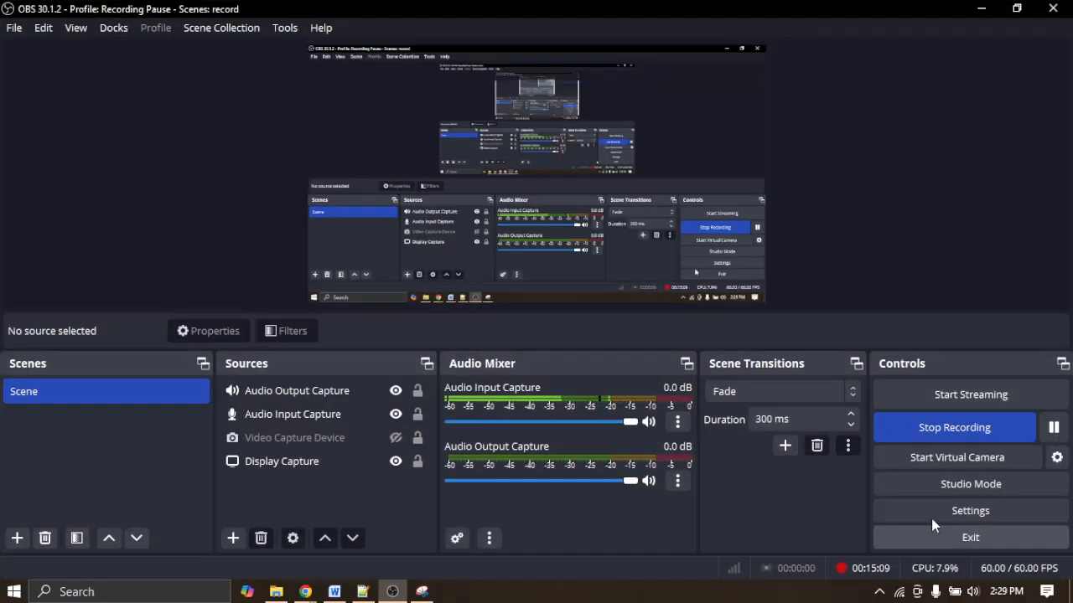
left_click(980, 8)
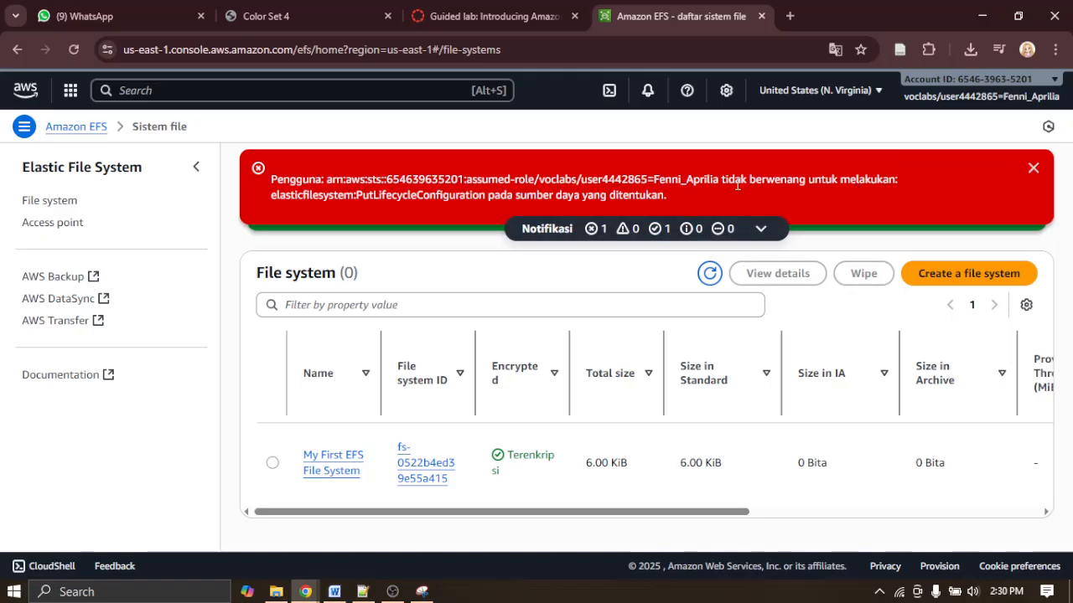
Step: Read and dismiss the lifecycle configuration error notification above the file system list
left_click_drag(287, 181, 771, 194)
left_click(798, 200)
left_click(1035, 169)
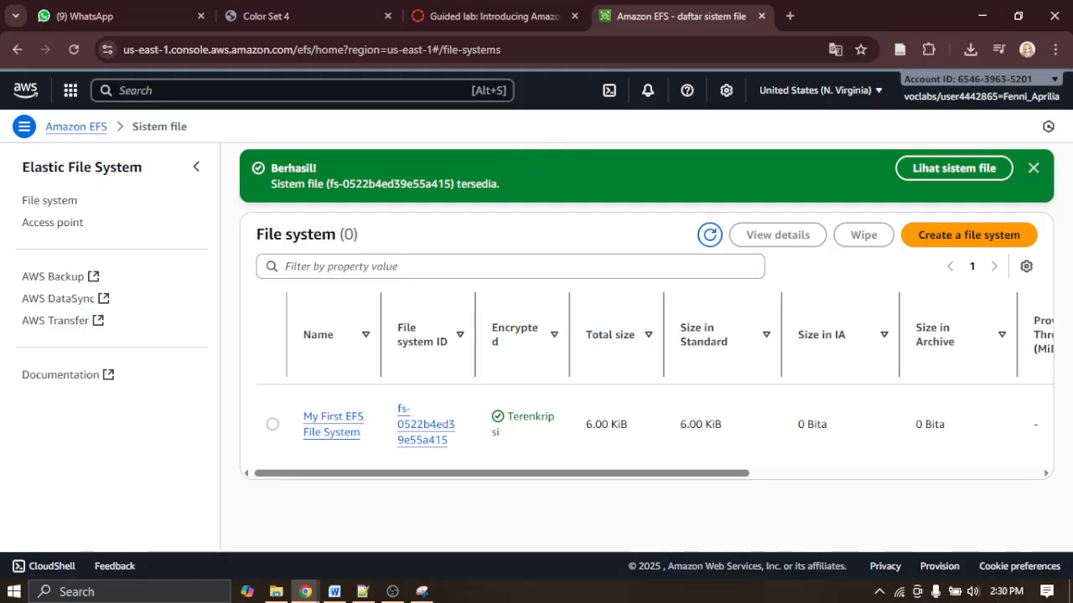
Step: Snip the success notification and file system list with Snipping Tool and paste the image into Word below the Review and create image
left_click(421, 592)
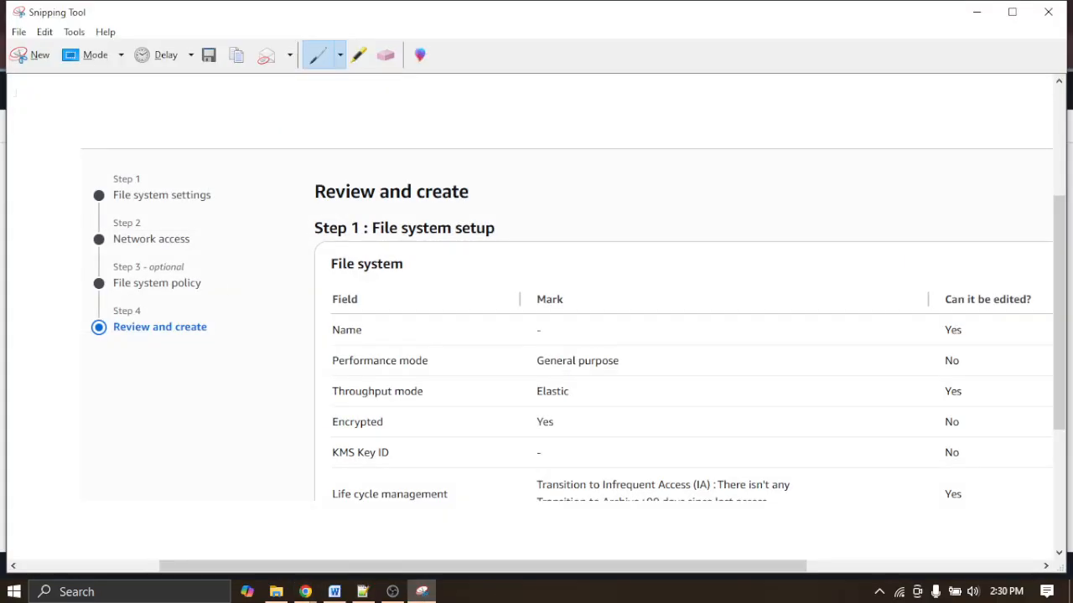
left_click(33, 54)
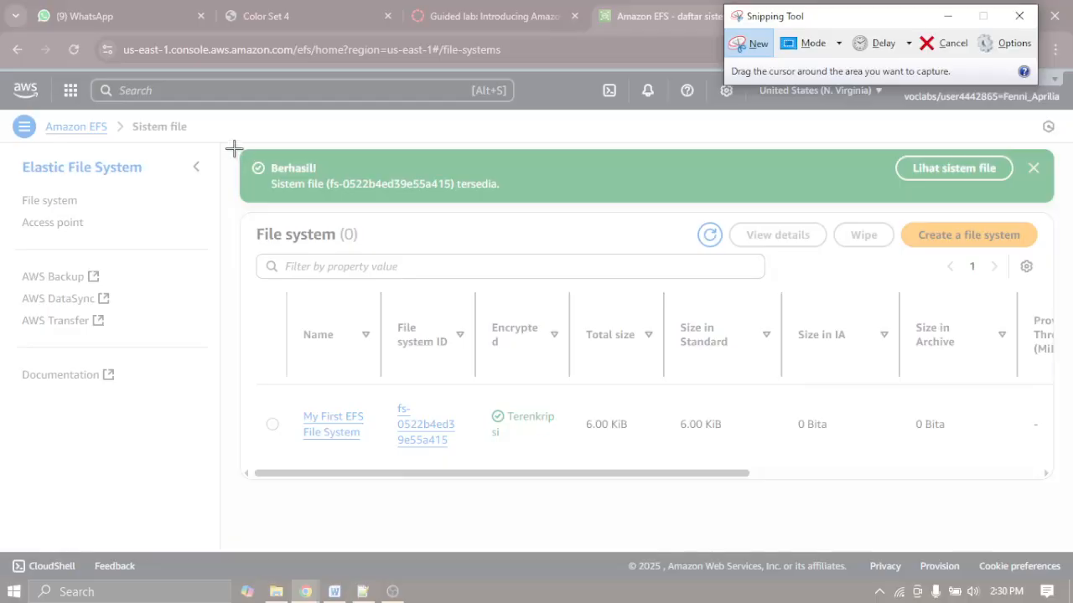
left_click_drag(234, 148, 1054, 545)
right_click(634, 409)
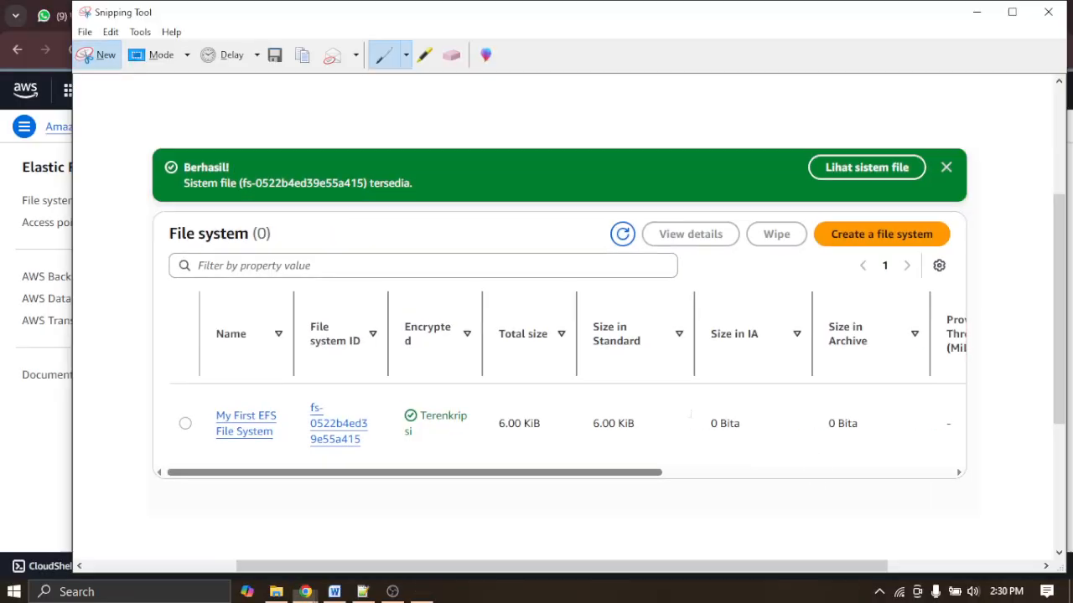
left_click(662, 436)
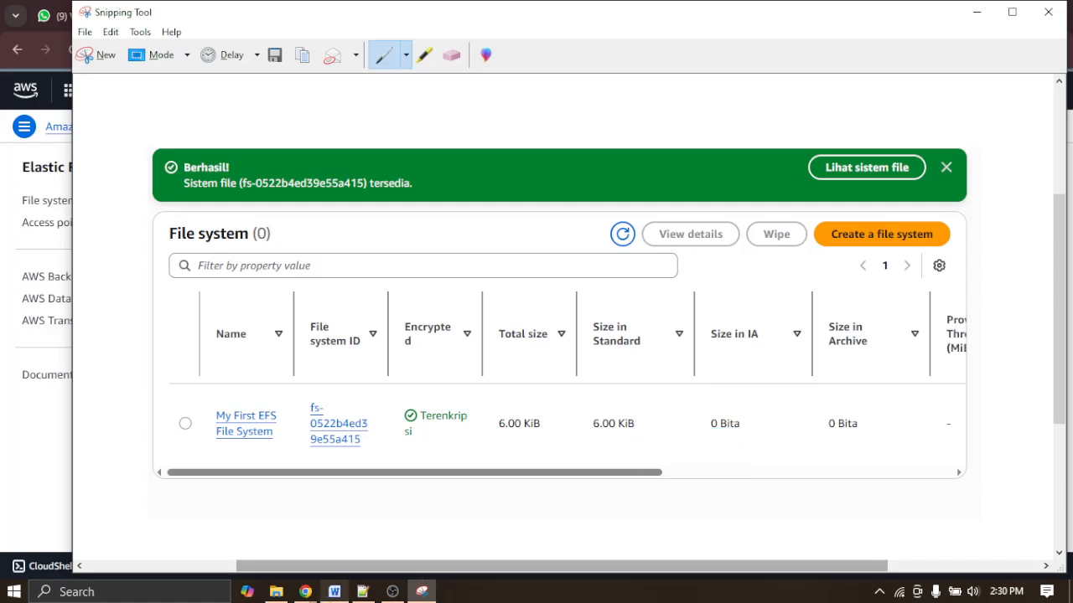
left_click(335, 592)
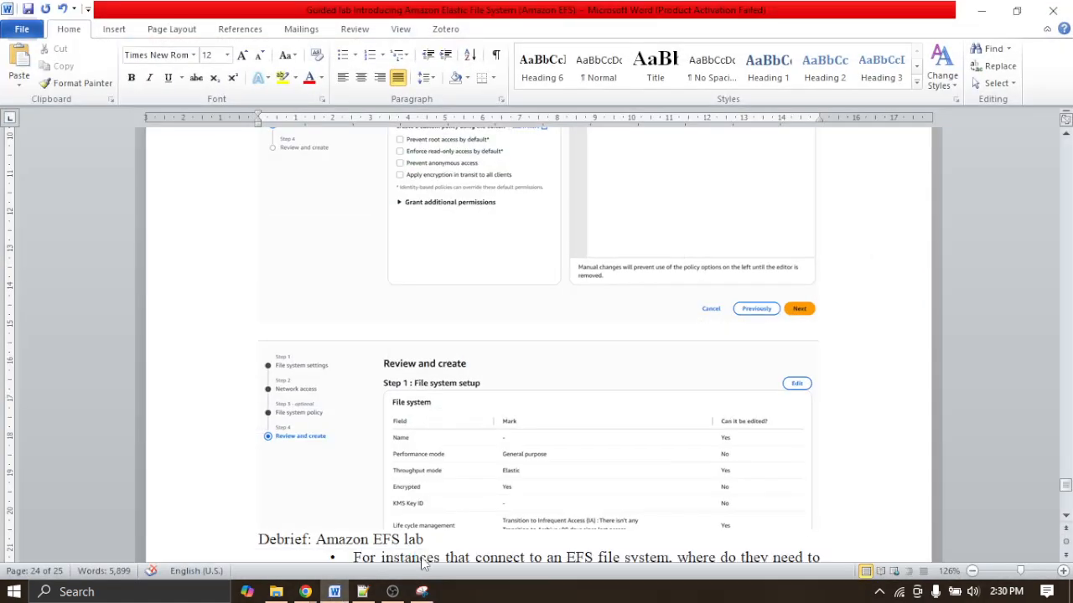
key("ctrl+v")
left_click(977, 11)
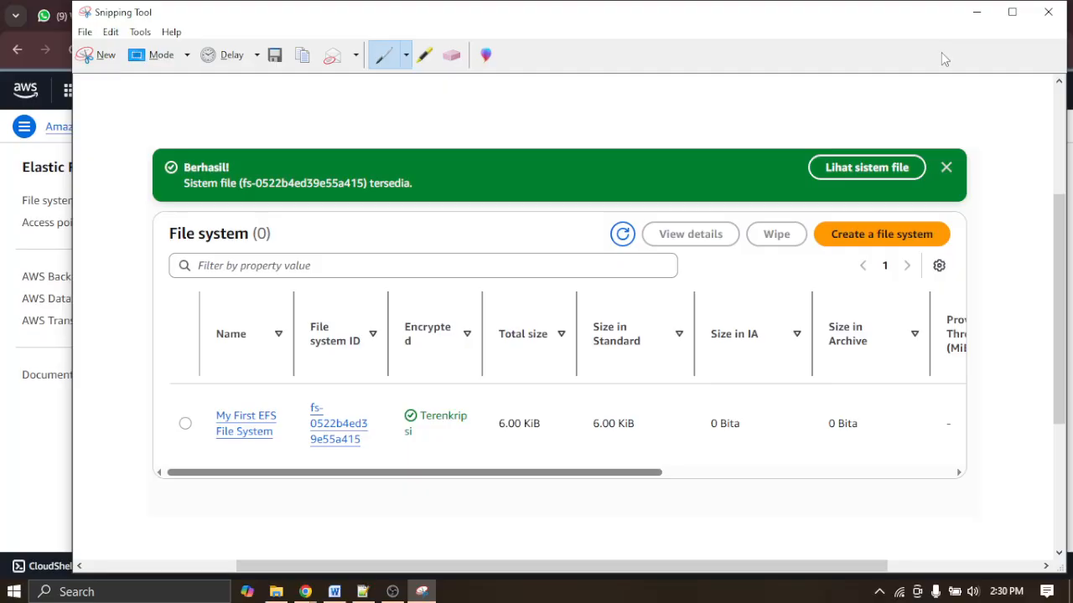
left_click(973, 15)
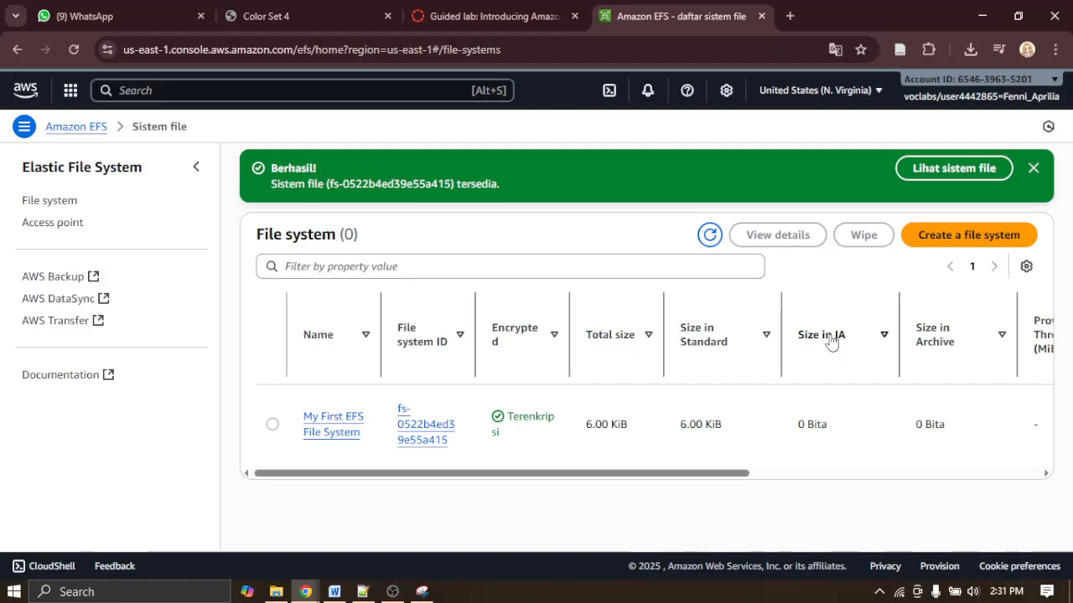
Step: Check the remaining columns of the new file system's row and read the Task 3 instructions in the guided lab
left_click_drag(673, 474, 1035, 496)
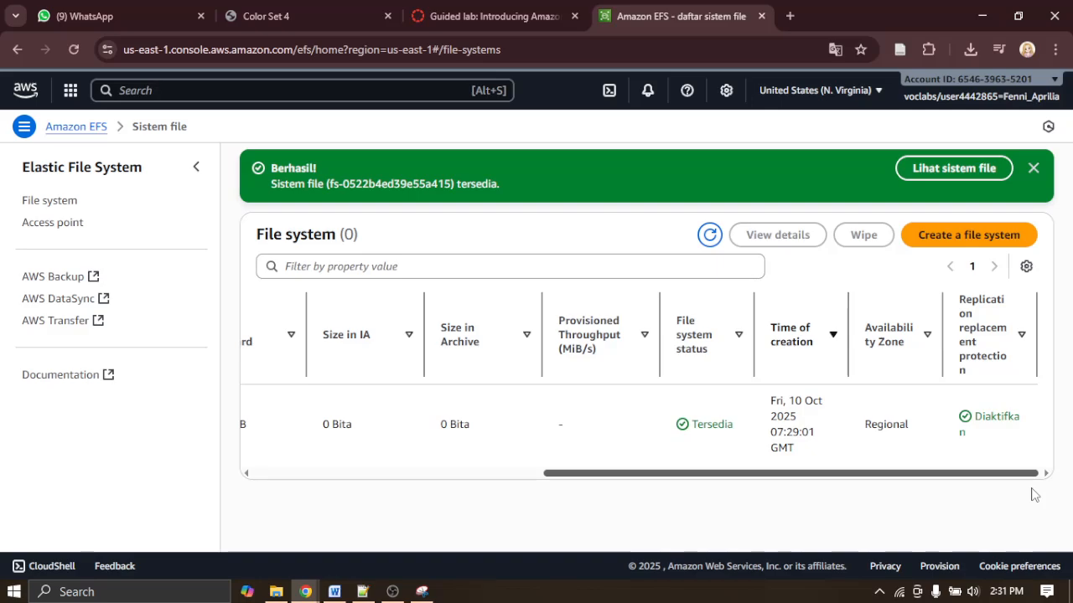
left_click_drag(1034, 494, 687, 478)
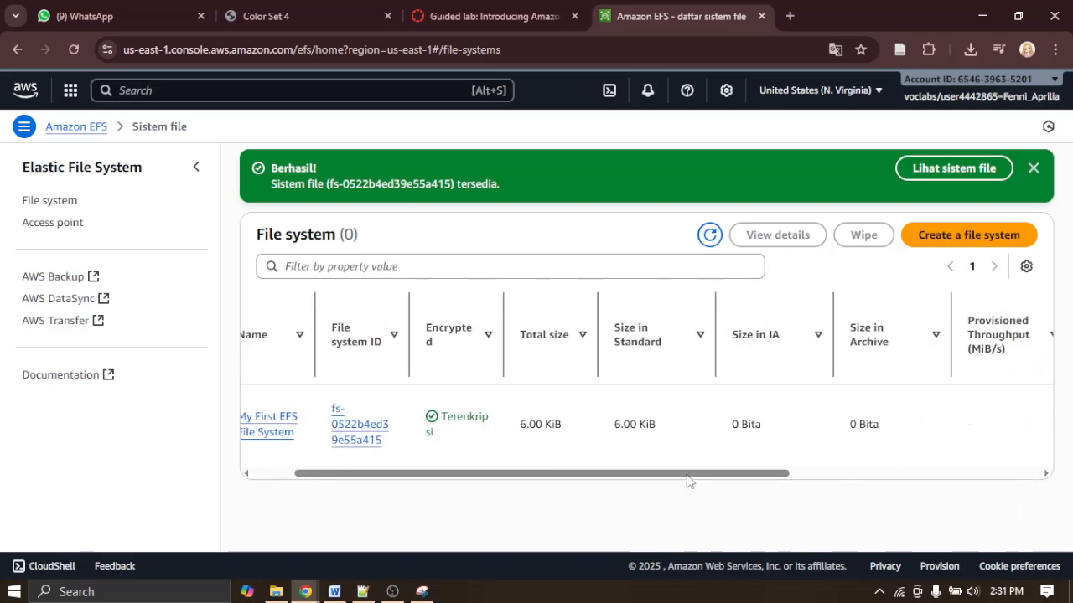
left_click(484, 15)
scroll(662, 399, "down", 1)
scroll(662, 399, "down", 5)
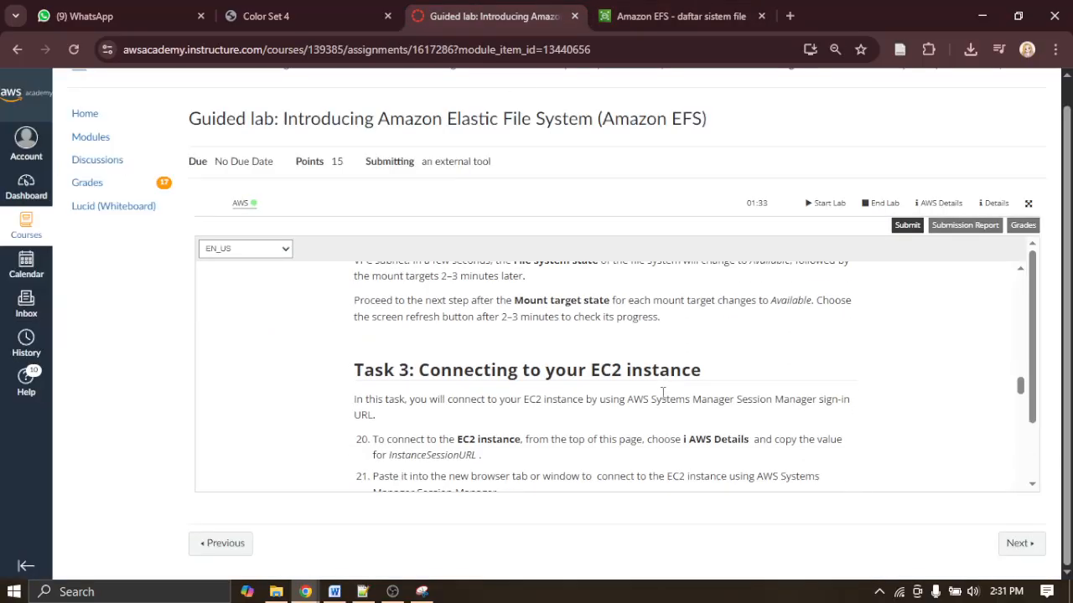
scroll(662, 394, "up", 2)
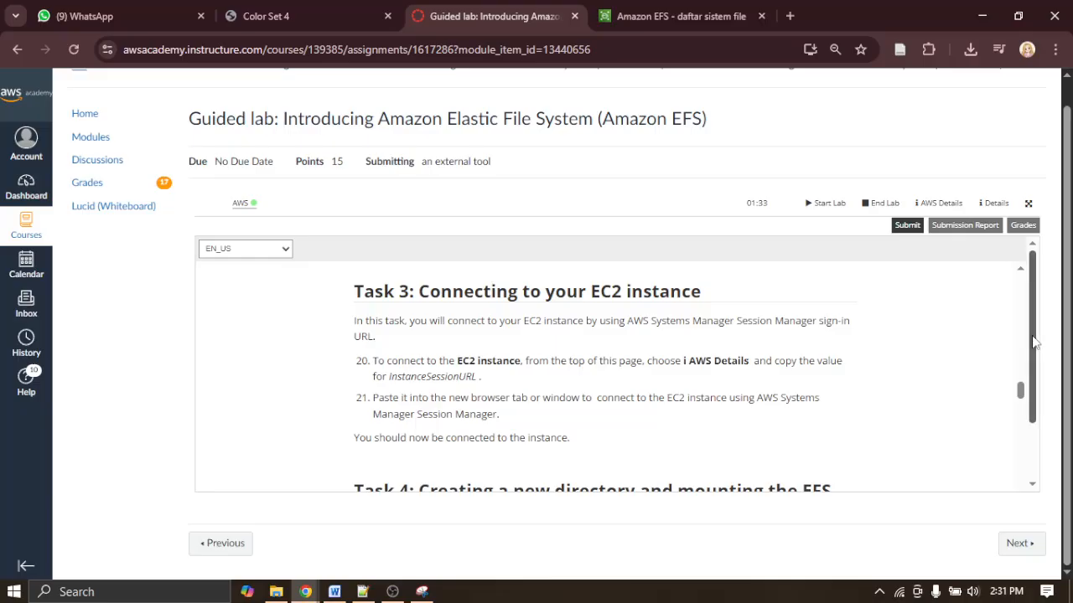
Step: Open the lab's AWS Details and select the full InstanceSessionURL value for copying
left_click(942, 204)
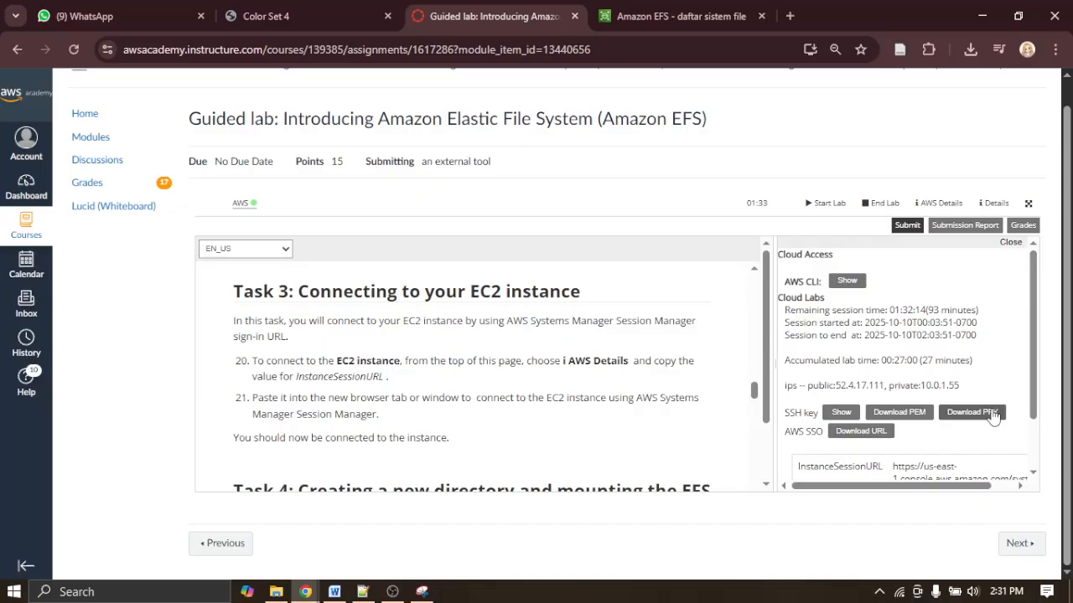
scroll(994, 418, "down", 2)
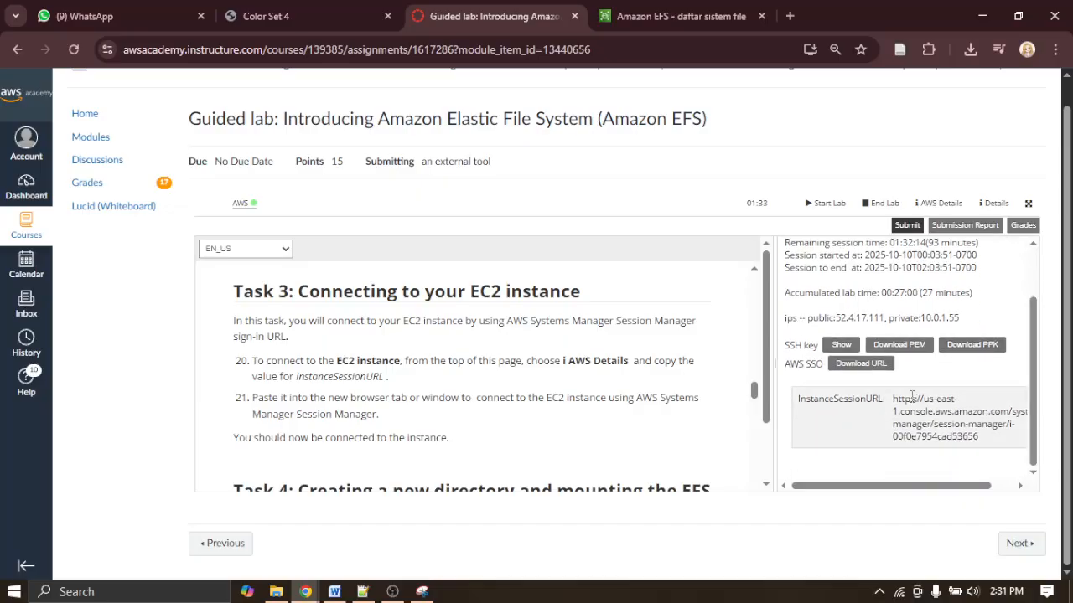
left_click_drag(893, 399, 999, 448)
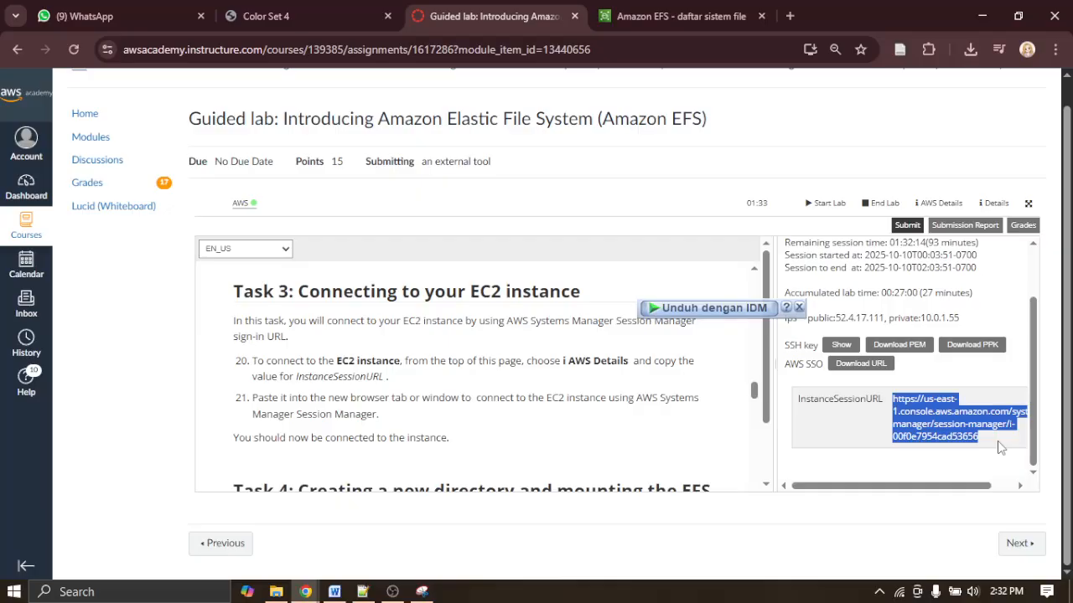
Step: Open the copied InstanceSessionURL in a new browser tab to connect to the EC2 instance
left_click(789, 16)
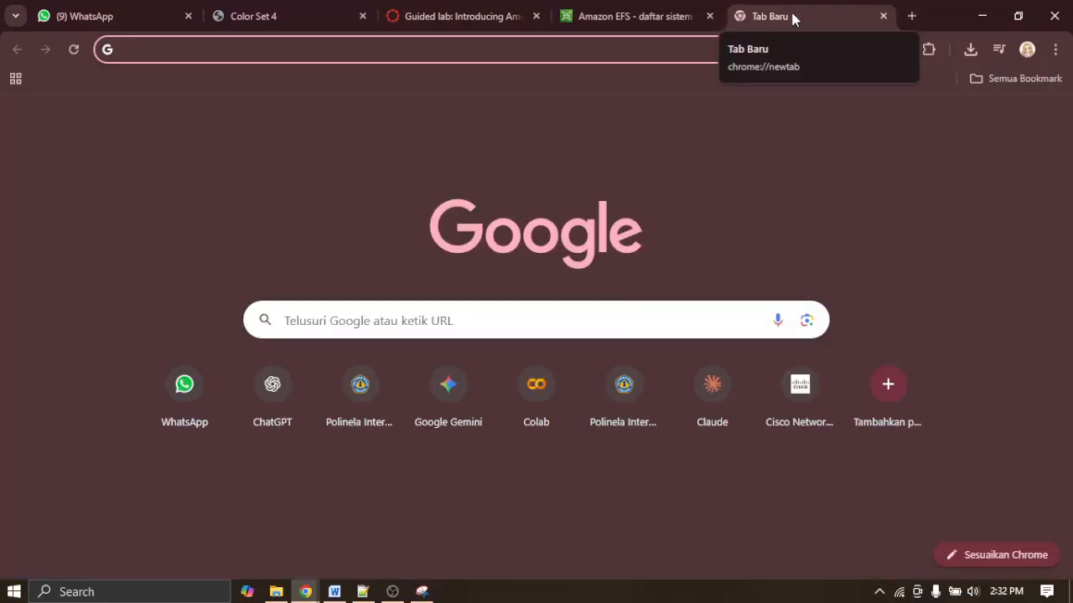
key("ctrl+v")
key("Return")
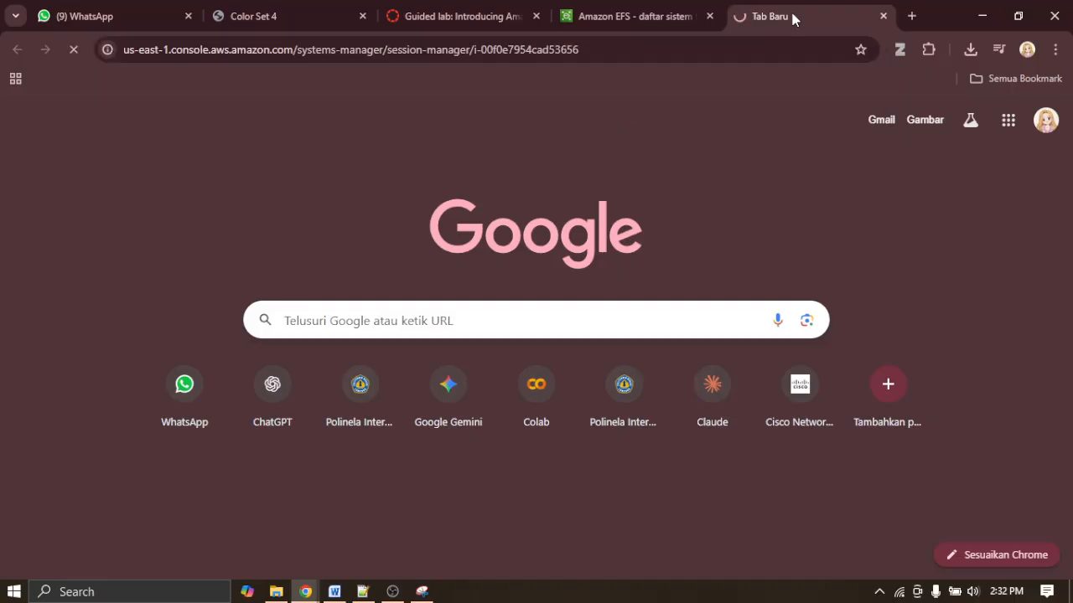
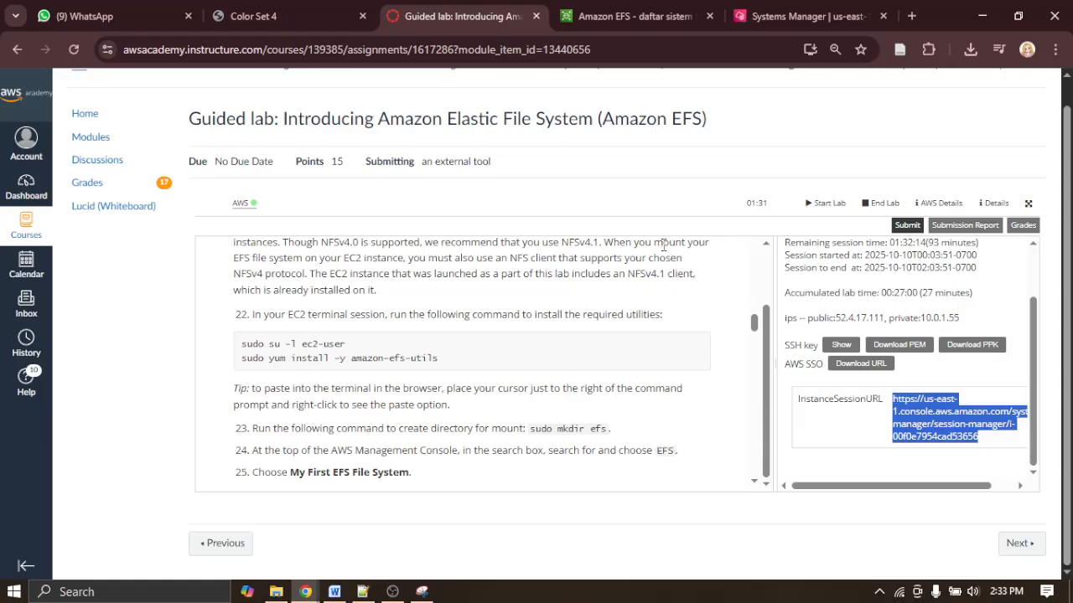
Step: Run "sudo su -l ec2-user" in the Session Manager terminal to switch to the ec2-user account
scroll(663, 246, "down", 1)
scroll(663, 245, "up", 1)
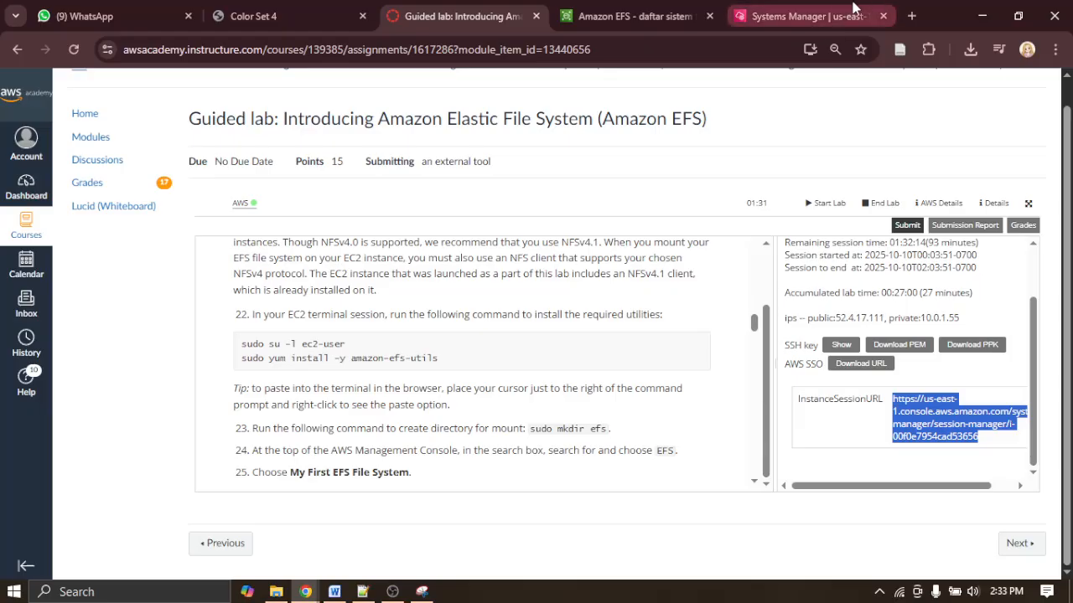
left_click(820, 24)
left_click(671, 16)
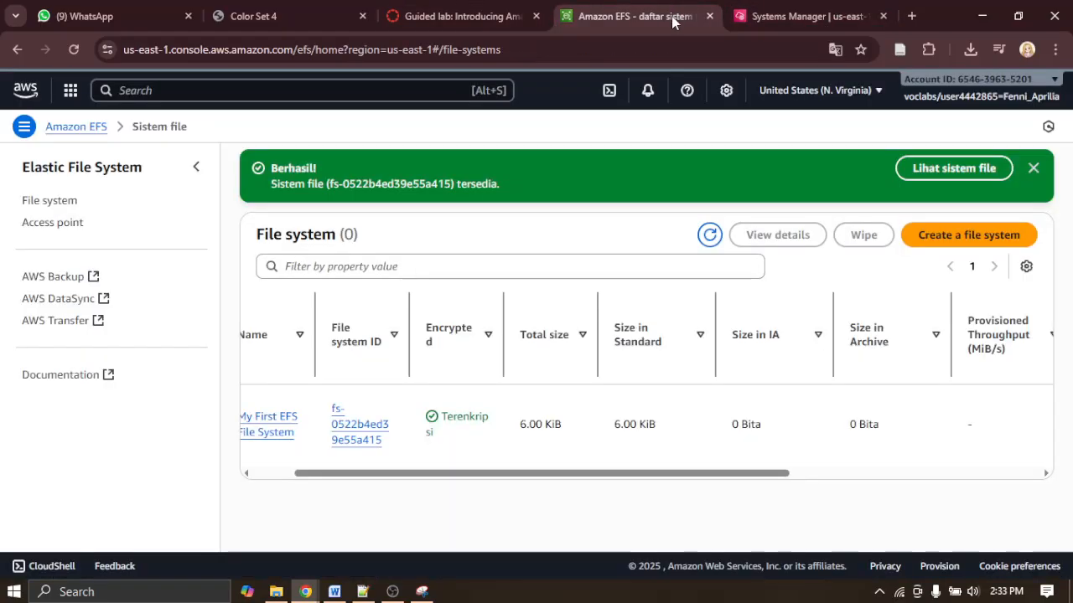
left_click(441, 10)
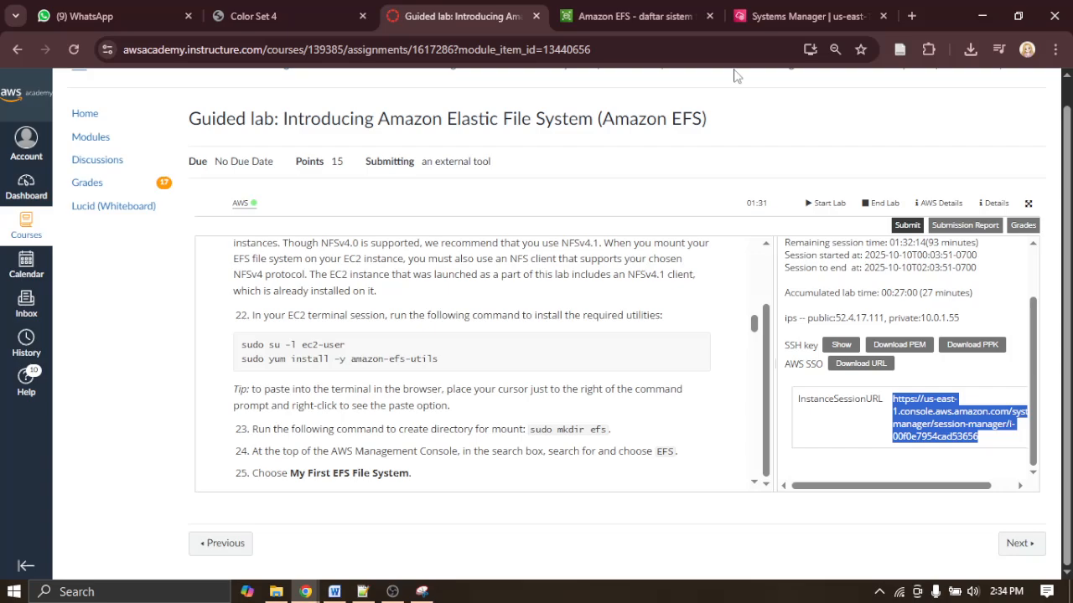
left_click(783, 17)
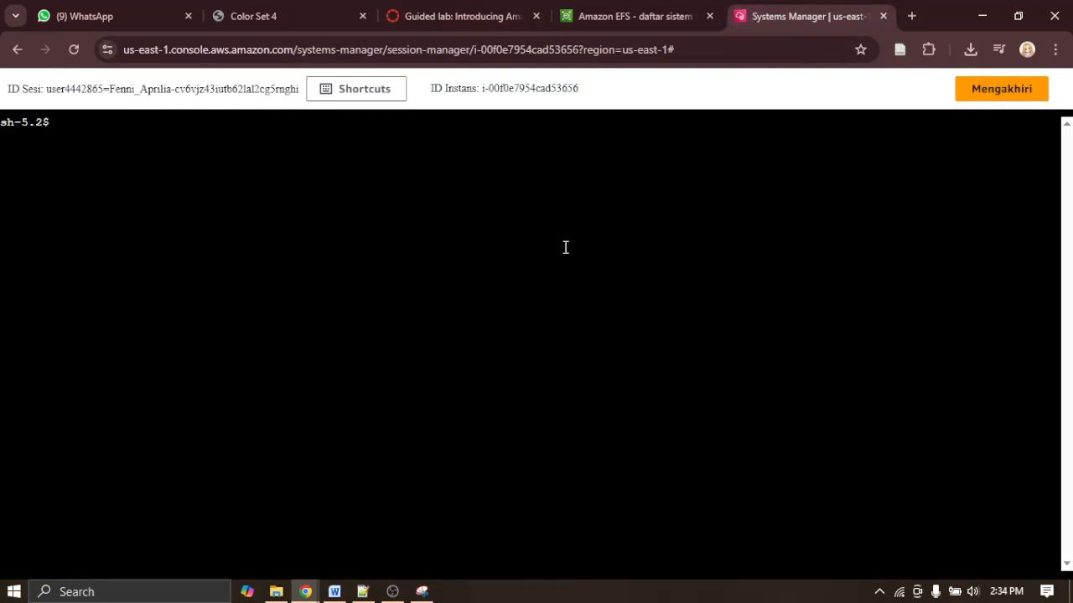
type("sudo su -l ec2-usr")
key("BackSpace")
type("er")
key("Return")
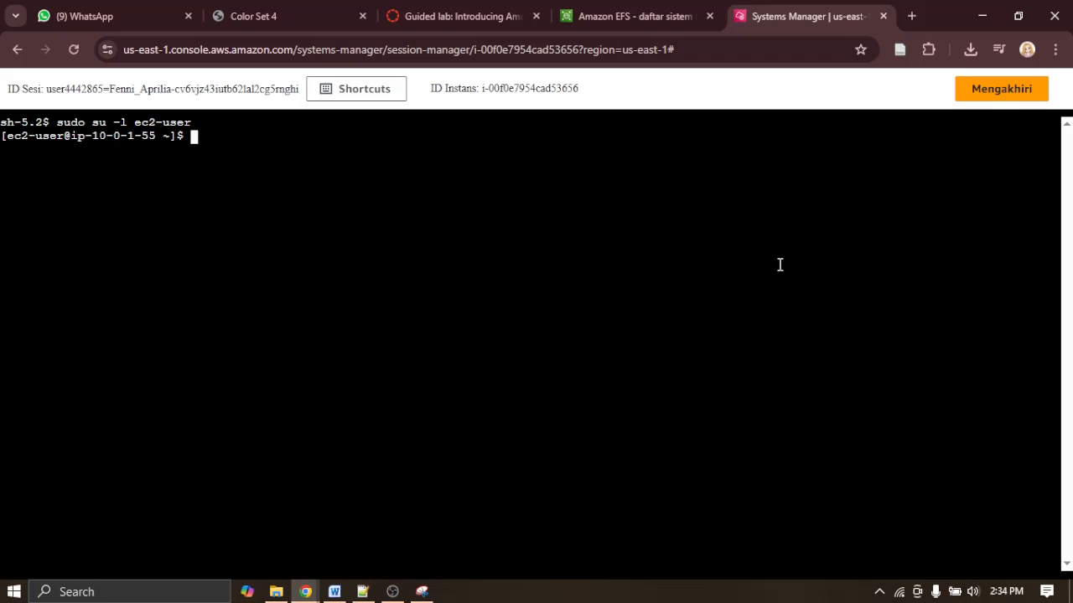
Step: Install the EFS utilities on the instance with "sudo yum install -y amazon-efs-utils"
type("sudo yum install ")
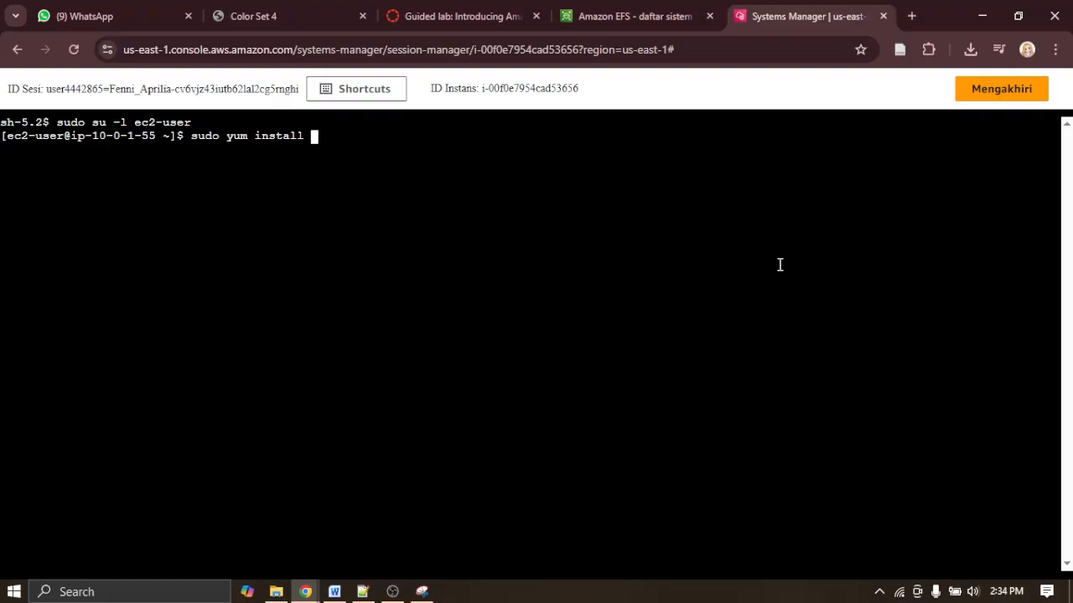
type("-y amazon")
key("BackSpace")
type("-efs-utils")
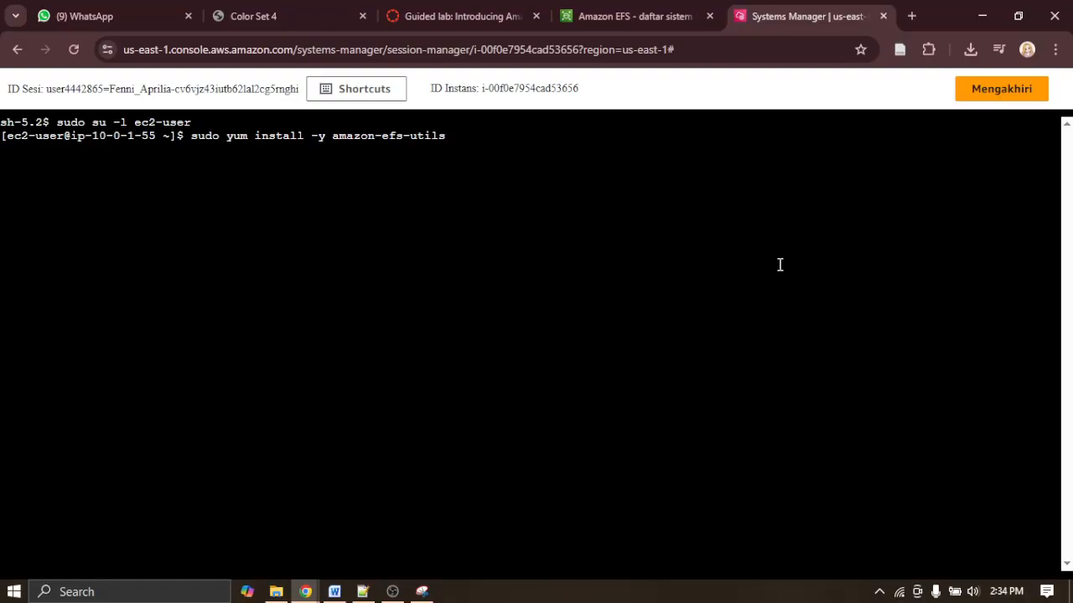
key("Return")
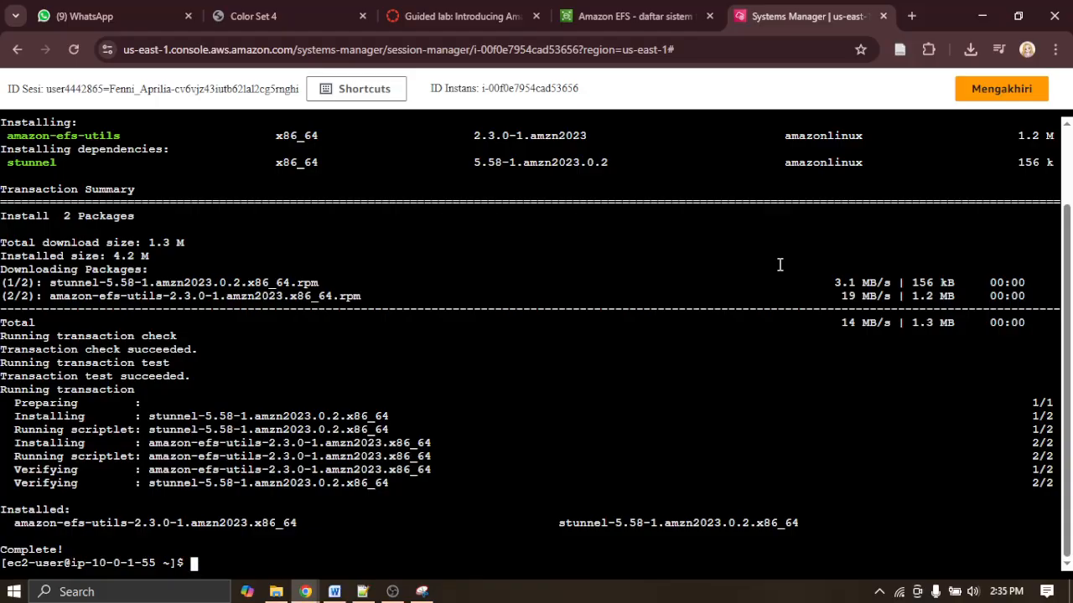
Step: Capture the beginning of the installation output with Snipping Tool and paste the snip into the Word lab report
scroll(779, 264, "up", 2)
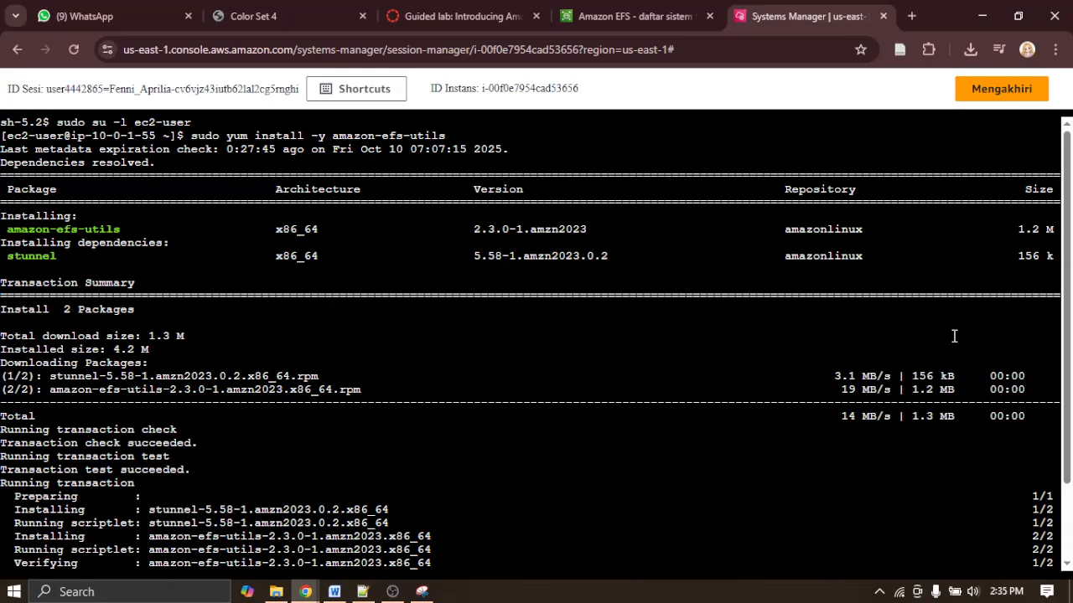
left_click(423, 591)
left_click(38, 59)
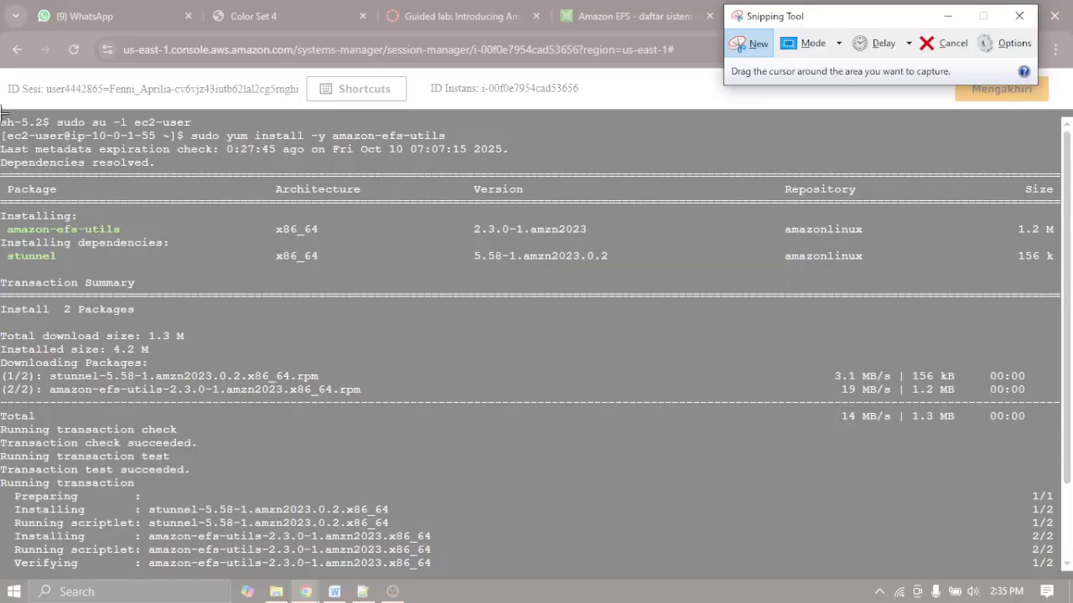
left_click_drag(3, 112, 1061, 321)
right_click(586, 259)
left_click(618, 279)
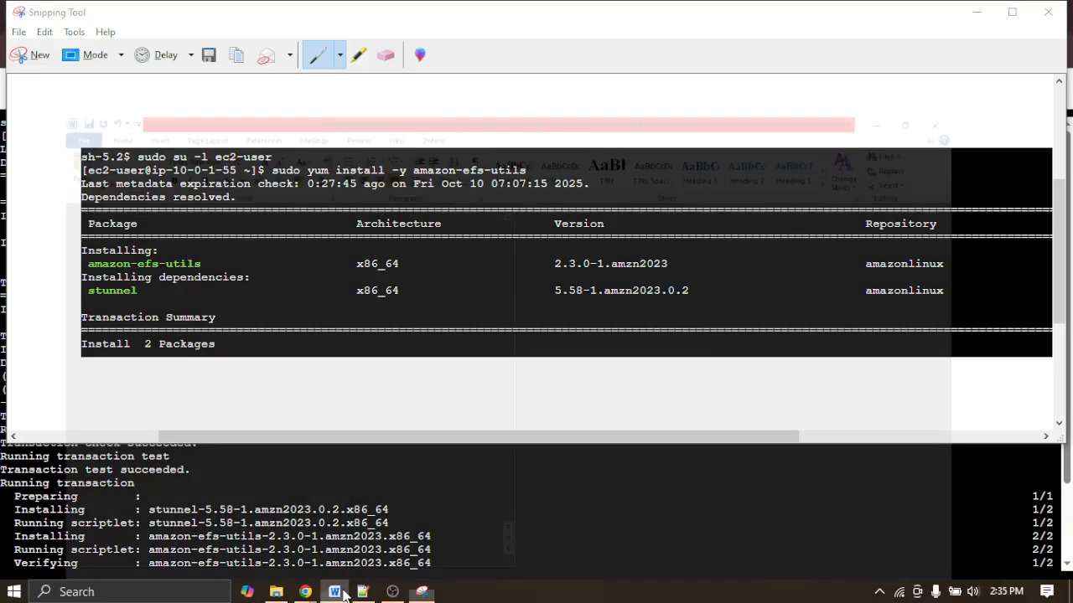
left_click(334, 592)
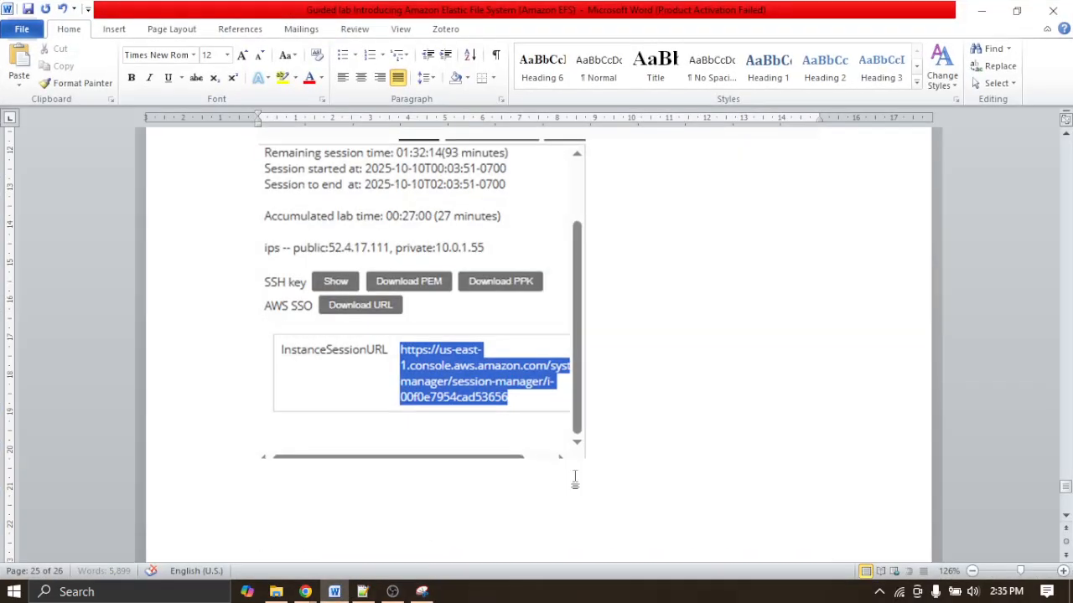
key("ctrl+v")
left_click(982, 11)
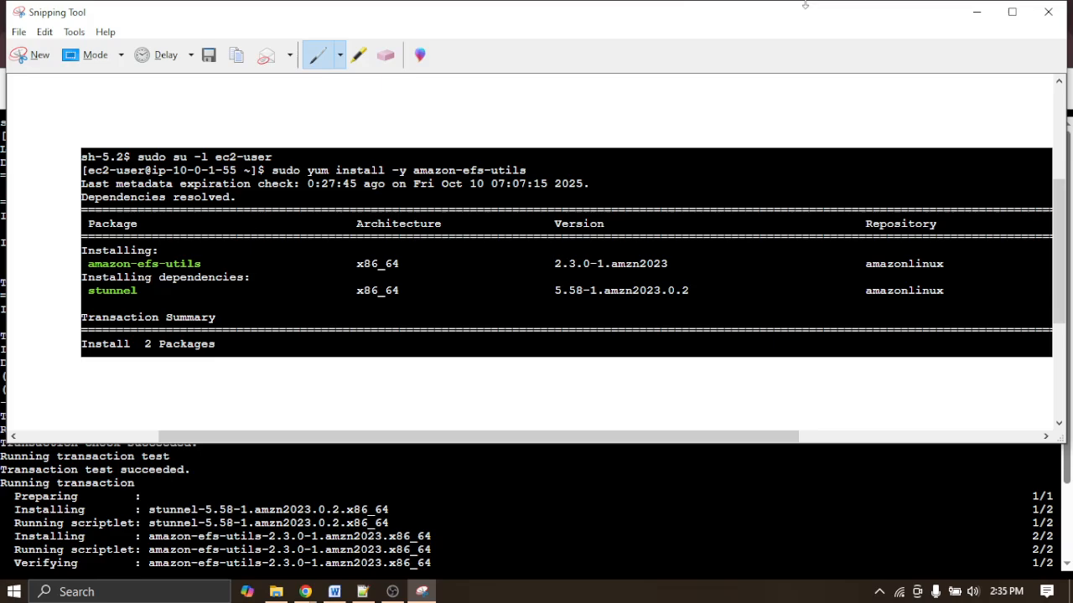
left_click(977, 12)
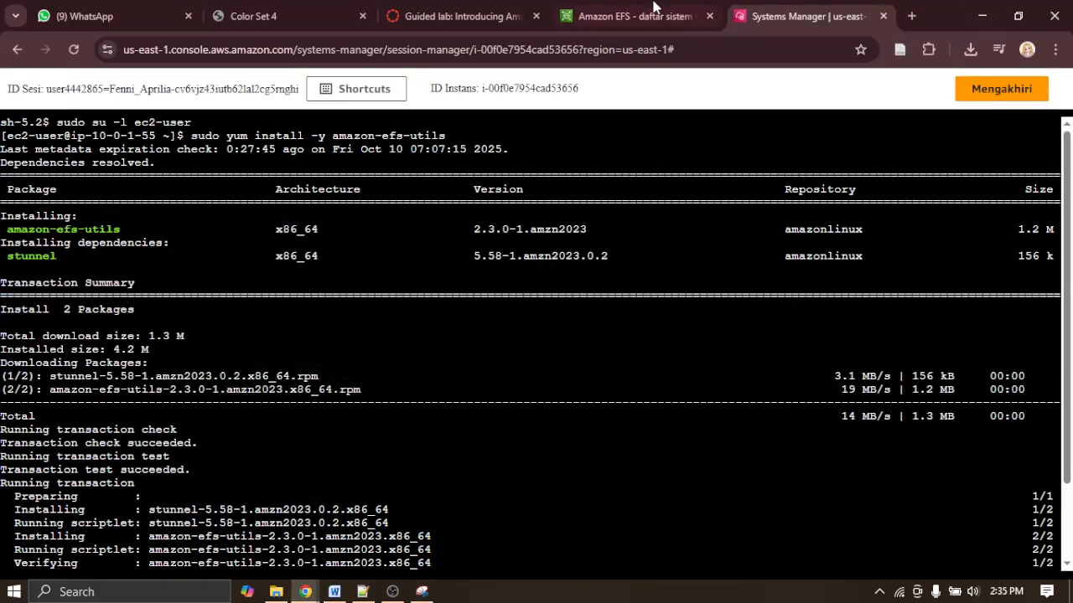
Step: Following the lab instructions, create the mount directory with "sudo mkdir efs" and list the home directory with "ls -la"
left_click(485, 12)
scroll(495, 389, "down", 1)
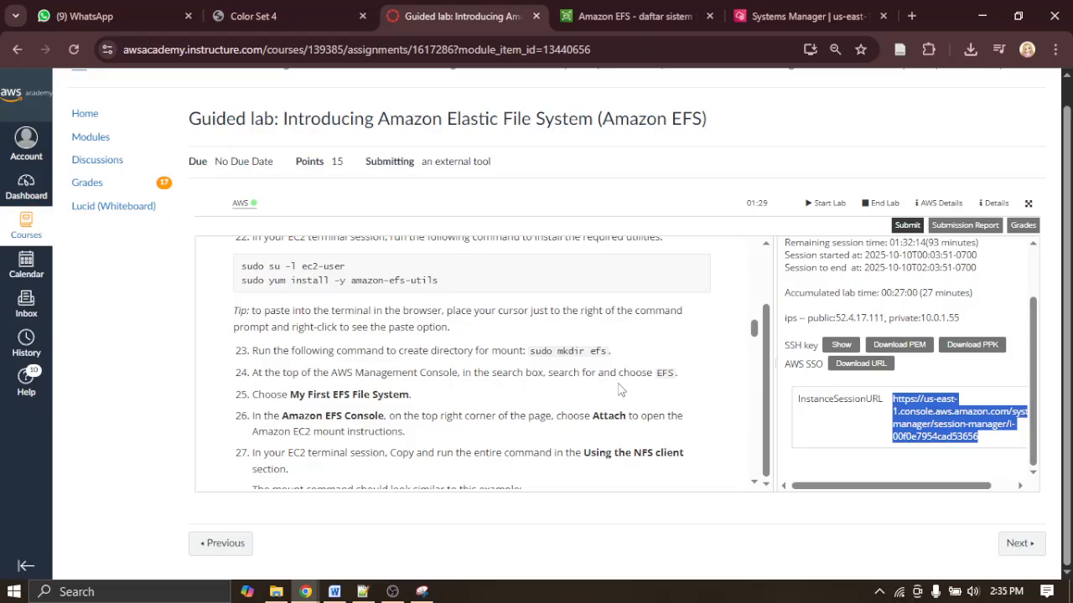
scroll(501, 412, "down", 2)
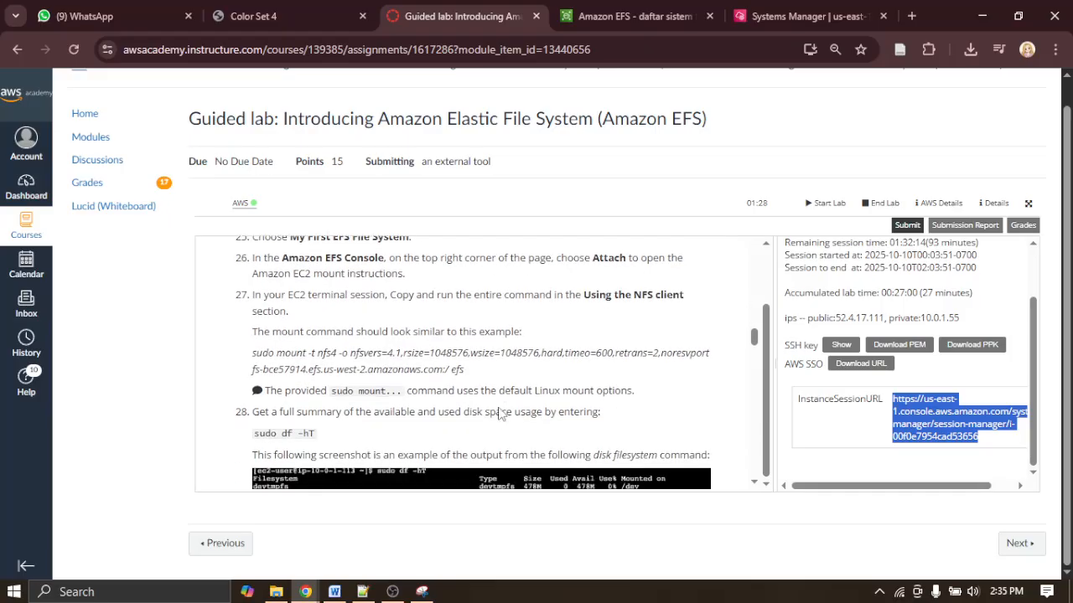
scroll(501, 412, "down", 1)
scroll(500, 412, "up", 3)
scroll(497, 409, "down", 1)
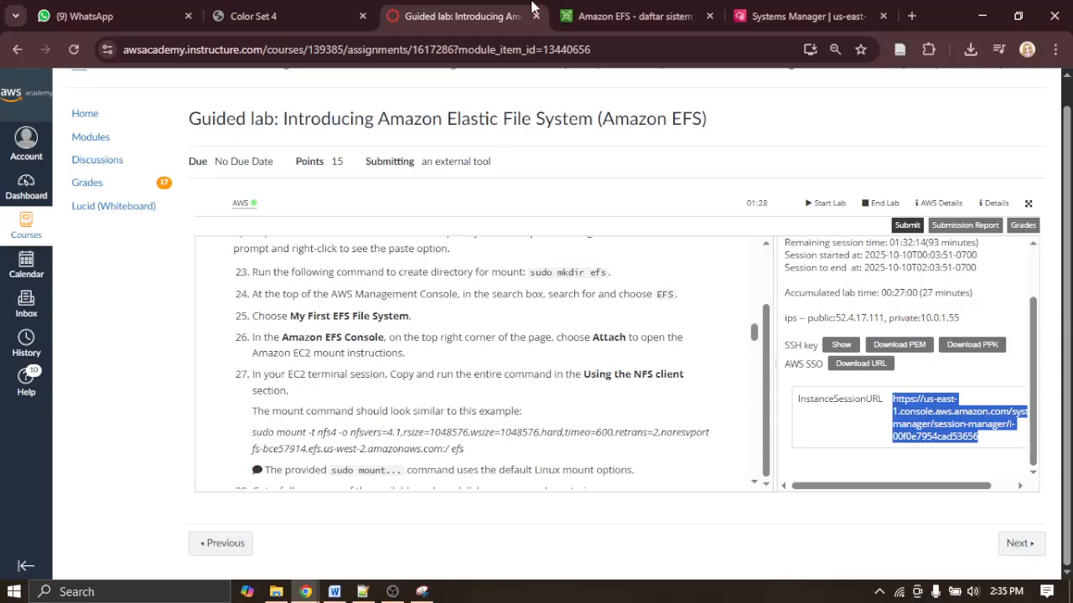
left_click(629, 15)
left_click(783, 12)
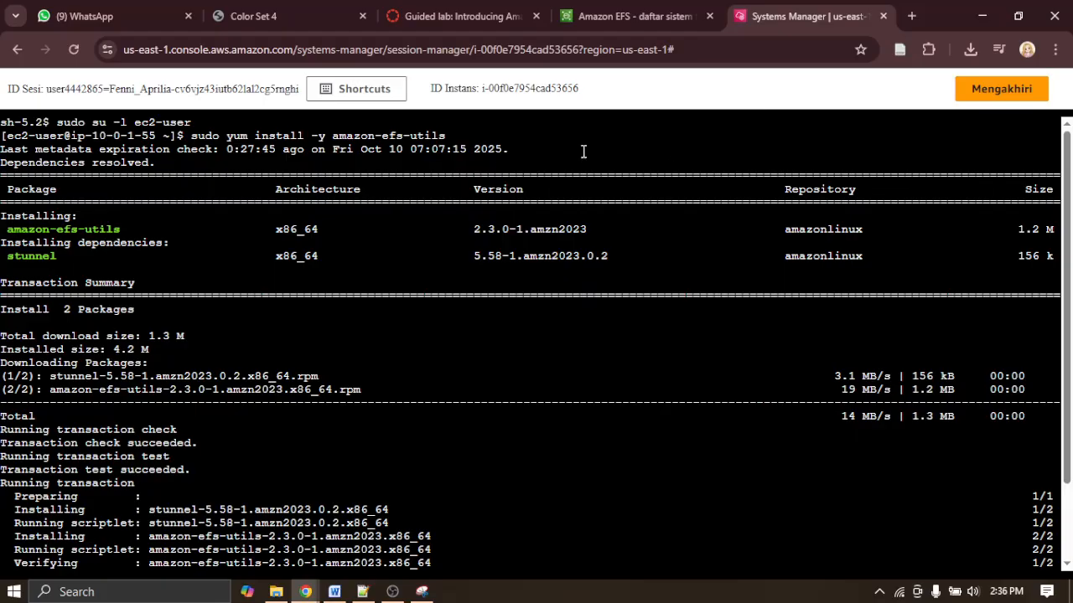
type("sudo")
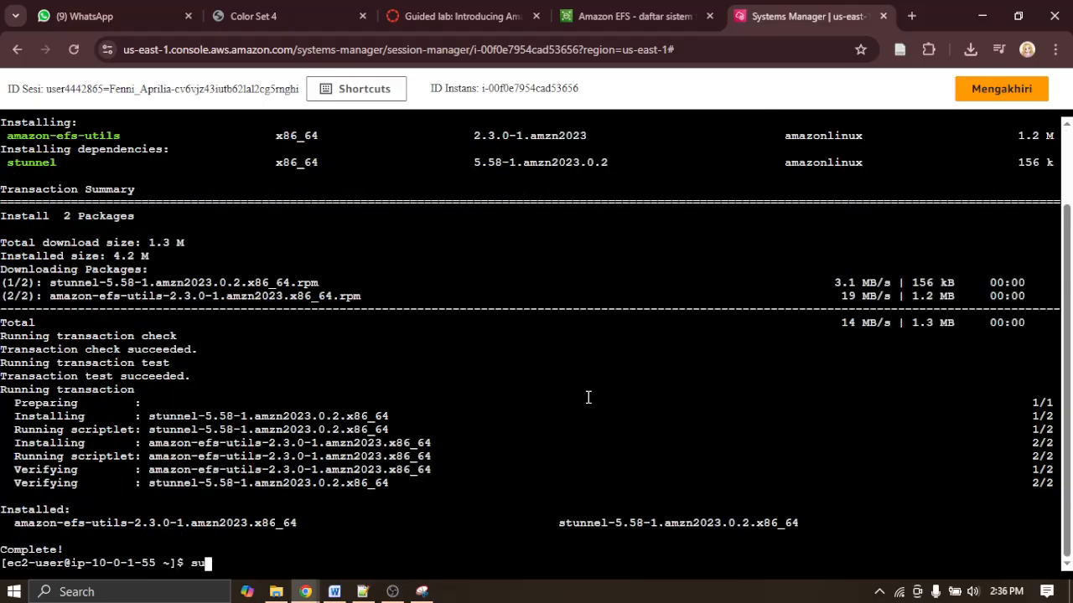
type(" mkdir efs")
key("Return")
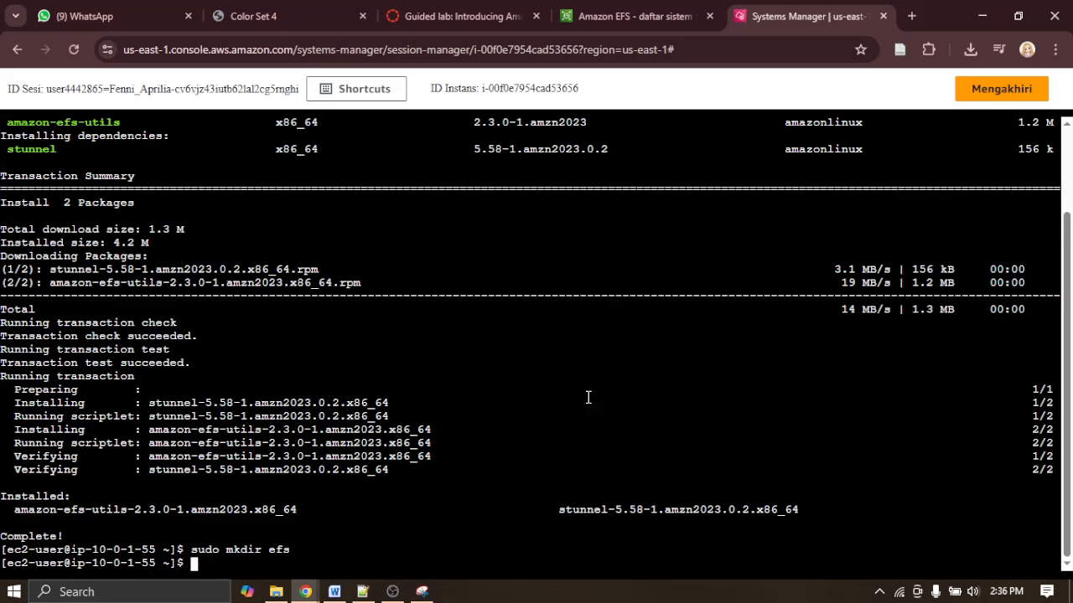
type("ls -la")
key("Return")
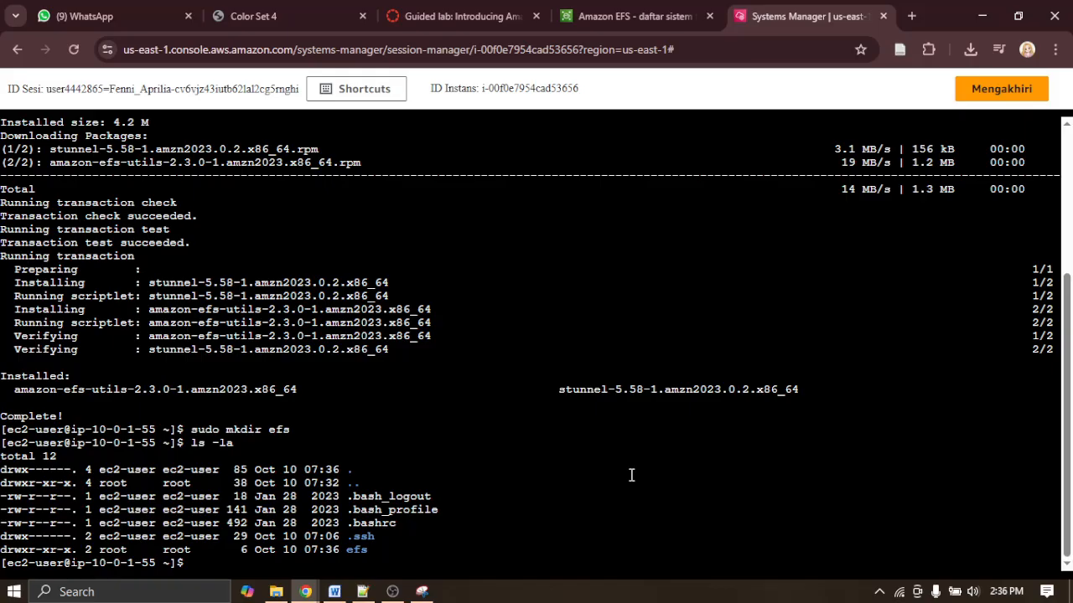
Step: Capture the mkdir and ls -la terminal output with Snipping Tool and paste the snip into the Word lab report
left_click(421, 592)
left_click(25, 56)
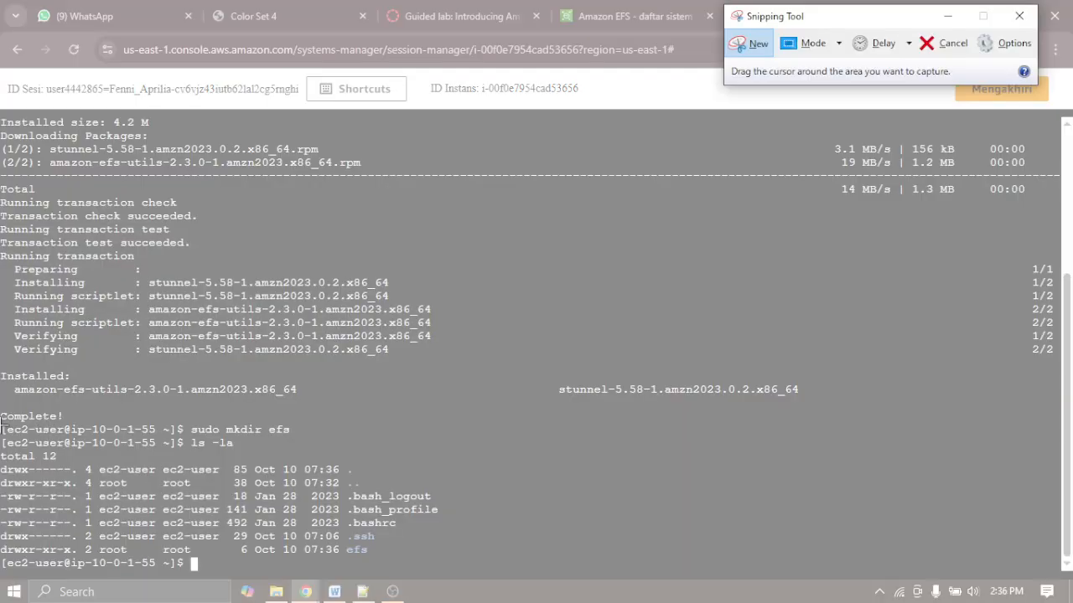
left_click_drag(2, 418, 513, 581)
right_click(306, 497)
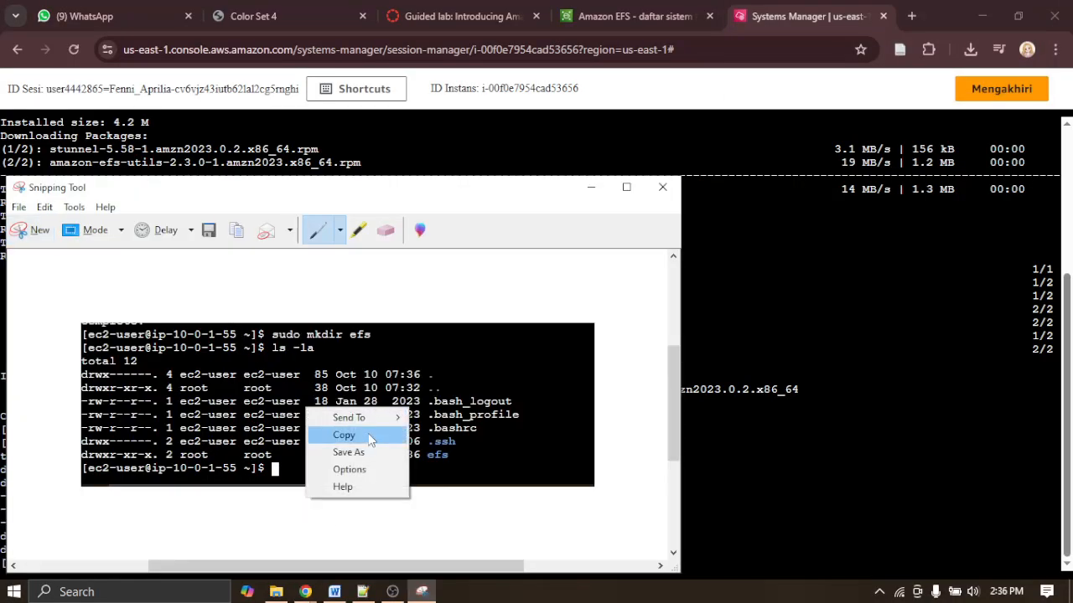
left_click(371, 436)
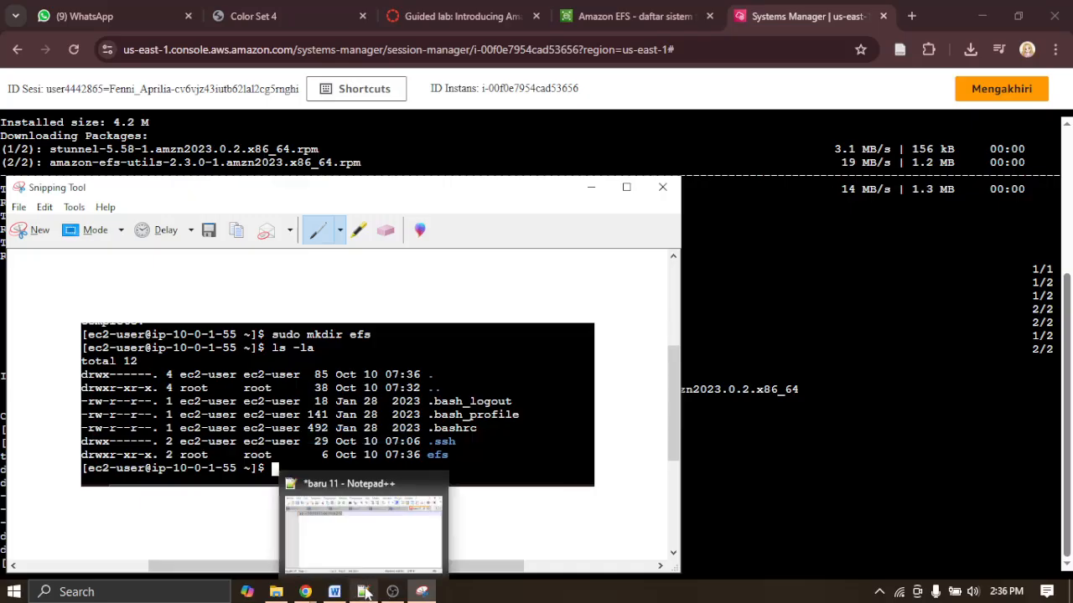
left_click(334, 592)
key("ctrl+v")
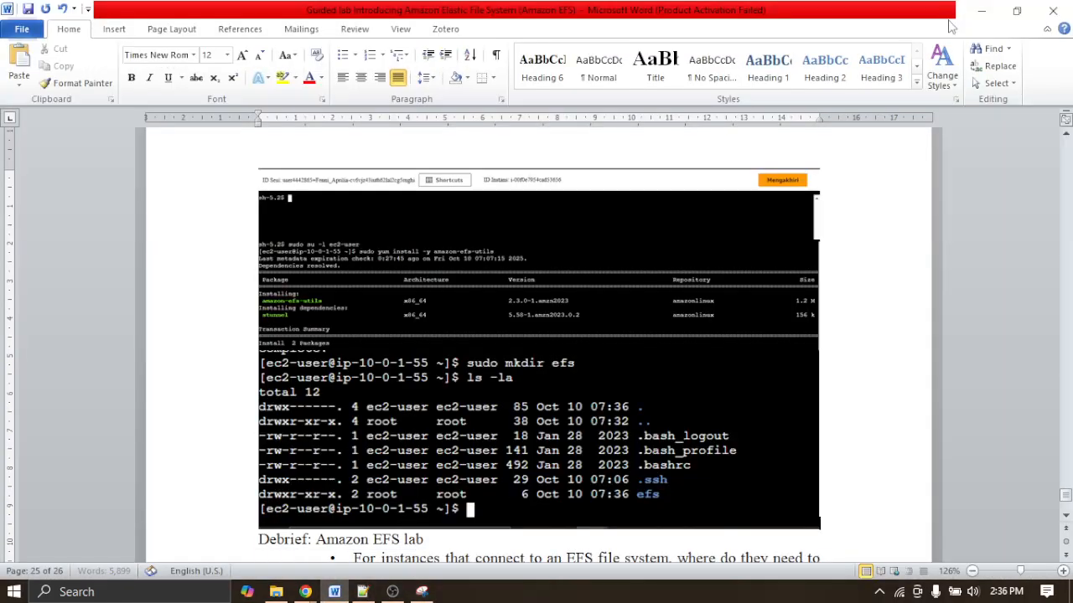
left_click(980, 10)
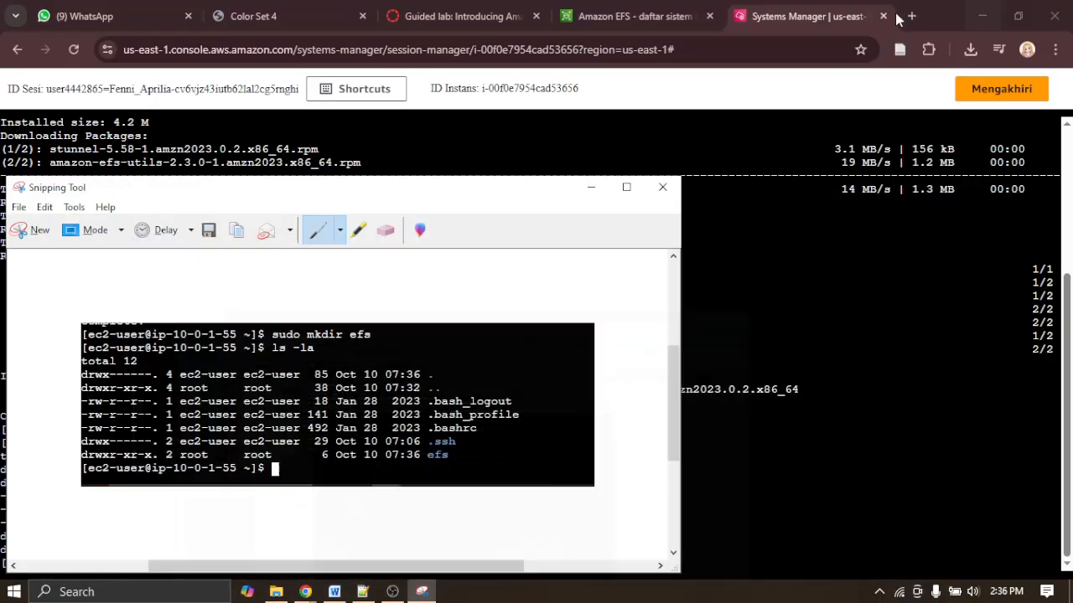
Step: Open the details page of My First EFS File System in the Amazon EFS console
left_click(586, 12)
left_click(614, 12)
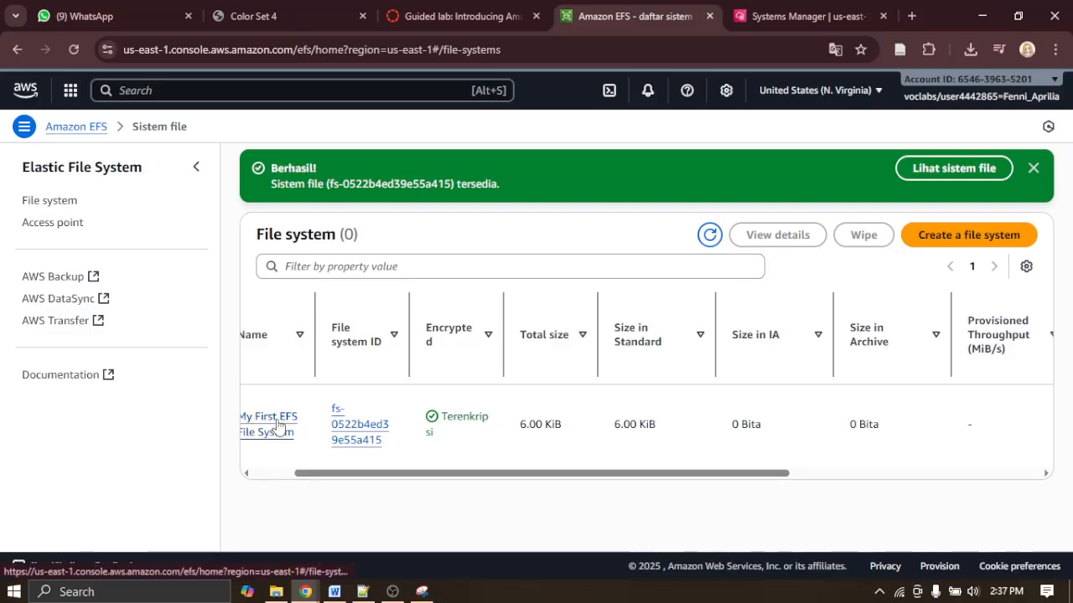
left_click_drag(402, 459, 353, 471)
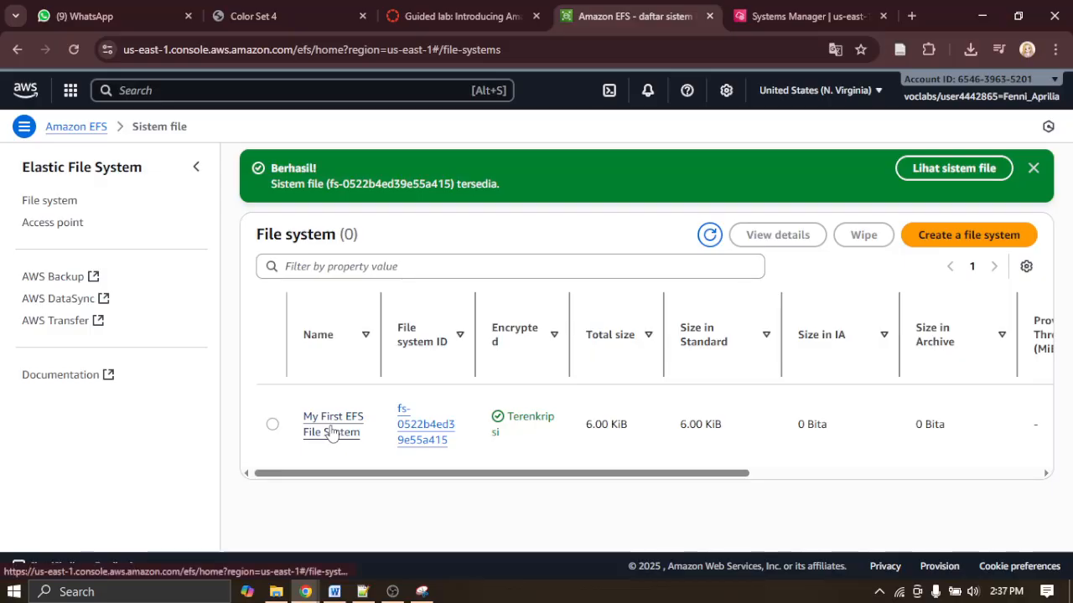
left_click(327, 431)
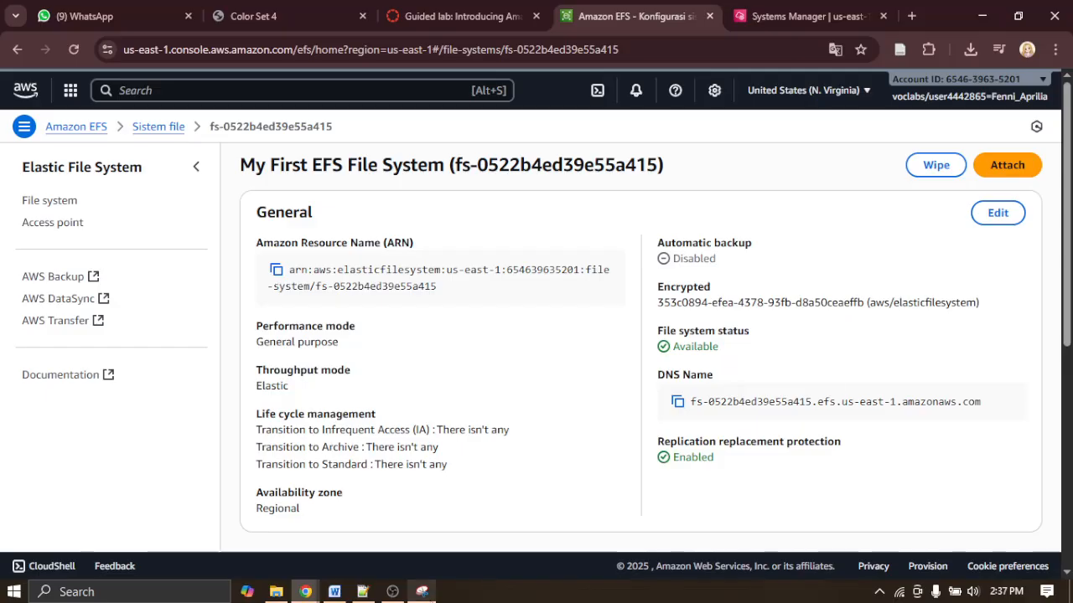
Step: Capture the My First EFS File System details page with Snipping Tool and paste the snip into the Word lab report
key("alt+Tab")
left_click(34, 230)
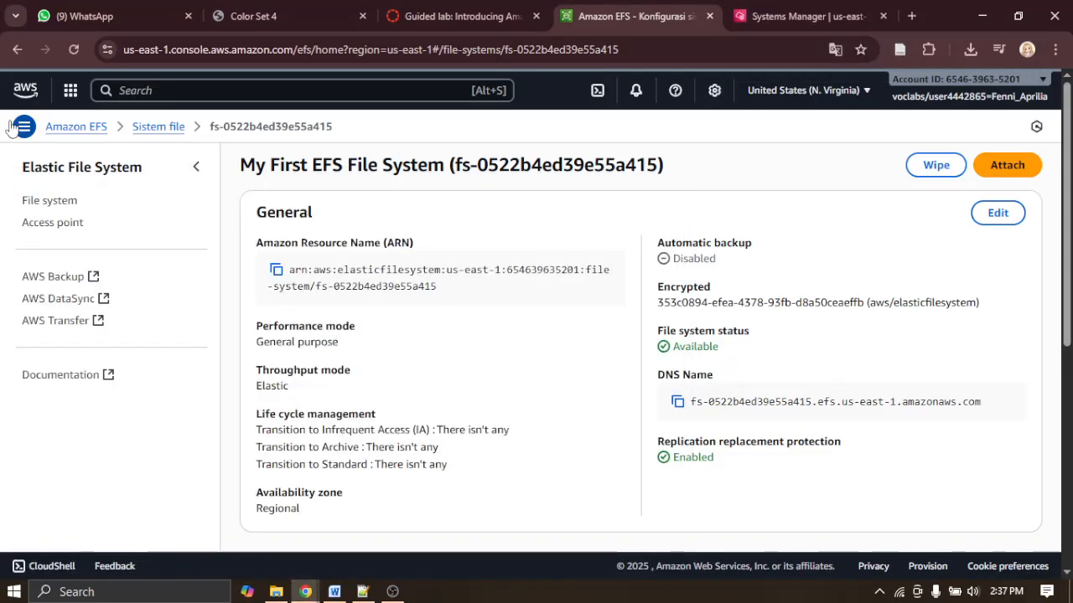
left_click_drag(1, 110, 1068, 528)
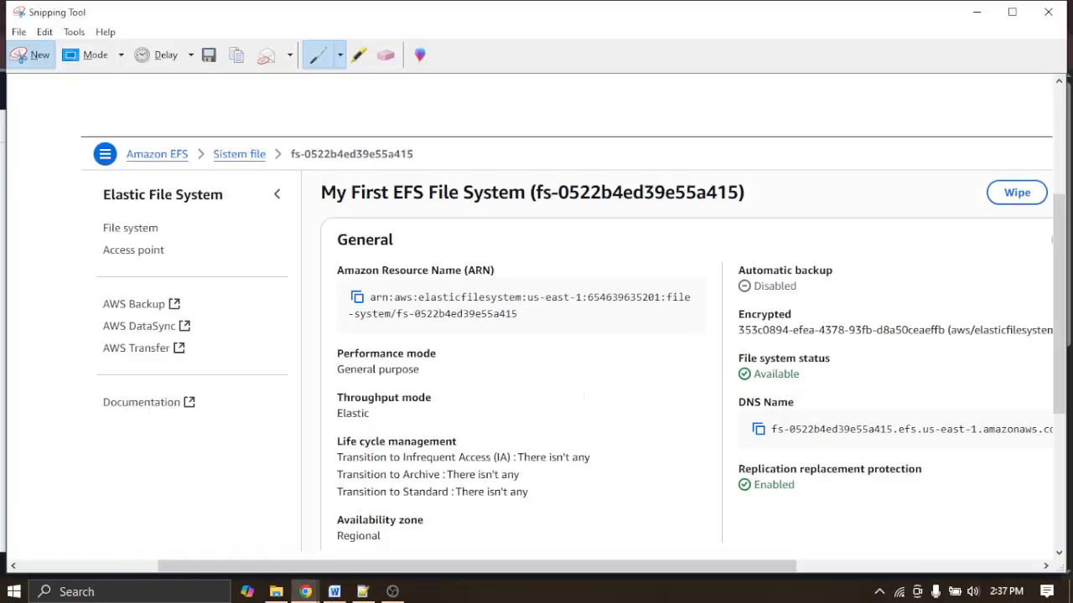
right_click(584, 400)
left_click(620, 426)
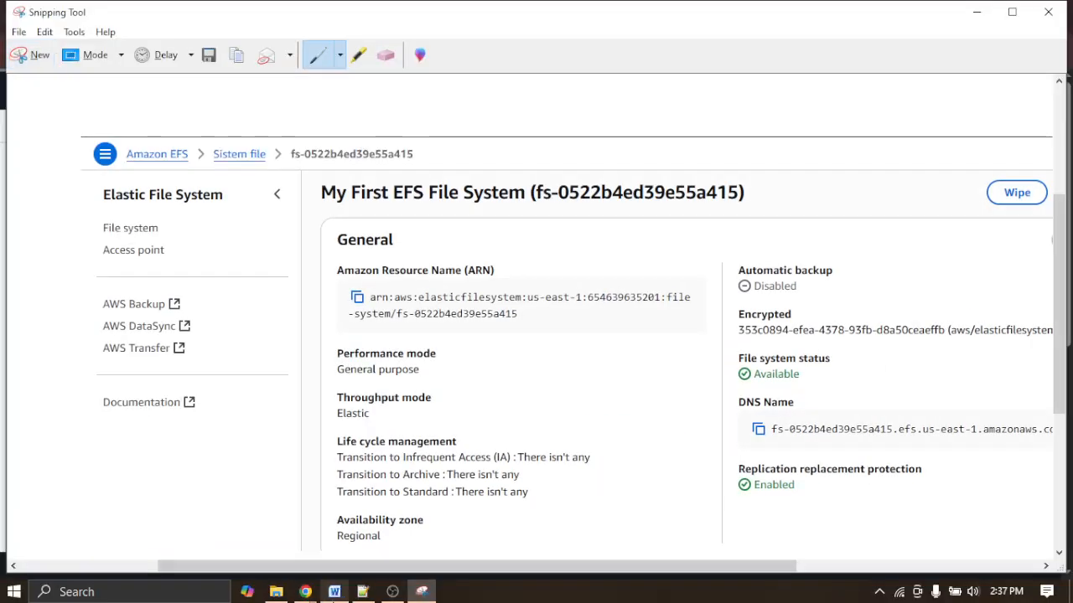
left_click(334, 592)
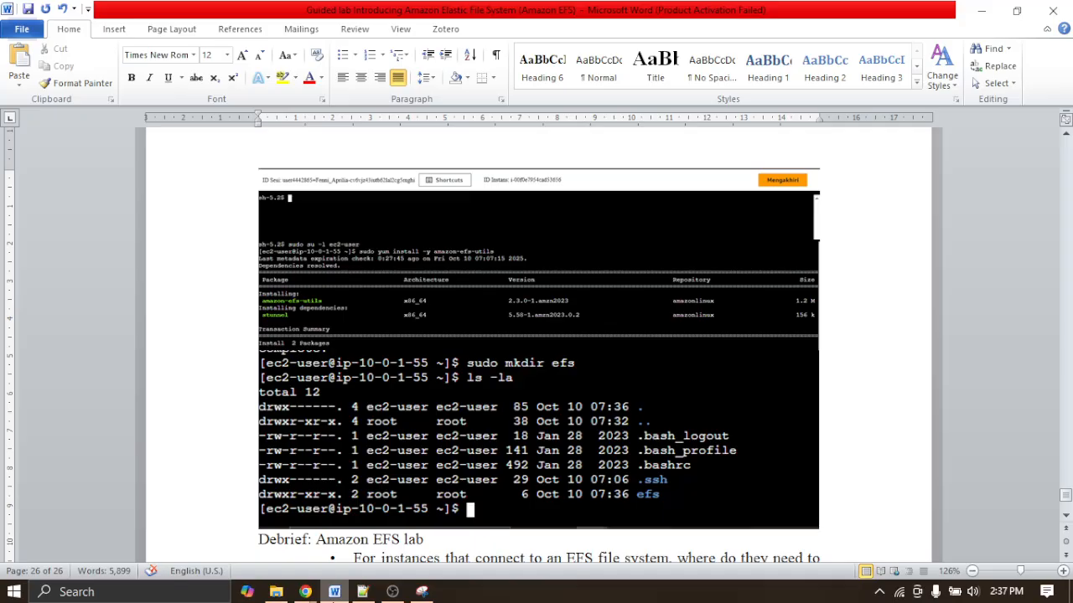
key("ctrl+v")
left_click(980, 10)
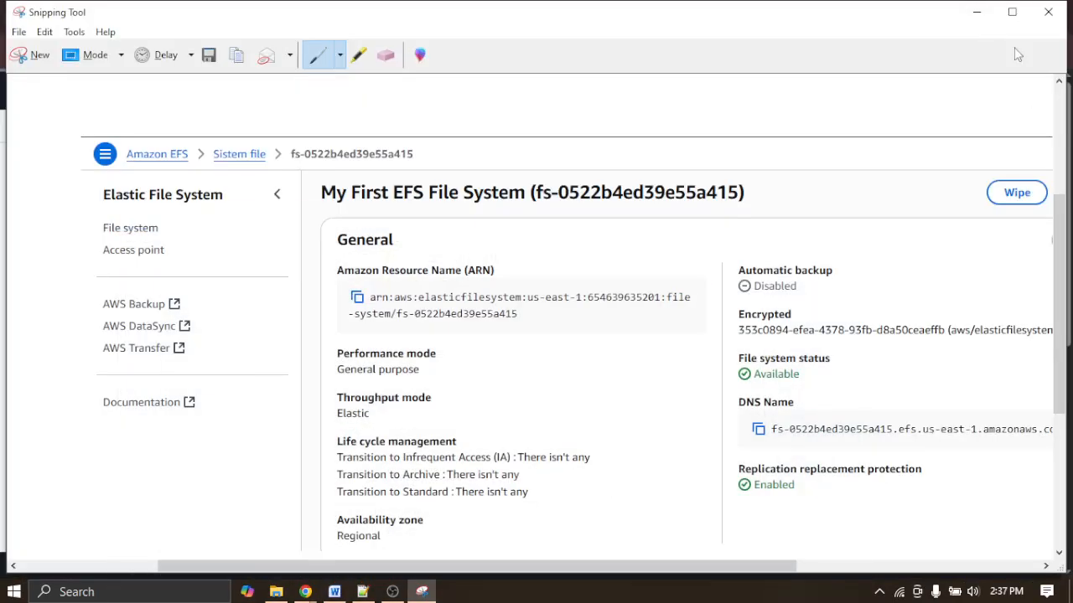
left_click(976, 11)
Step: Open the file system's Attach instructions, view the Install via IP variant, and return to Install via DNS
left_click(1013, 167)
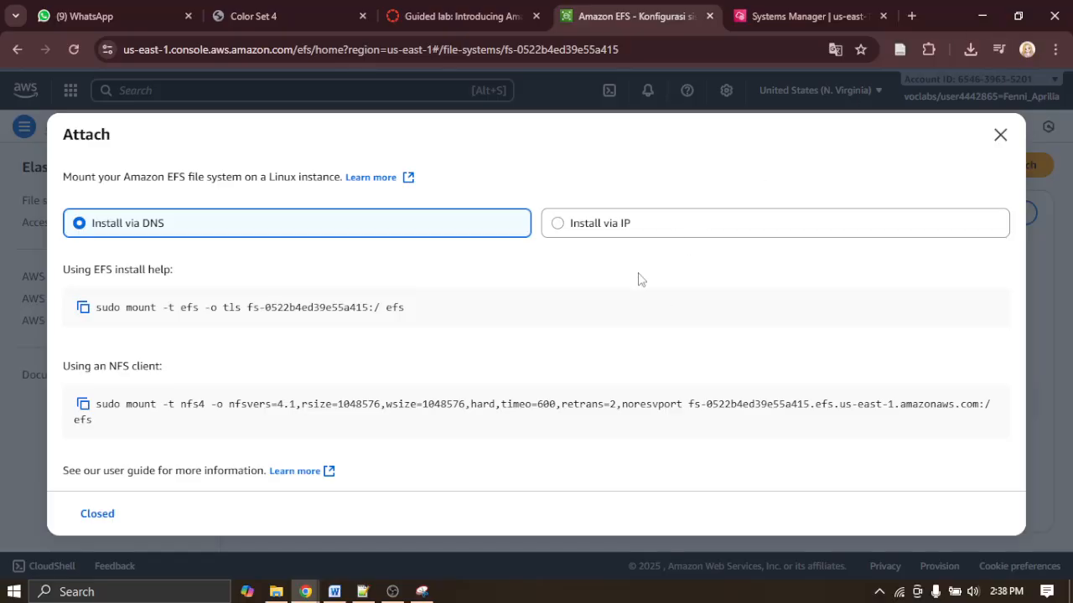
left_click(618, 222)
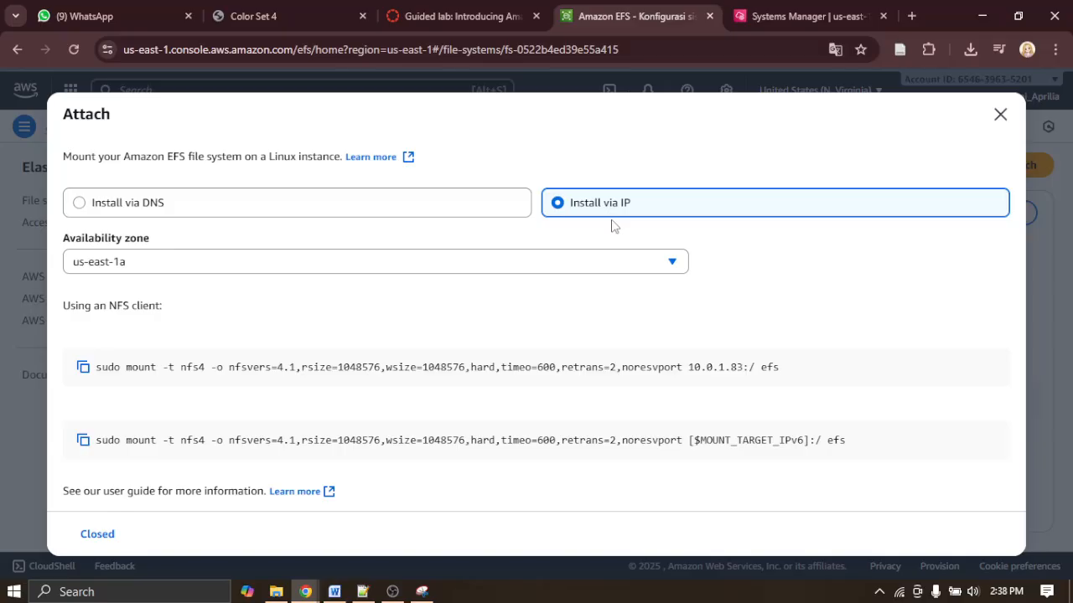
left_click(261, 211)
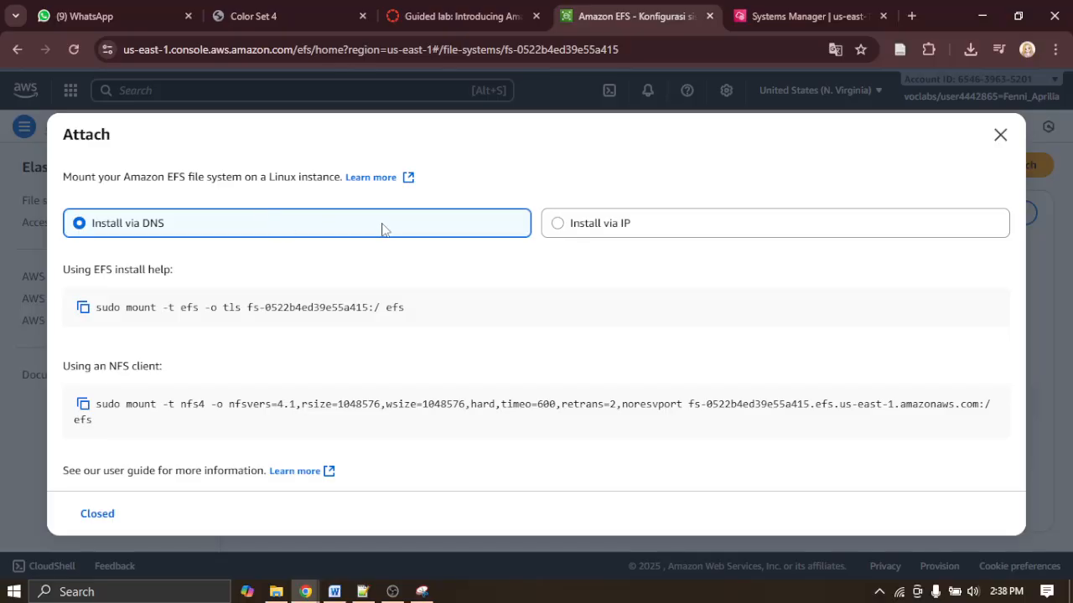
Step: Following lab step 27, copy the NFS client mount command from the Attach instructions and paste it into Notepad++ below the security group ID
left_click(452, 12)
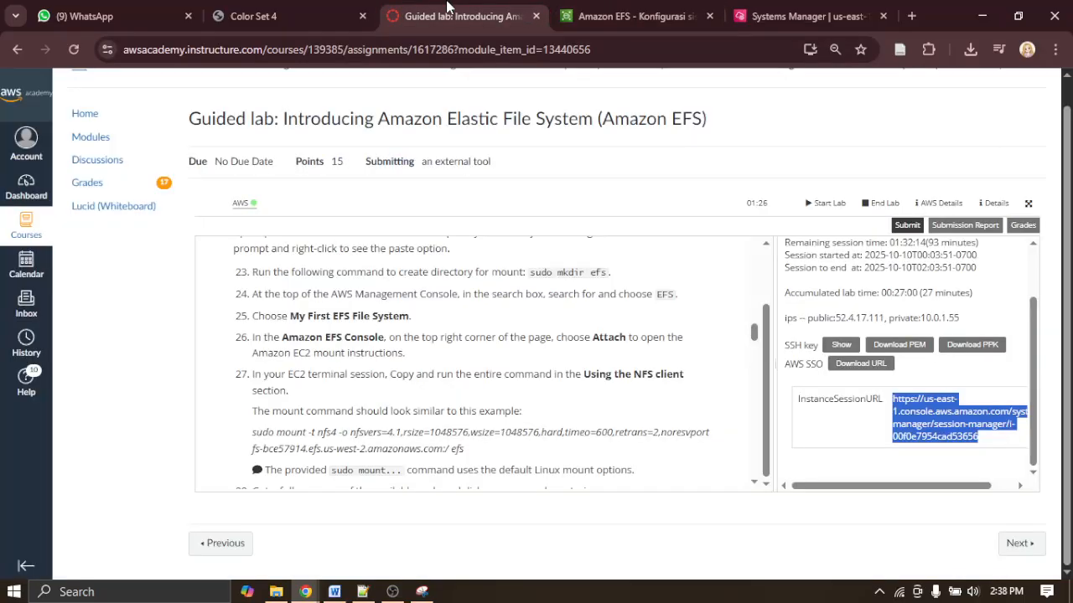
scroll(381, 381, "down", 2)
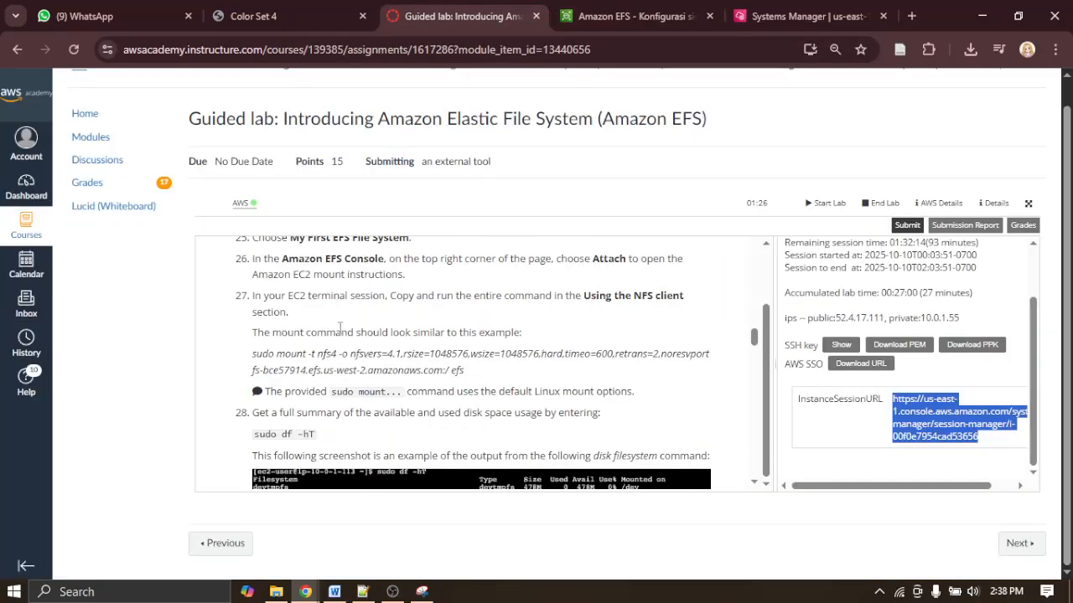
left_click_drag(364, 295, 515, 297)
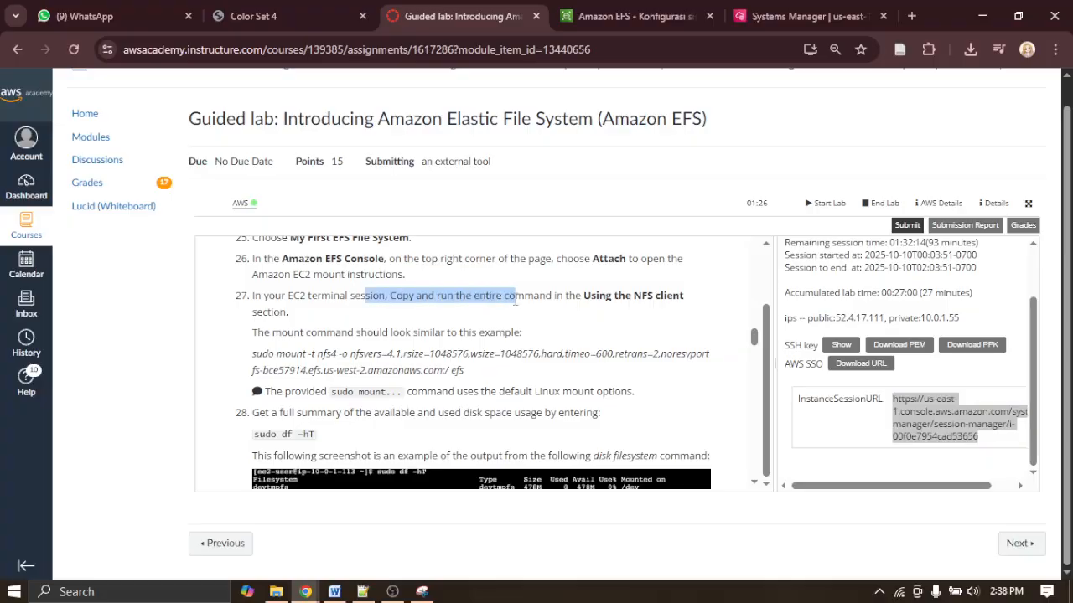
left_click(263, 324)
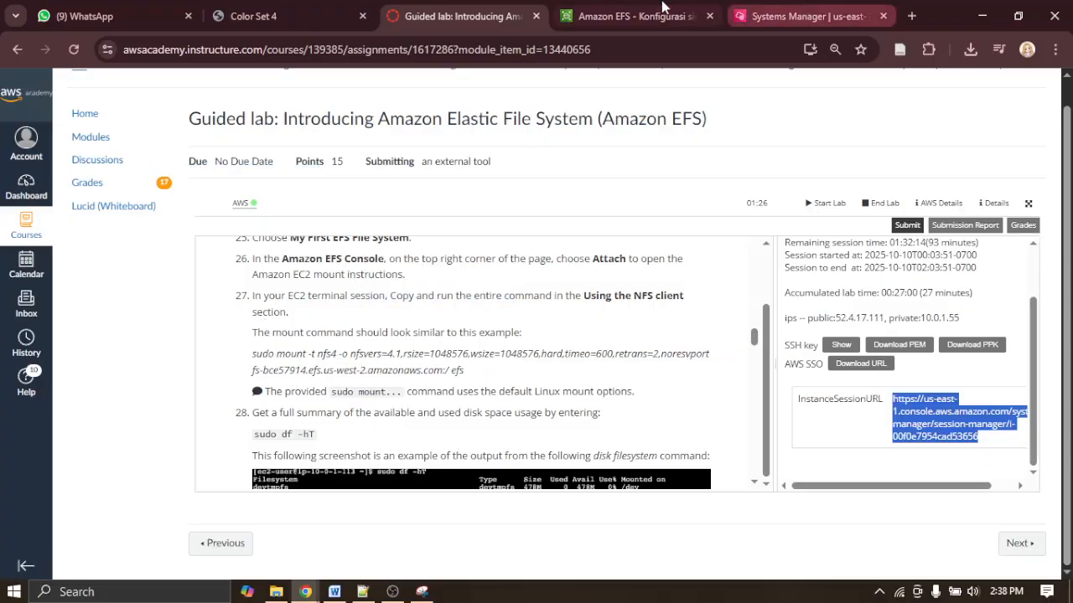
left_click(630, 16)
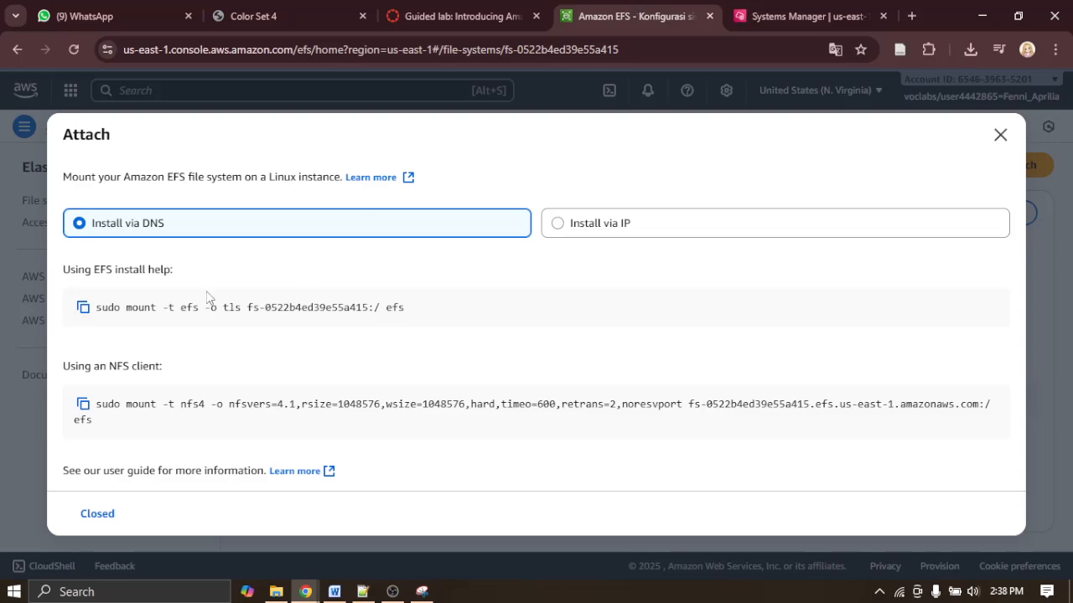
left_click(83, 406)
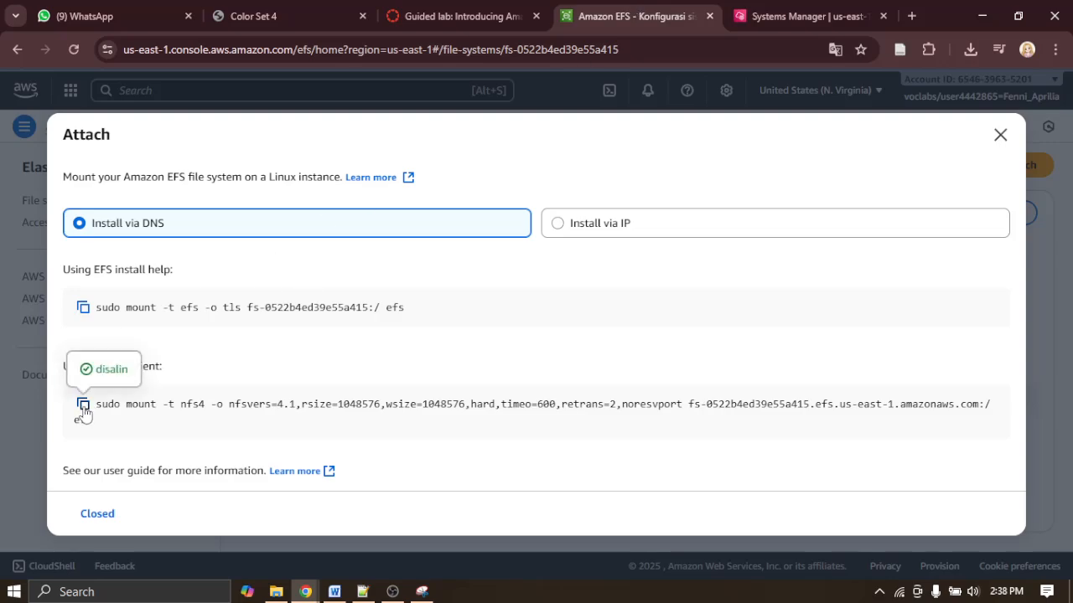
left_click(363, 591)
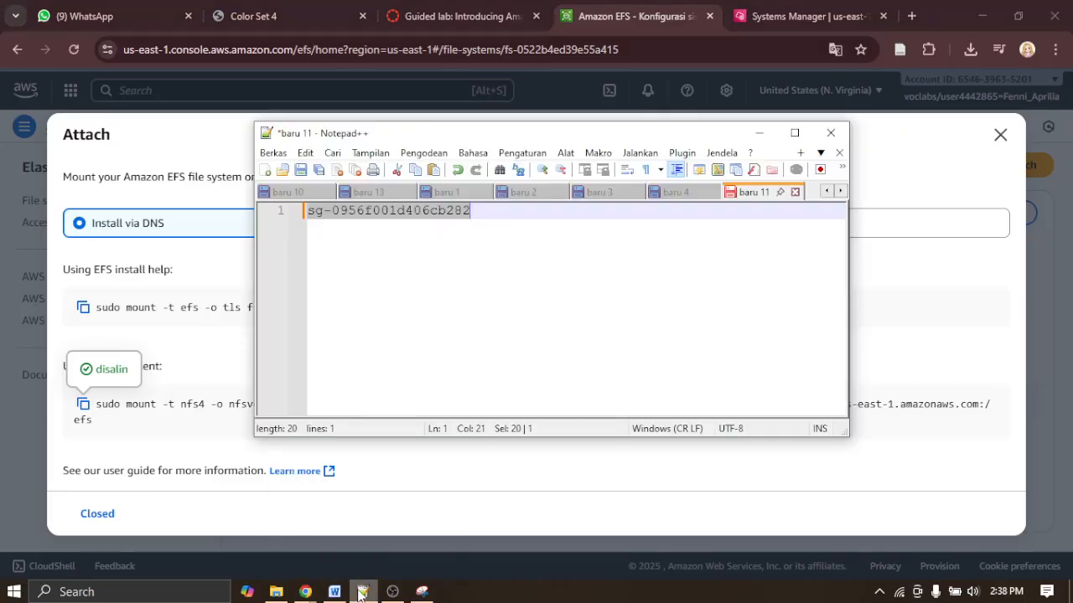
key("Return")
key("Return")
key("Return")
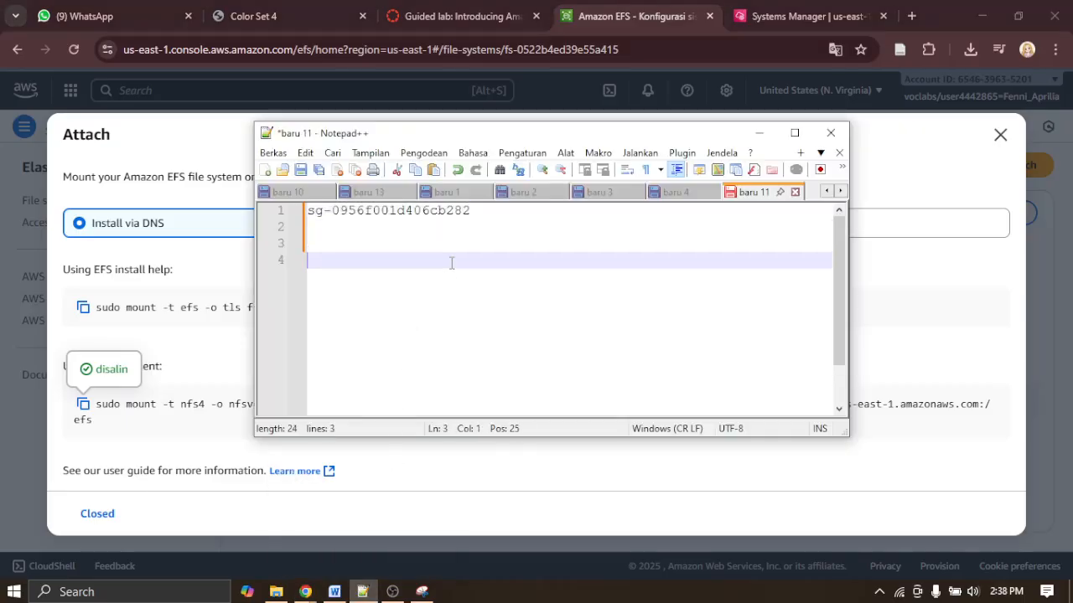
key("ctrl+v")
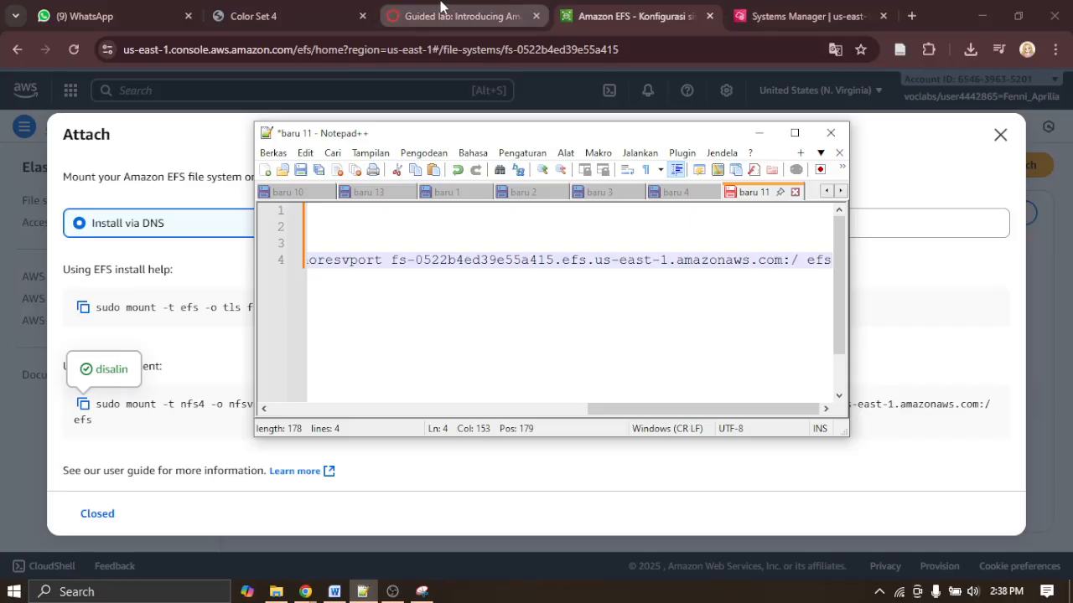
Step: Recheck the lab's mount instructions, capture the Attach dialog with Snipping Tool, and paste the snip into the Word lab report
left_click(442, 9)
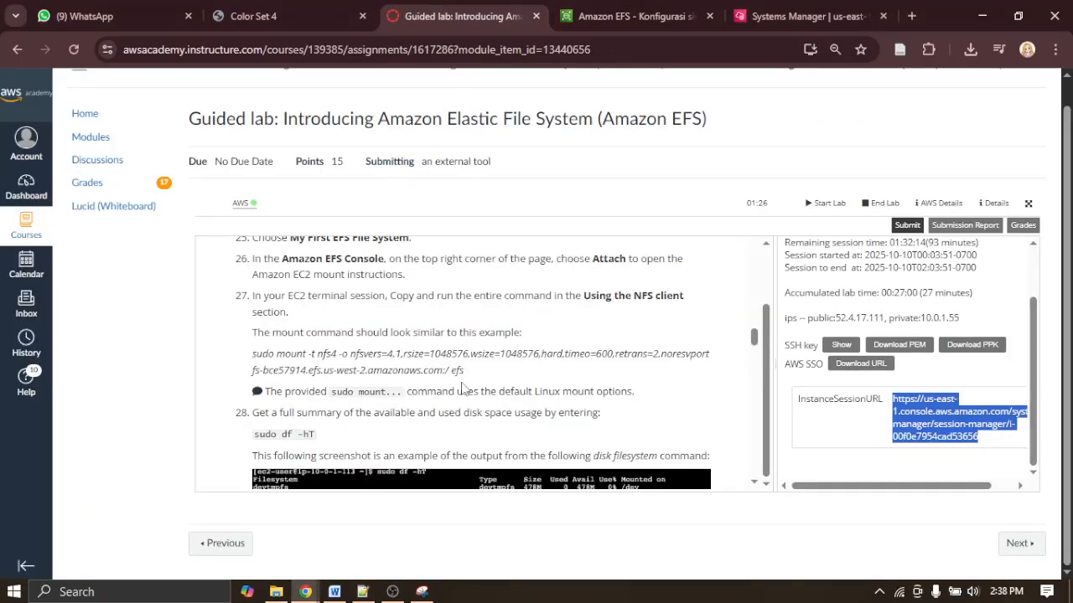
left_click(627, 9)
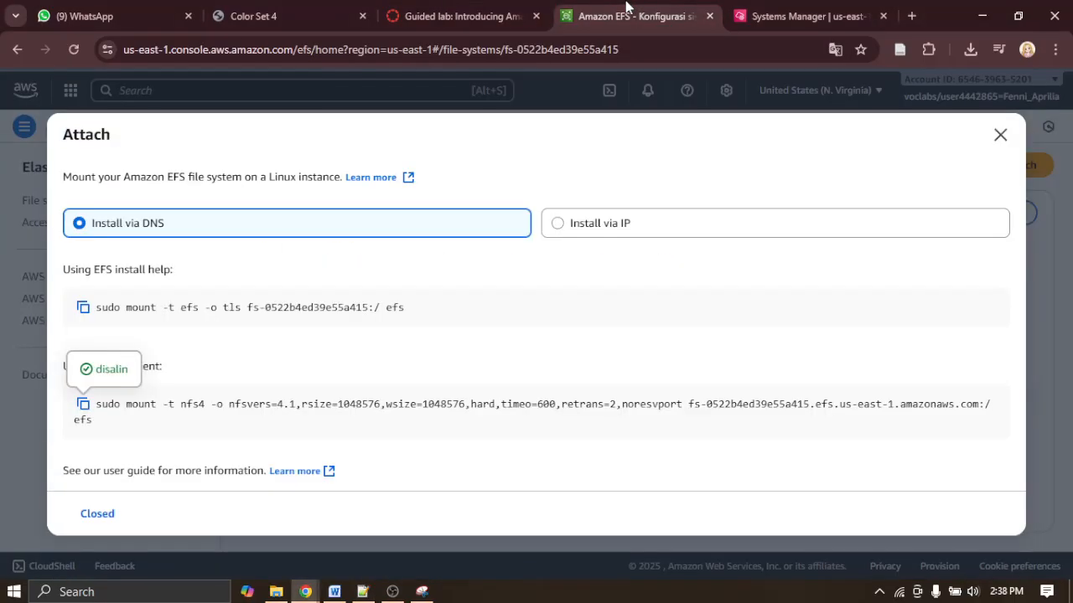
left_click(525, 8)
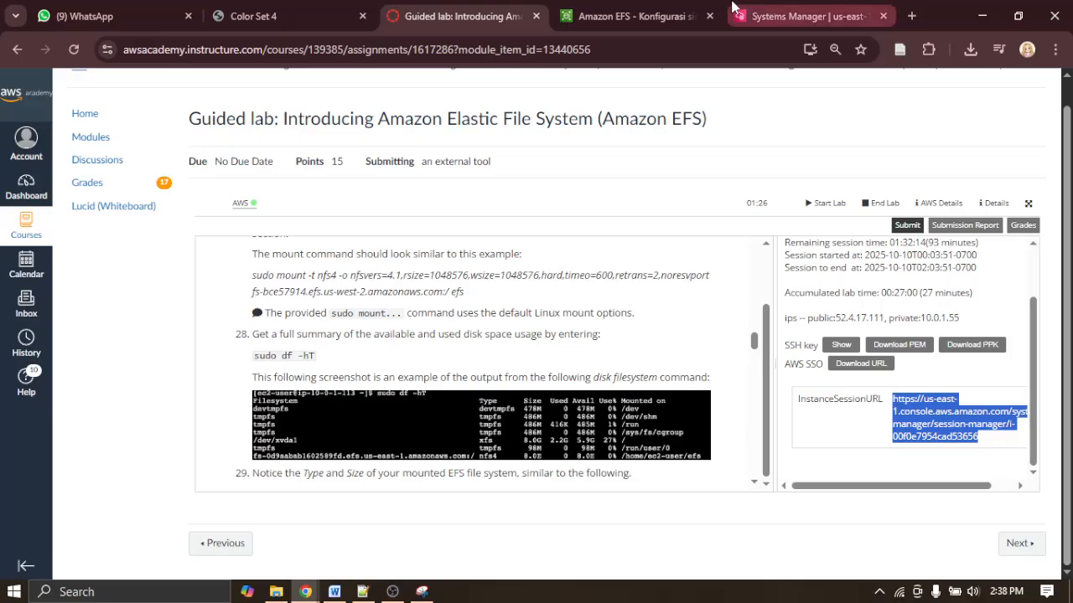
left_click(628, 16)
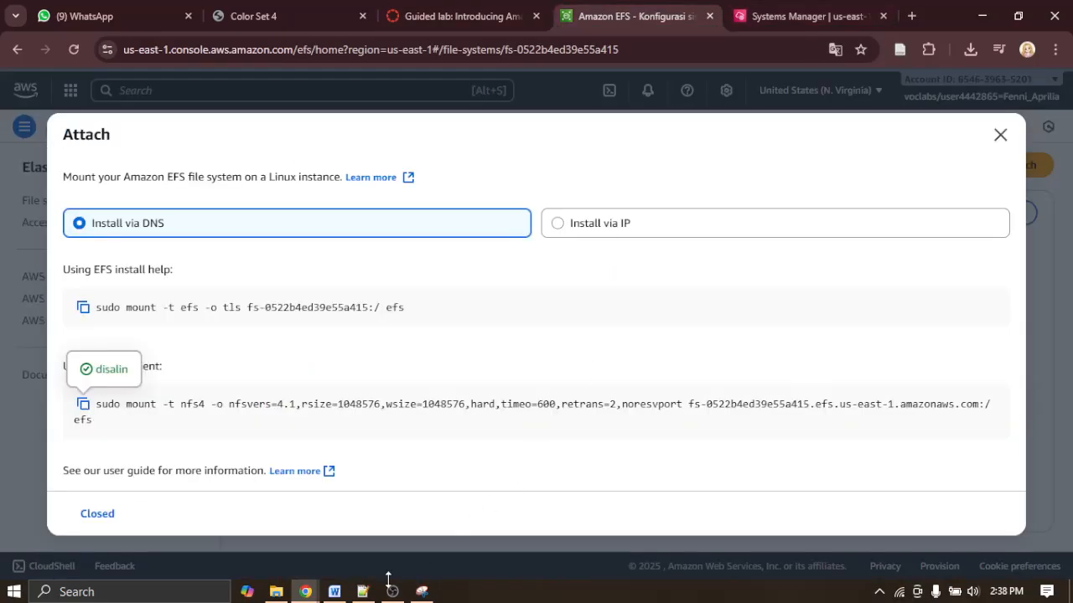
left_click(410, 591)
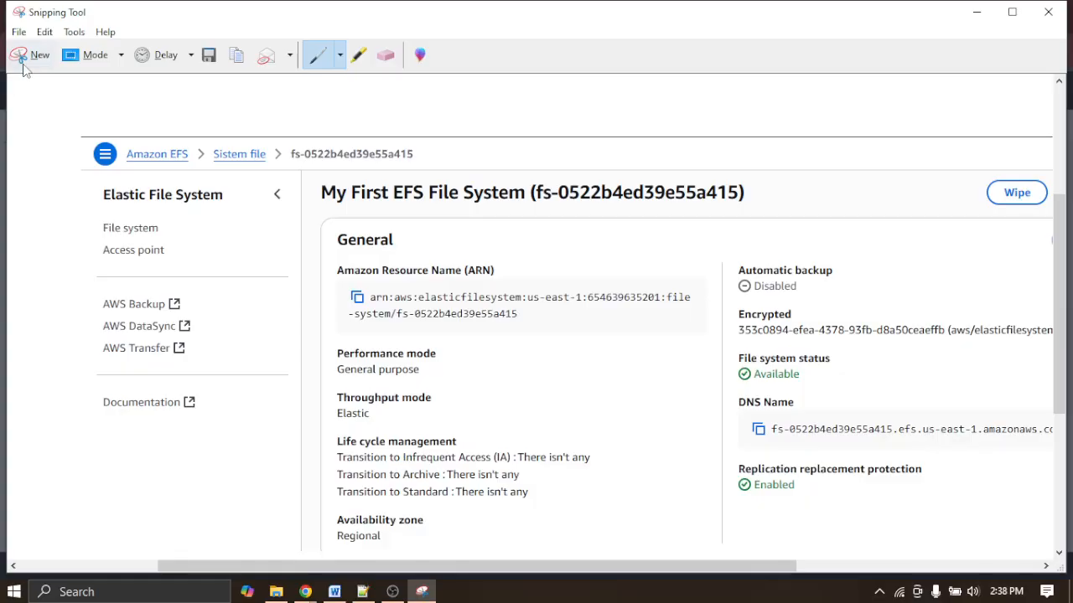
left_click(27, 60)
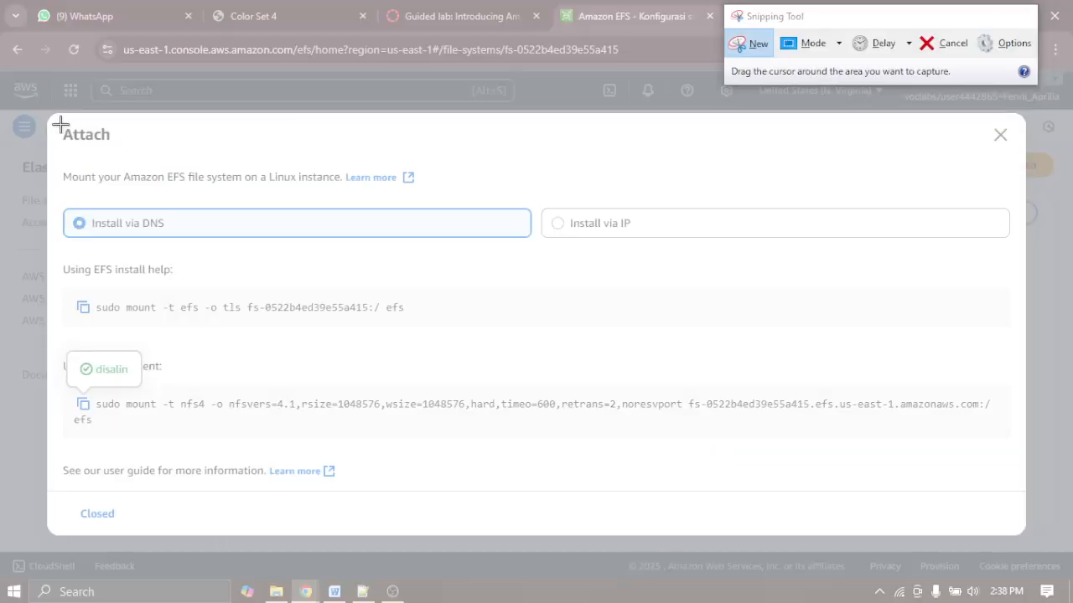
left_click_drag(53, 120, 1018, 537)
right_click(611, 395)
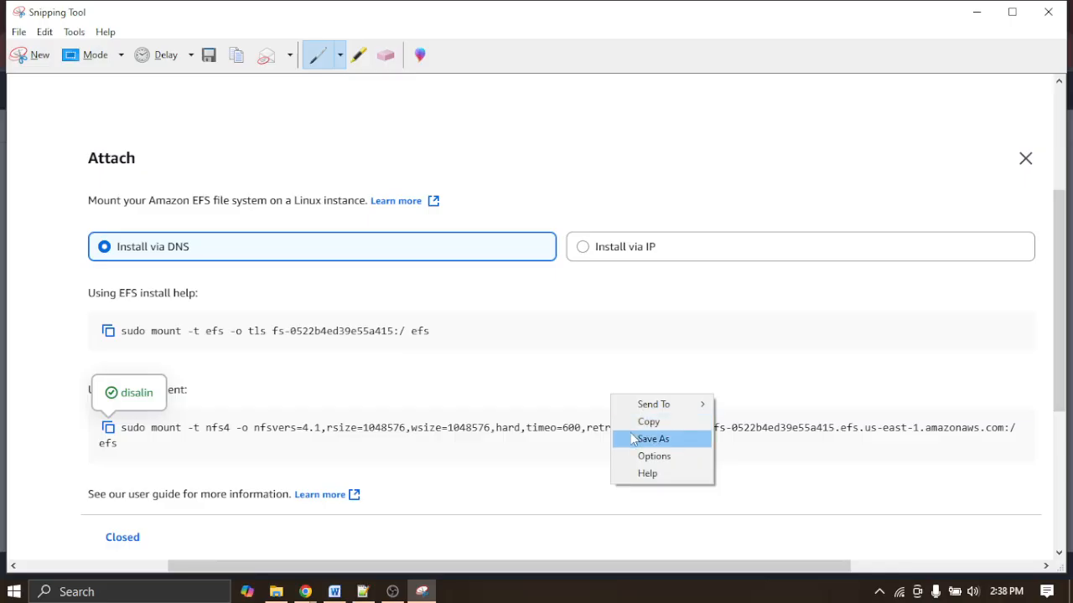
left_click(632, 424)
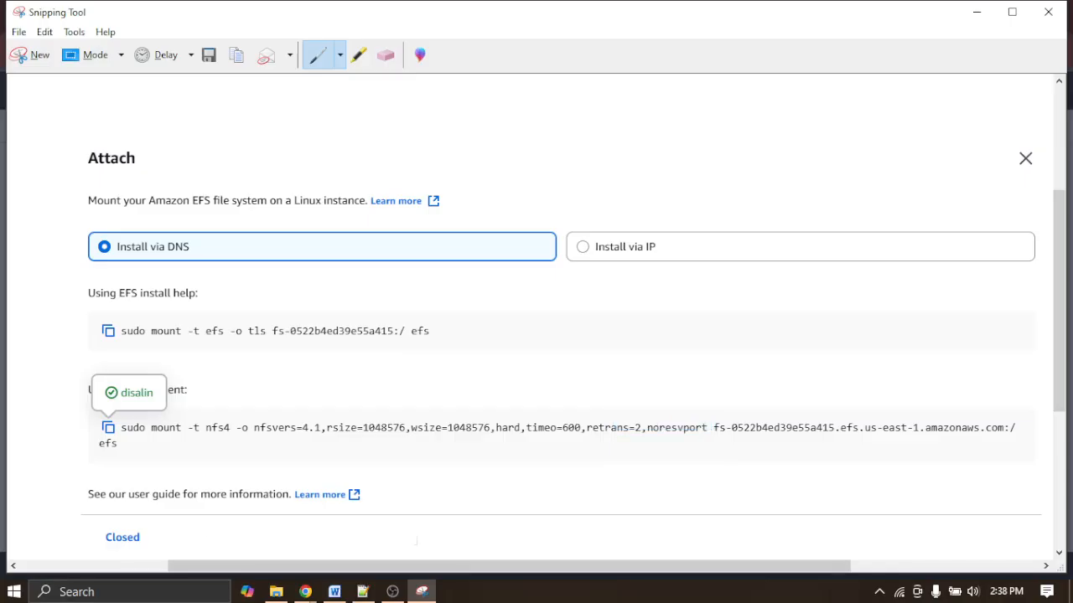
left_click(333, 591)
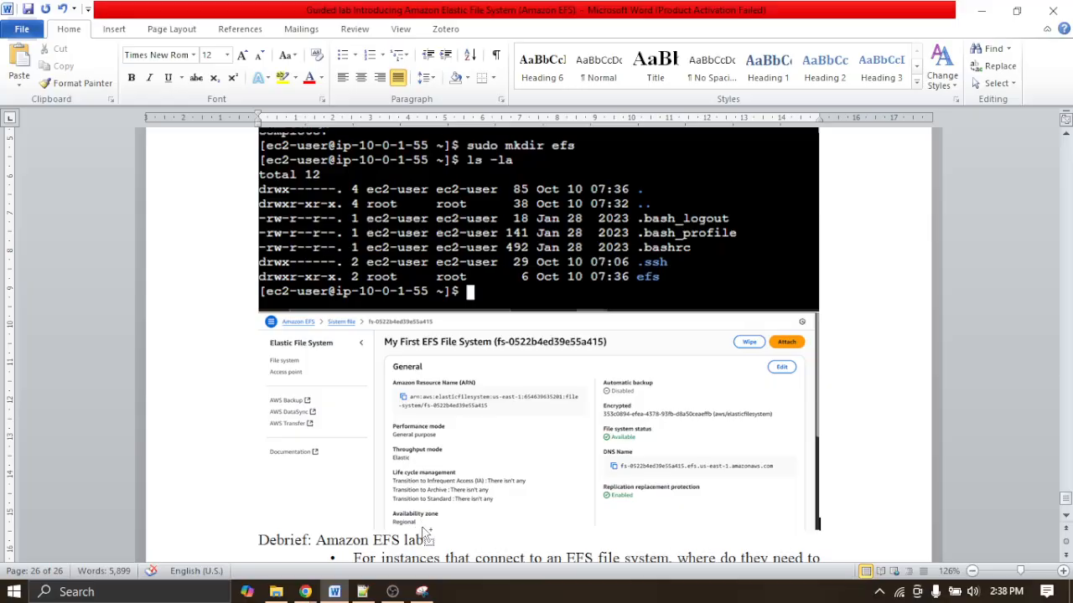
key("ctrl+v")
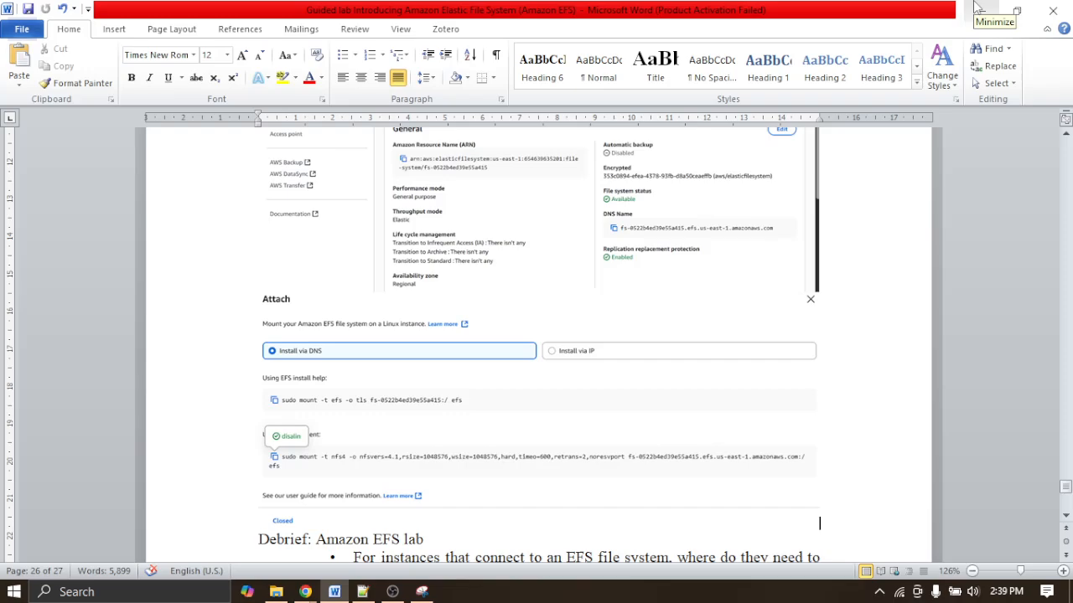
left_click(977, 8)
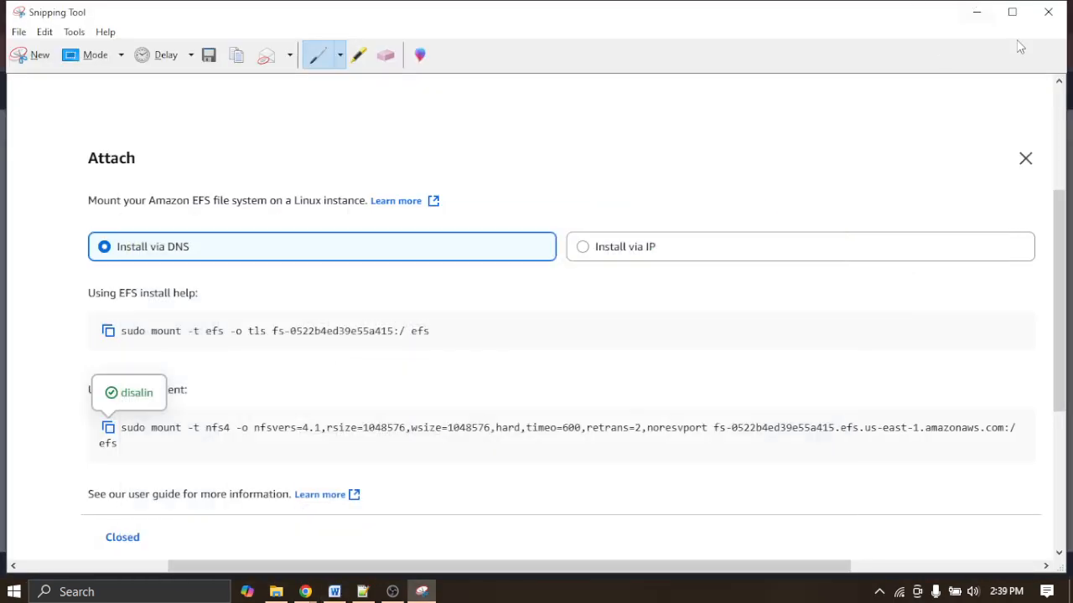
left_click(976, 12)
Step: Switch to the Session Manager terminal and try to paste the mount command at its prompt
left_click(804, 10)
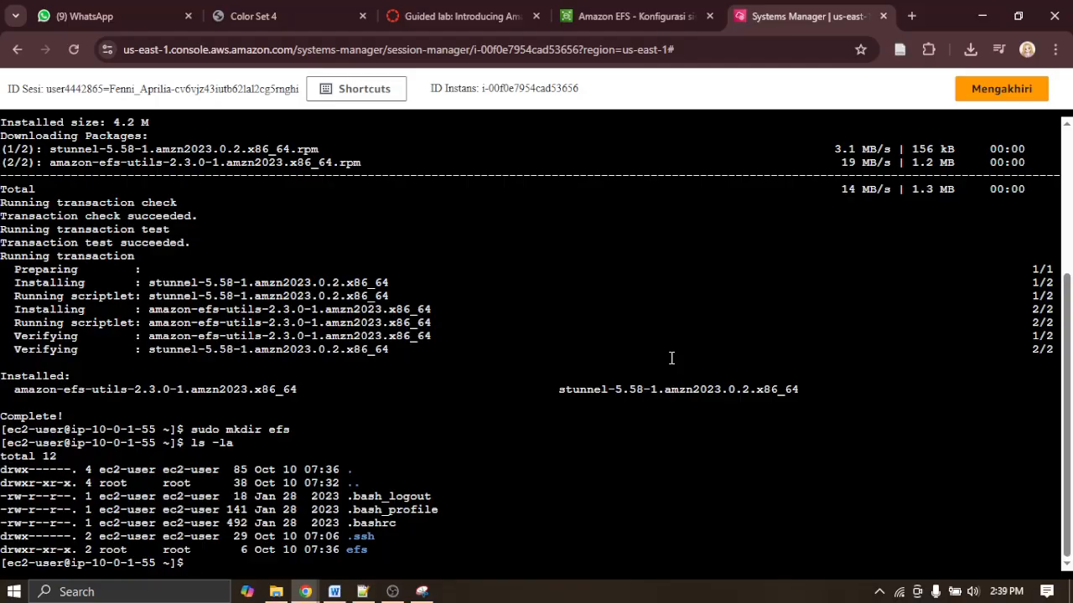
right_click(611, 534)
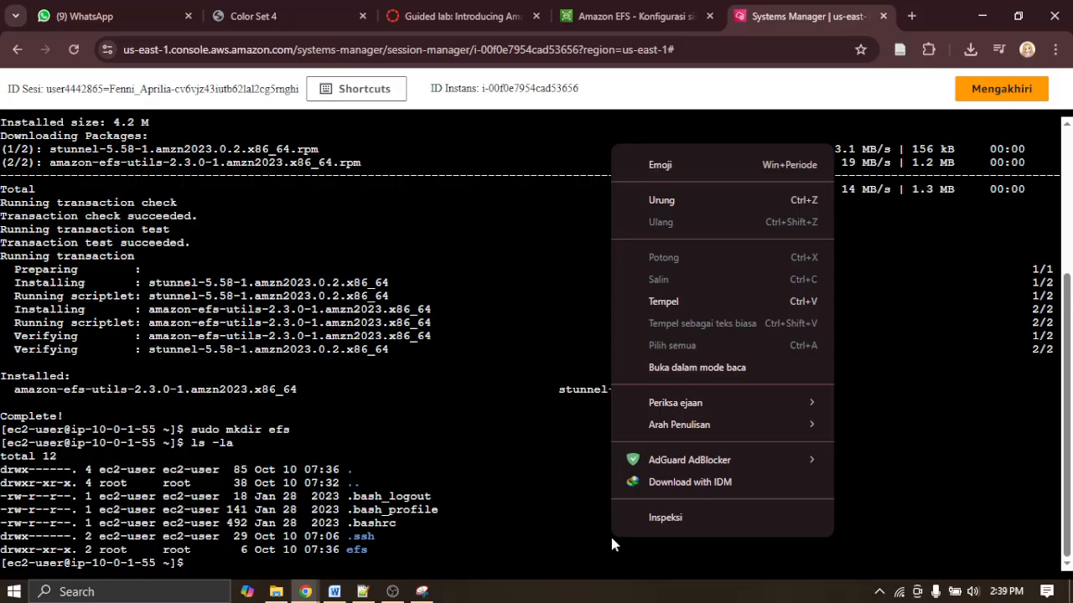
left_click(669, 303)
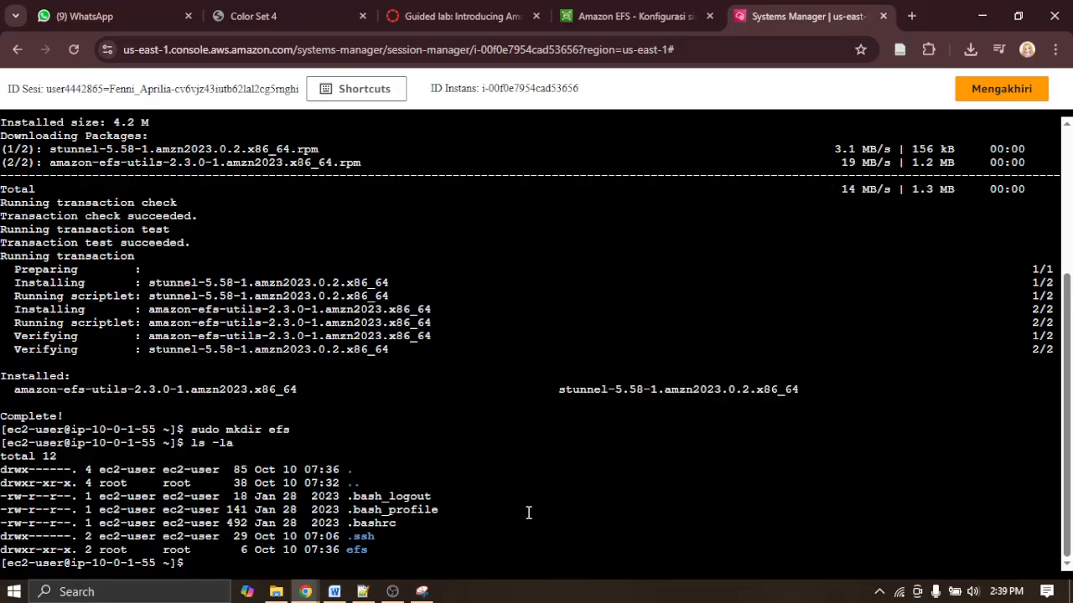
Step: Copy the NFS mount command from Notepad++ and paste it at the Session Manager terminal prompt
left_click(362, 591)
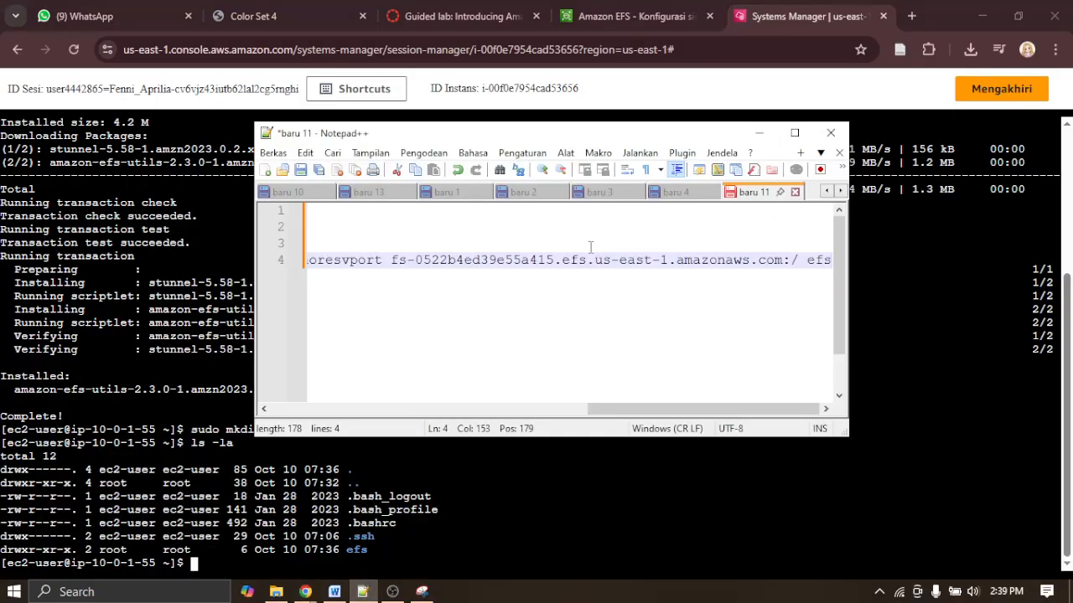
right_click(664, 280)
left_click(695, 241)
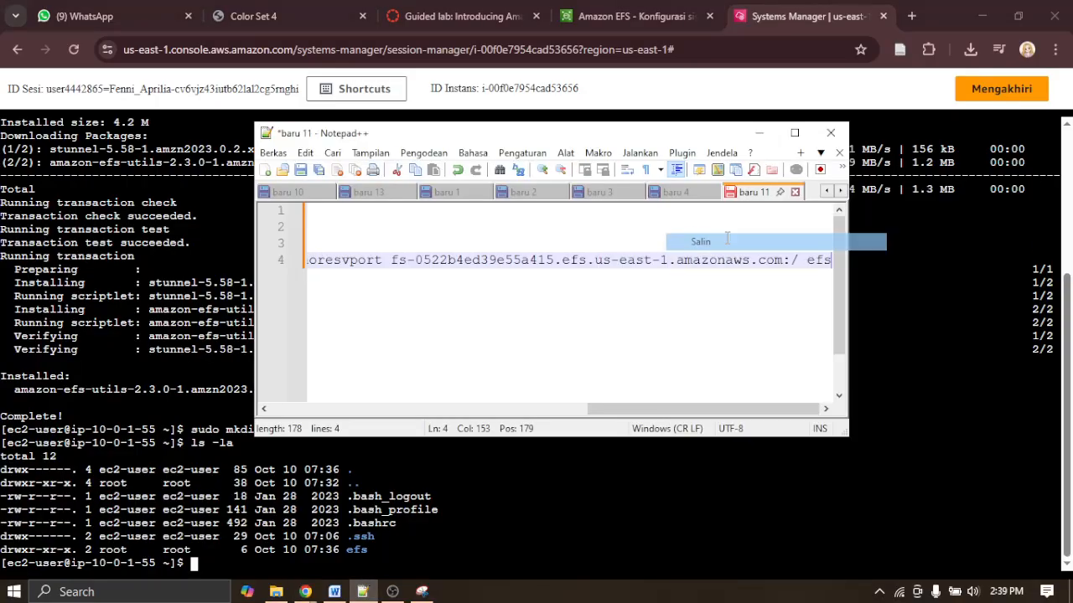
left_click(560, 557)
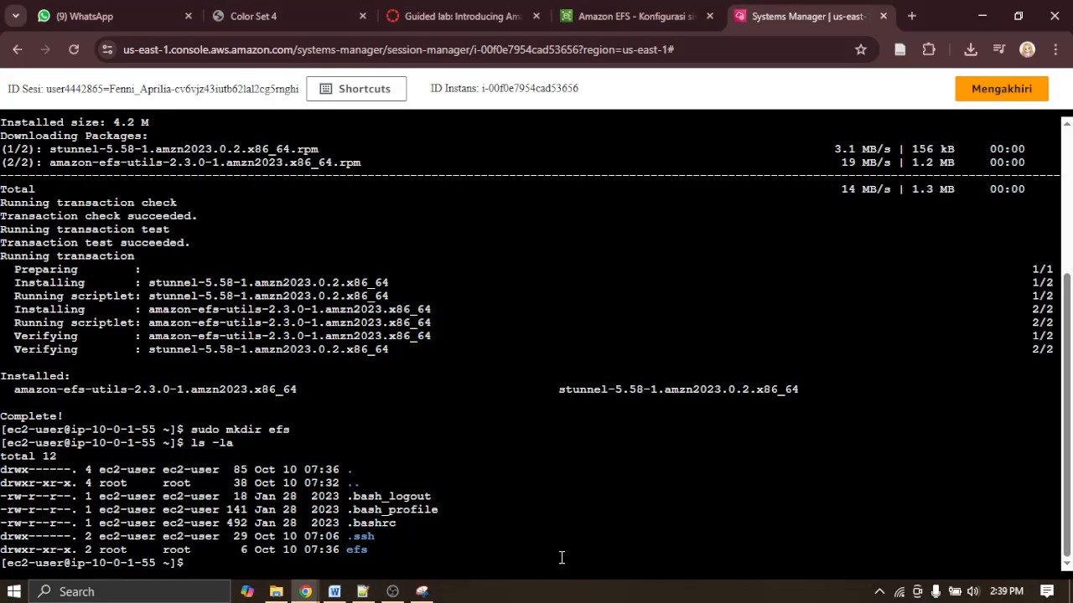
scroll(561, 558, "up", 3)
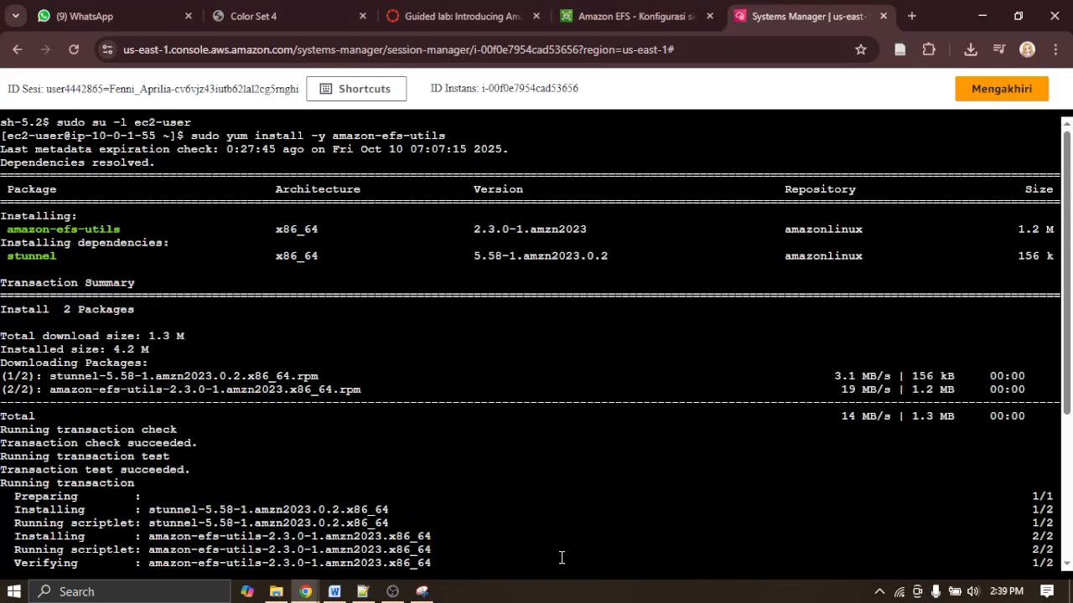
scroll(561, 558, "down", 3)
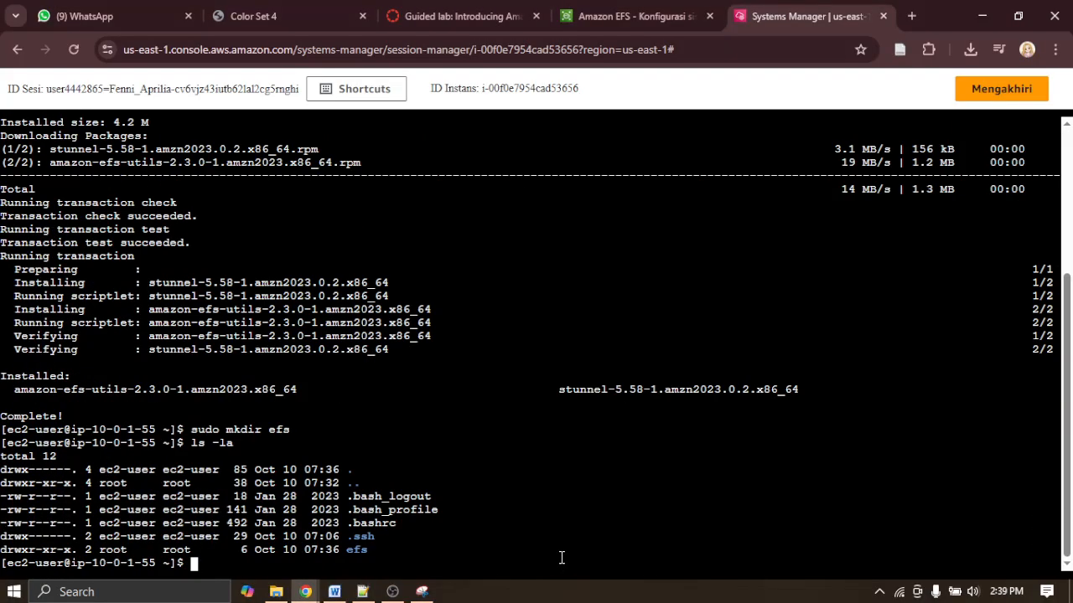
left_click(560, 11)
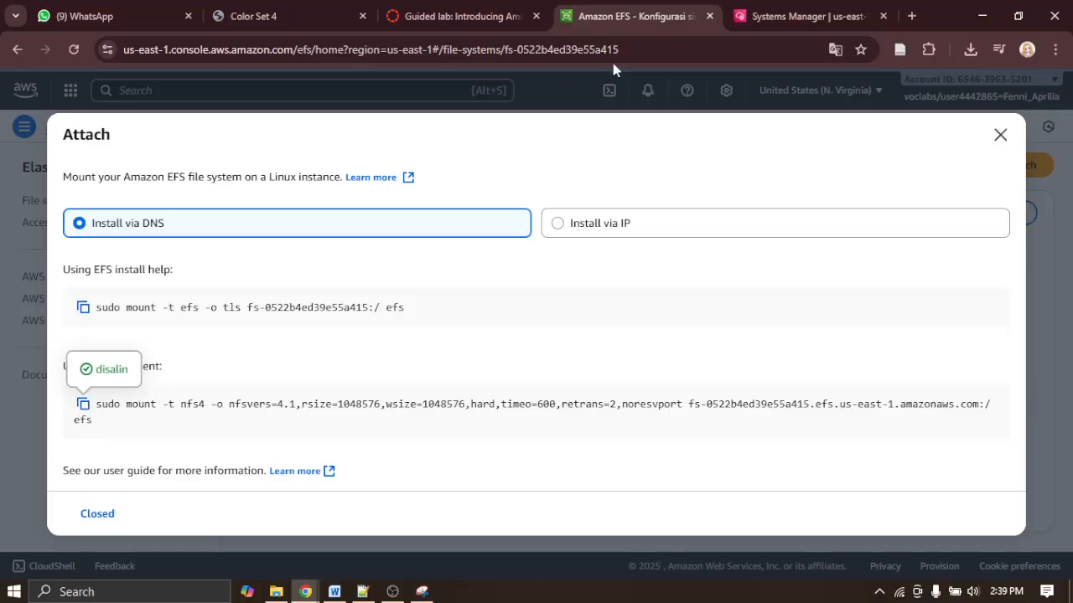
left_click(800, 16)
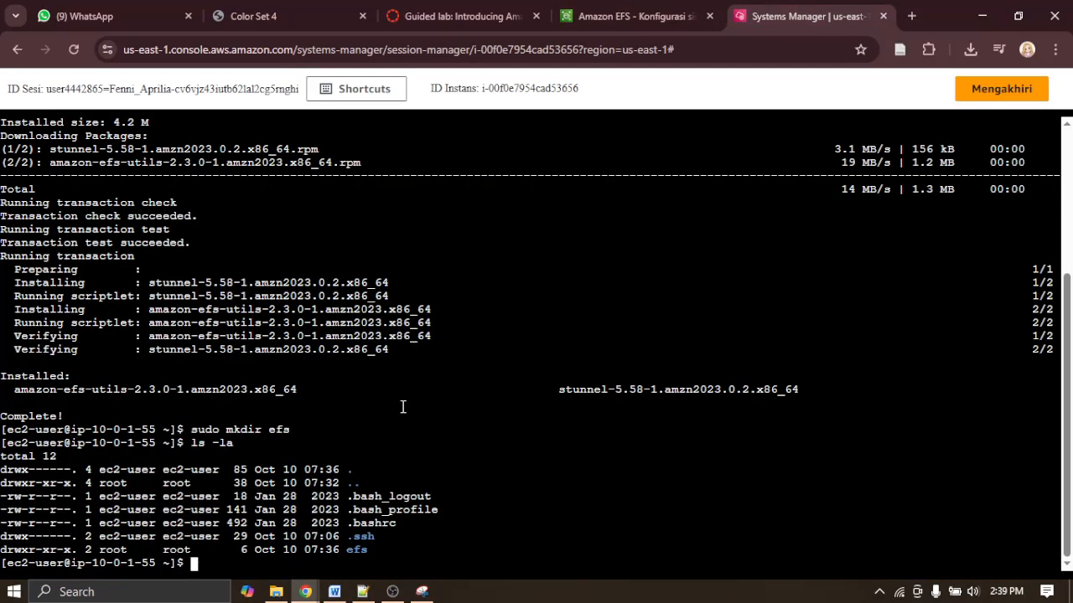
right_click(353, 554)
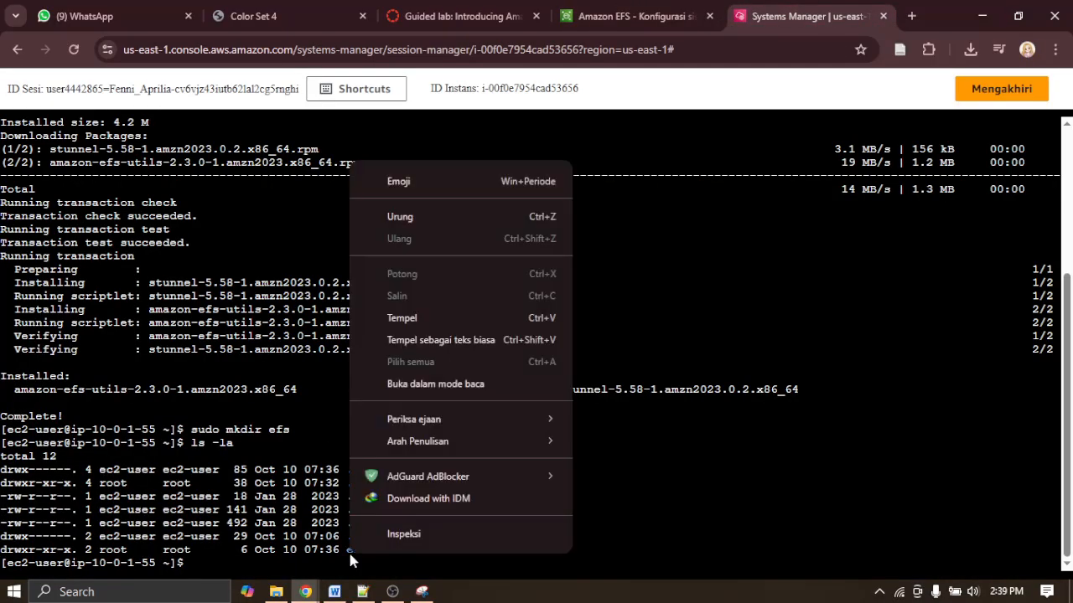
left_click(419, 317)
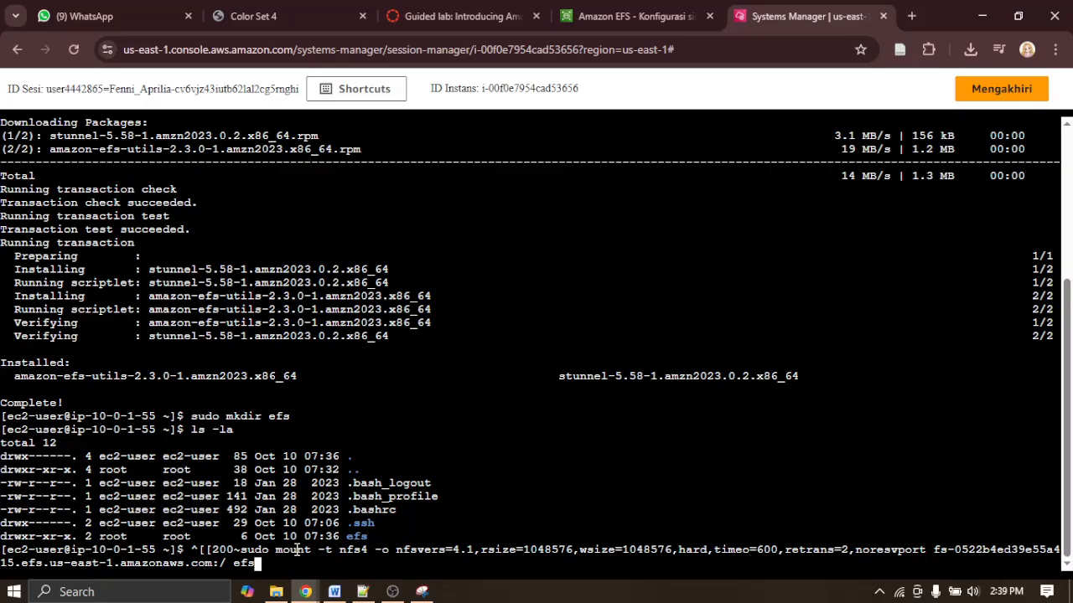
Step: Delete the stray ^[[200~ characters in front of sudo in the pasted mount command
key("Left")
key("Left")
key("Left")
key("Left")
key("Left")
key("Left")
key("Left")
key("Left")
key("Left")
key("Left")
key("Left")
key("Left")
key("Left")
key("Left")
key("Left")
key("Left")
key("Left")
key("Left")
key("Left")
key("Left")
key("Left")
key("Left")
key("Left")
key("Left")
key("Left")
key("Left")
key("Left")
key("Left")
key("Left")
key("Left")
key("Left")
key("Left")
key("Left")
key("Left")
key("Left")
key("Left")
key("Left")
key("Left")
key("Left")
key("Left")
key("Left")
key("Left")
key("Left")
key("Left")
key("Left")
key("Left")
key("Left")
key("Left")
key("Left")
key("Left")
key("Left")
key("Left")
key("Left")
key("Left")
key("Left")
key("Left")
key("Left")
key("Left")
key("Left")
key("Left")
key("Right")
key("Right")
key("Right")
key("Right")
key("BackSpace")
key("BackSpace")
key("BackSpace")
key("BackSpace")
key("BackSpace")
key("BackSpace")
key("BackSpace")
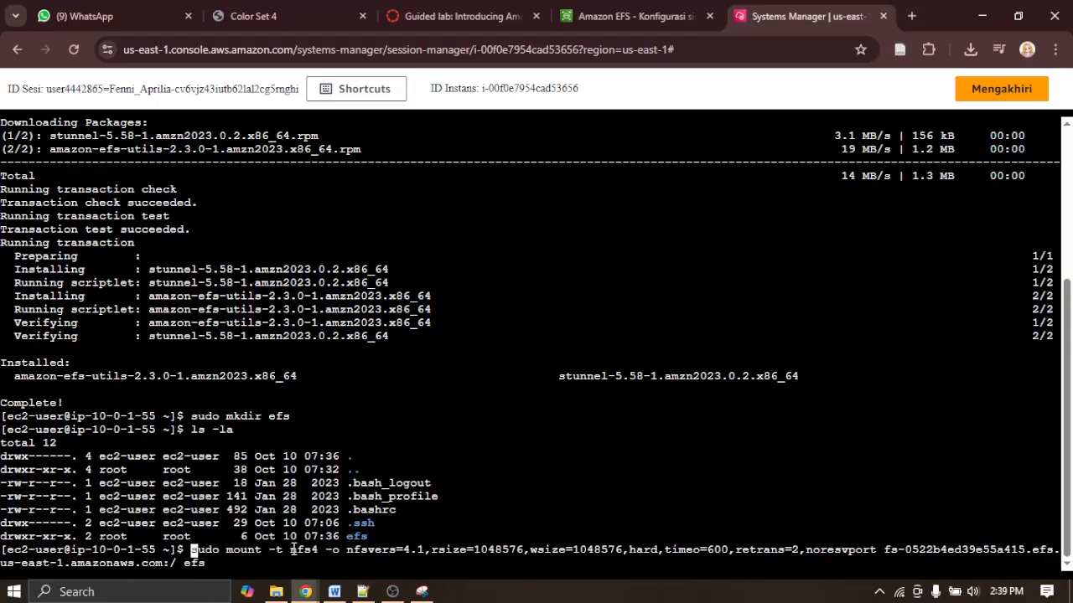
Step: Check the mount command against the Notepad++ copy and the Attach instructions, and run it in the Session Manager terminal
left_click(362, 591)
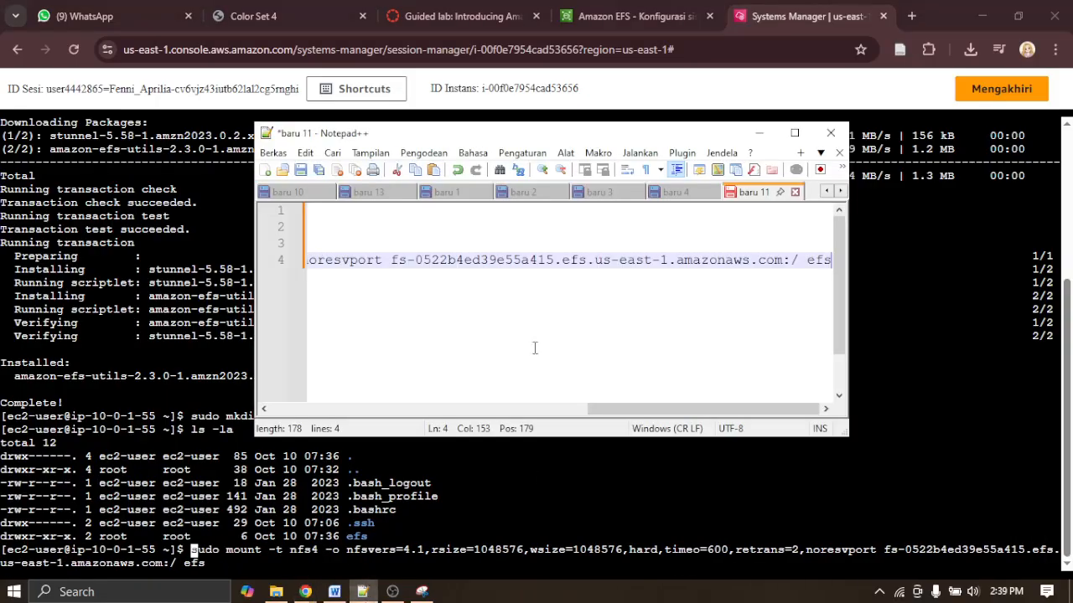
left_click_drag(633, 411, 249, 407)
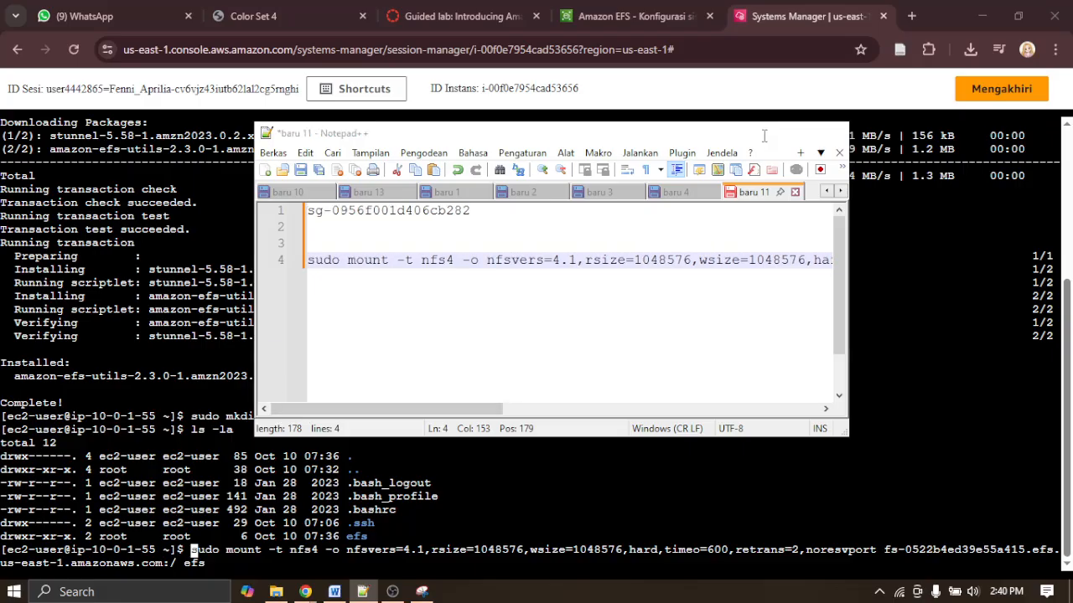
left_click(758, 132)
left_click(648, 6)
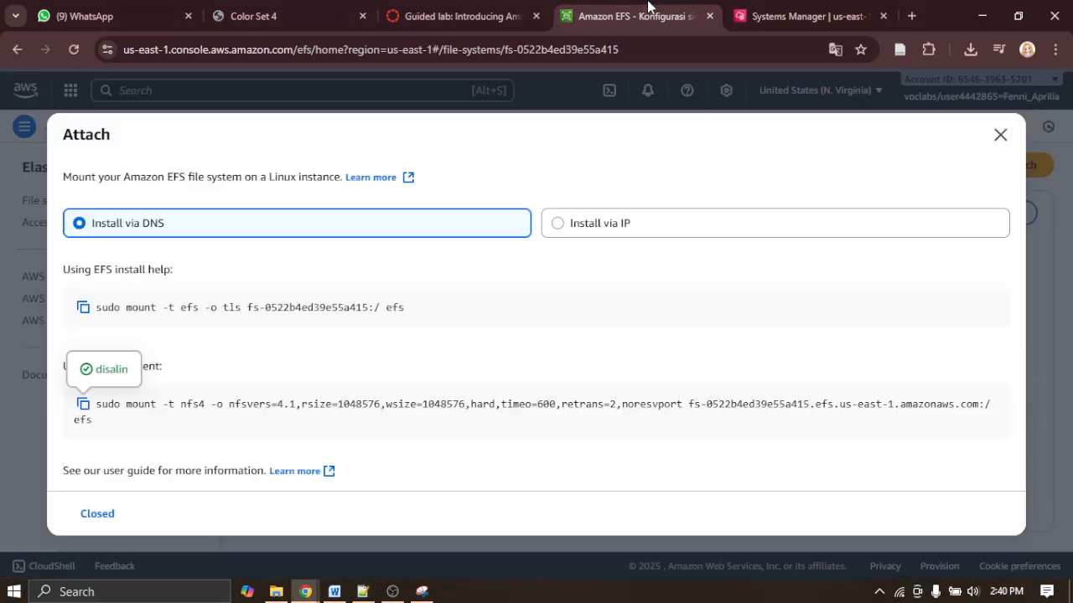
left_click(477, 8)
left_click(791, 12)
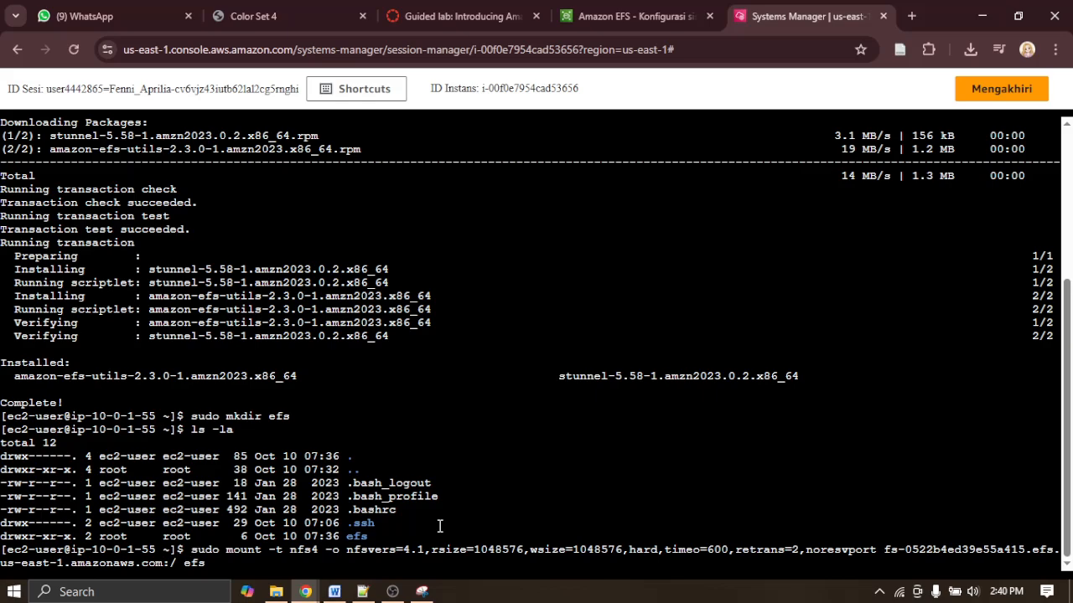
key("Return")
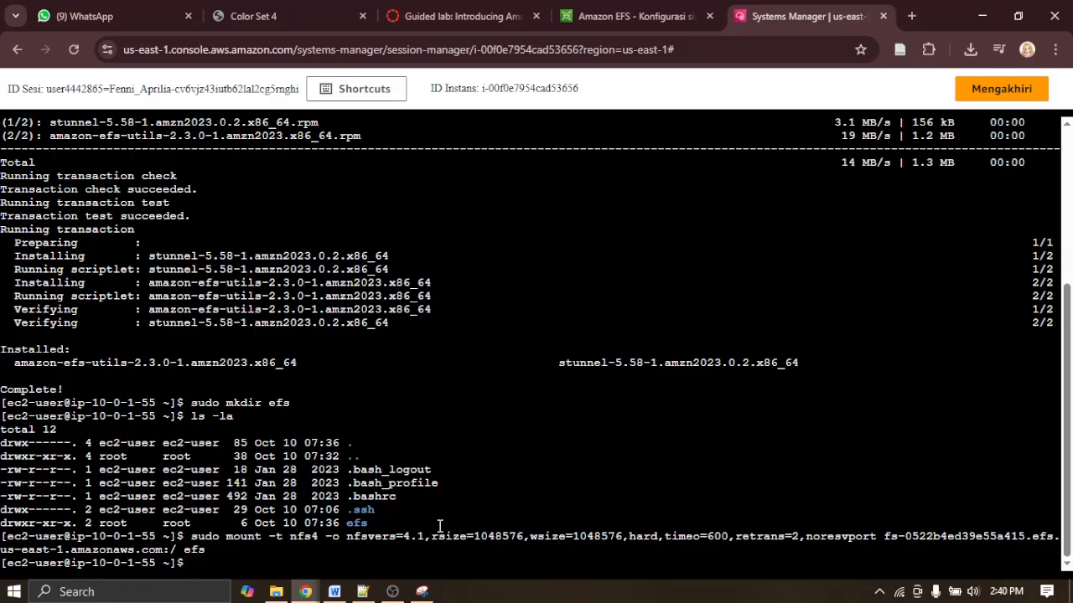
Step: Capture the executed mount command with Snipping Tool, paste the snip below the Attach screenshot in the Word report, and return to the terminal
left_click(423, 592)
left_click(18, 57)
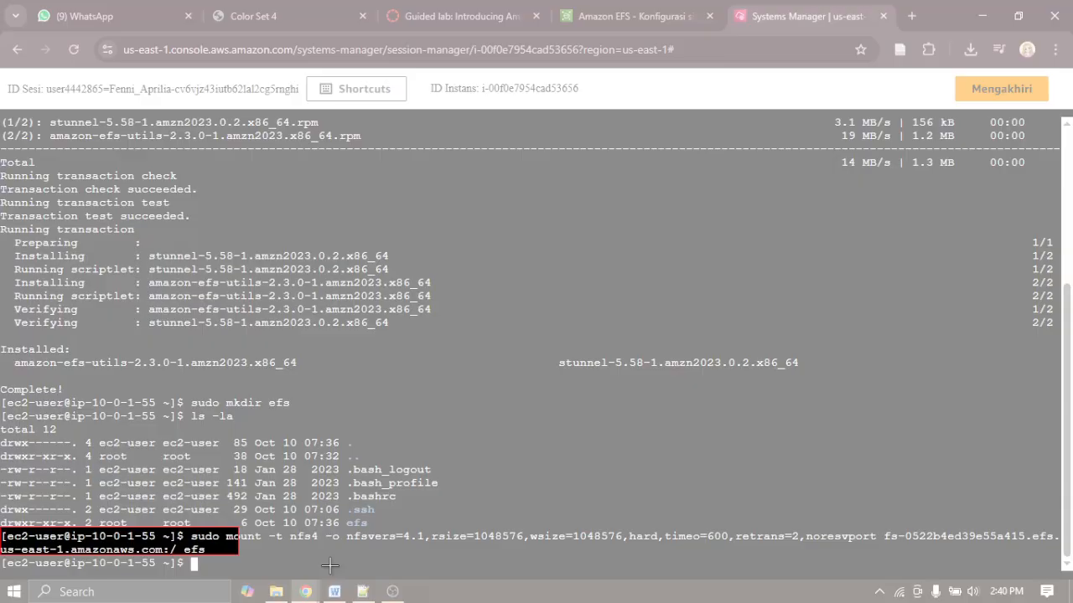
left_click_drag(329, 566, 1048, 571)
right_click(545, 542)
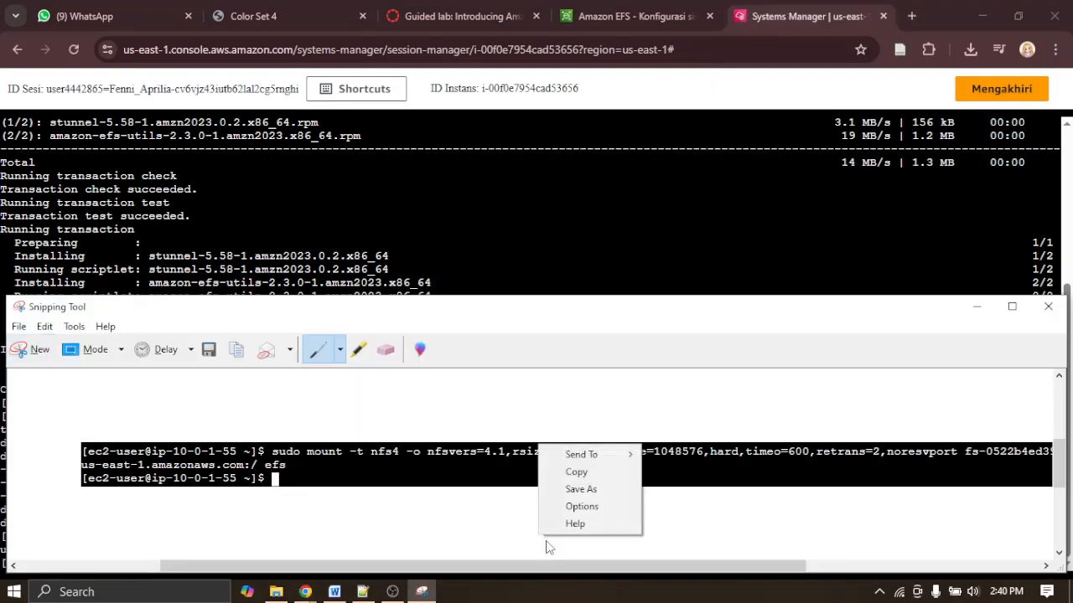
left_click(565, 472)
left_click(334, 592)
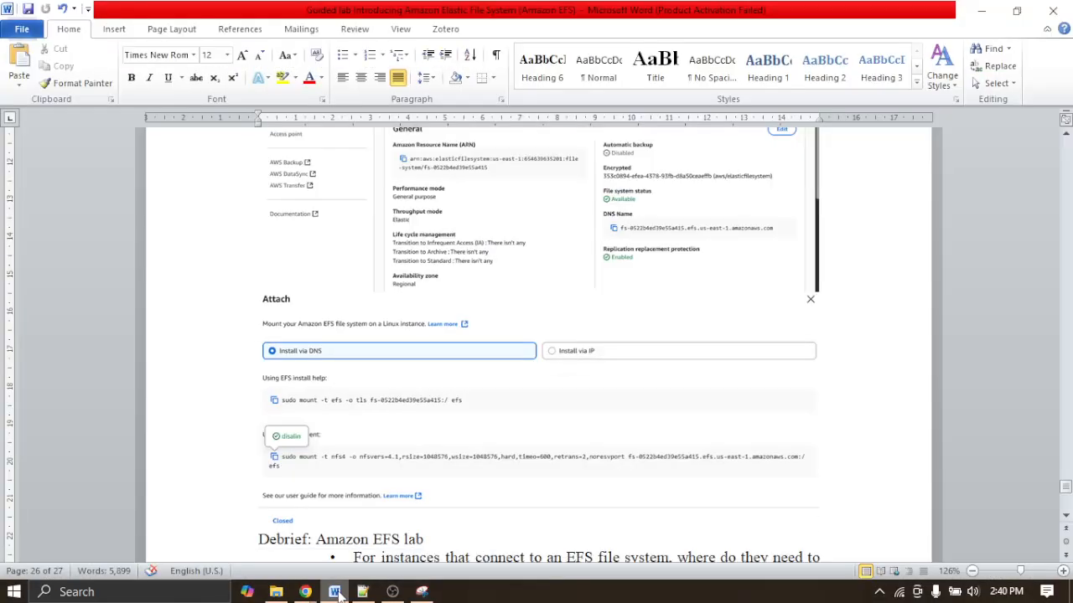
key("ctrl+v")
left_click(979, 11)
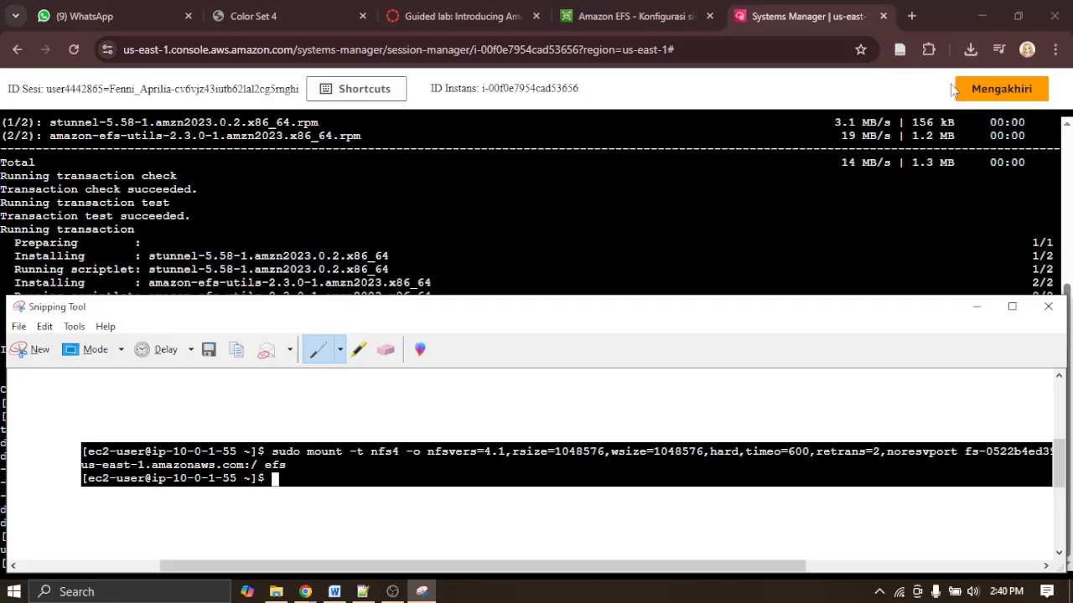
left_click(597, 232)
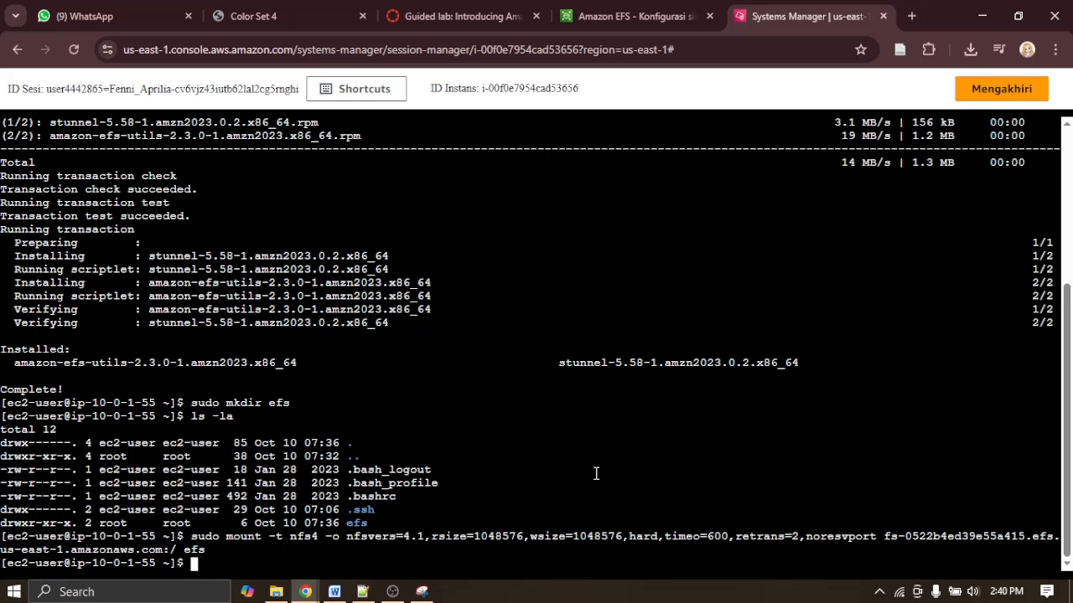
Step: Run sudo df -hT to show the disk space summary, and change into the efs directory
type("sudo df -hT")
key("Return")
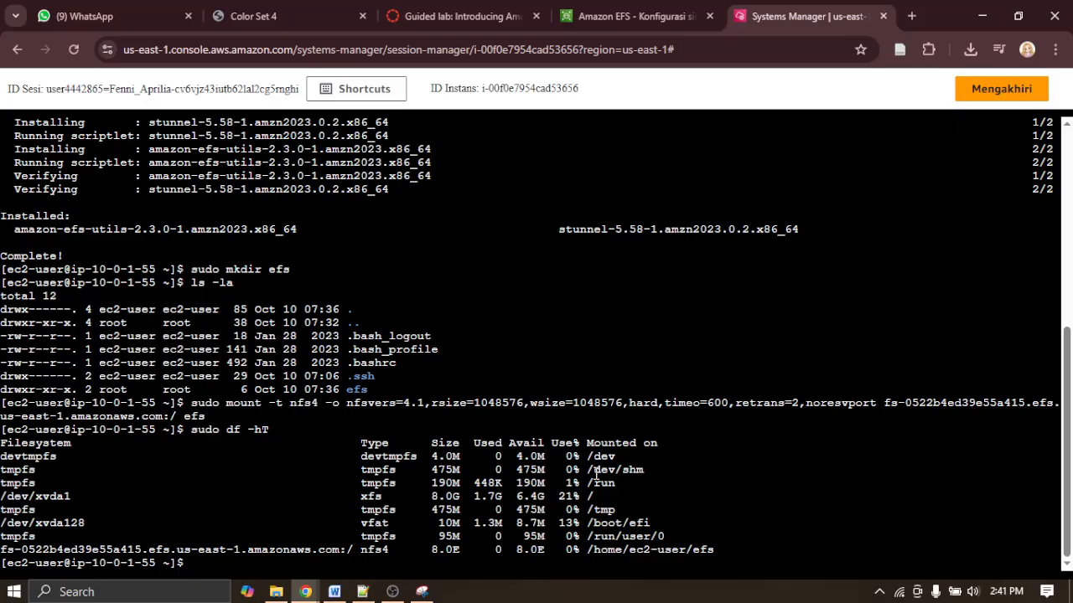
type("cd efs")
key("Return")
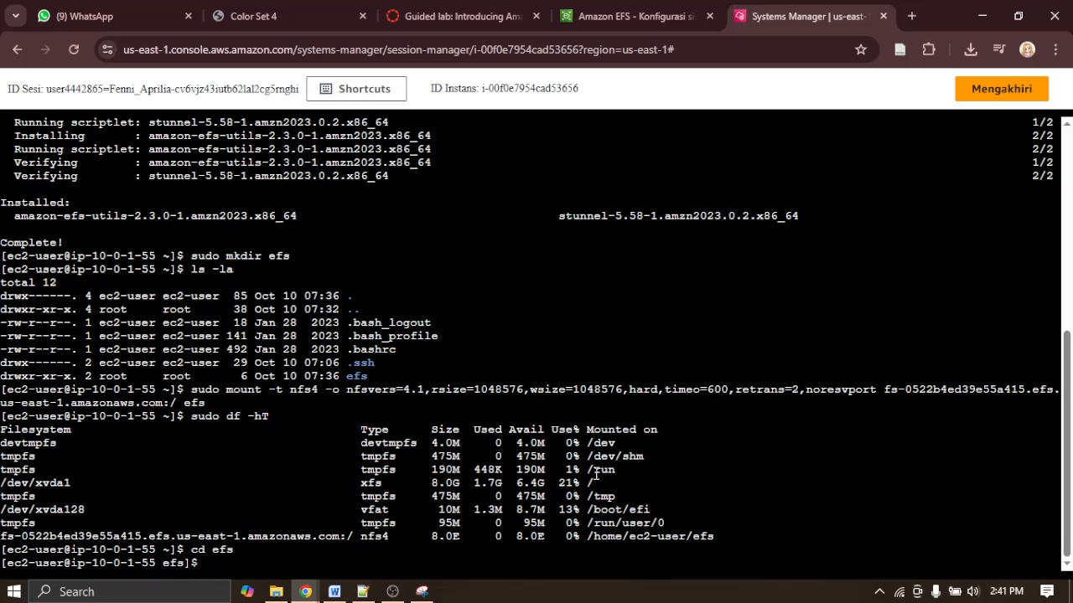
Step: Create test-file.txt in the efs directory with sudo touch and list the directory with ls -la
type("sudo touch test-file.tx")
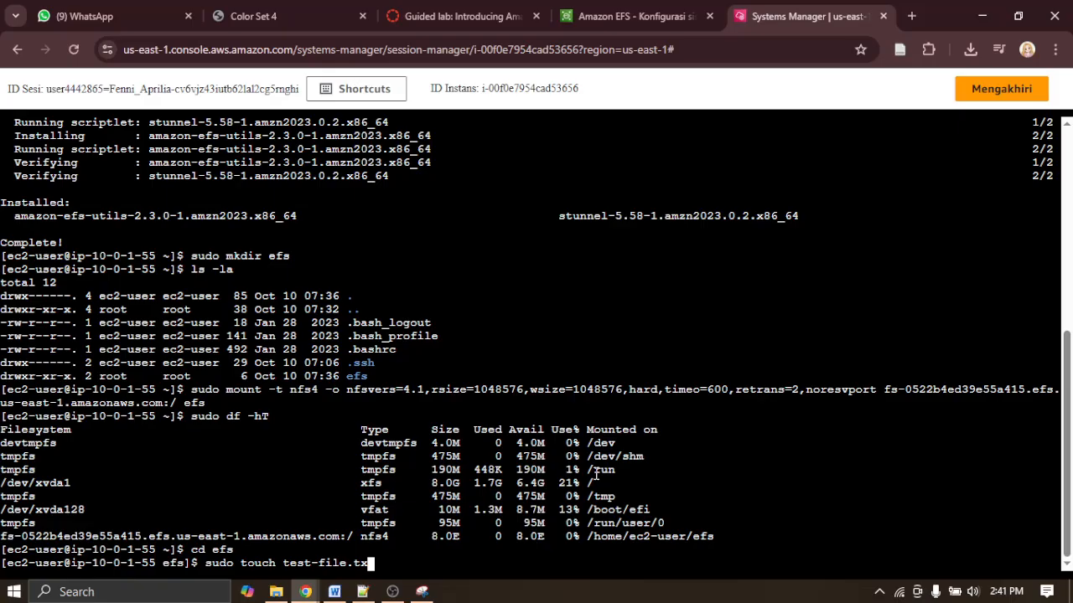
type("t")
key("Return")
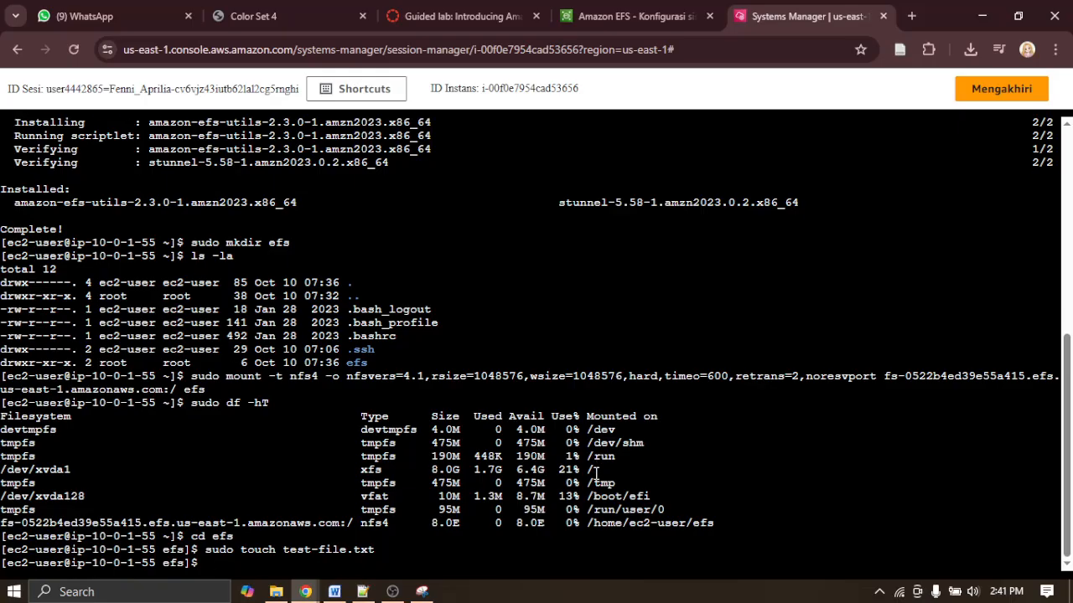
type("ls -la")
key("Return")
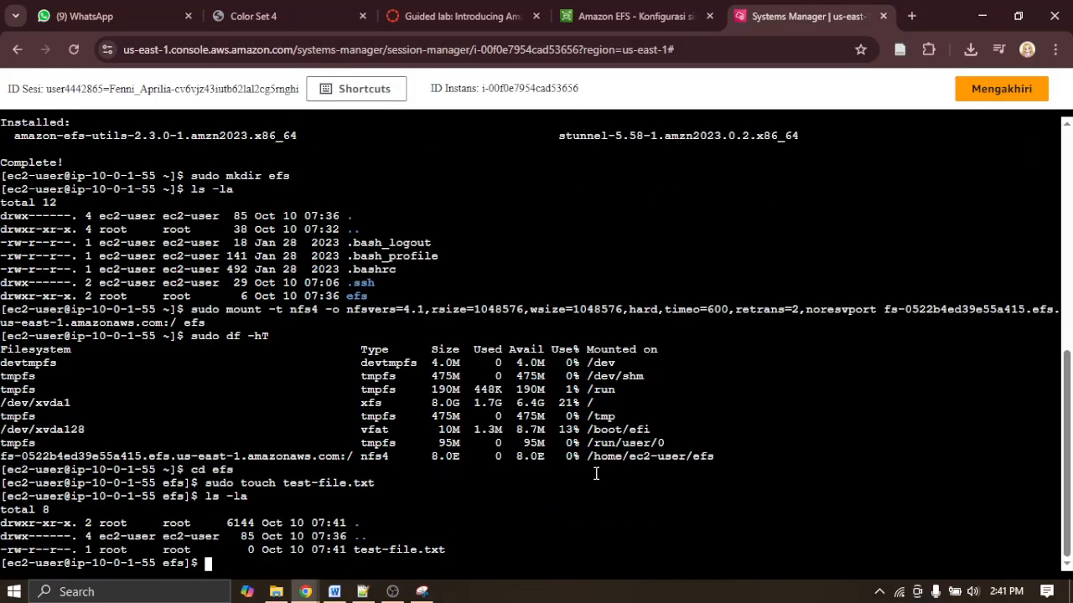
Step: Capture the terminal output from sudo df -hT through ls -la with Snipping Tool and paste it into the Word report above the Debrief section
left_click(422, 591)
left_click(33, 349)
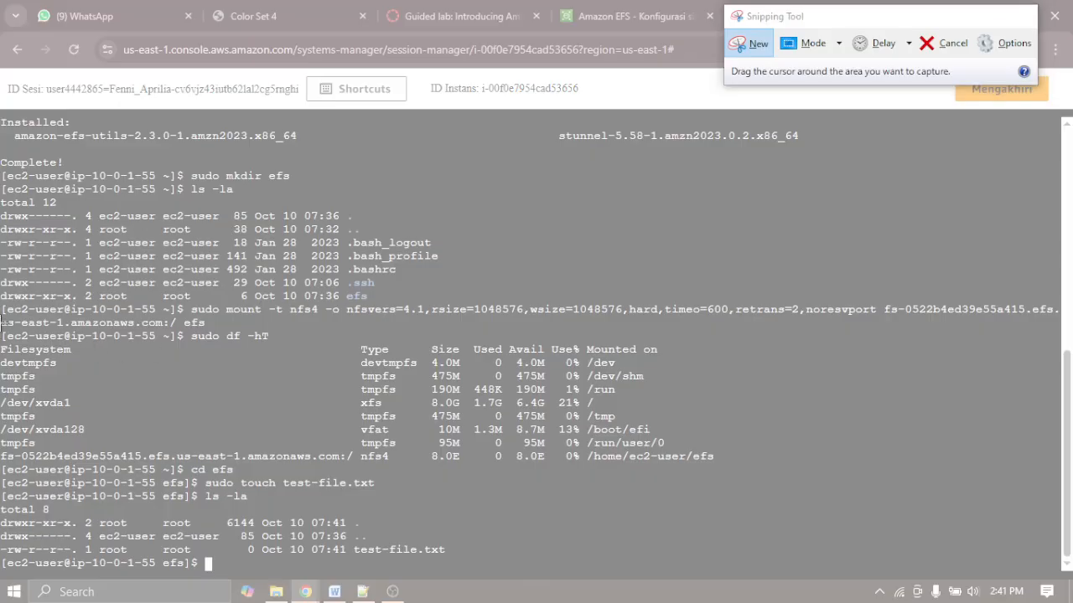
left_click_drag(1, 324, 842, 568)
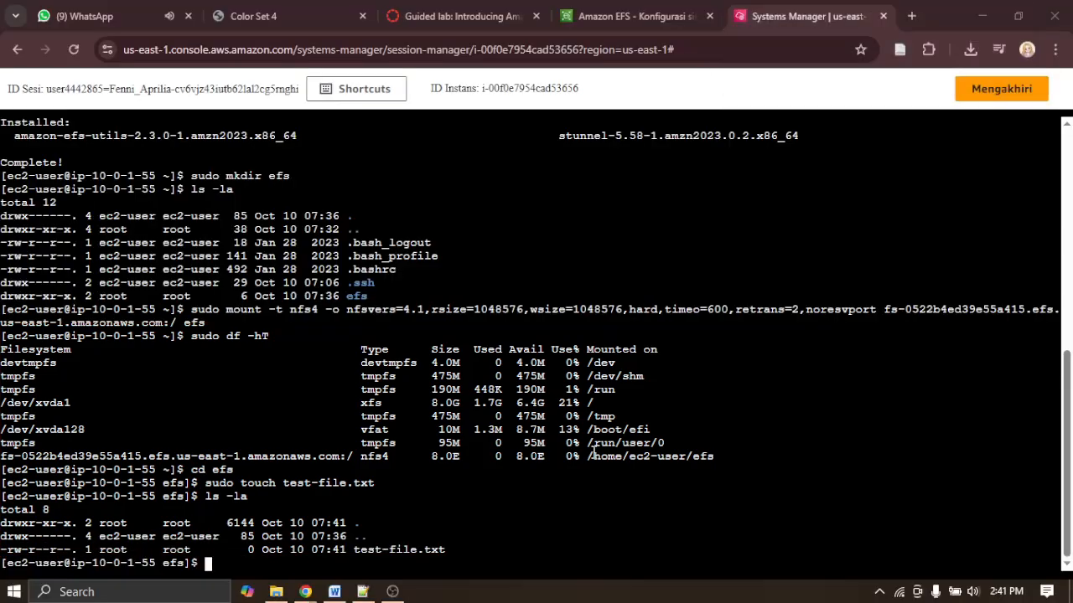
right_click(546, 442)
left_click(587, 469)
left_click(333, 592)
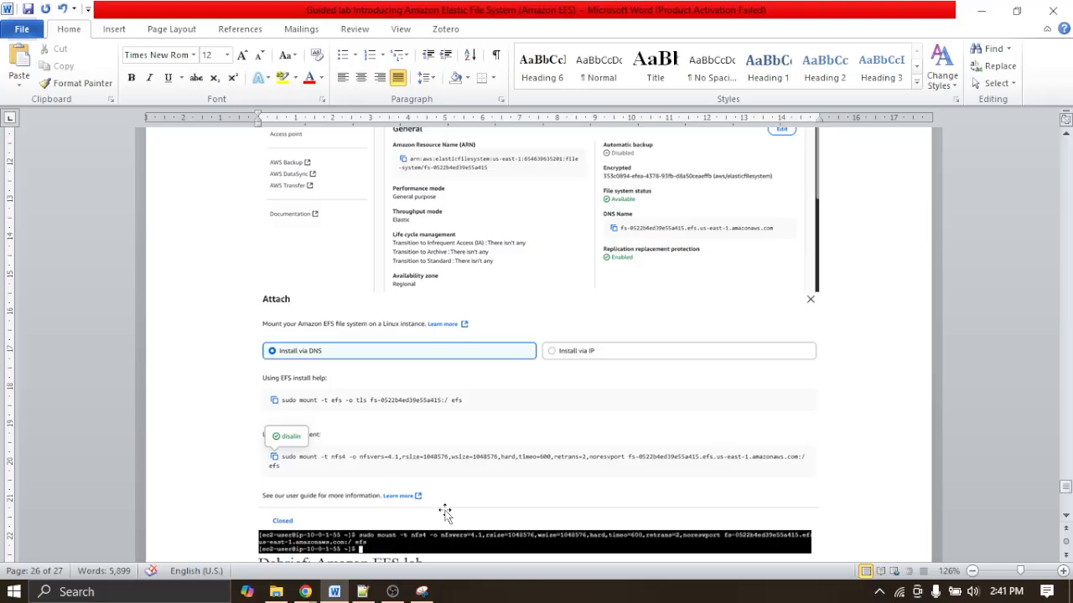
key("ctrl+v")
scroll(444, 503, "down", 8)
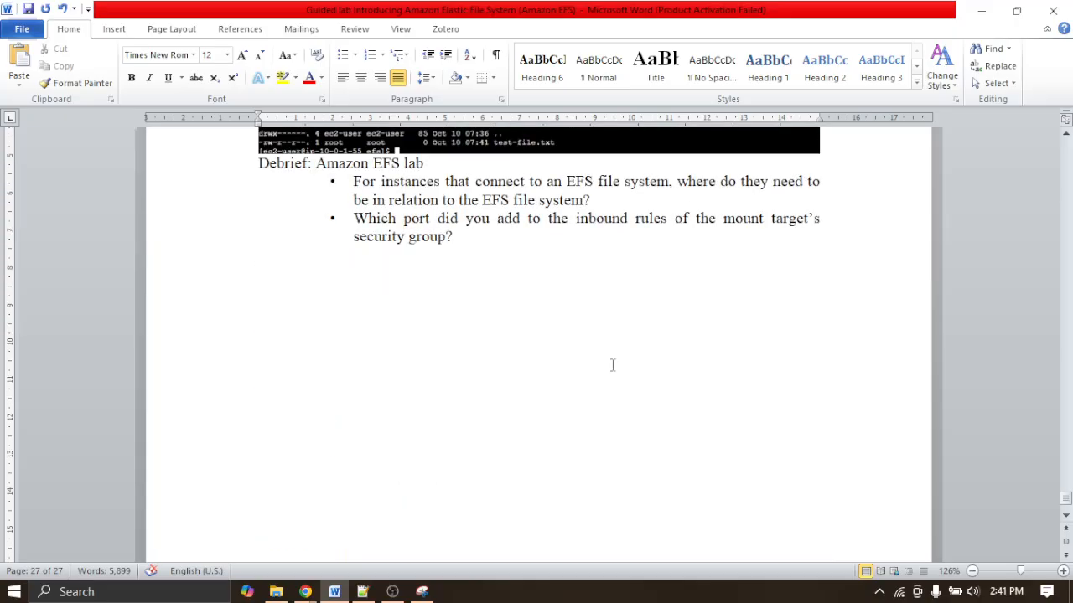
left_click(979, 12)
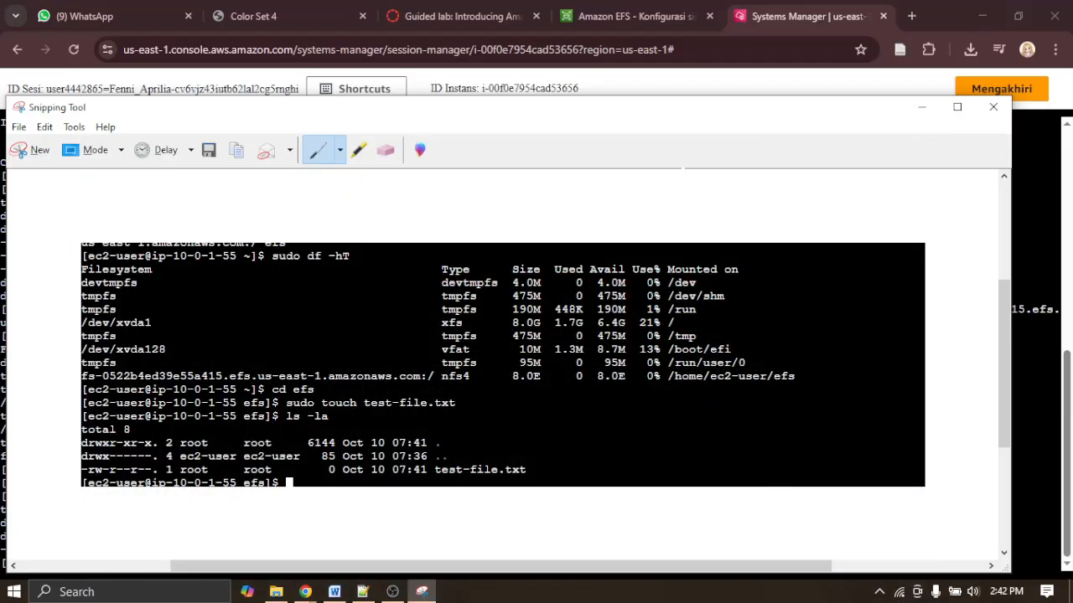
left_click(919, 109)
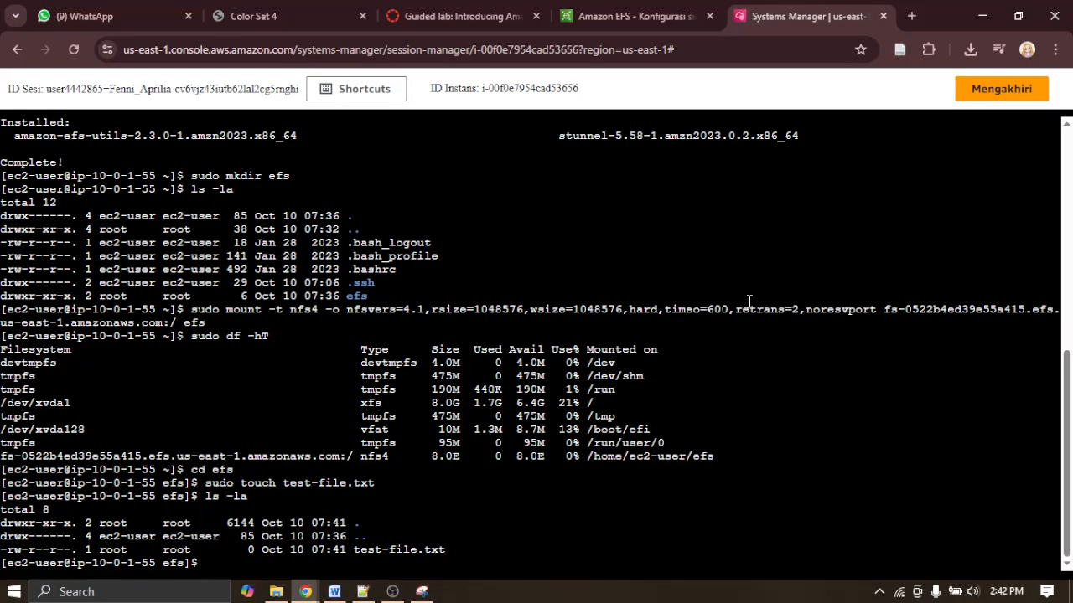
Step: Return to the guided lab instructions and read Task 5, step 30, on testing write performance with the fio command
left_click(463, 16)
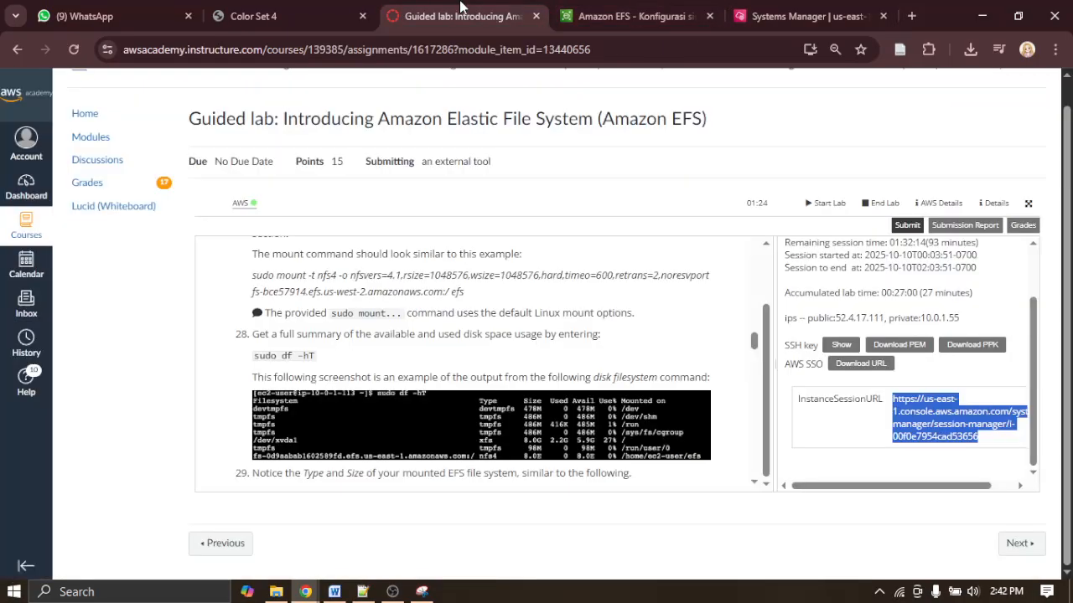
scroll(563, 435, "down", 3)
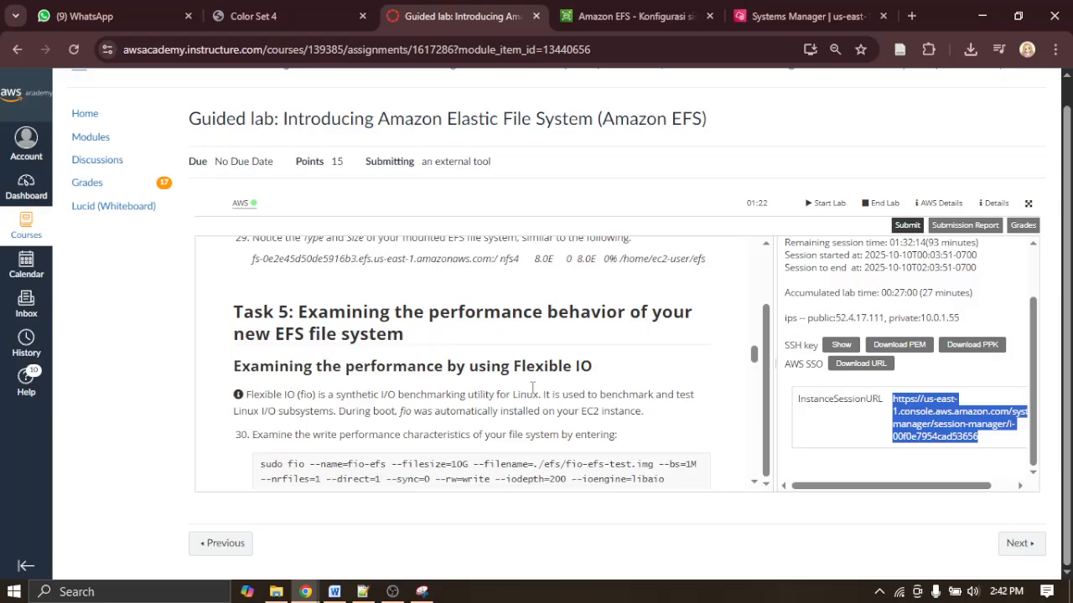
scroll(532, 386, "down", 3)
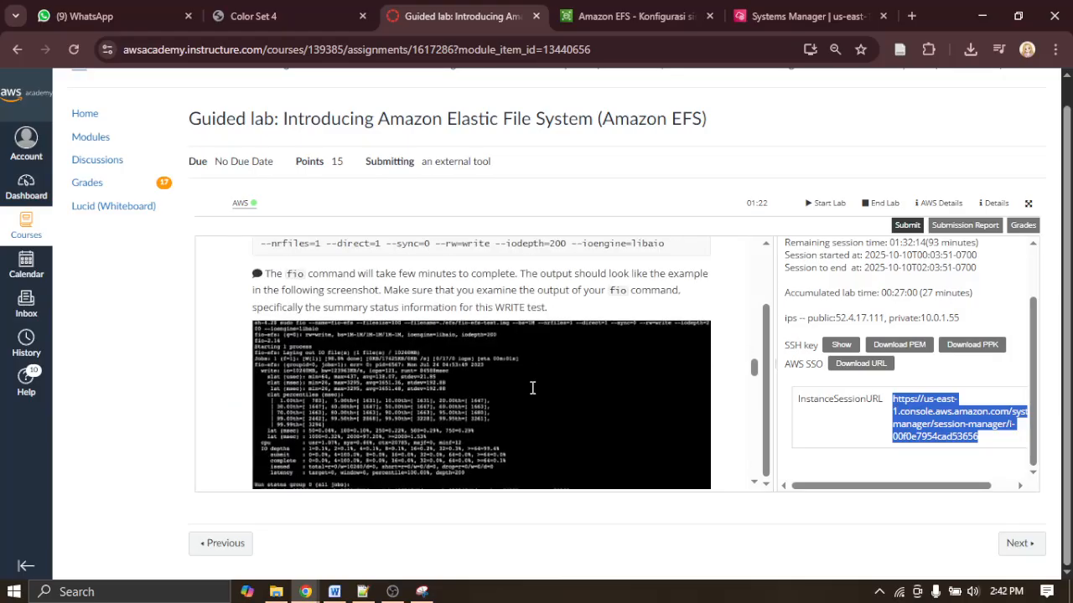
scroll(532, 386, "up", 1)
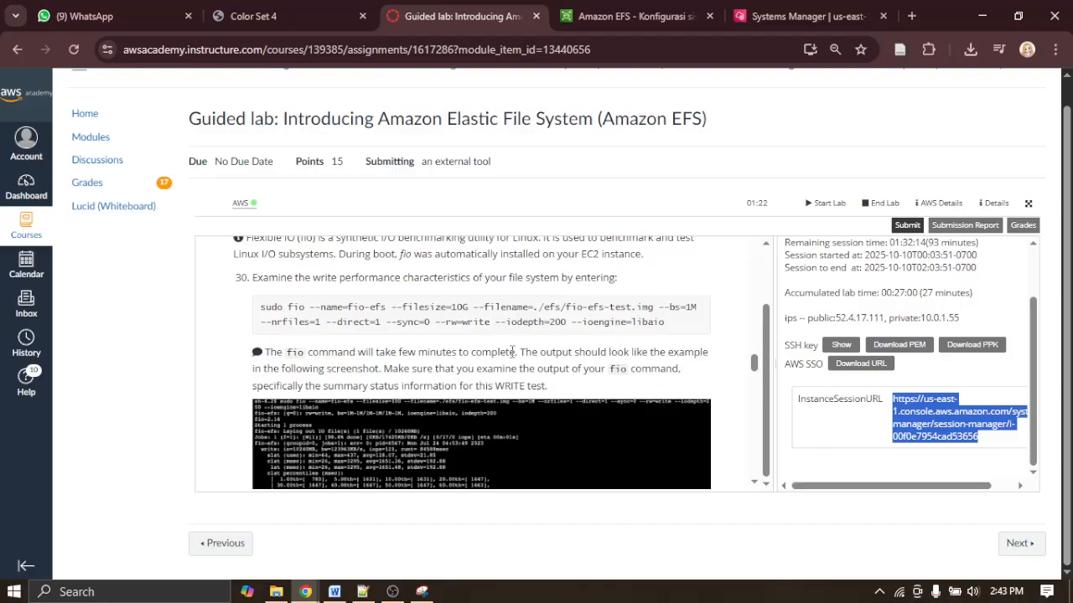
Step: In the Session Manager terminal, try to run sudo fio --name=fio-efs --filesiza=10G --filename=./efs/fio-efs-test.img --bs=1M --nrfiles=1 --direct=1 --sync=0 --rw=write --iodepth=200 --ioengine=libaio
left_click(805, 16)
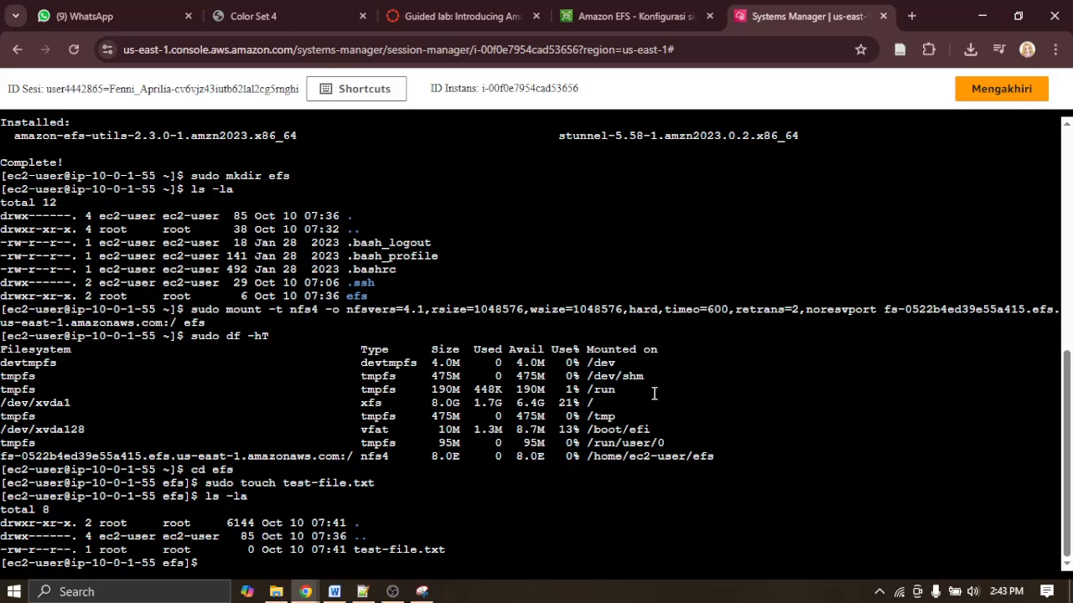
type("sudo fio --name=fio")
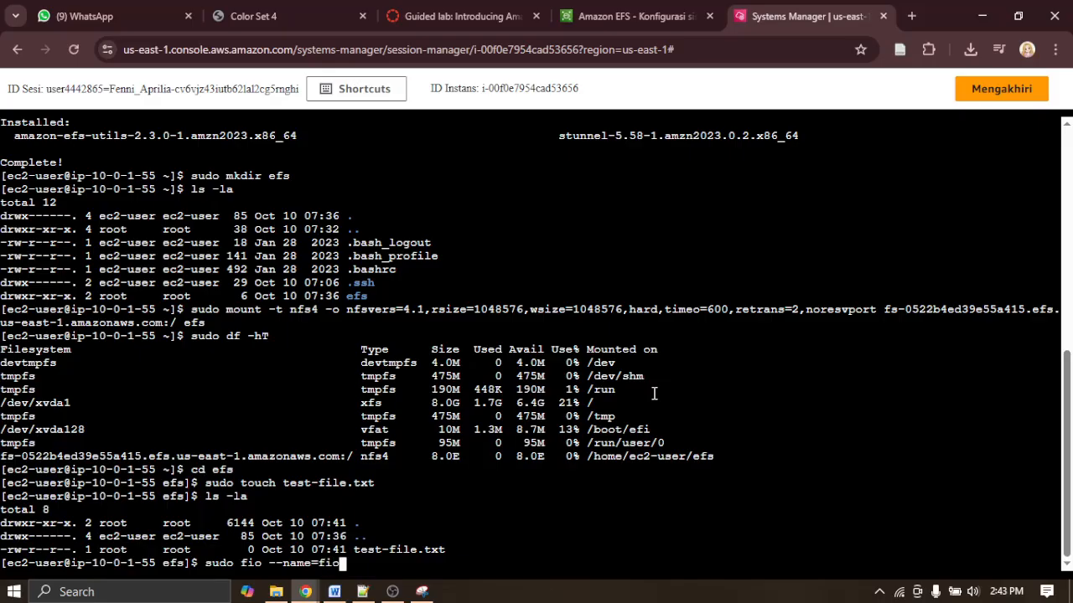
type("-efs --filesiza=10G")
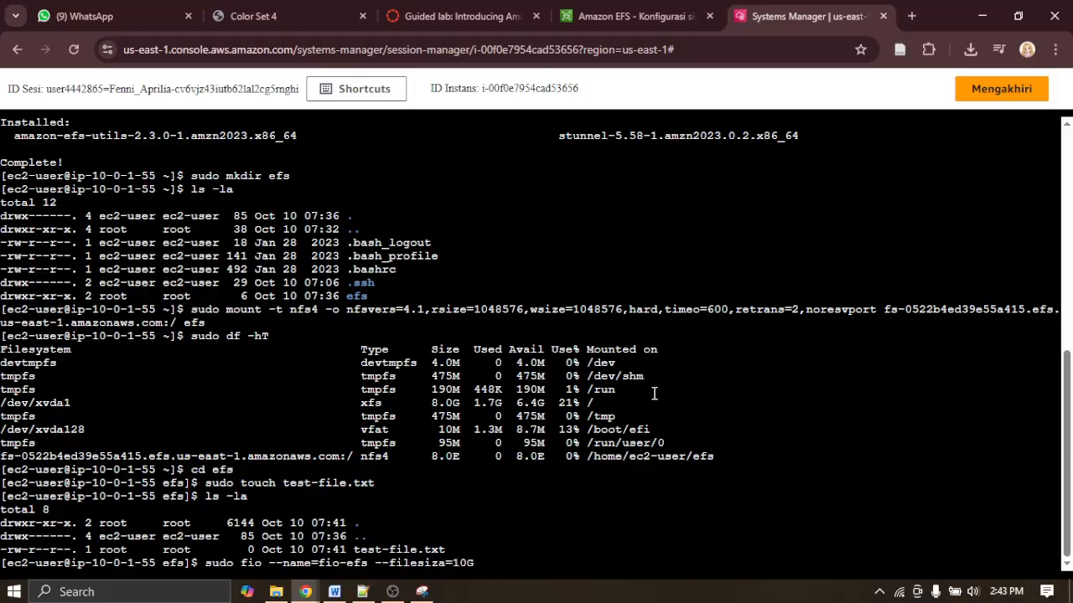
type(" --filename=./efs/fio")
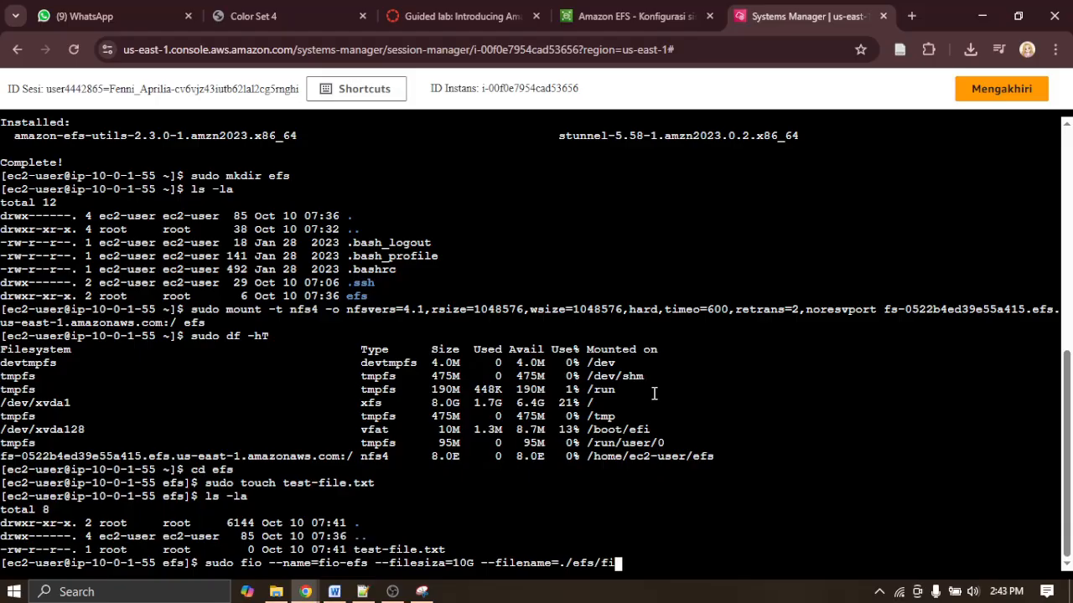
type("-efs-test.img --")
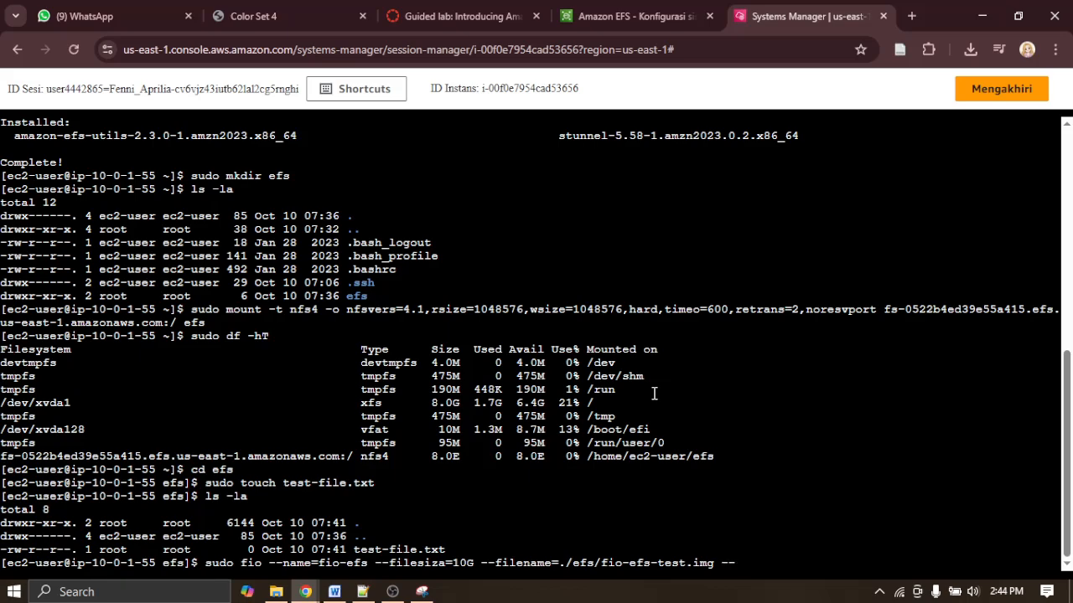
type("bs=1M --nrfiles=1 --d")
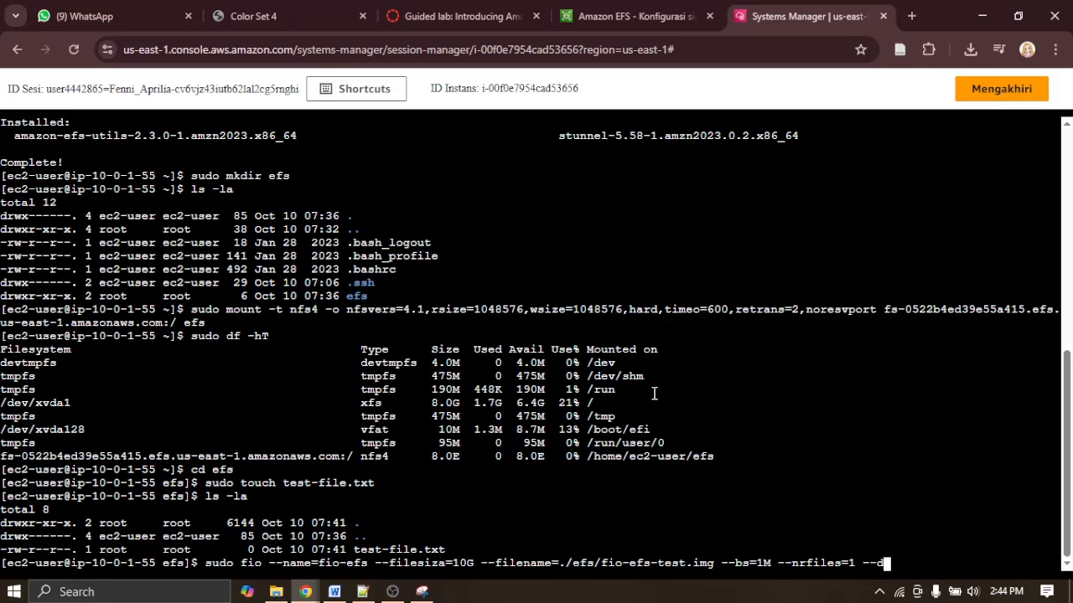
type("irect=1 --sync")
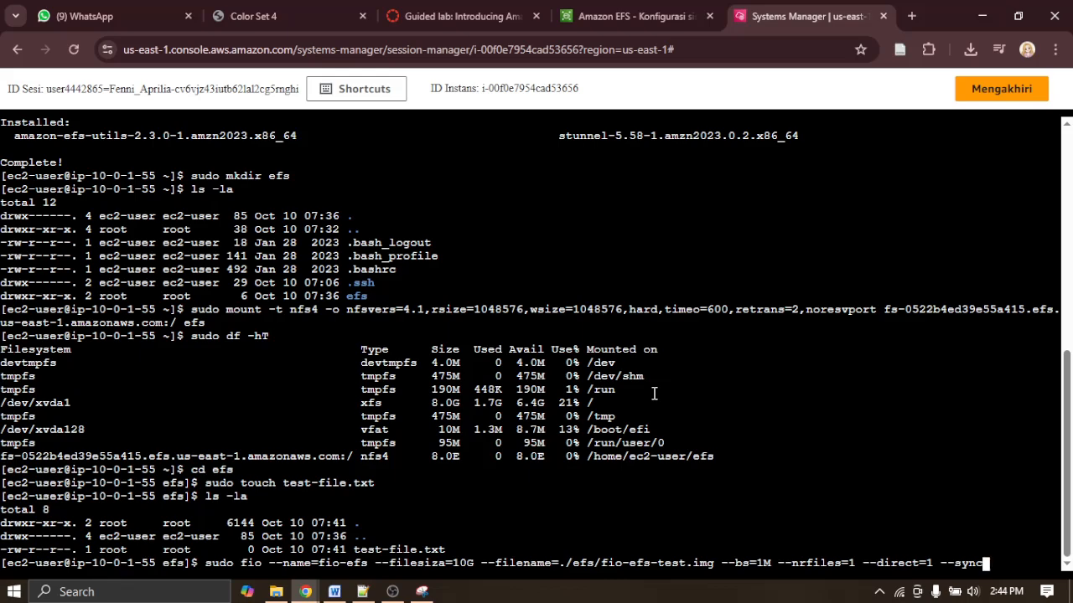
type("=0 --rw=wri")
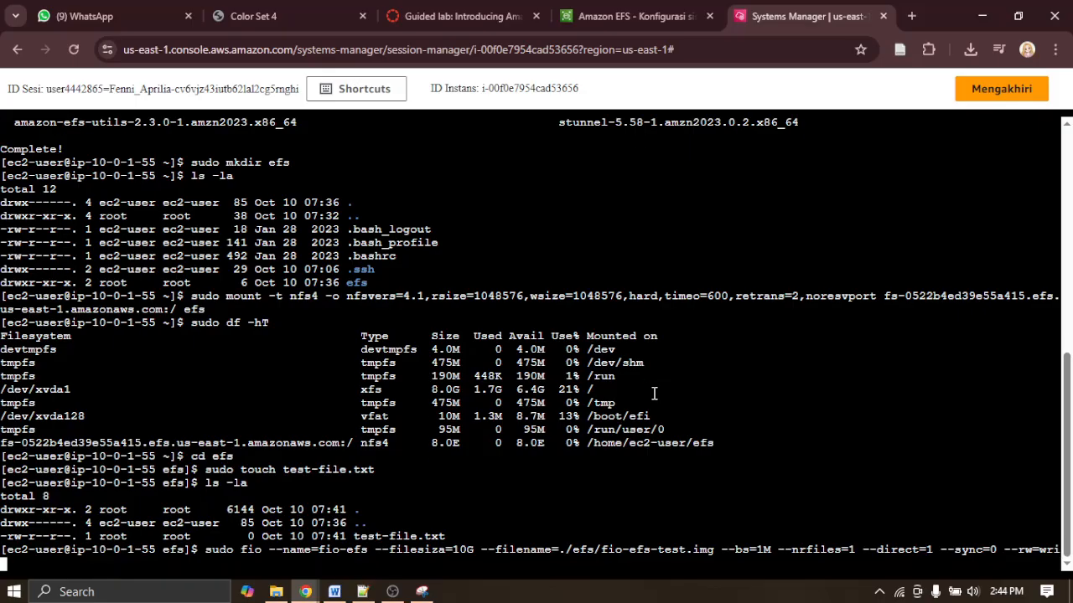
type("te --iodepth=200")
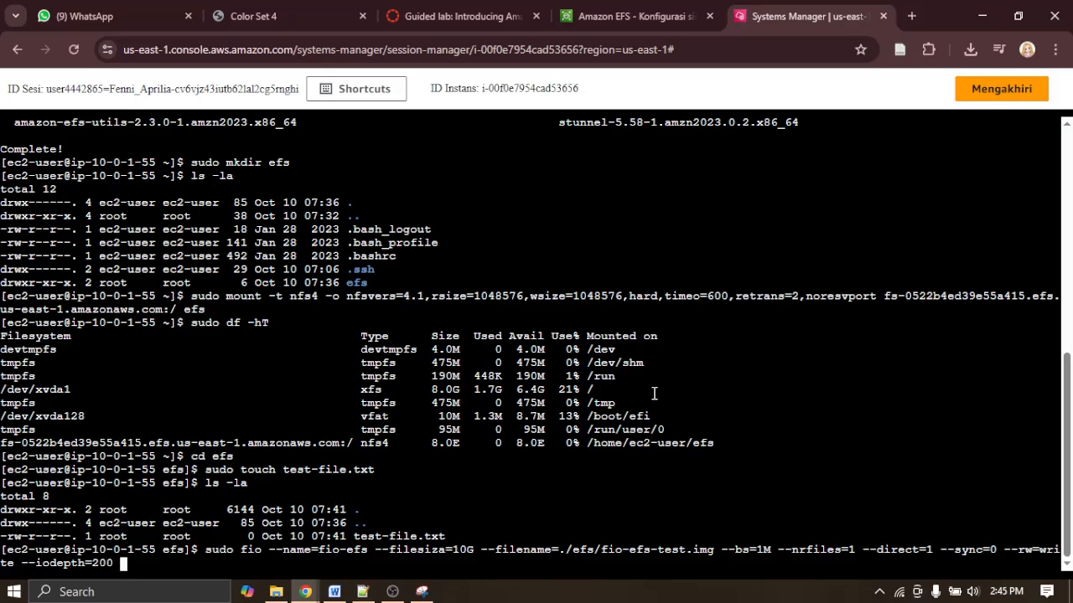
type(" --ioengine=liba")
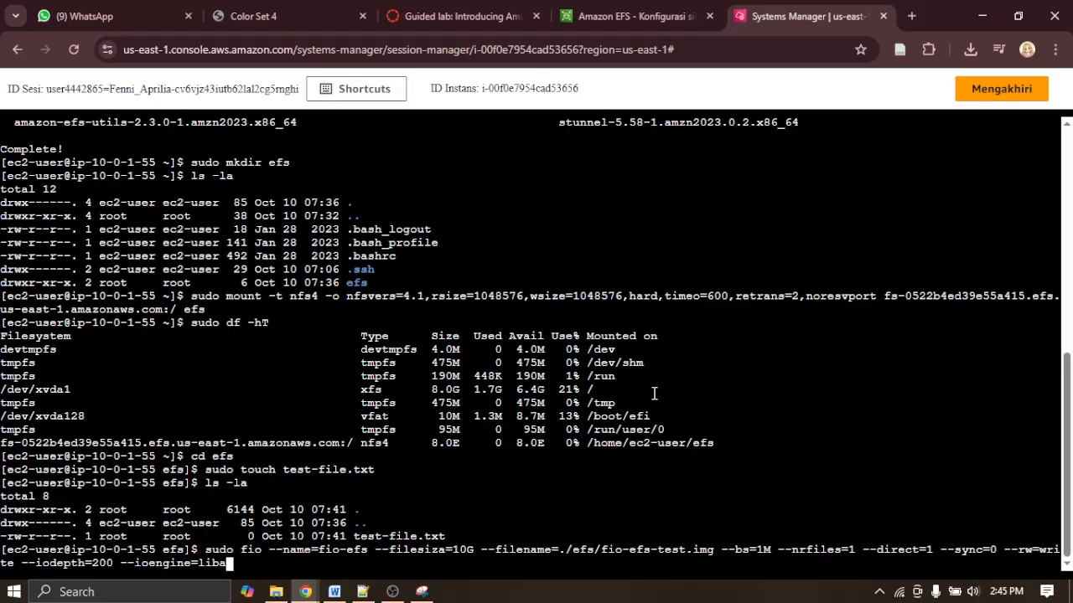
type("io")
key("Return")
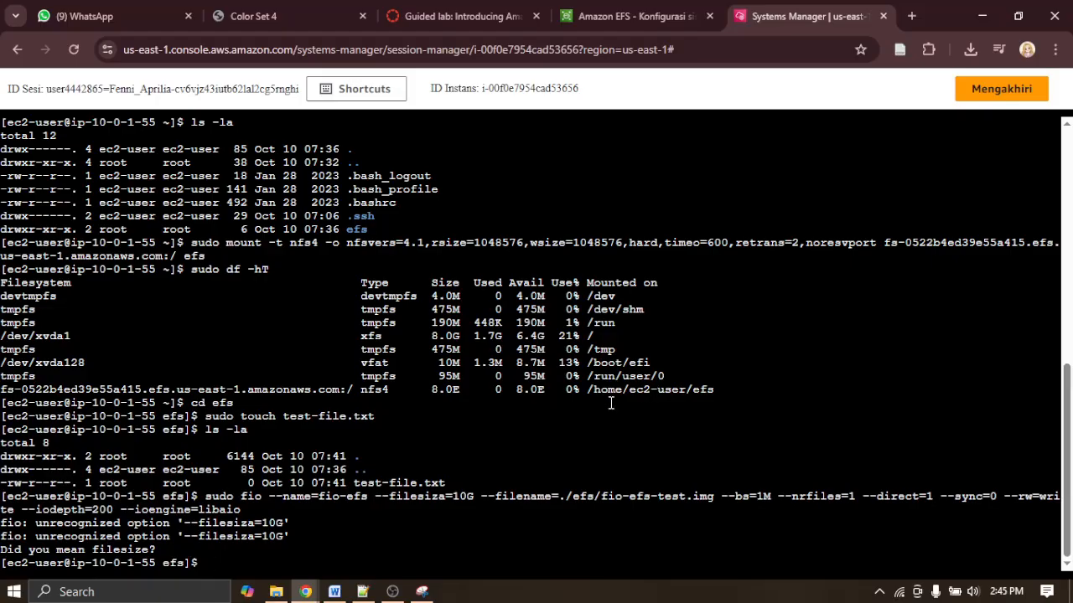
Step: Recall the fio command, correct the misspelled size option to --filesize=10G, and run the write test
key("Up")
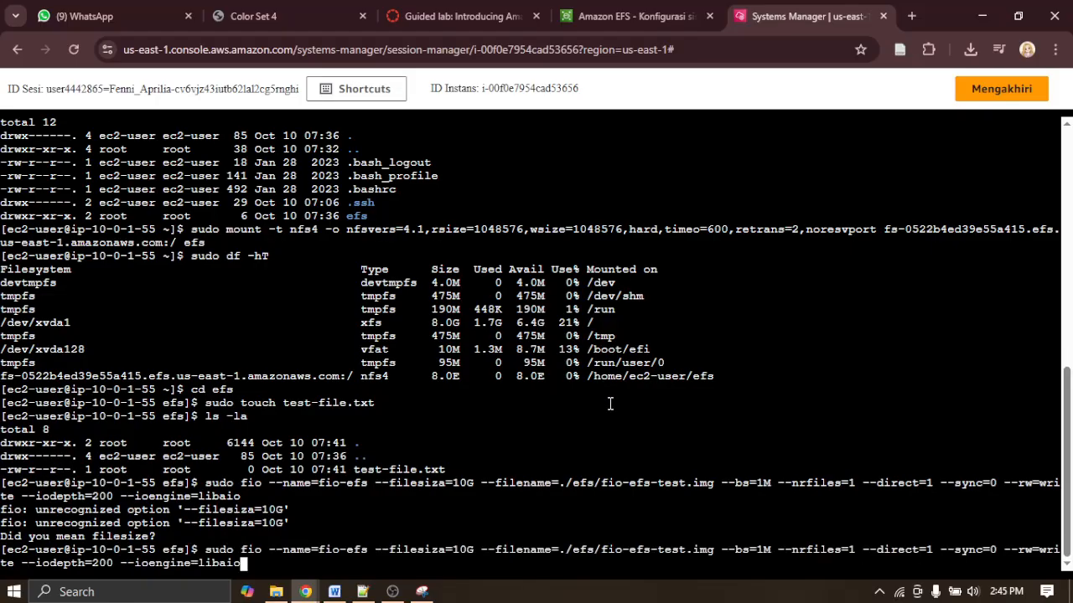
left_click(421, 592)
left_click(1053, 426)
left_click(1053, 426)
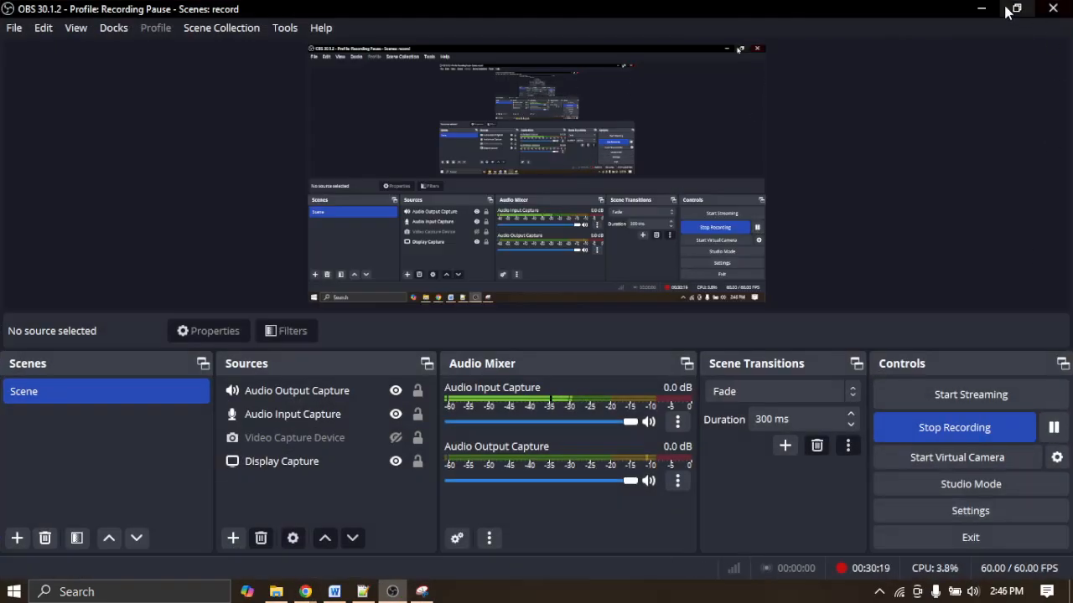
left_click(982, 7)
key("Return")
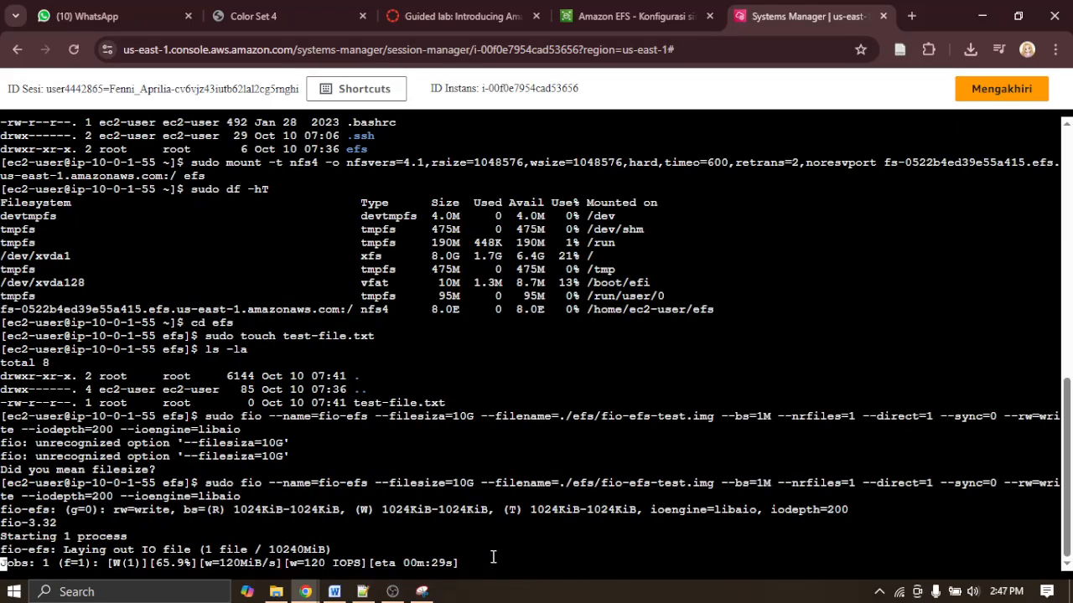
left_click(392, 592)
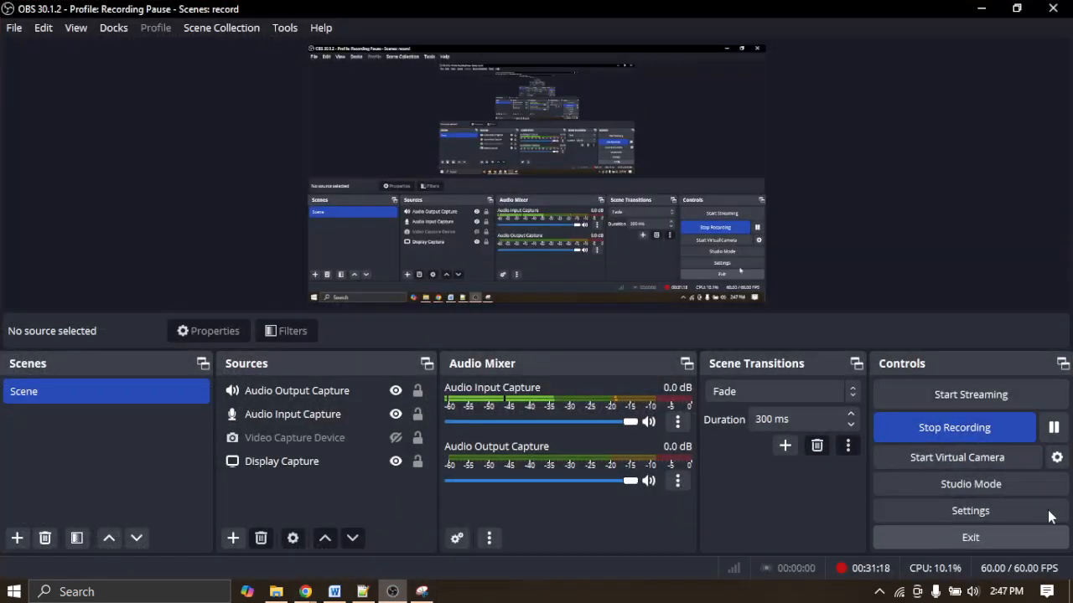
left_click(1053, 428)
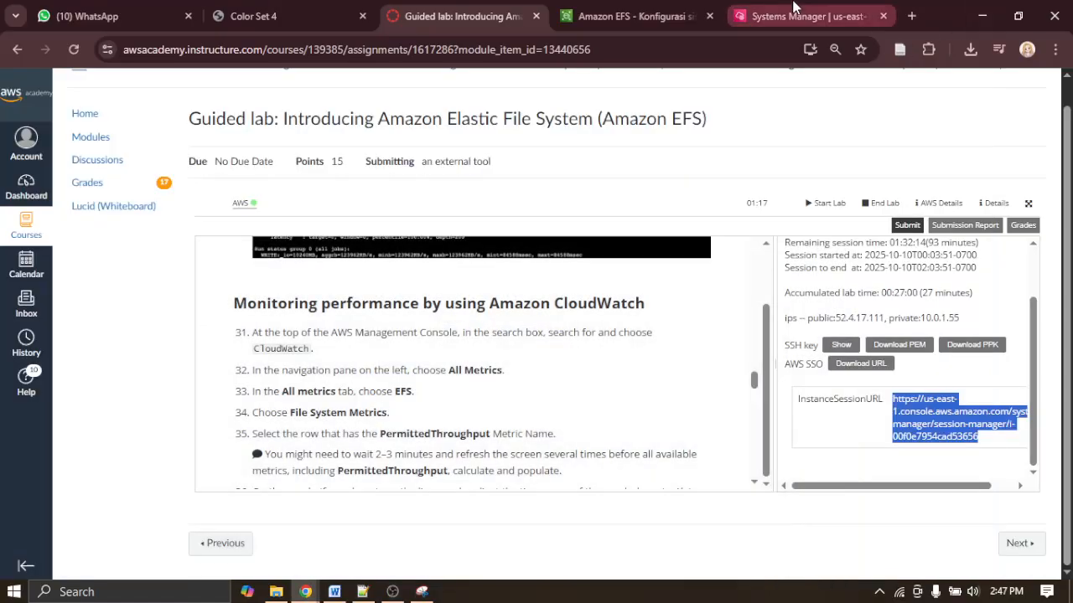
Step: Close the Attach dialog in the Amazon EFS console, search the AWS services for cloudwatch, and open CloudWatch
left_click(741, 16)
left_click(463, 15)
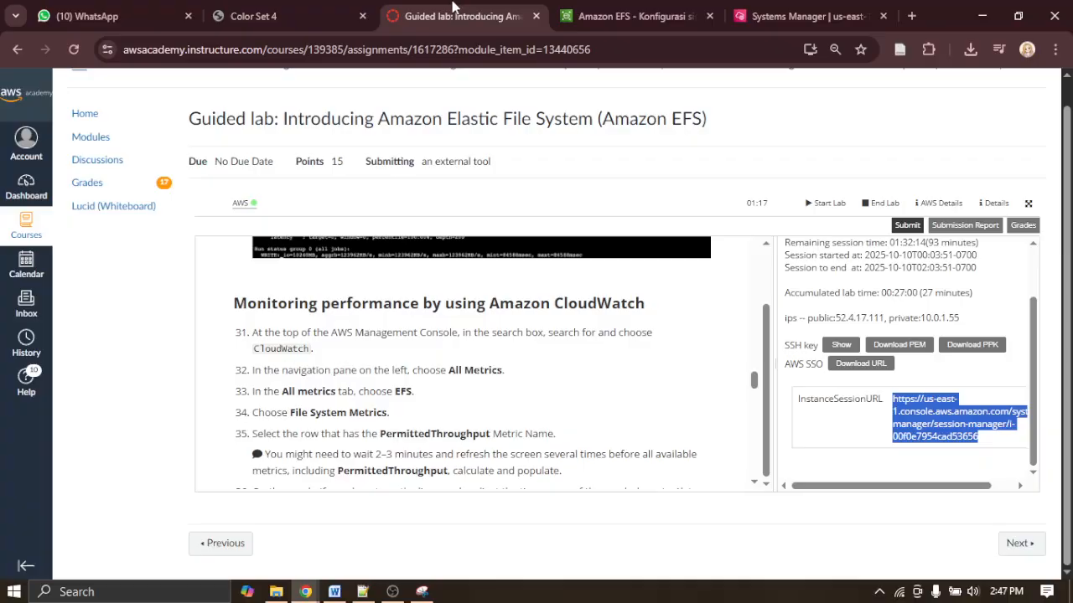
left_click(628, 17)
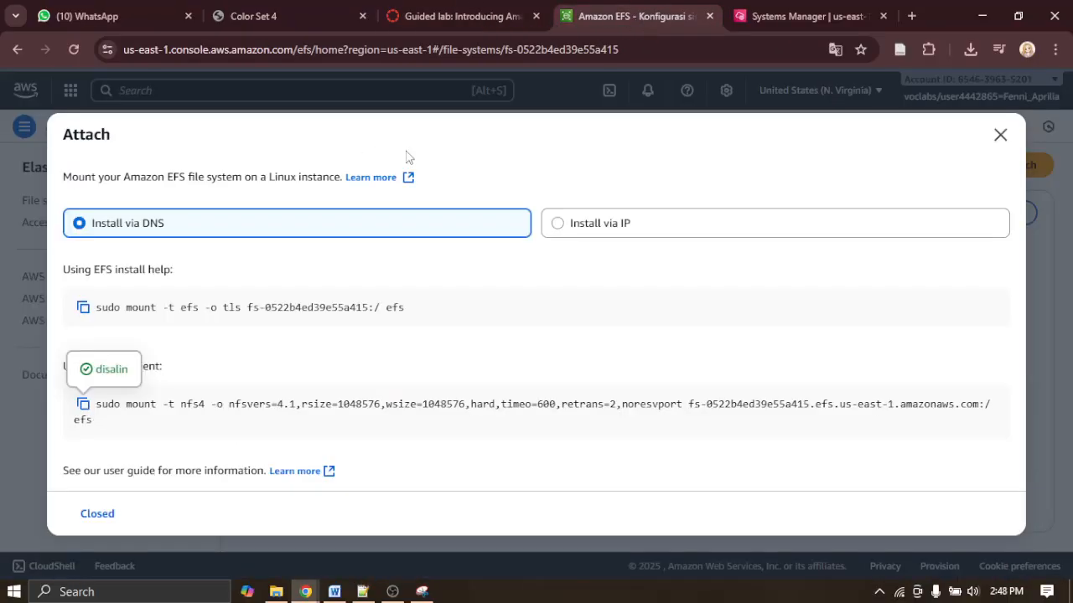
left_click(999, 136)
left_click(347, 89)
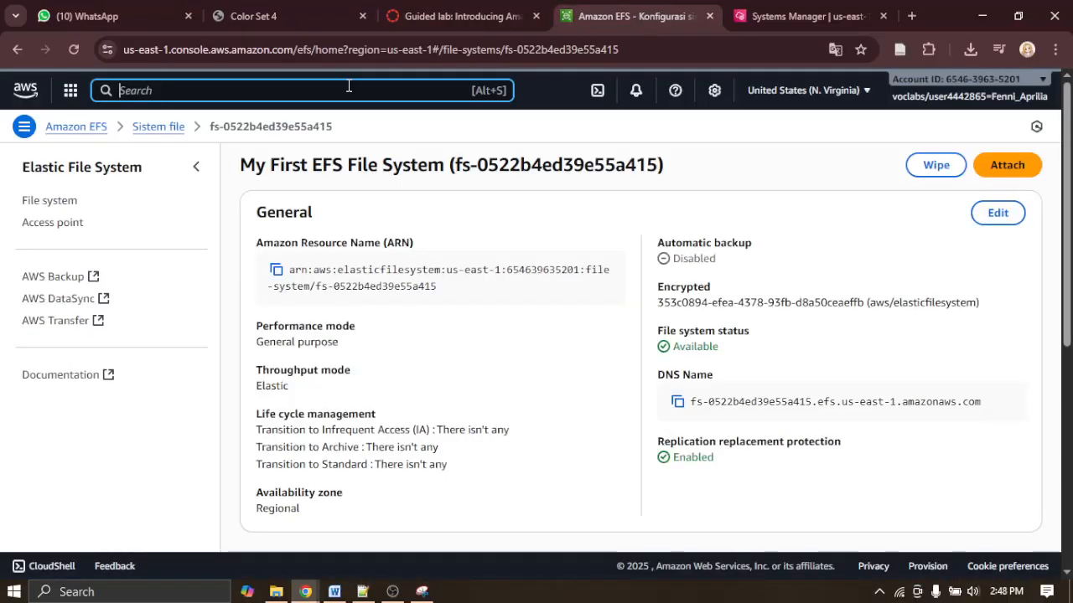
type("cloud")
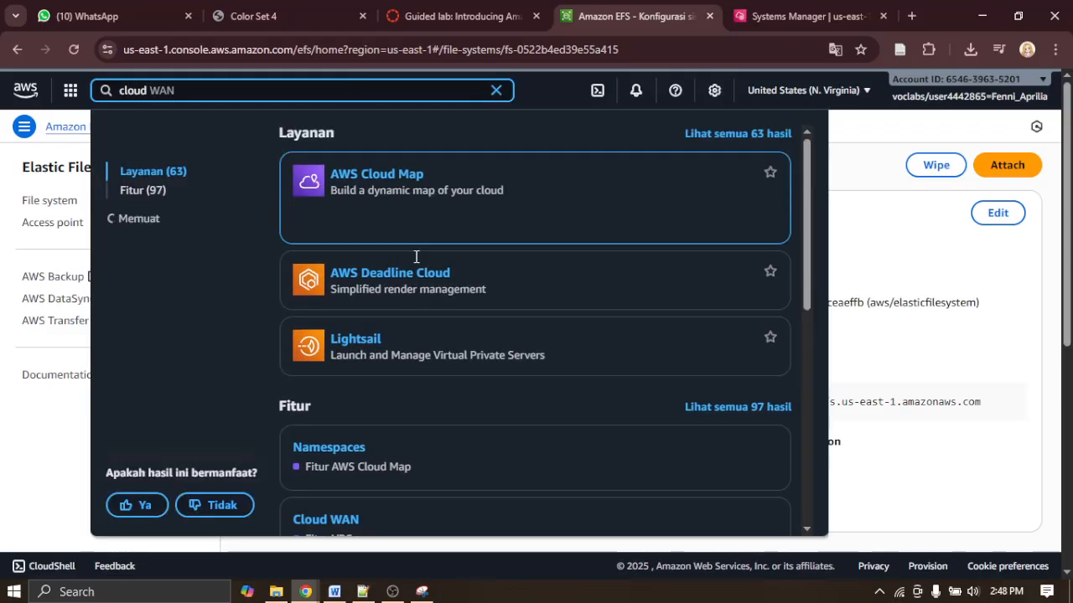
type("wat")
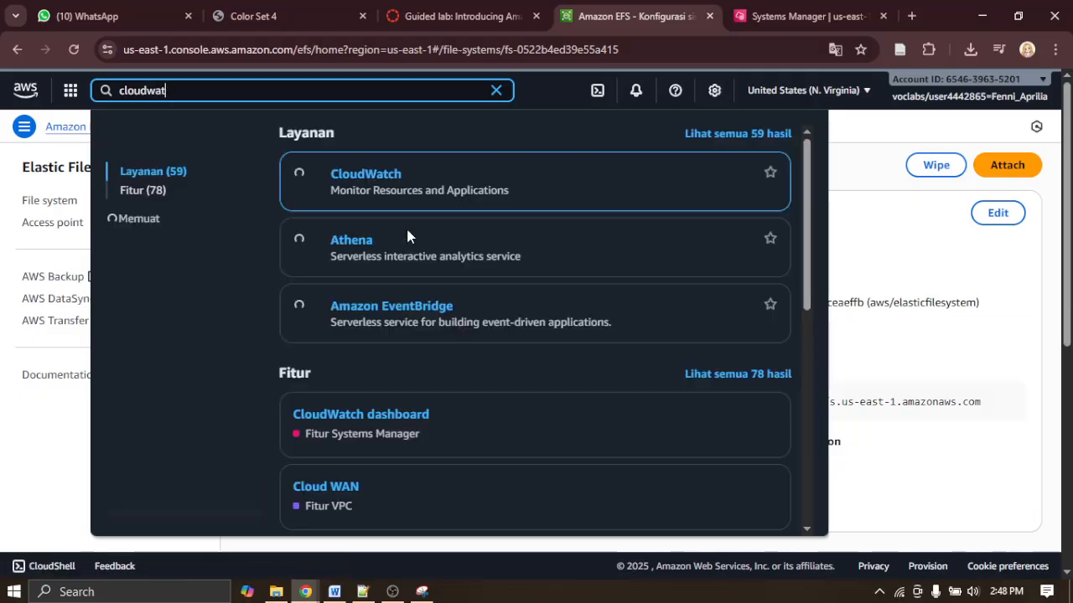
type("ch")
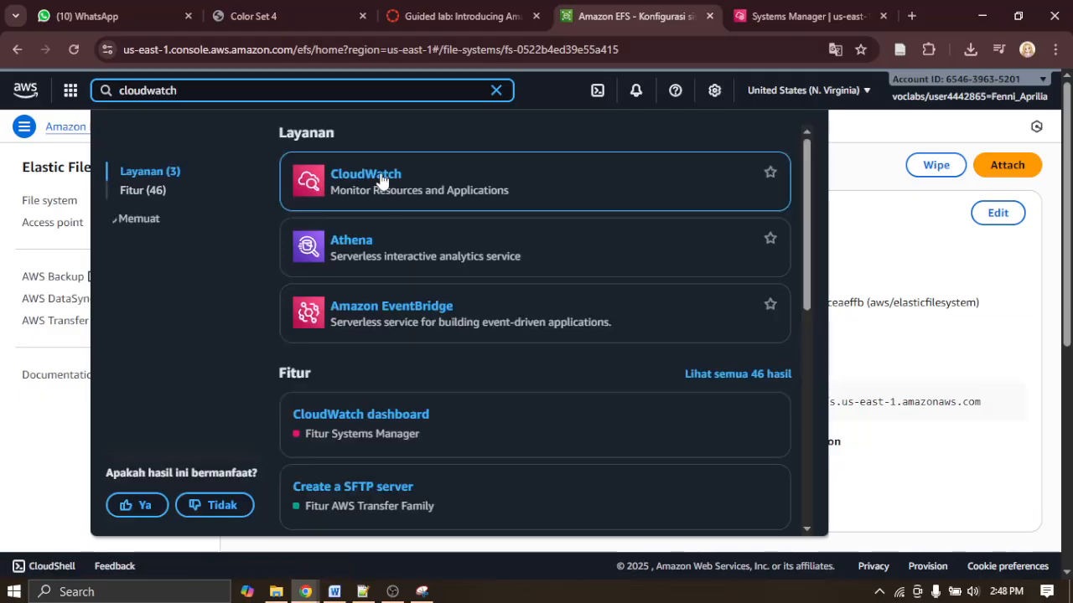
left_click(381, 178)
Step: Read lab steps 31 to 36 on monitoring with CloudWatch, and open the page with all metrics
left_click(459, 15)
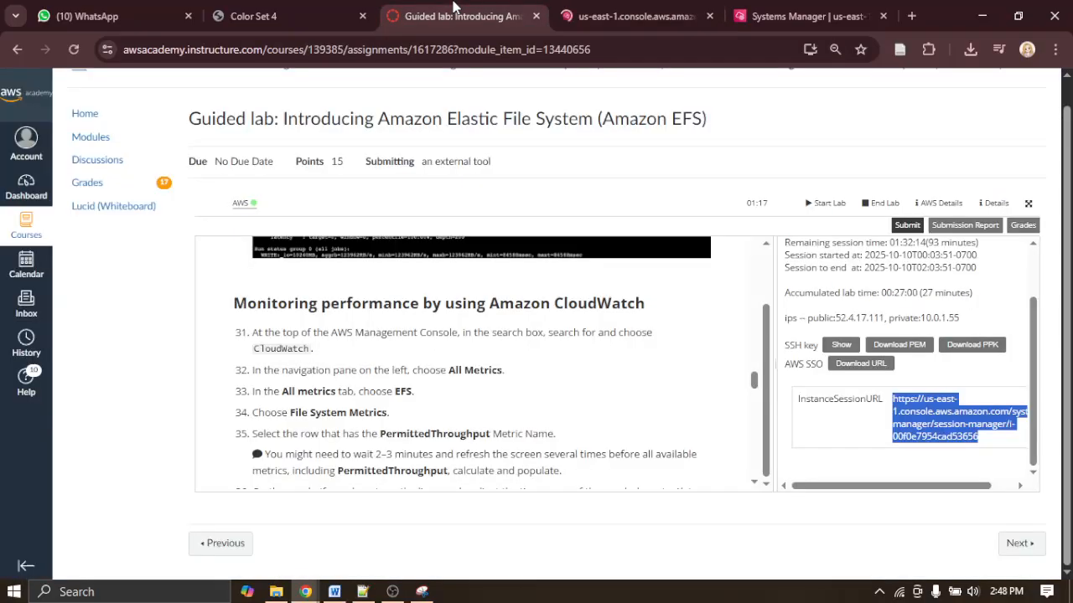
scroll(424, 350, "down", 2)
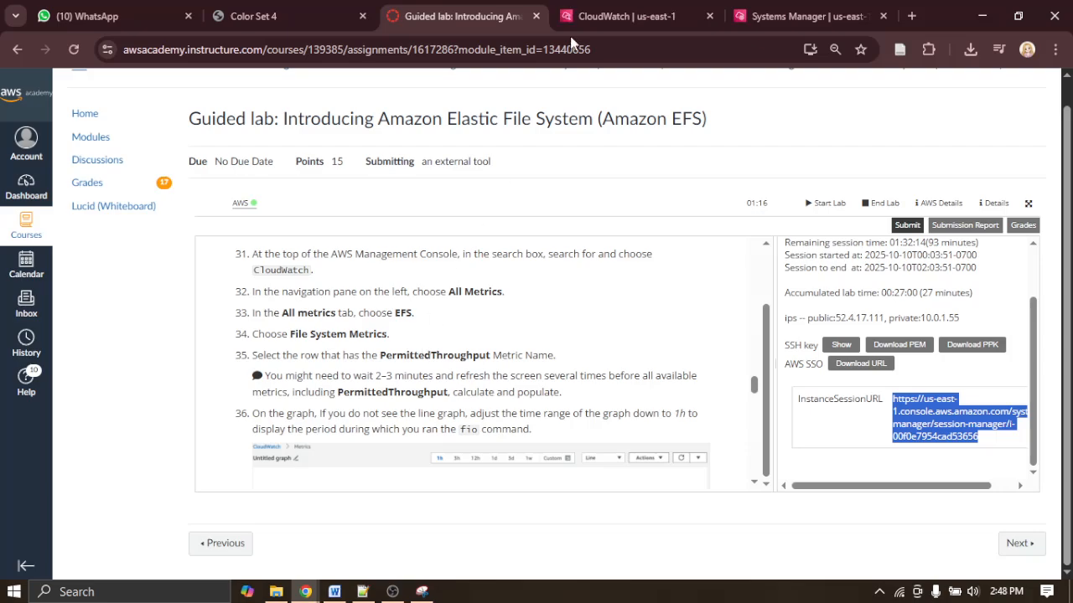
left_click(584, 10)
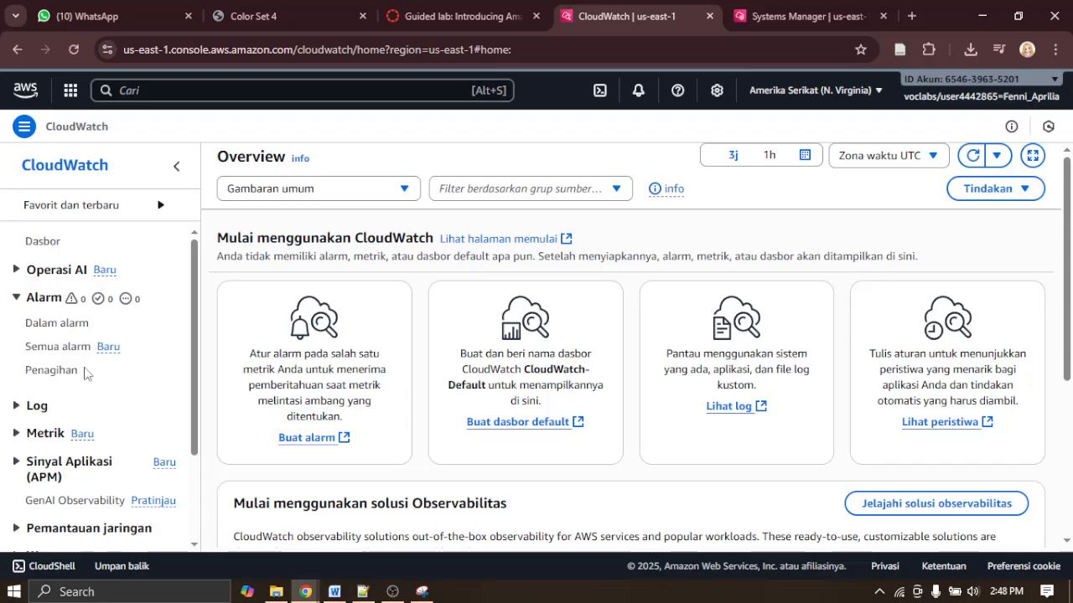
scroll(87, 374, "down", 3)
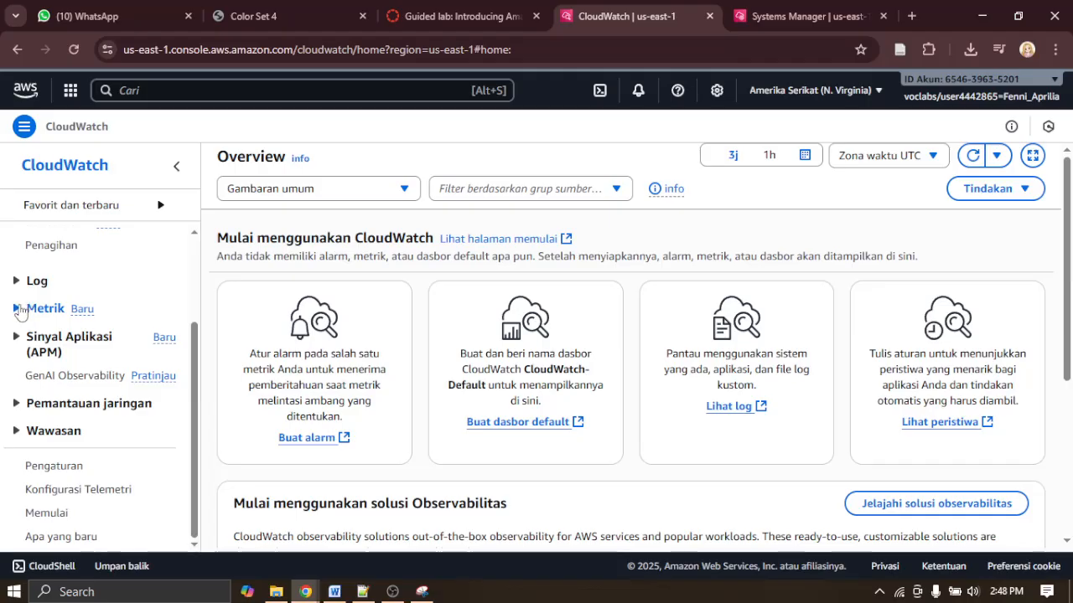
left_click(40, 309)
left_click(67, 332)
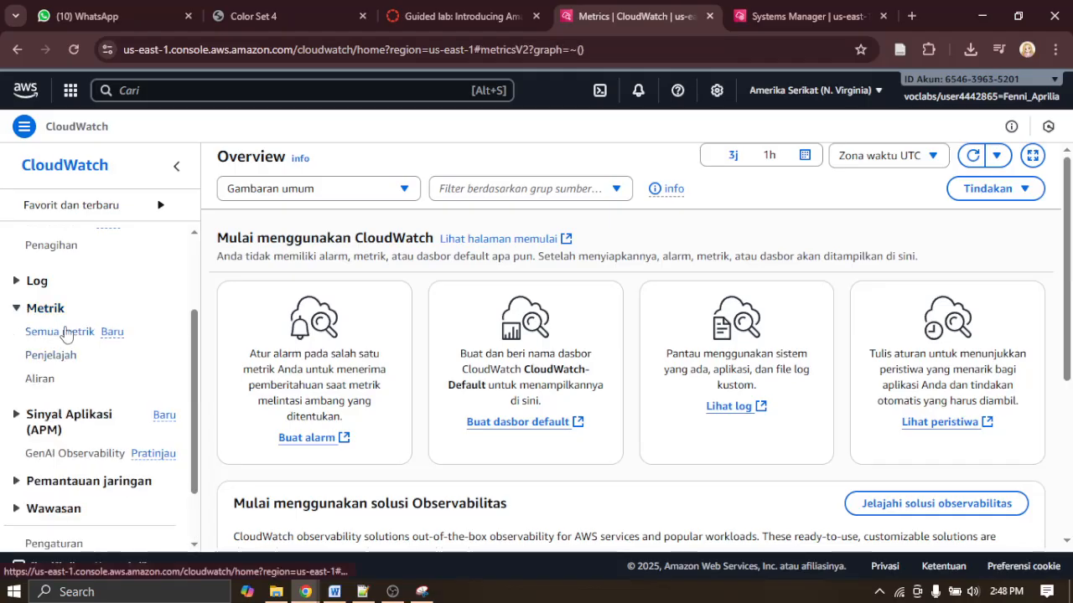
Step: Check lab steps 33 and 34, and open the EFS namespace in the CloudWatch metrics list
left_click(494, 8)
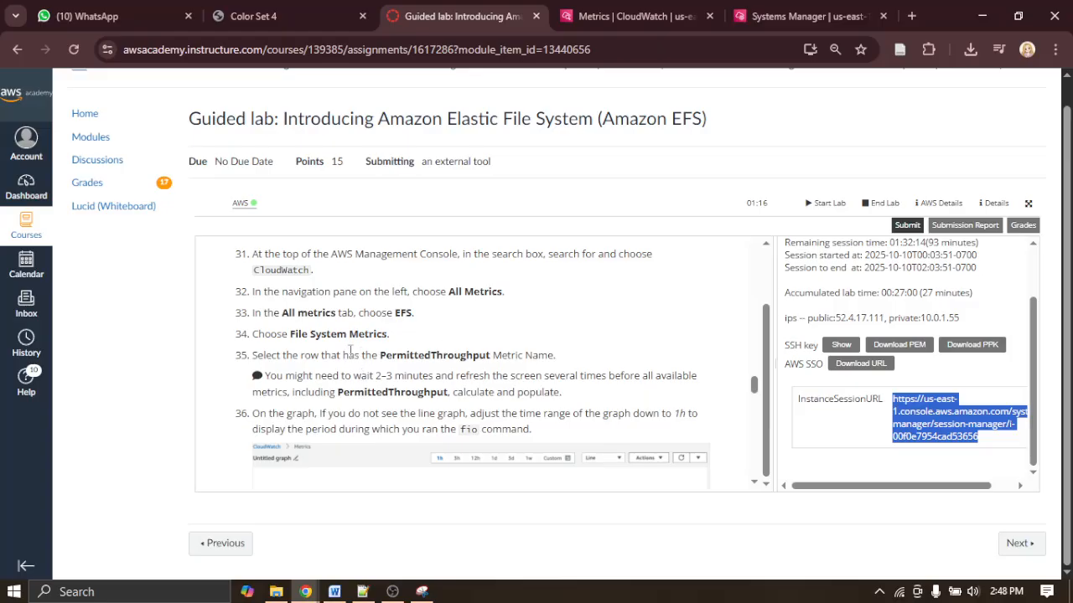
left_click(575, 12)
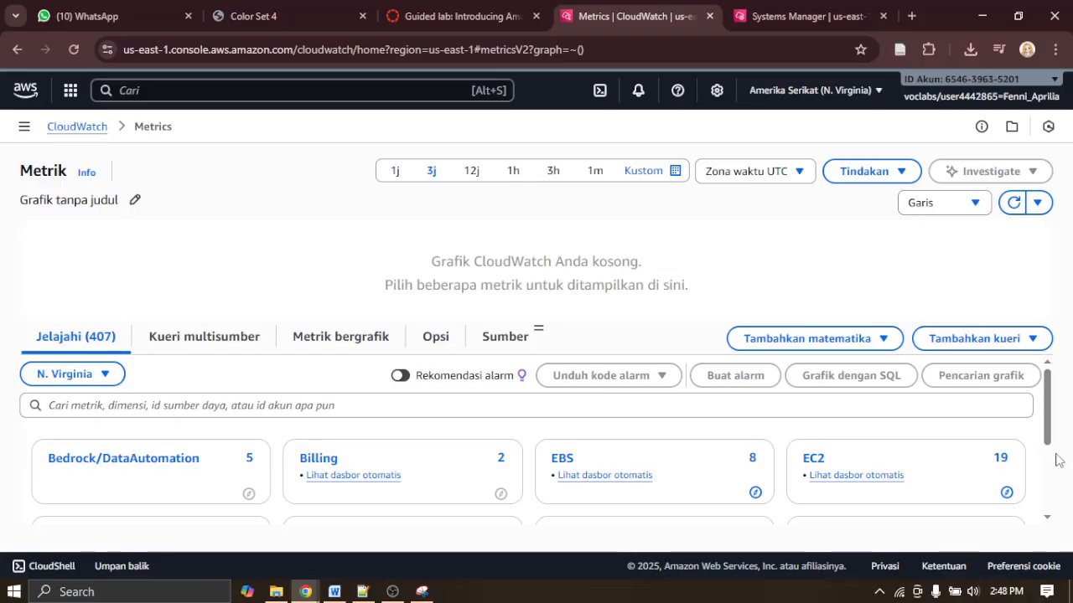
left_click_drag(1049, 423, 1049, 458)
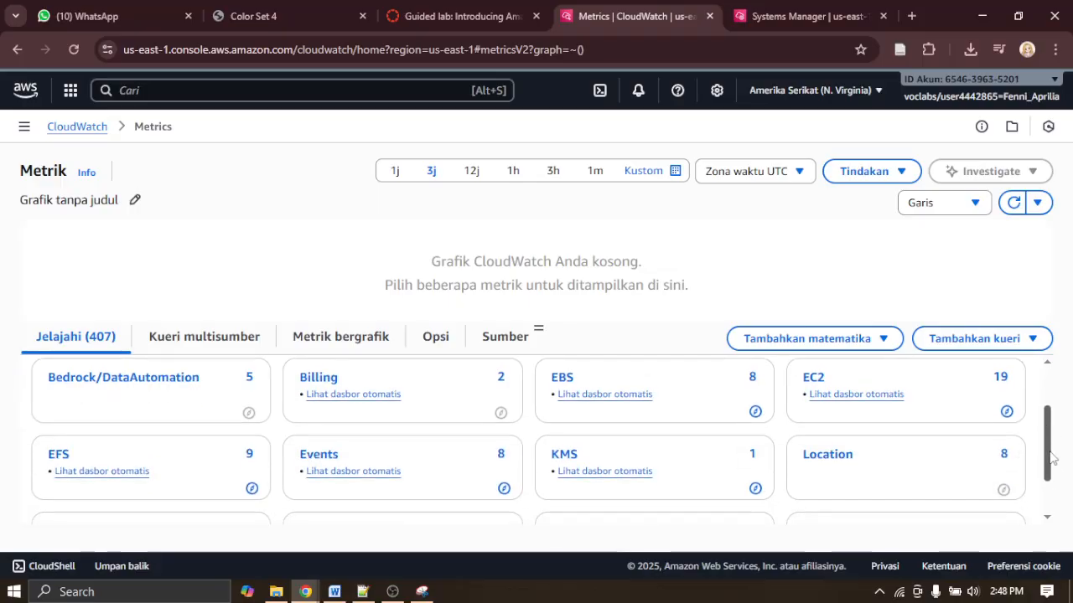
left_click(59, 463)
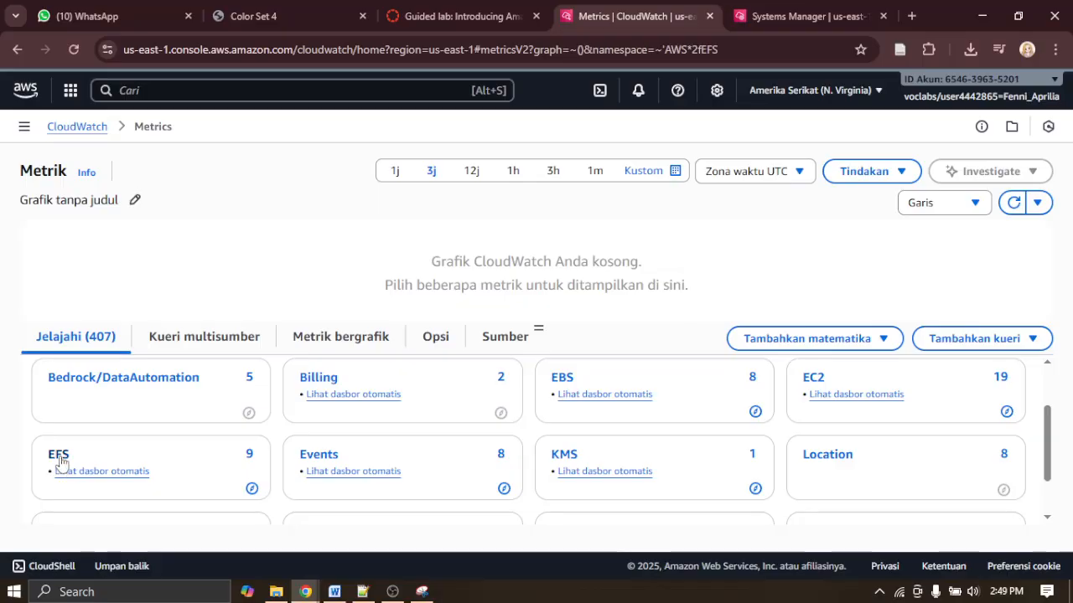
Step: Paste the screenshot of the CloudWatch metrics page into the Word report above the Debrief section, and minimize Word
left_click(334, 592)
key("ctrl+v")
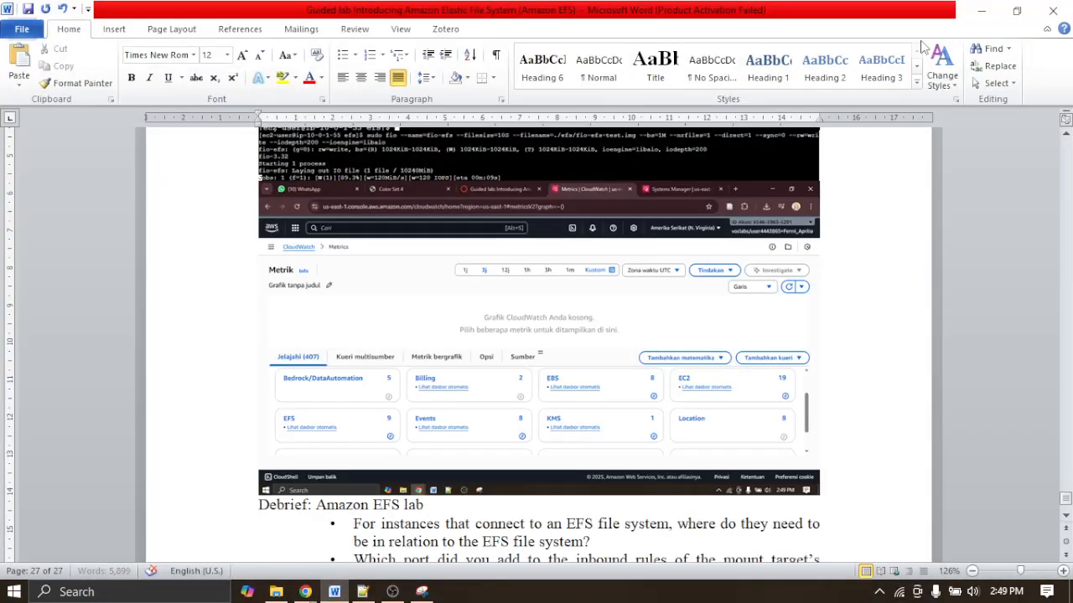
left_click(981, 10)
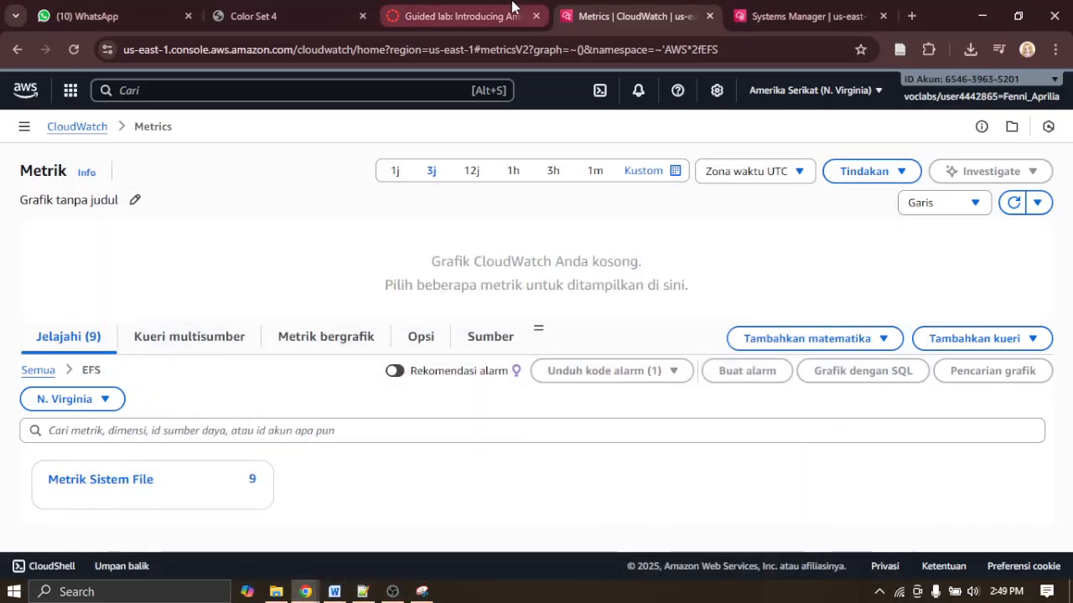
Step: Check lab steps 34 and 35 on File System Metrics and PermittedThroughput, and return to the CloudWatch EFS metrics
left_click(461, 16)
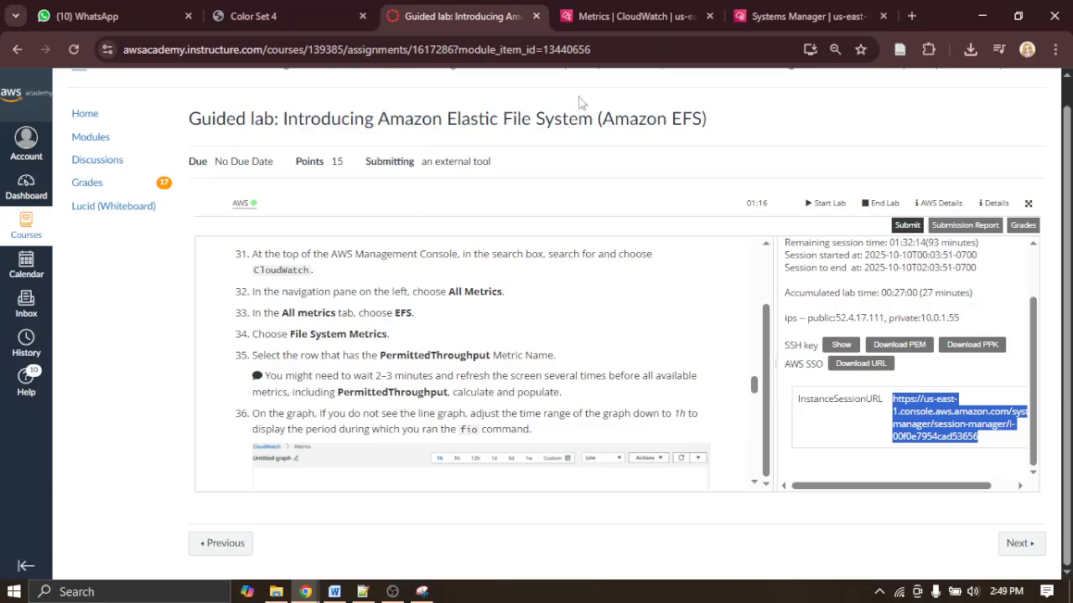
left_click(635, 16)
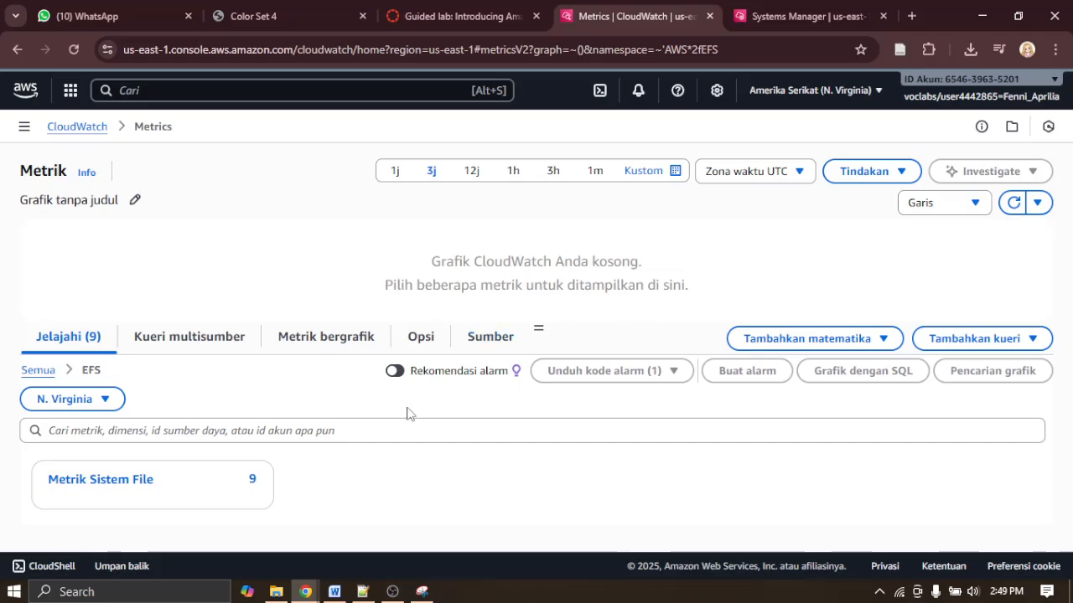
Step: Open the EFS File System Metrics, check lab step 35, and select the PermittedThroughput metric for graphing
left_click(134, 486)
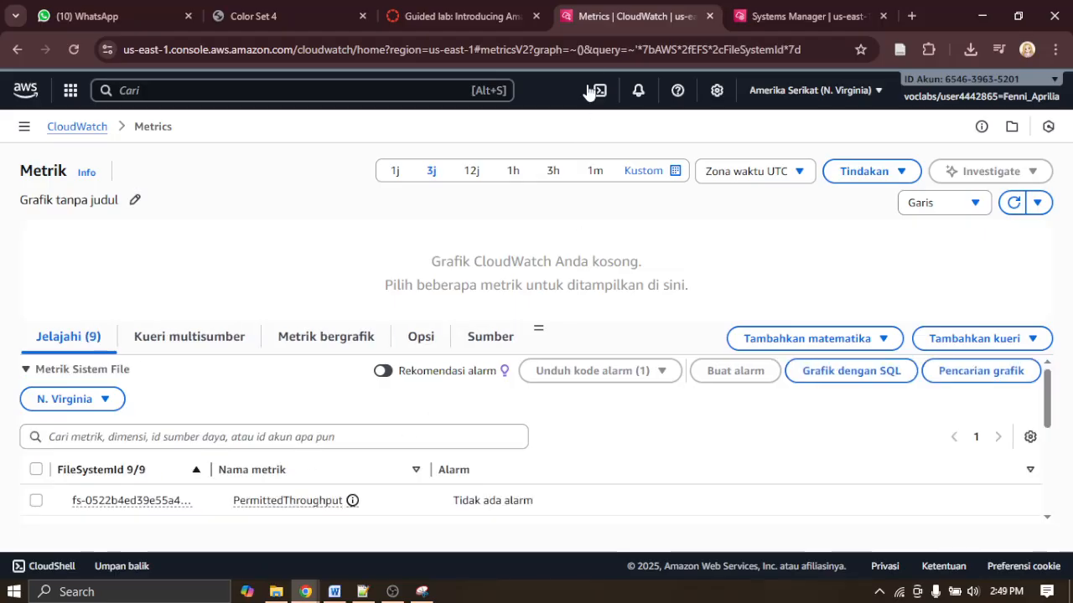
left_click(460, 16)
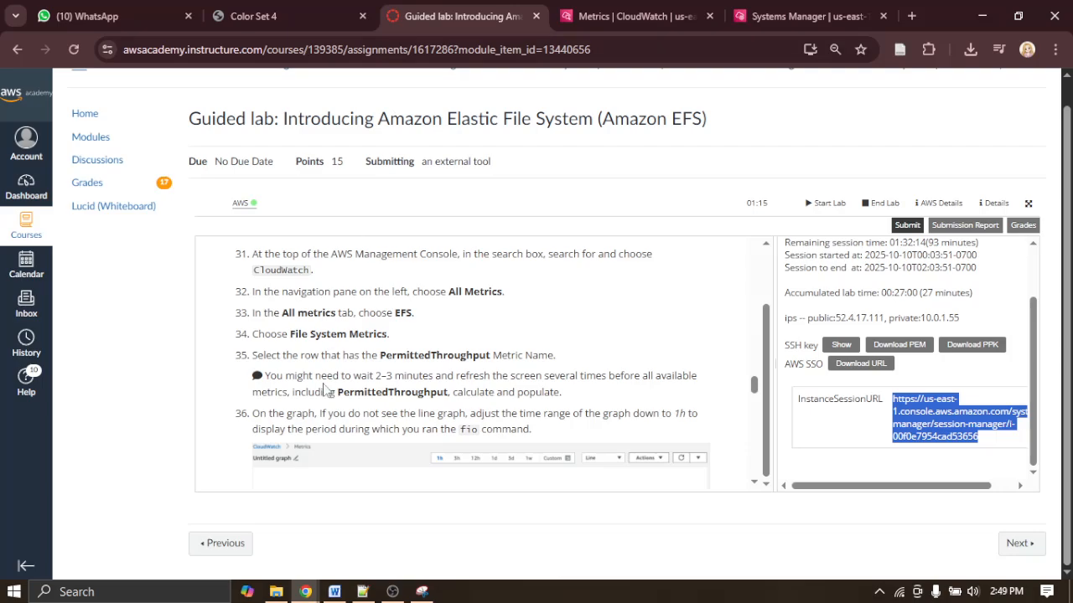
left_click_drag(277, 356, 433, 370)
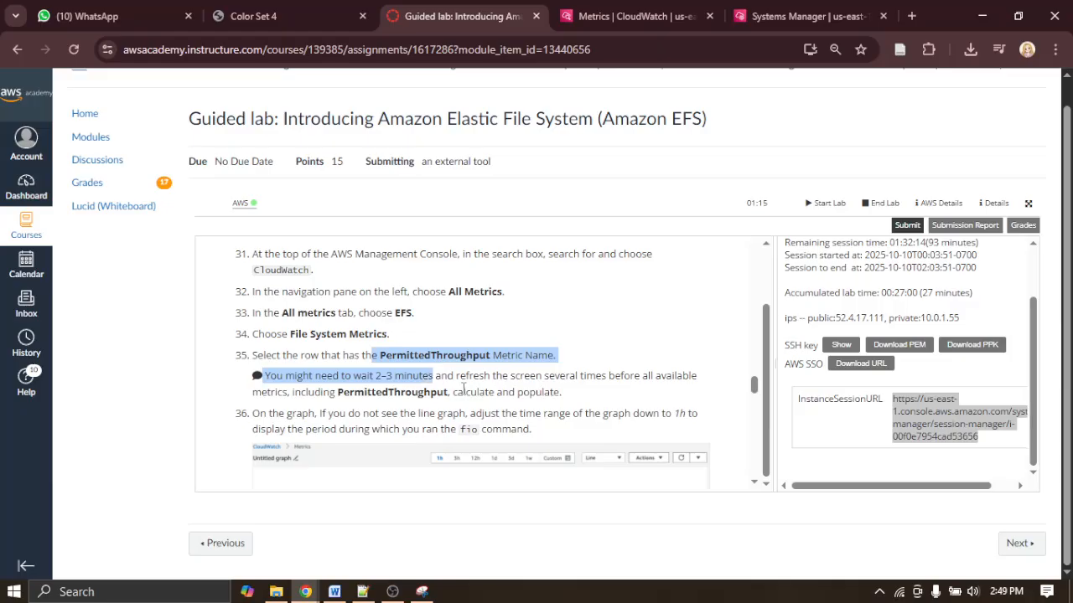
left_click(463, 388)
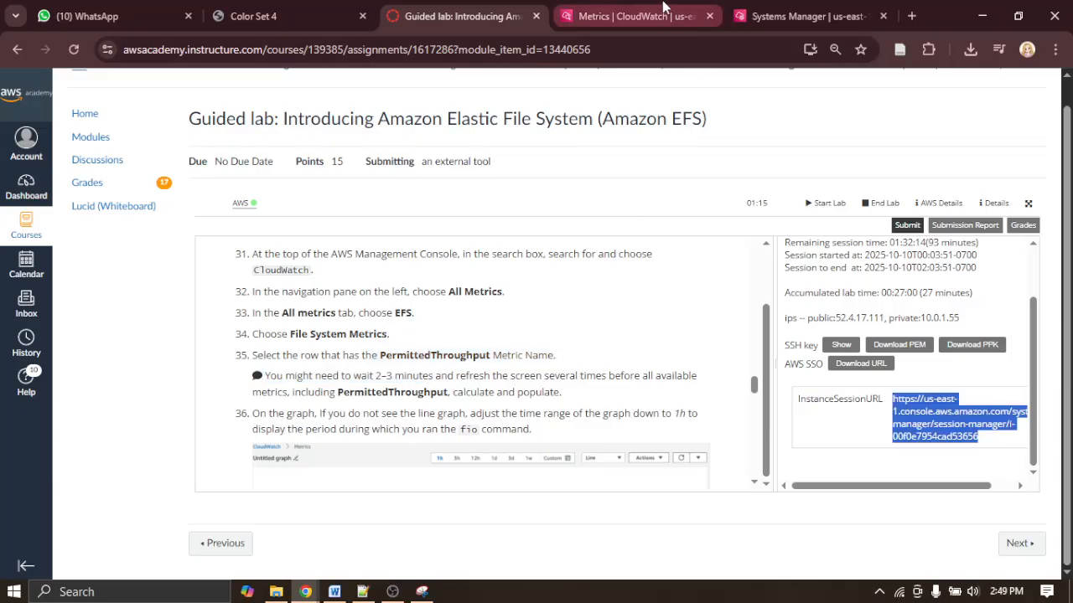
left_click(662, 6)
scroll(560, 414, "down", 3)
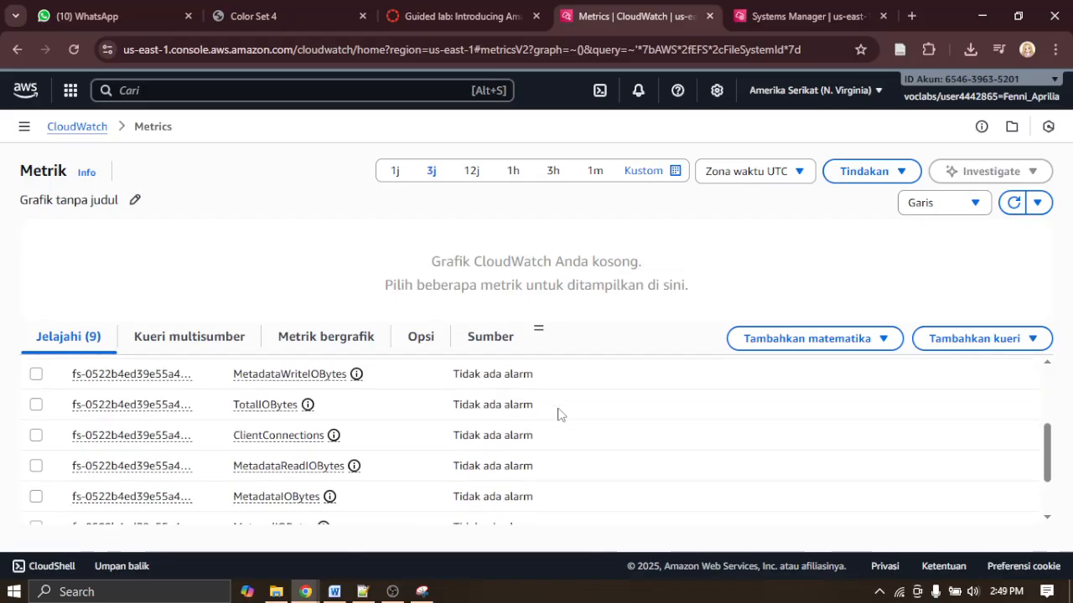
scroll(559, 414, "up", 2)
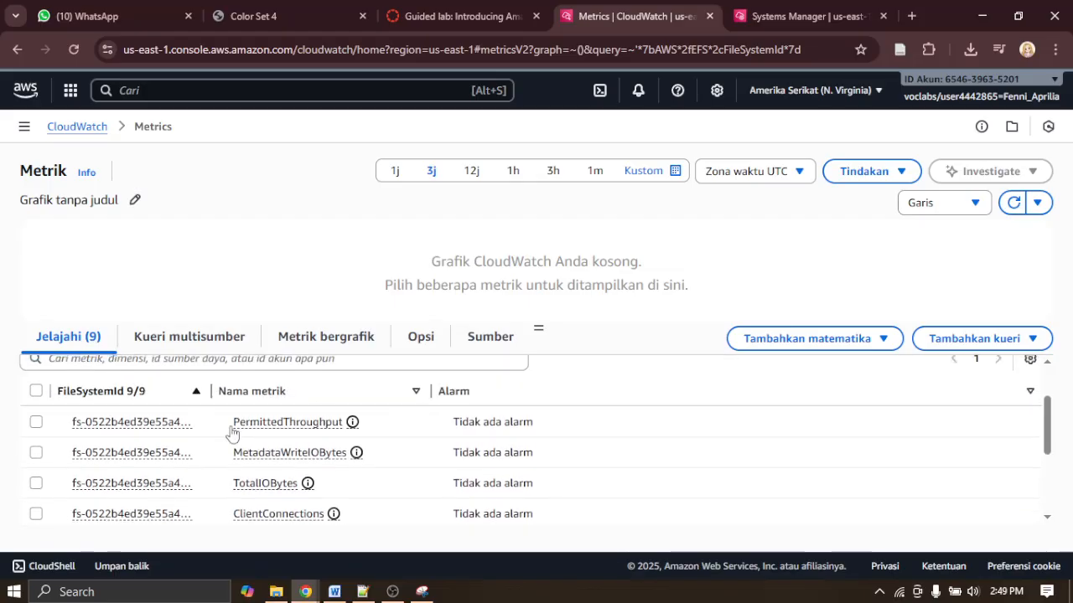
left_click(35, 422)
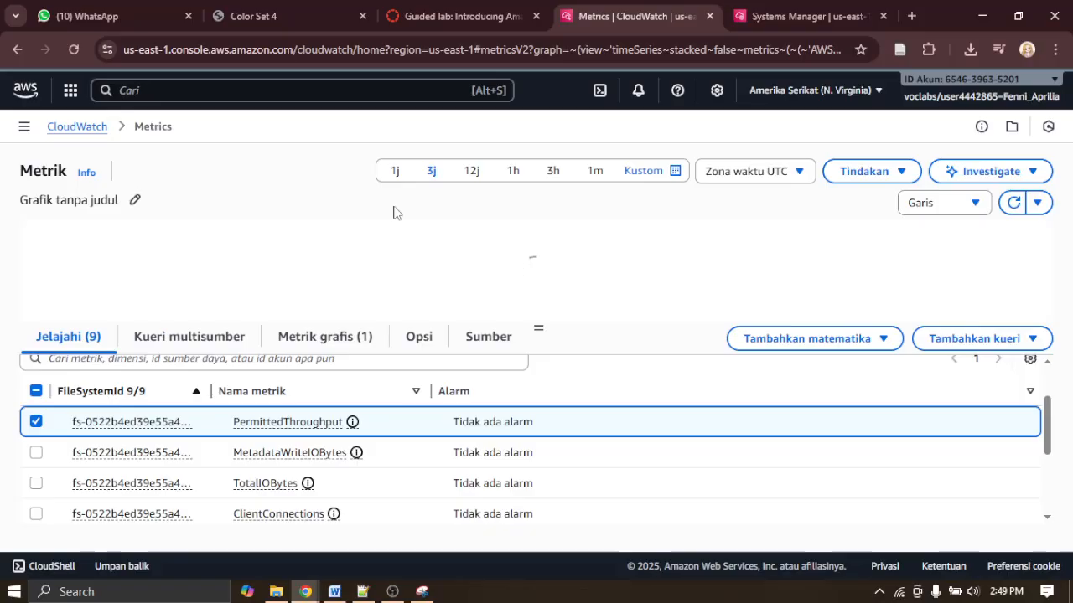
Step: Check lab step 36 on the graph's time range, and copy a screenshot of the PermittedThroughput graph in CloudWatch
left_click(467, 8)
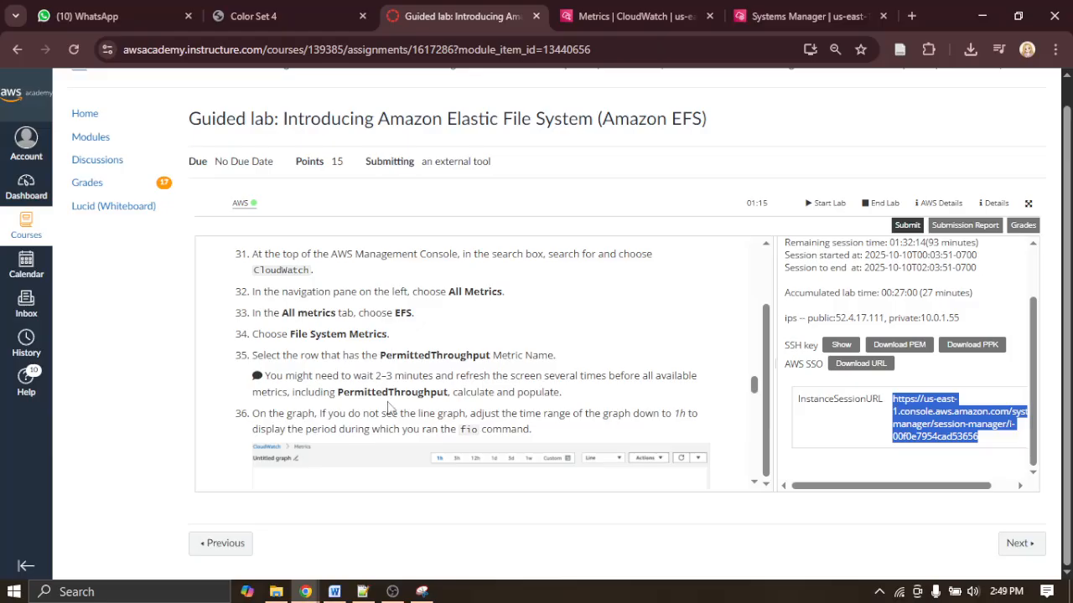
scroll(387, 408, "down", 1)
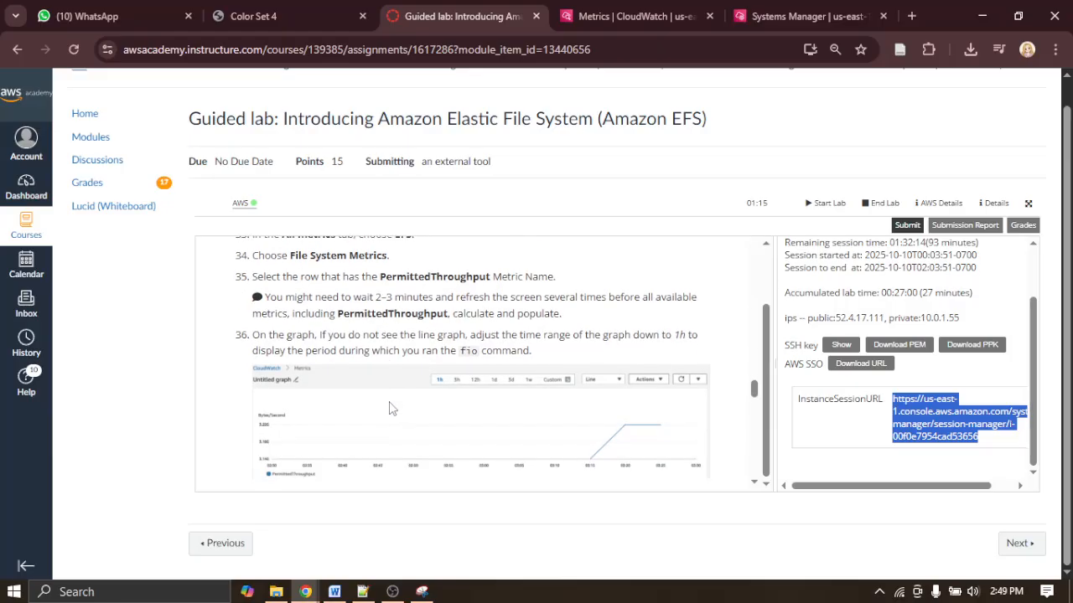
scroll(348, 355, "down", 2)
scroll(351, 354, "up", 2)
left_click(637, 13)
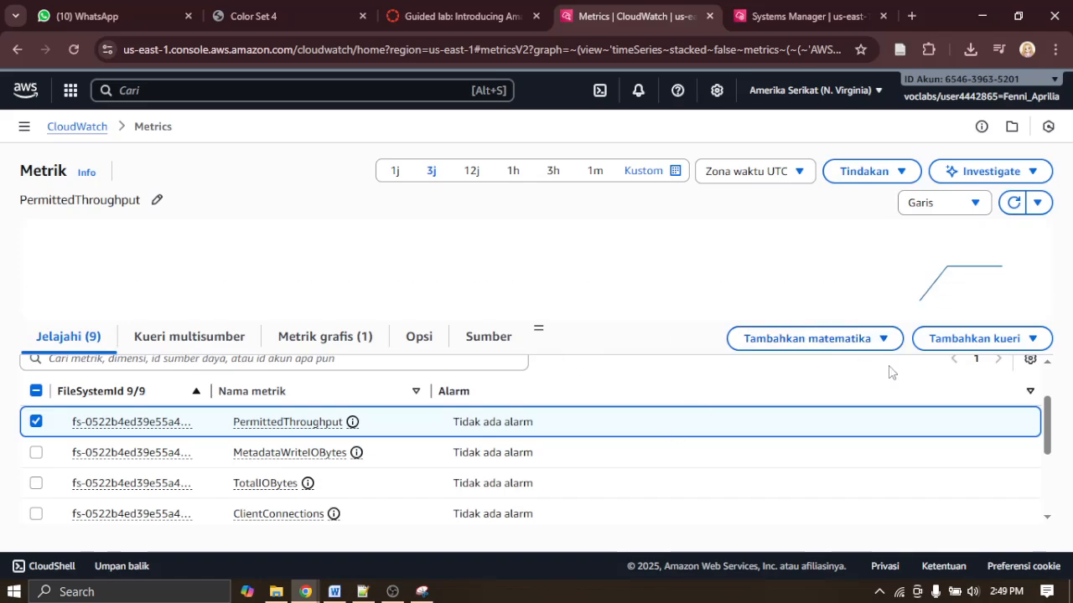
left_click(422, 592)
left_click(14, 308)
left_click_drag(1, 109, 1065, 454)
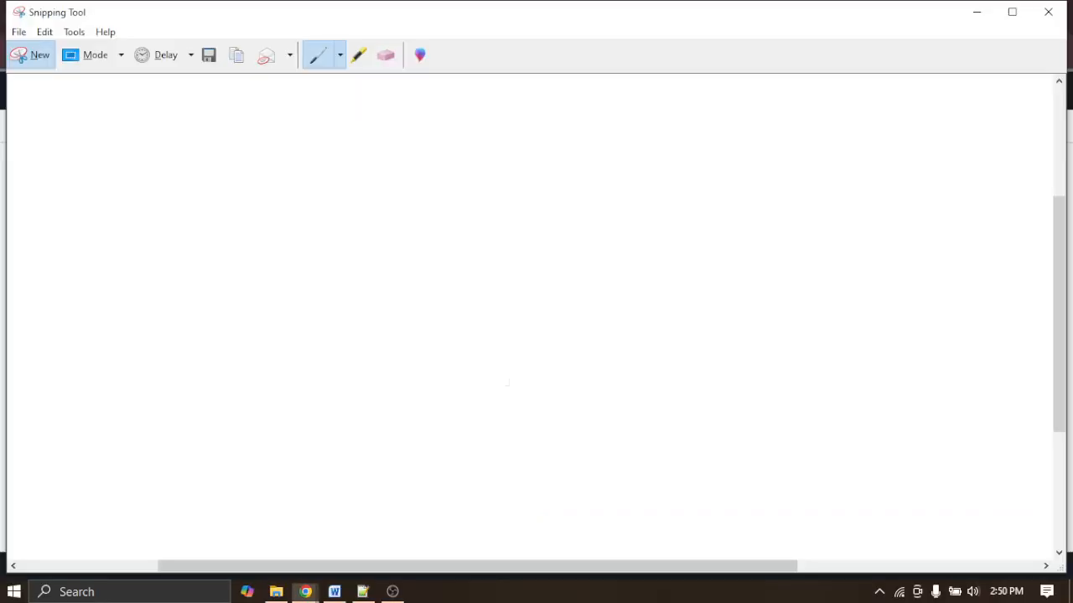
right_click(505, 384)
left_click(545, 408)
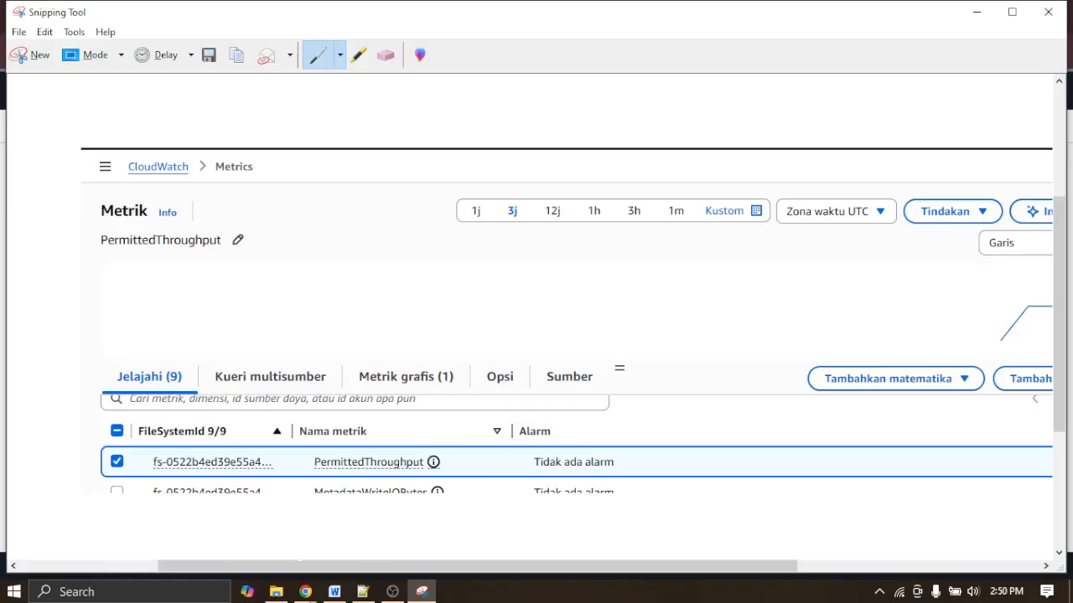
Step: Paste the PermittedThroughput screenshot into the Word report above the Debrief section, and minimize Word and Snipping Tool
left_click(335, 591)
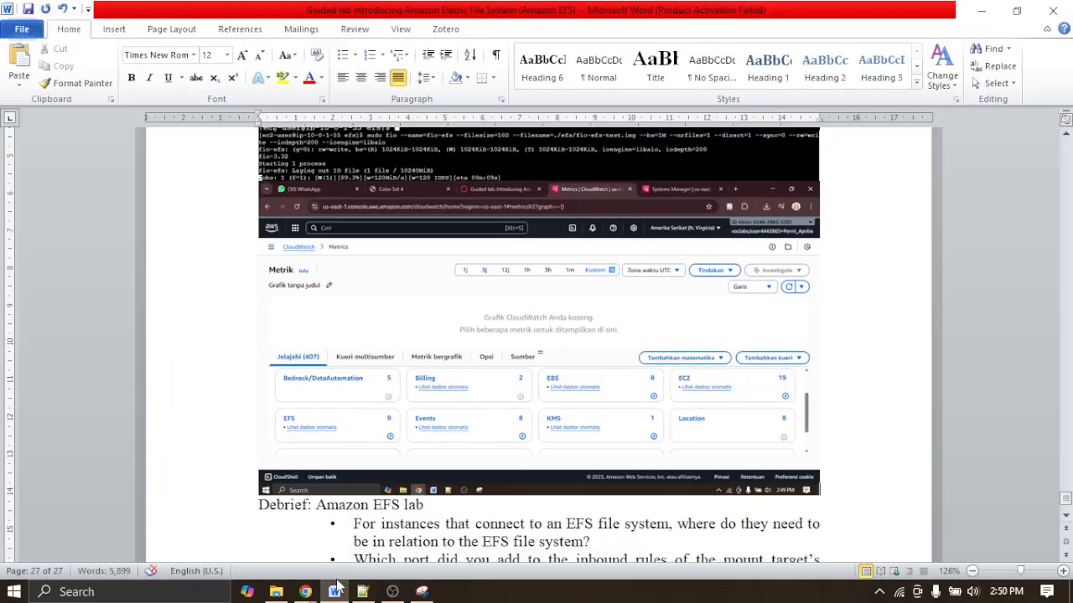
key("ctrl+v")
left_click(981, 10)
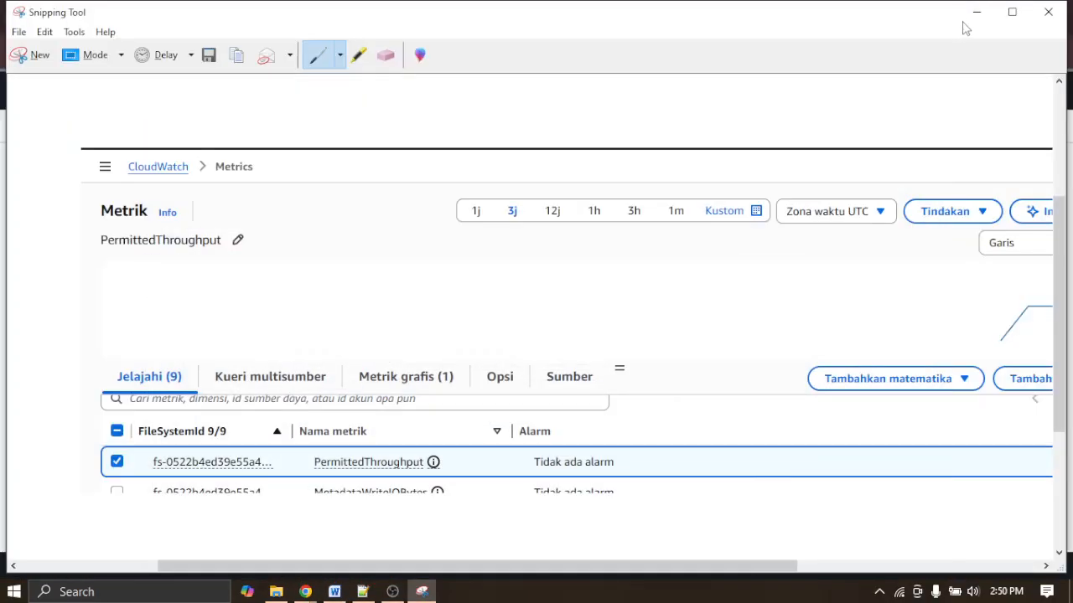
left_click(975, 12)
Step: Read lab steps 37 to 42 on DataWriteIOBytes, and look through the CloudWatch file system metrics list
left_click(459, 16)
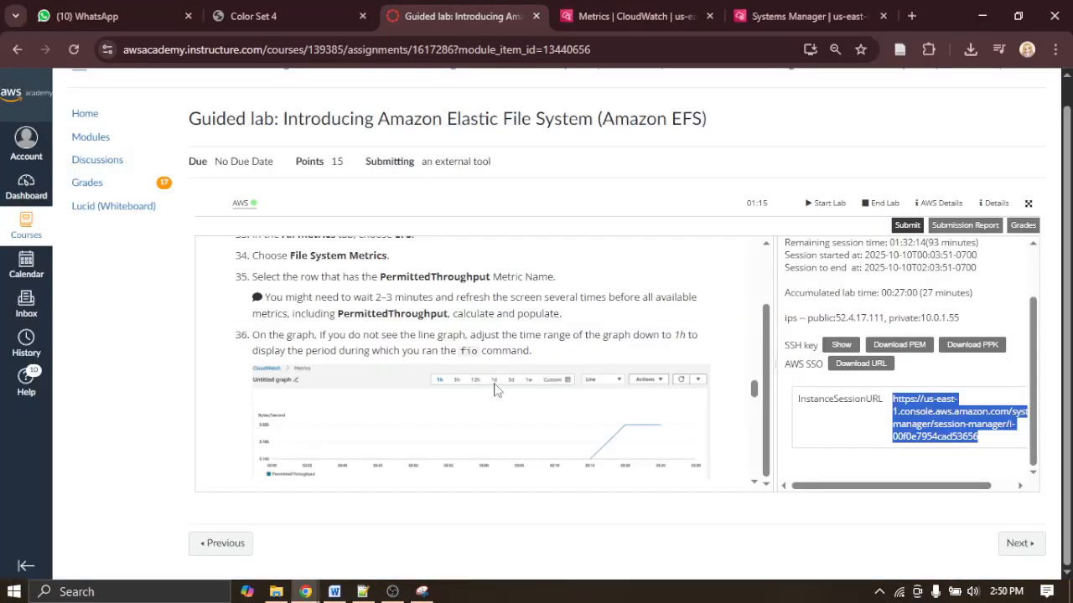
scroll(498, 392, "down", 3)
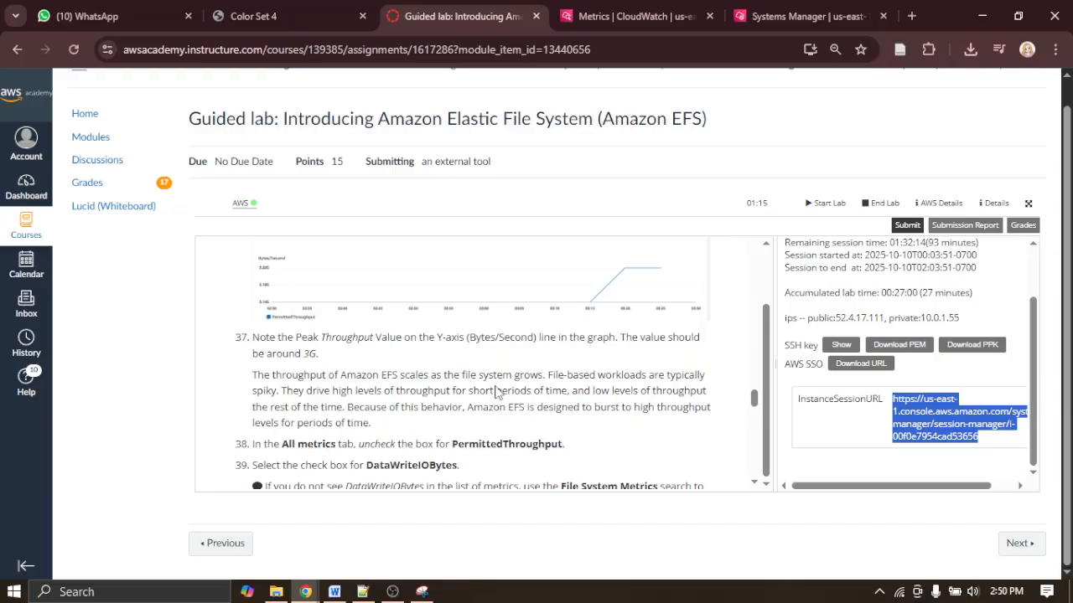
scroll(497, 393, "down", 2)
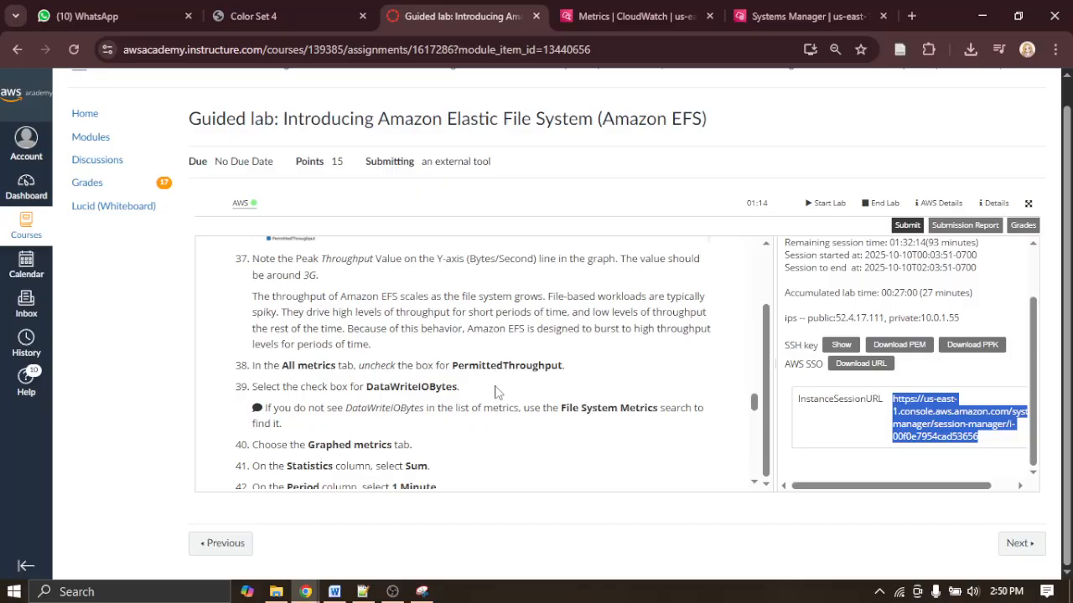
left_click(637, 16)
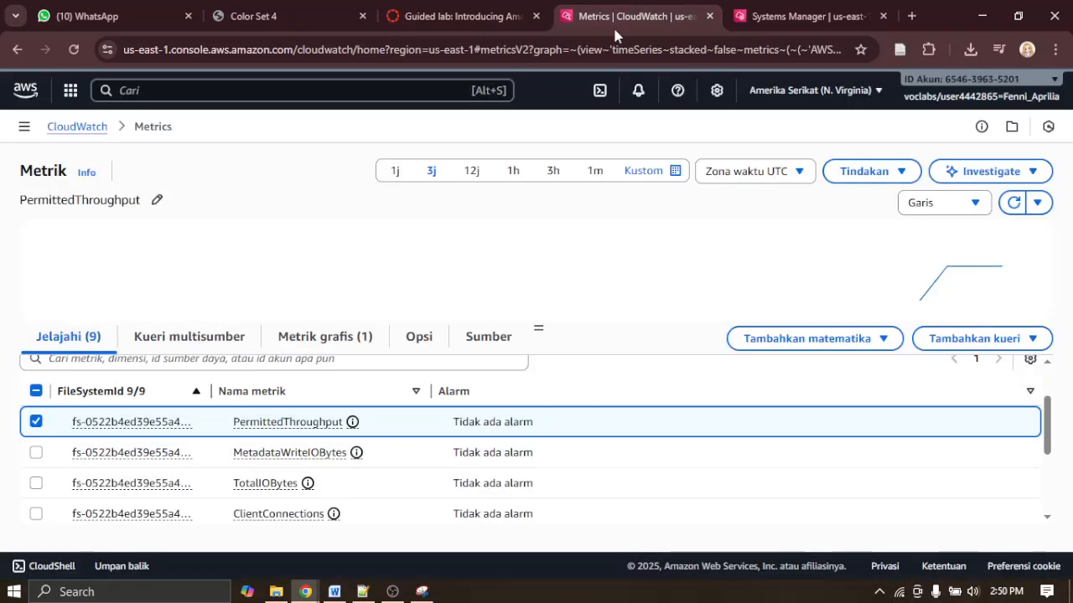
scroll(216, 443, "up", 2)
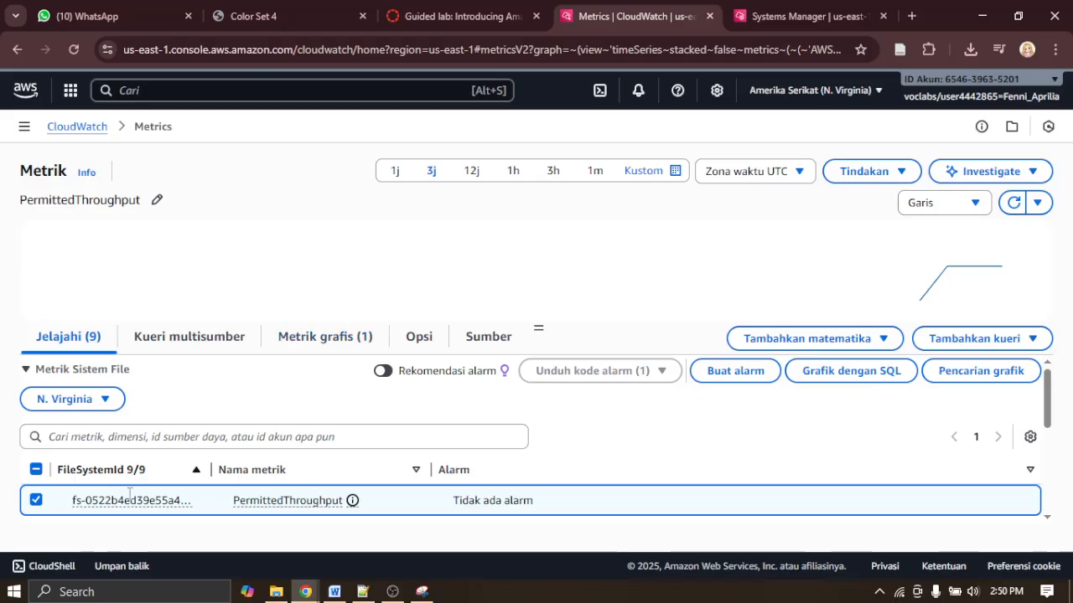
scroll(591, 419, "down", 1)
scroll(592, 419, "down", 3)
scroll(653, 385, "up", 3)
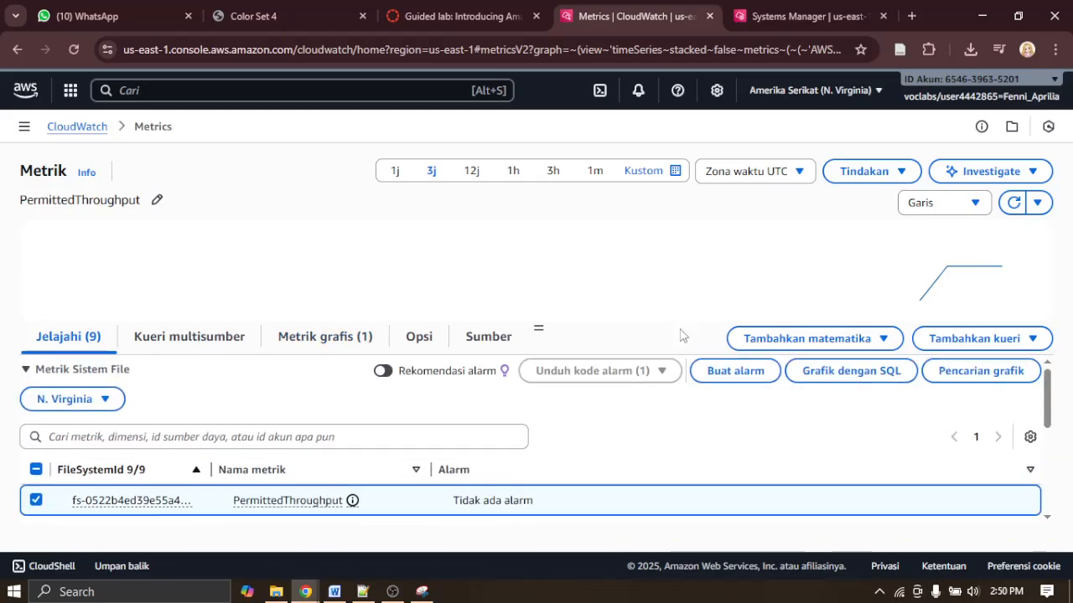
left_click(470, 16)
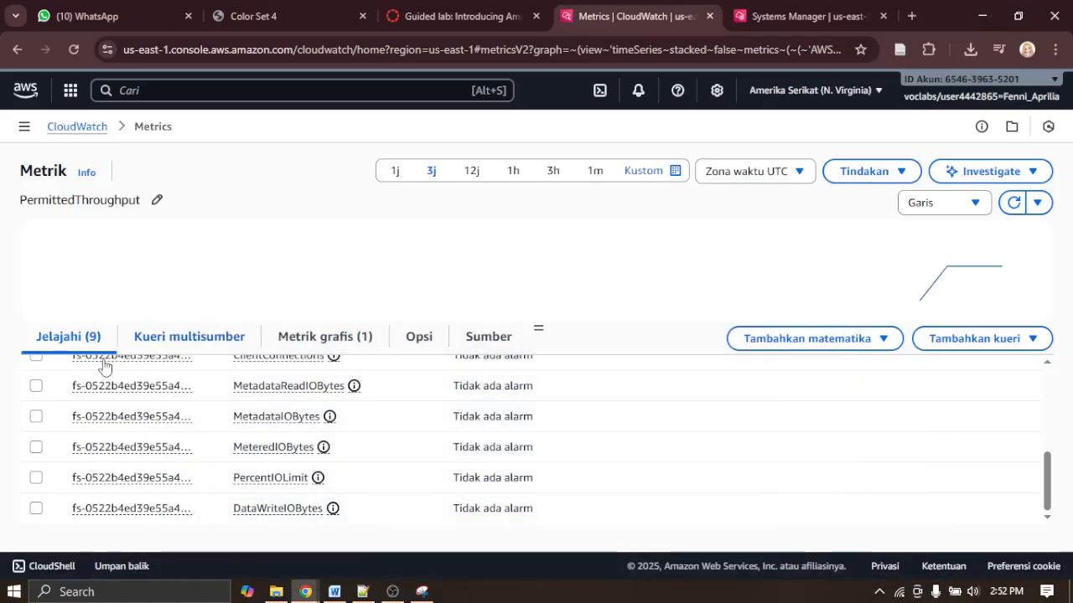
Step: Deselect the PermittedThroughput metric and select DataWriteIOBytes in the file system metrics list
scroll(104, 367, "up", 5)
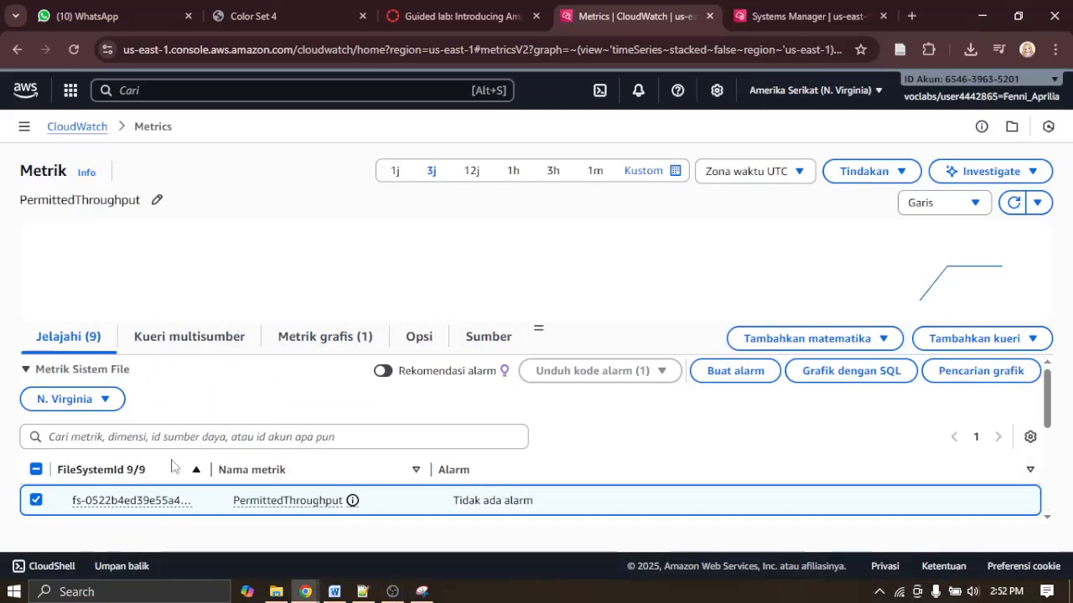
left_click(36, 500)
left_click(460, 8)
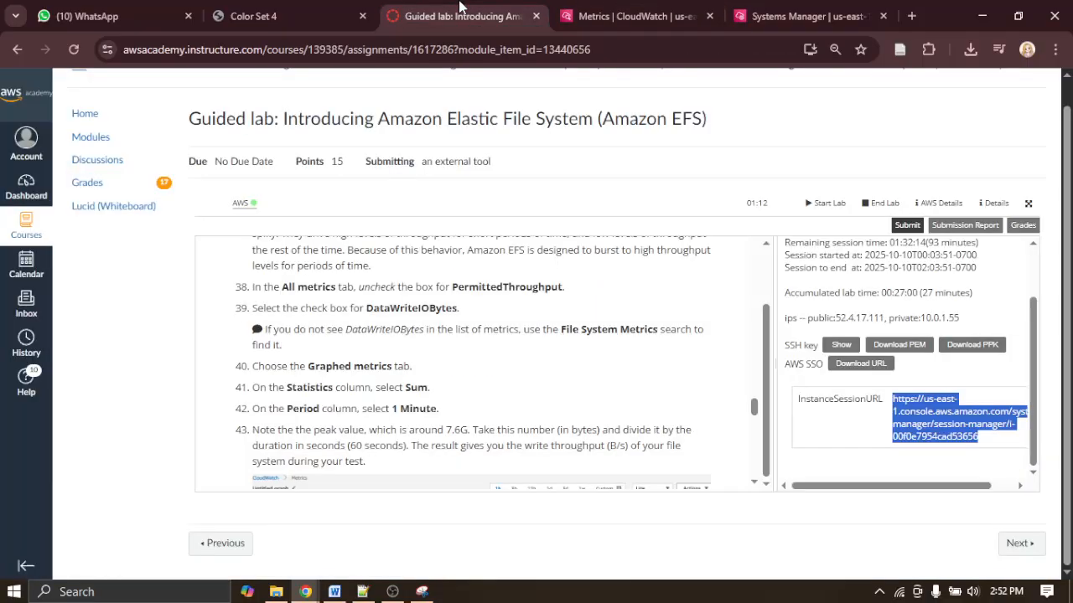
left_click(591, 7)
scroll(459, 388, "down", 3)
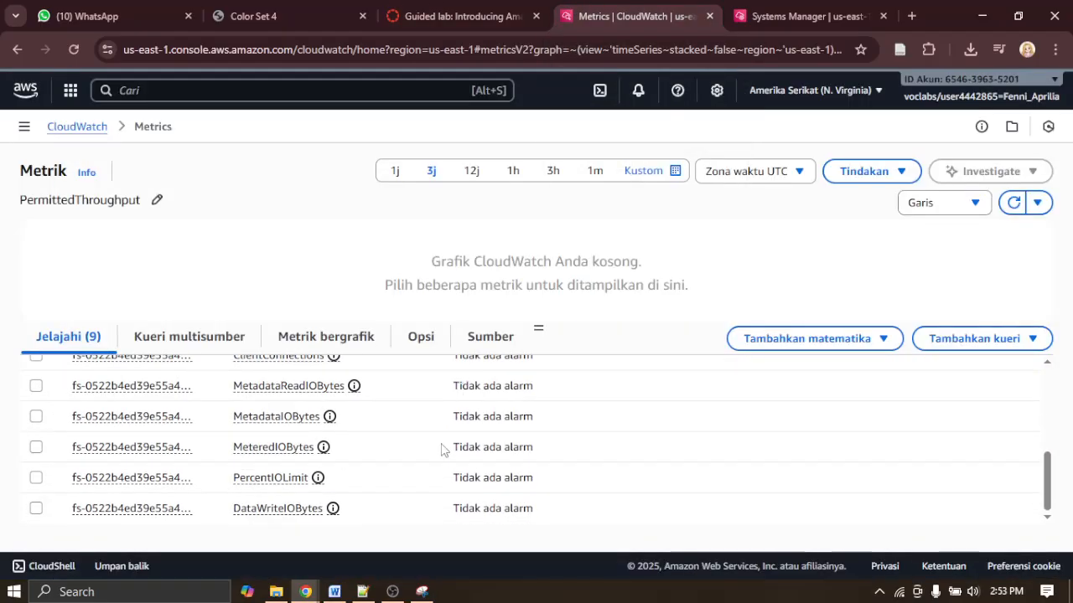
left_click(36, 508)
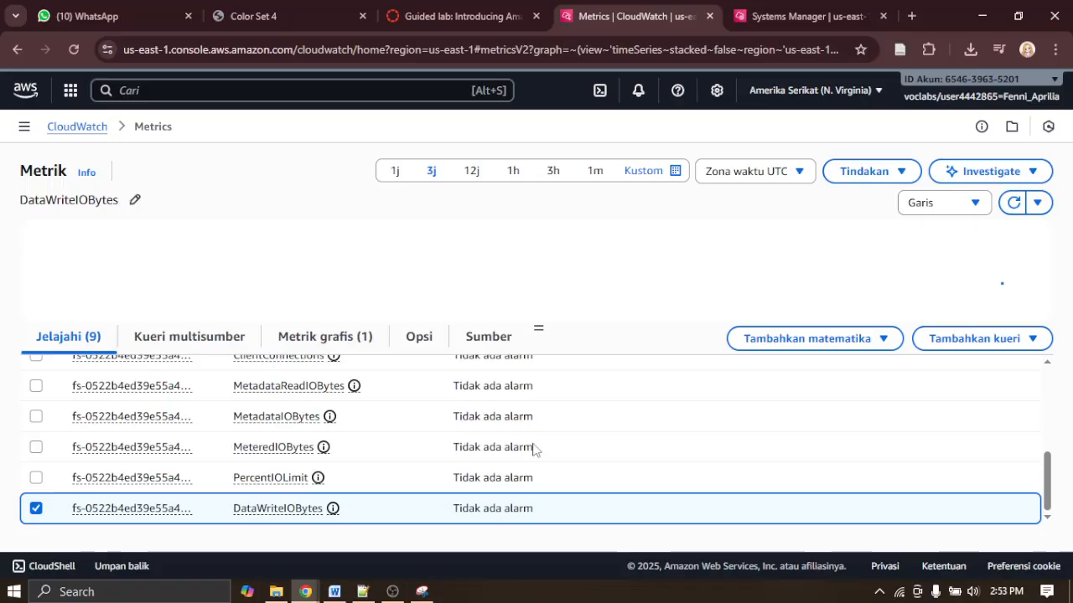
scroll(537, 451, "up", 2)
scroll(659, 462, "down", 2)
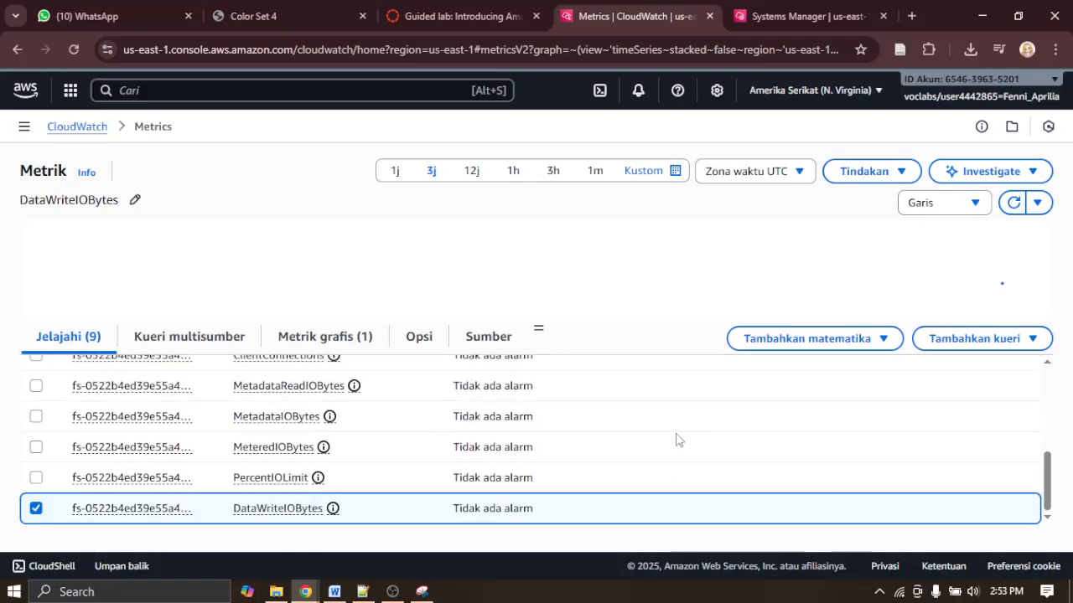
Step: Read lab steps 40 to 43, and show the graphed metrics for DataWriteIOBytes in CloudWatch
left_click(465, 16)
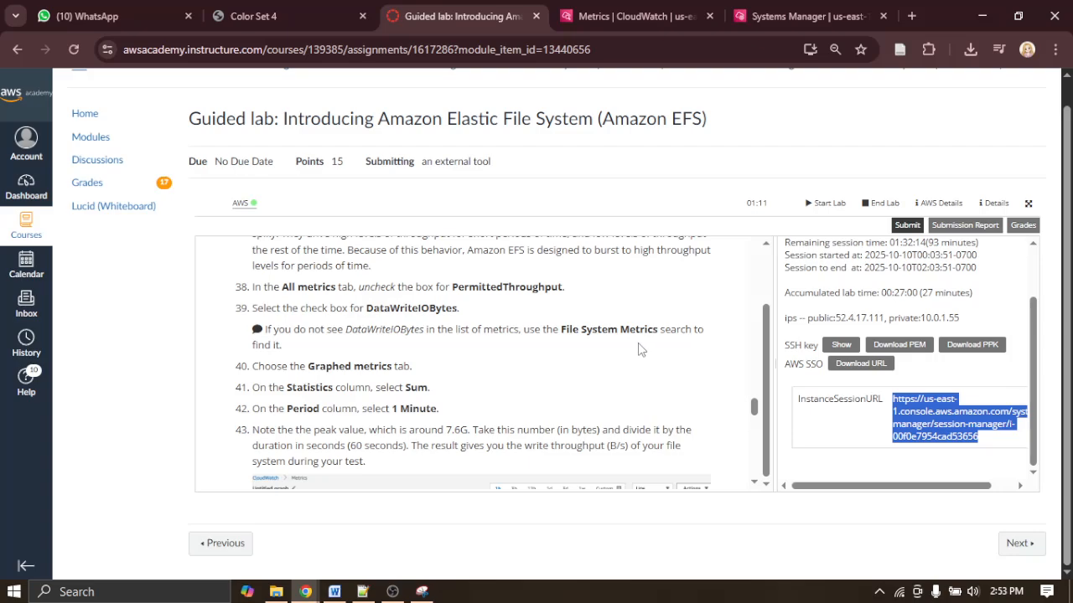
scroll(640, 349, "down", 1)
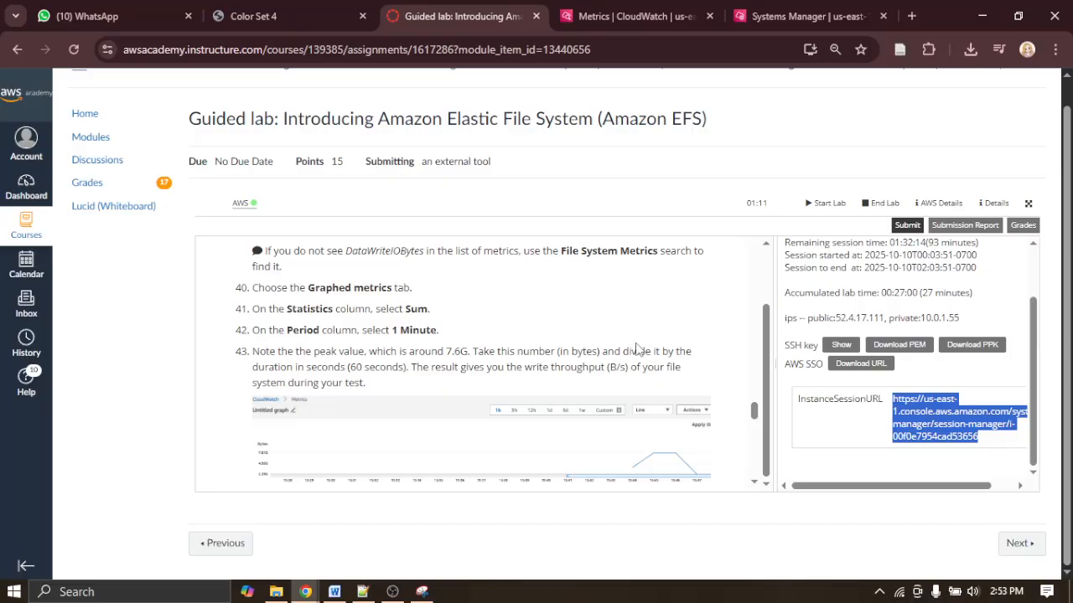
left_click(643, 10)
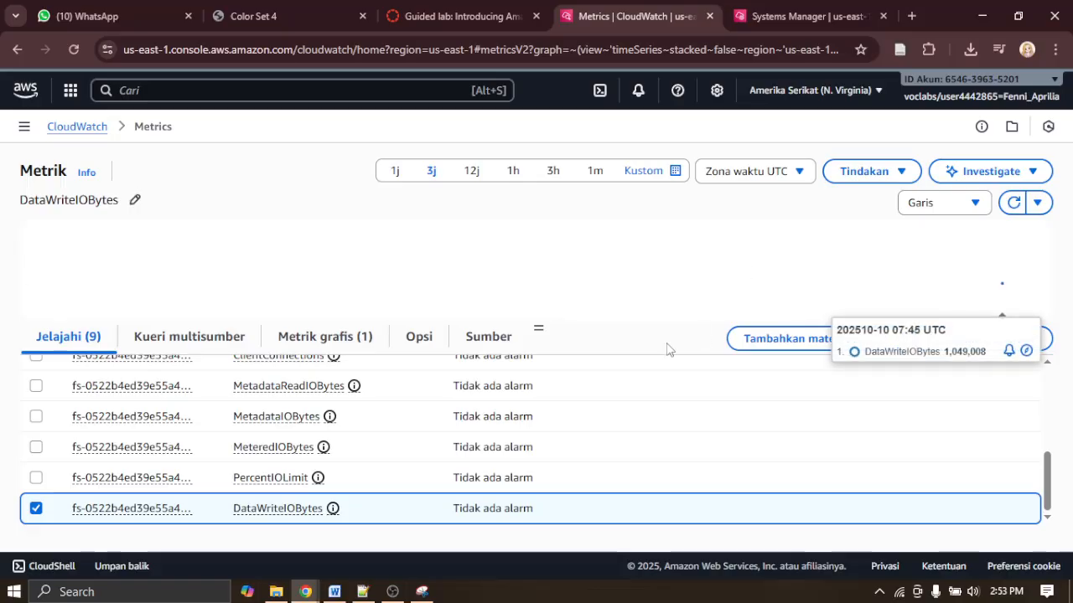
left_click(318, 344)
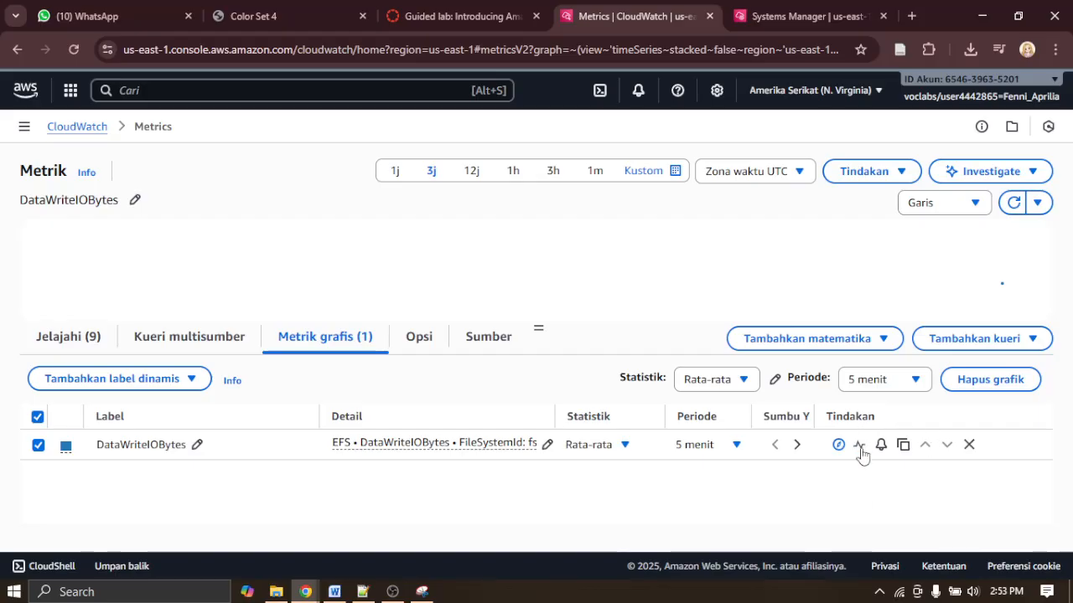
Step: Check lab steps 40 to 43, and set the graphed DataWriteIOBytes statistic to Jumlah (Sum)
left_click(473, 11)
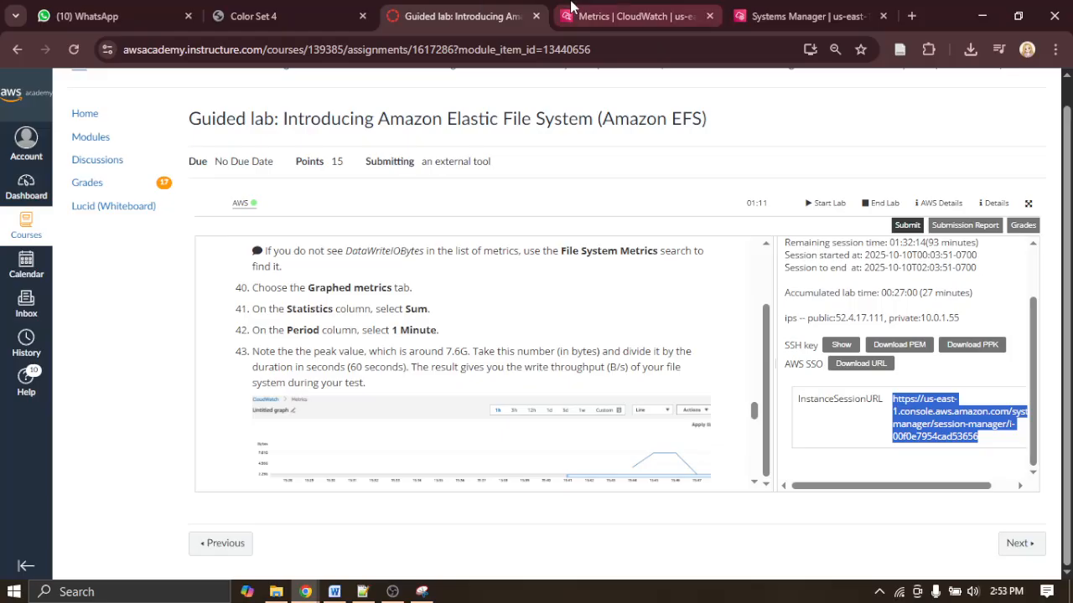
left_click(611, 10)
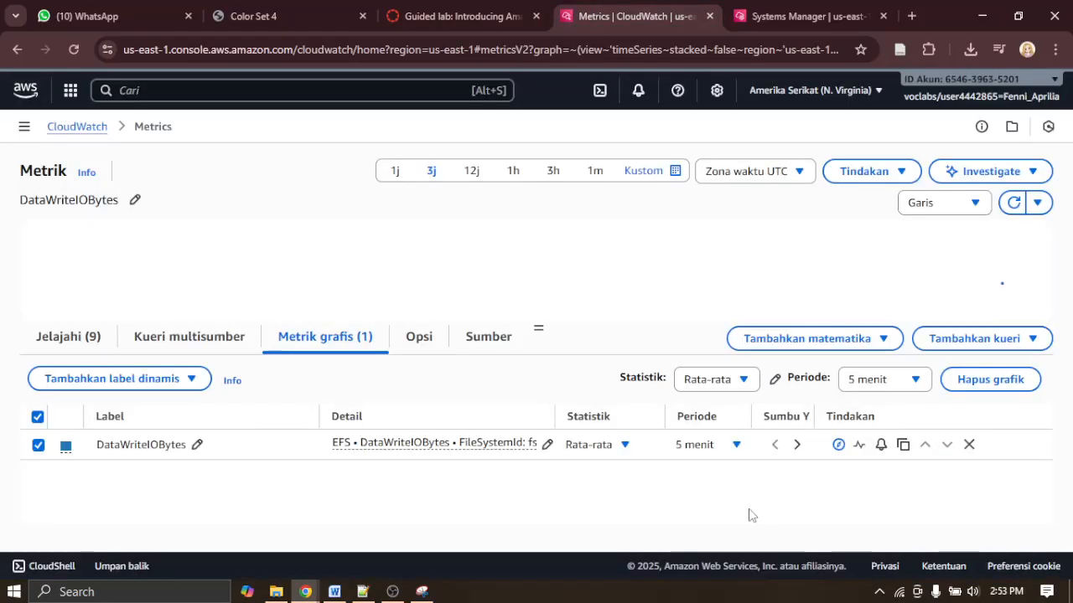
left_click(709, 387)
scroll(718, 486, "down", 2)
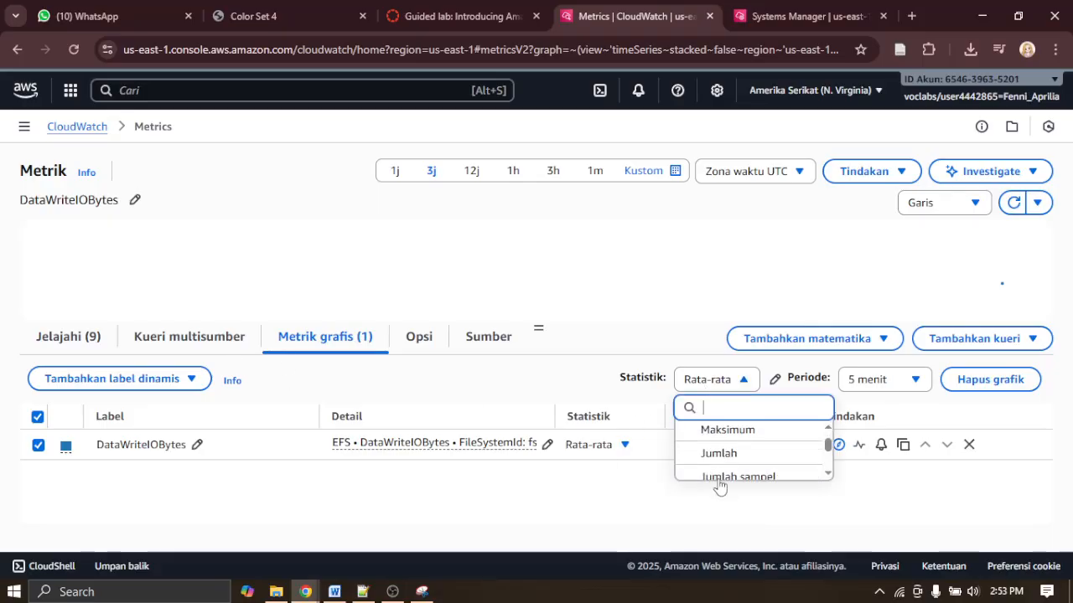
left_click(717, 457)
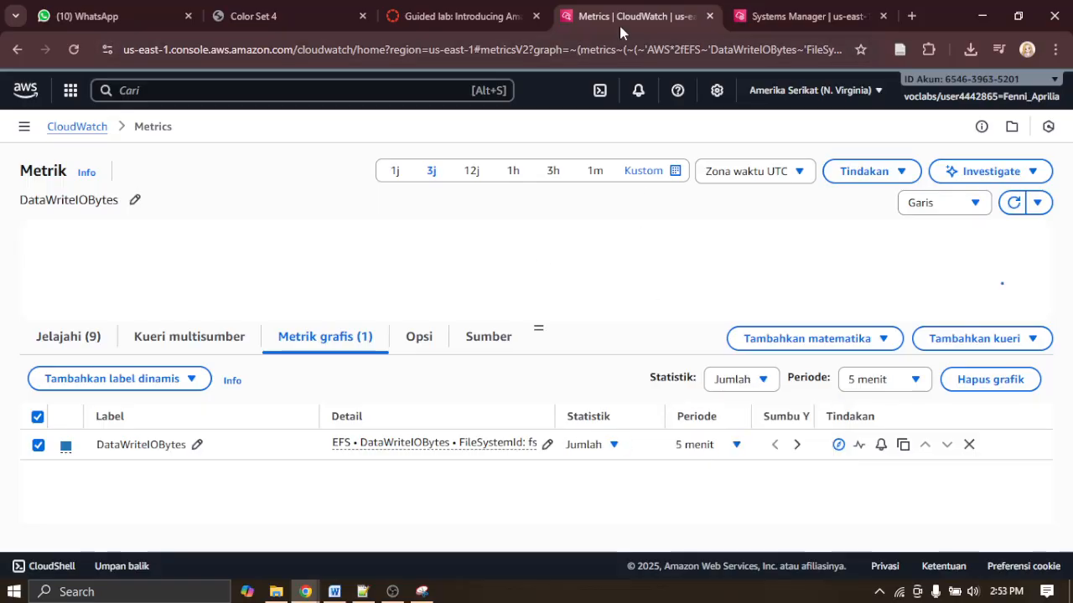
Step: Translate the CloudWatch metrics page from Indonesian to English
left_click(741, 379)
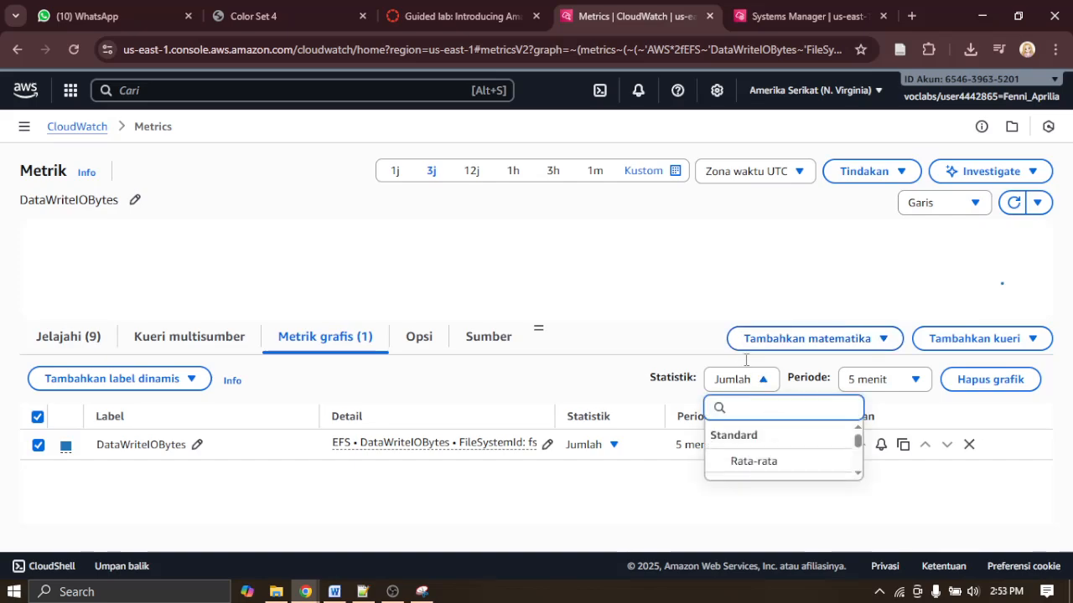
left_click(1055, 50)
left_click(901, 448)
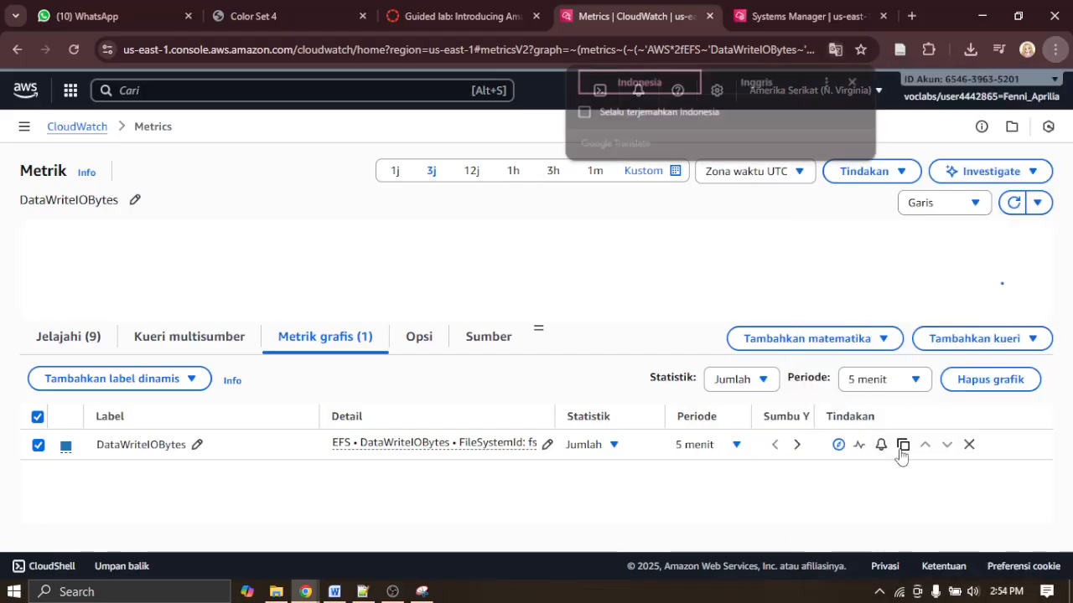
left_click(756, 82)
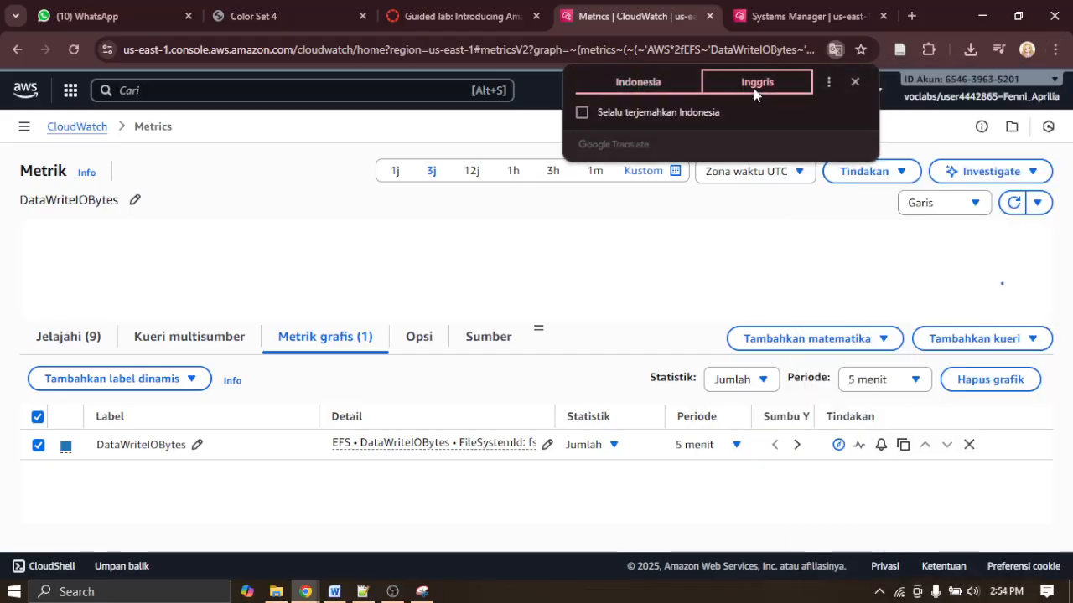
Step: Look through the available statistics options for DataWriteIOBytes to check the Sum choice
left_click(758, 384)
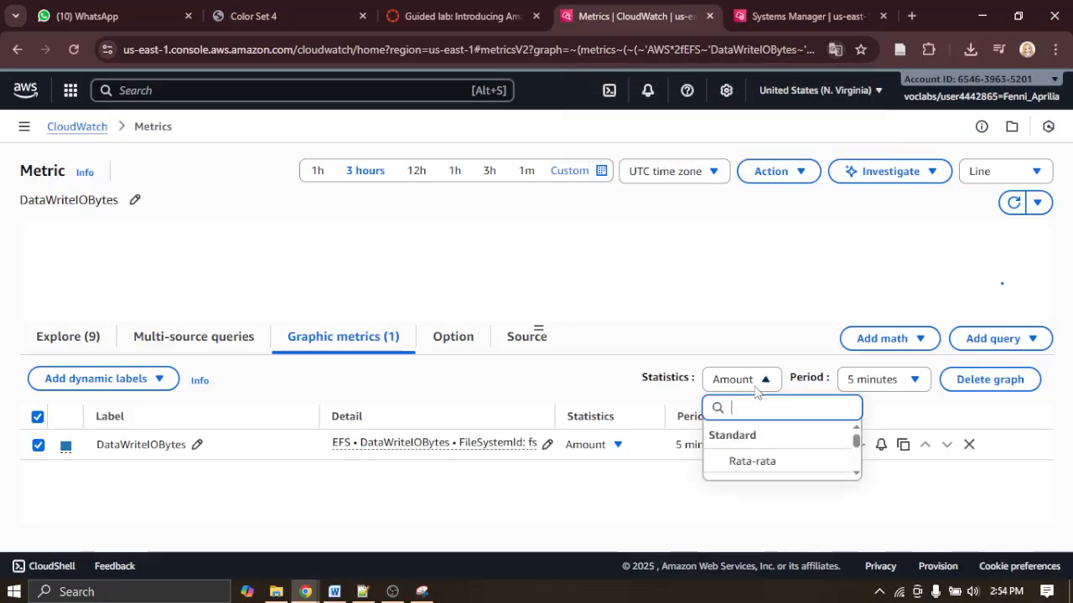
scroll(769, 466, "down", 10)
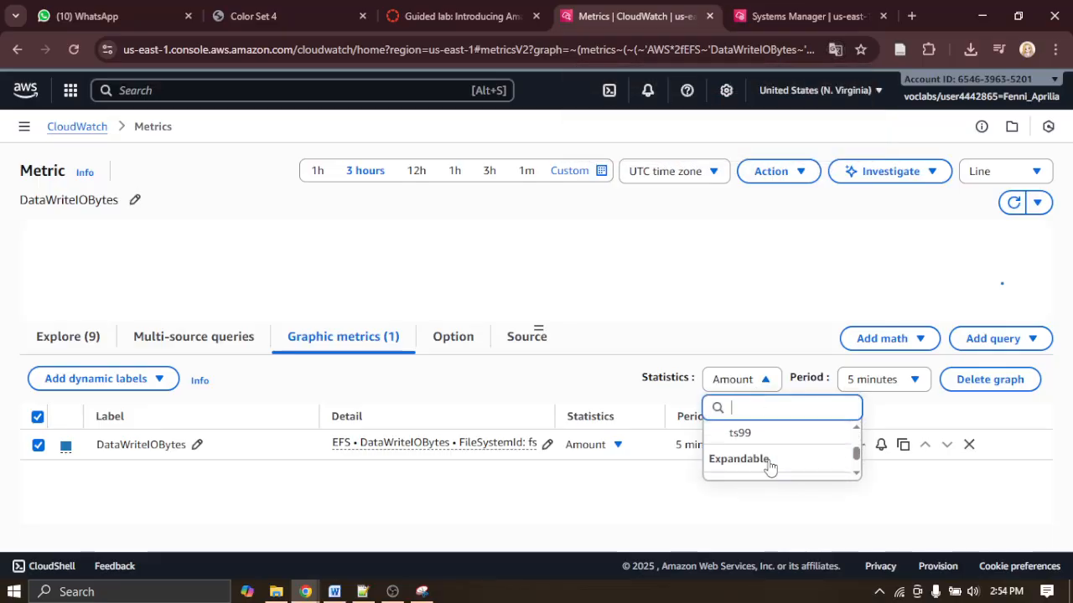
scroll(769, 465, "up", 12)
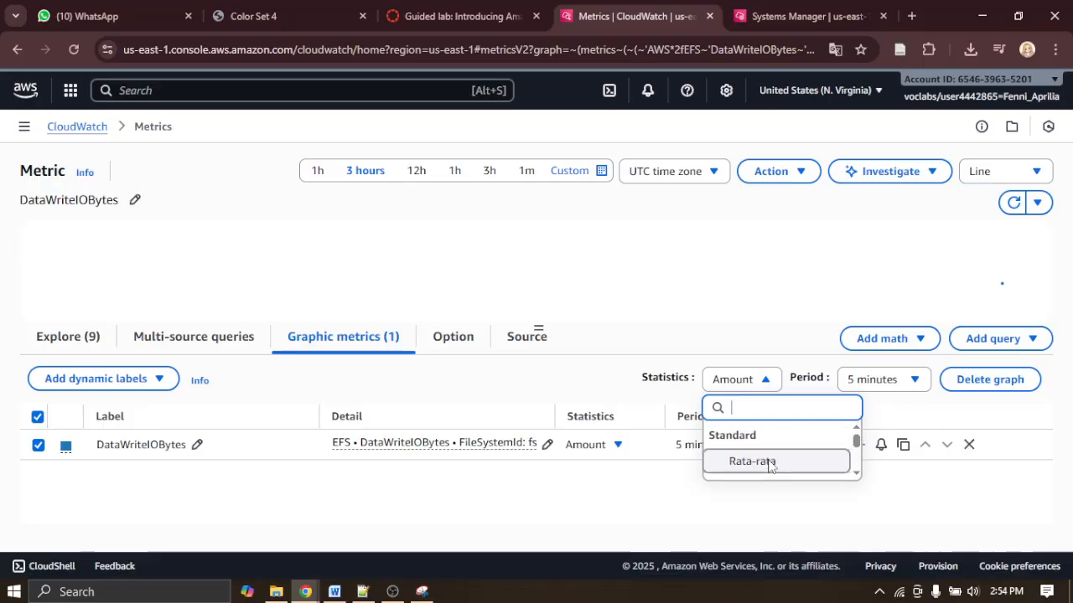
scroll(769, 466, "down", 3)
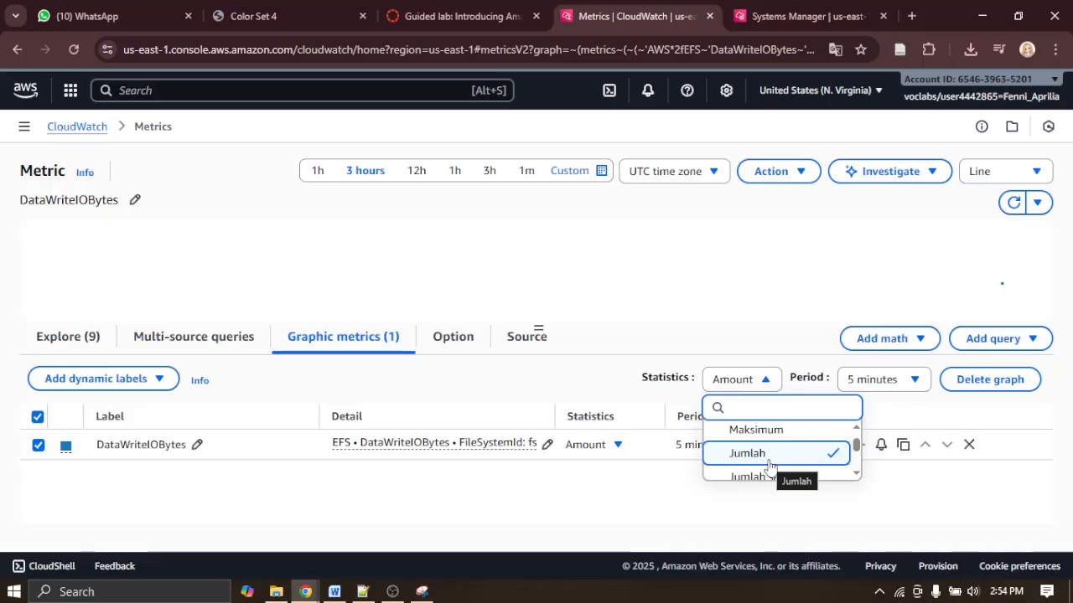
scroll(770, 466, "down", 3)
scroll(769, 466, "up", 3)
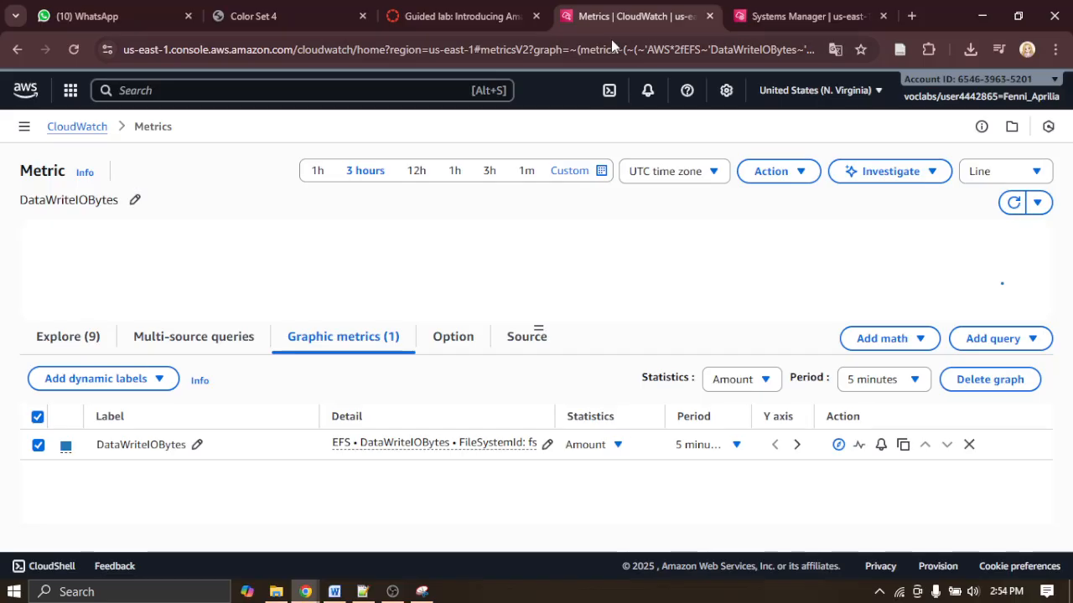
Step: Set the DataWriteIOBytes period to 1 minute as lab step 42 asks, keeping Jumlah as the statistic
left_click(474, 16)
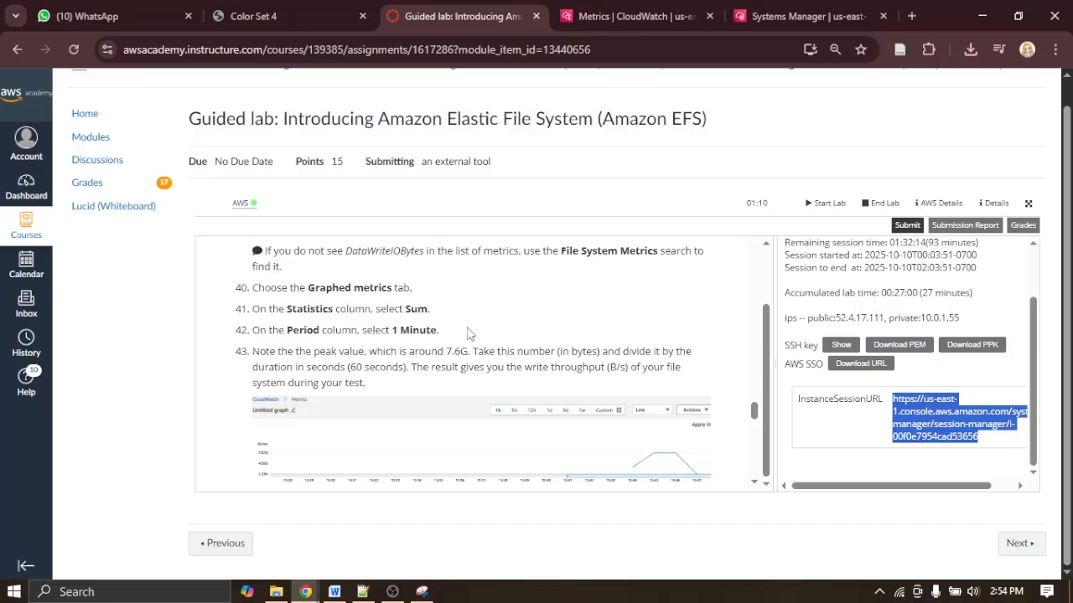
left_click(639, 16)
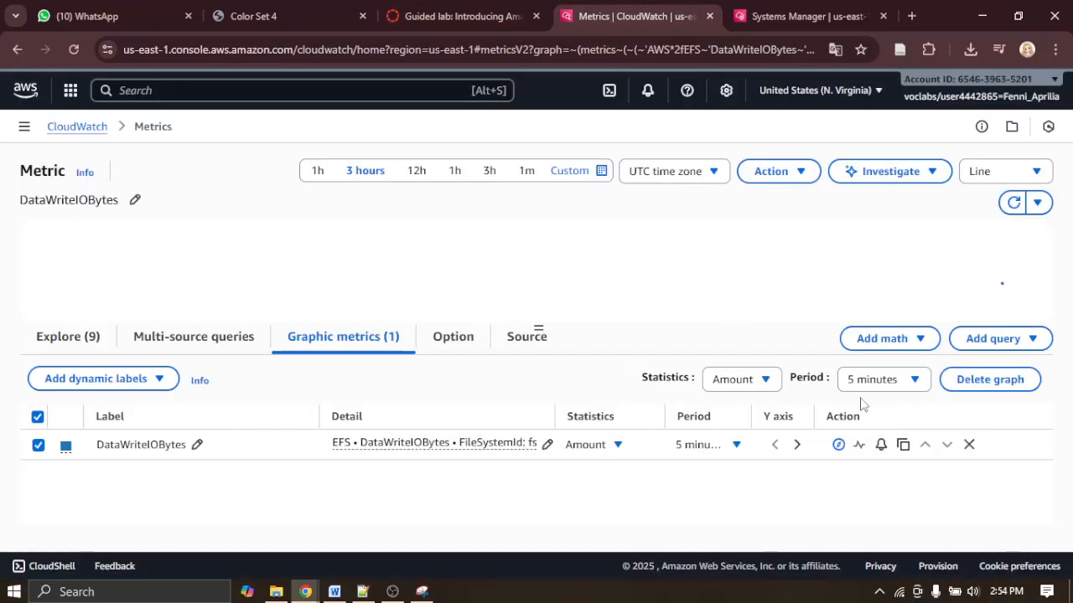
left_click(880, 378)
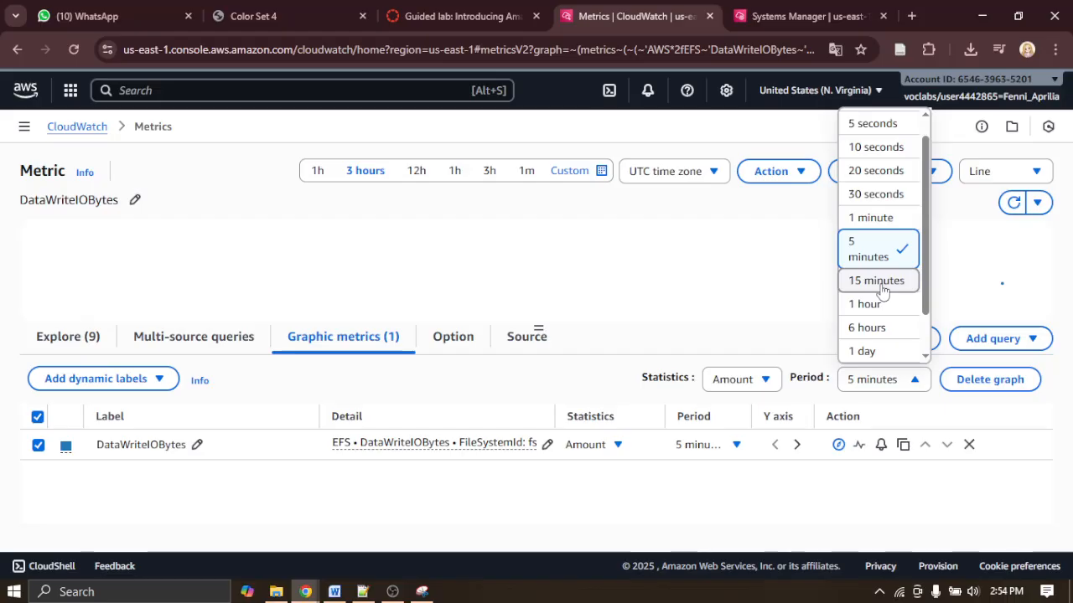
left_click(875, 220)
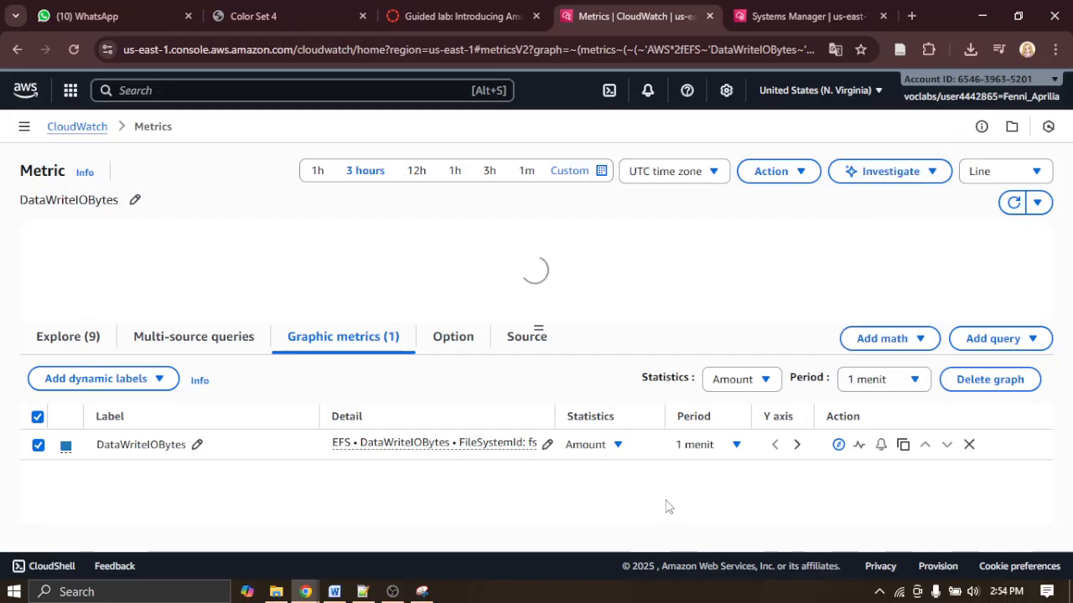
left_click(741, 379)
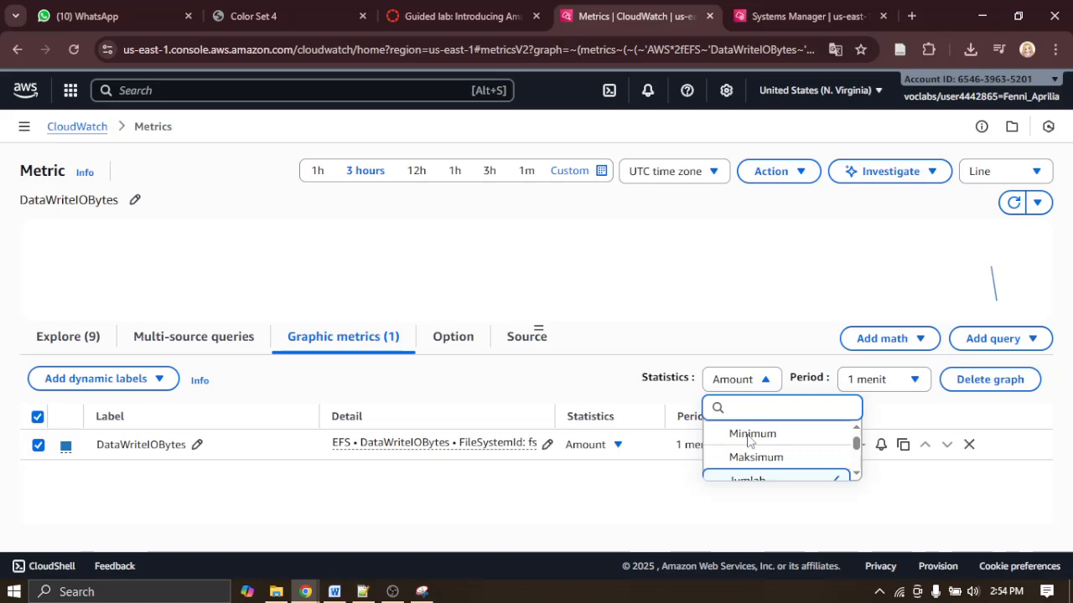
scroll(748, 442, "down", 1)
left_click(737, 455)
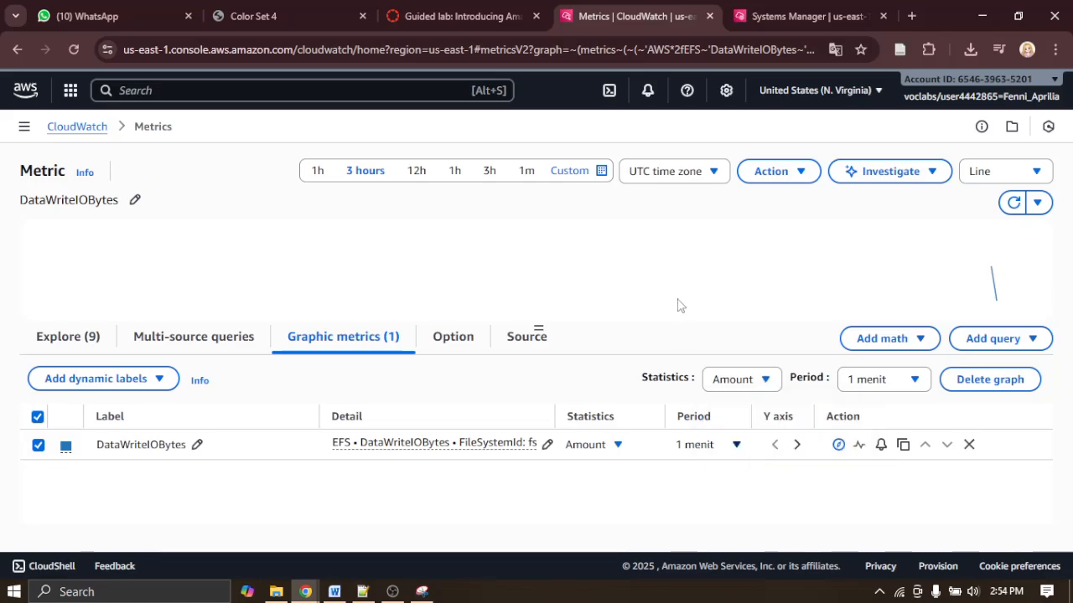
Step: Read lab step 43 on peak value and write throughput, and compare its sample graph with the DataWriteIOBytes graph in CloudWatch
left_click(450, 10)
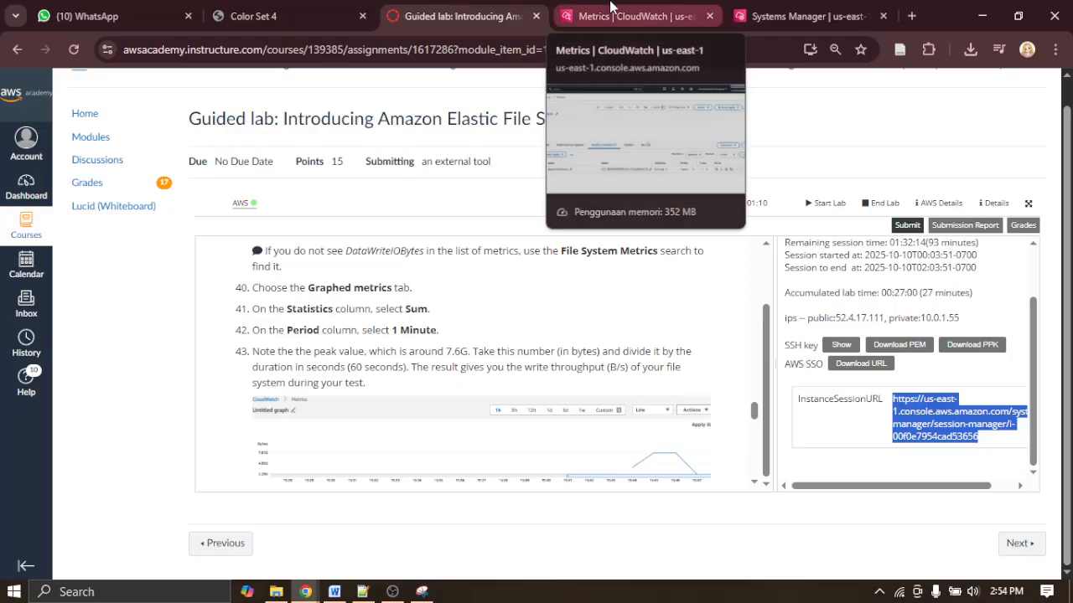
scroll(530, 255, "down", 1)
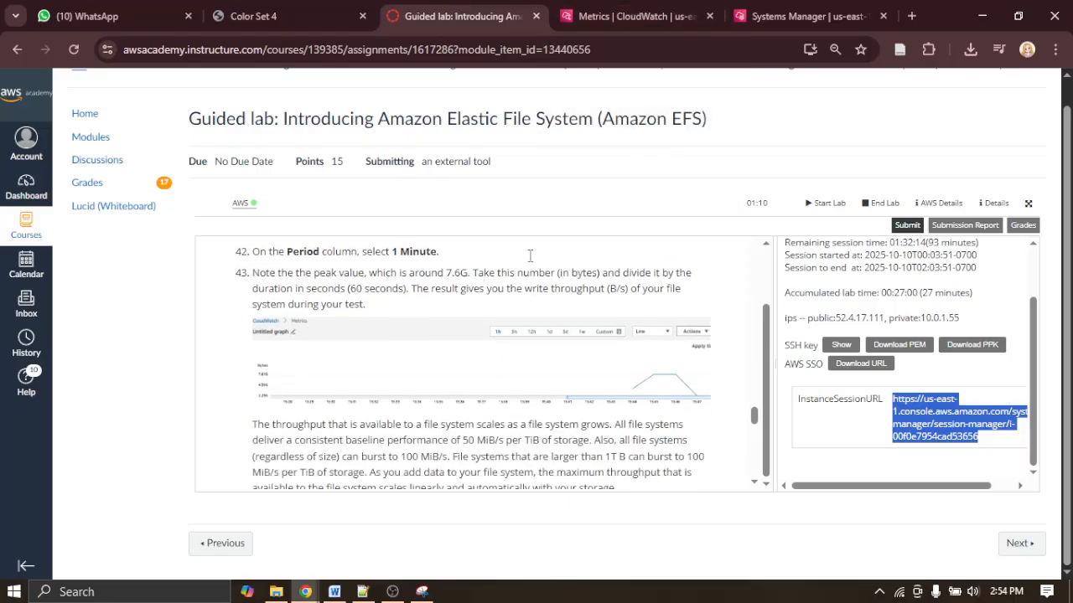
left_click(361, 277)
left_click_drag(361, 278, 542, 274)
left_click(559, 303)
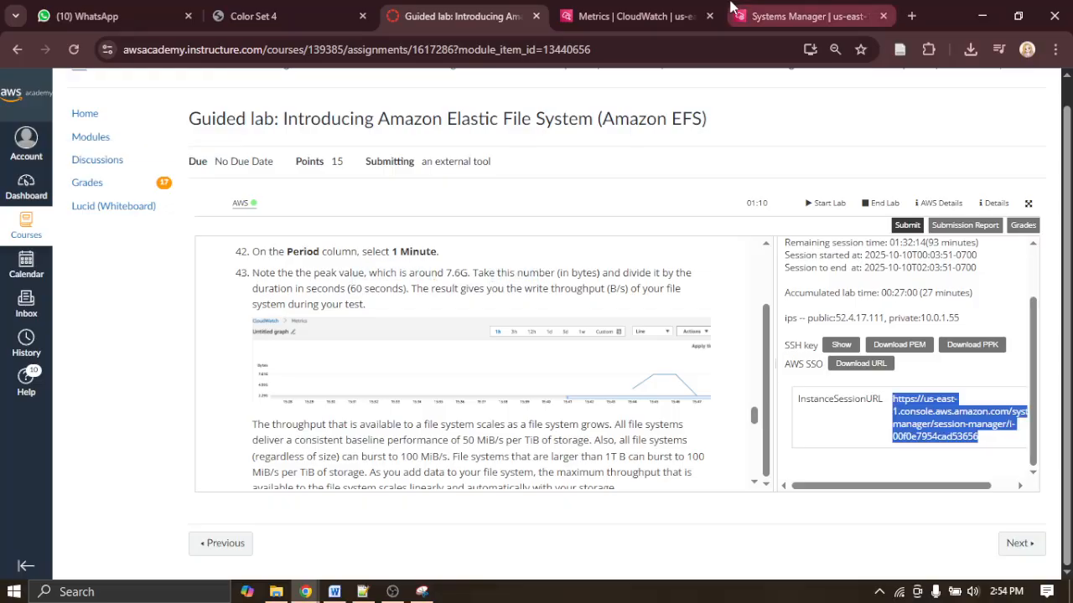
left_click(660, 18)
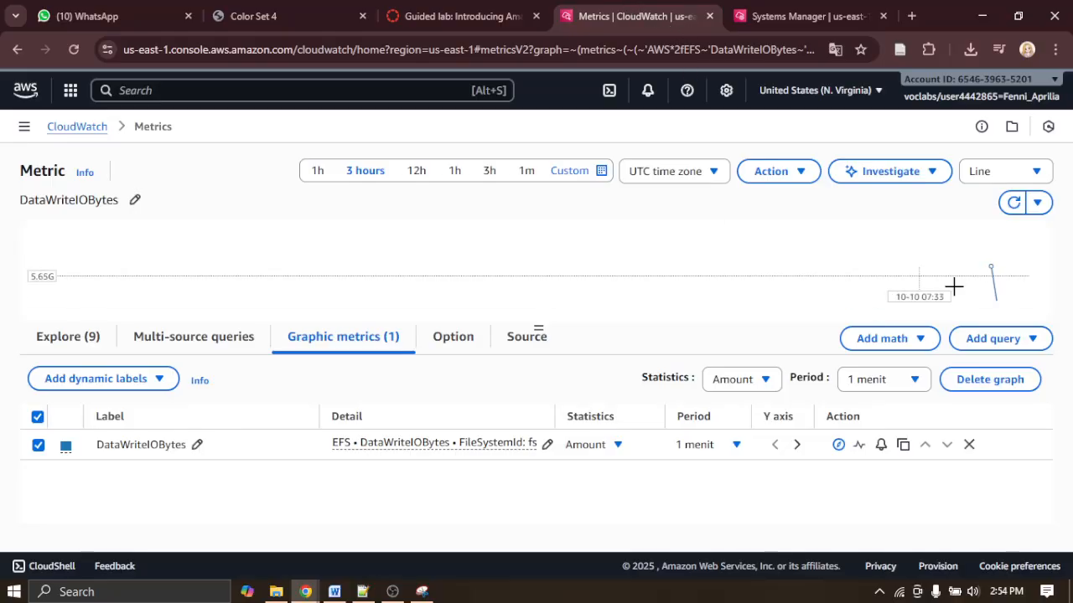
left_click(407, 4)
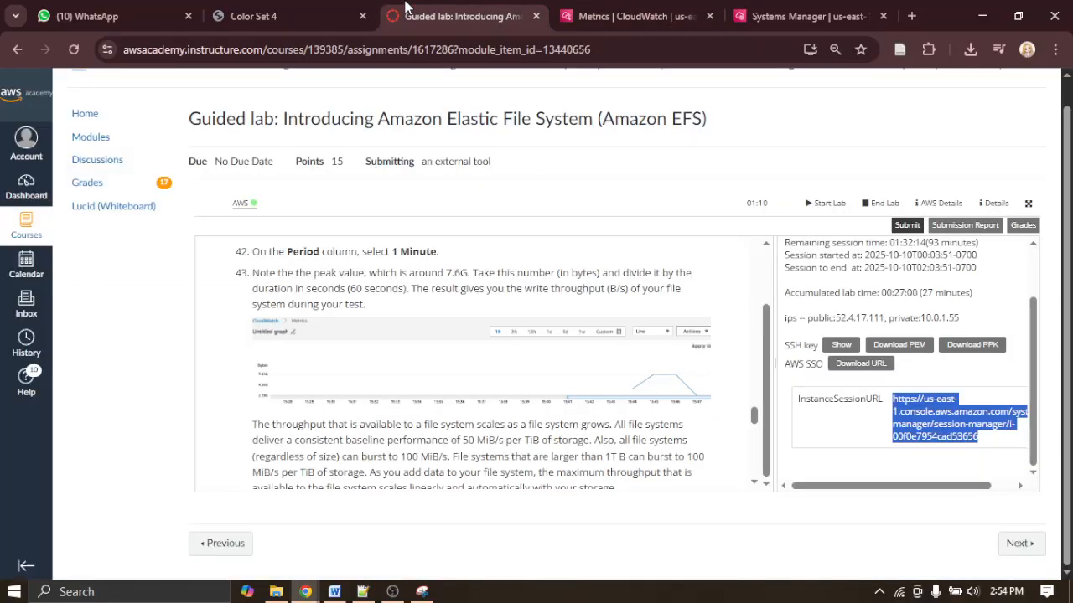
scroll(533, 394, "down", 3)
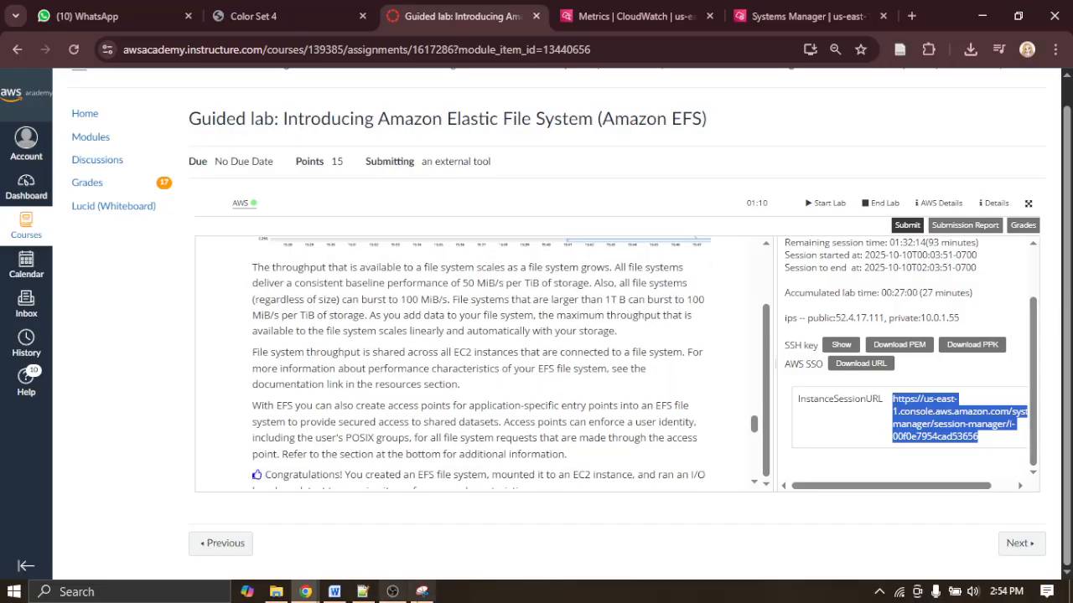
left_click(392, 592)
left_click(1053, 429)
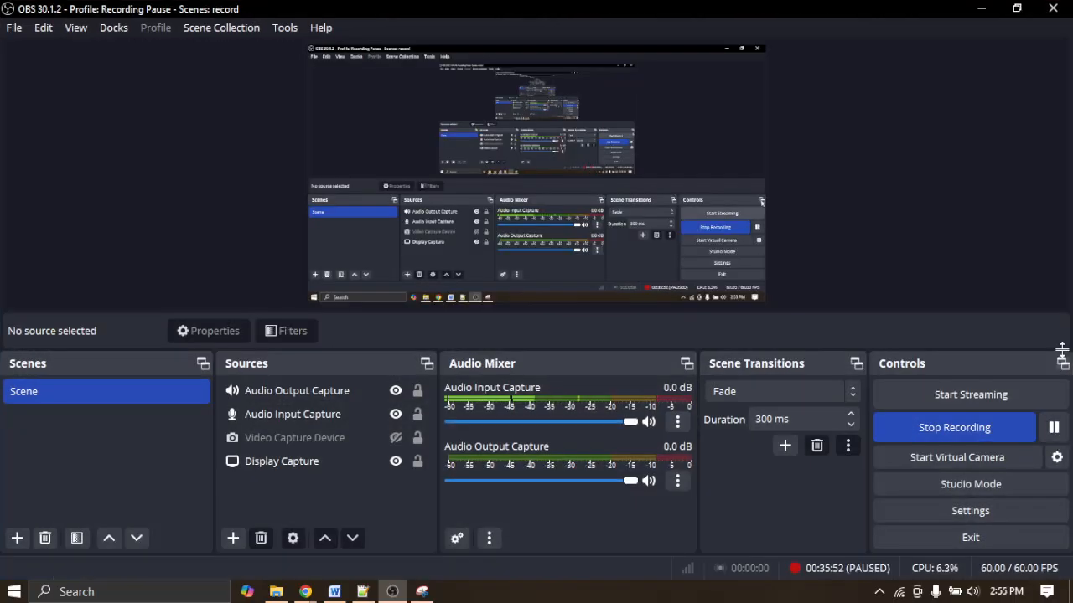
left_click(982, 8)
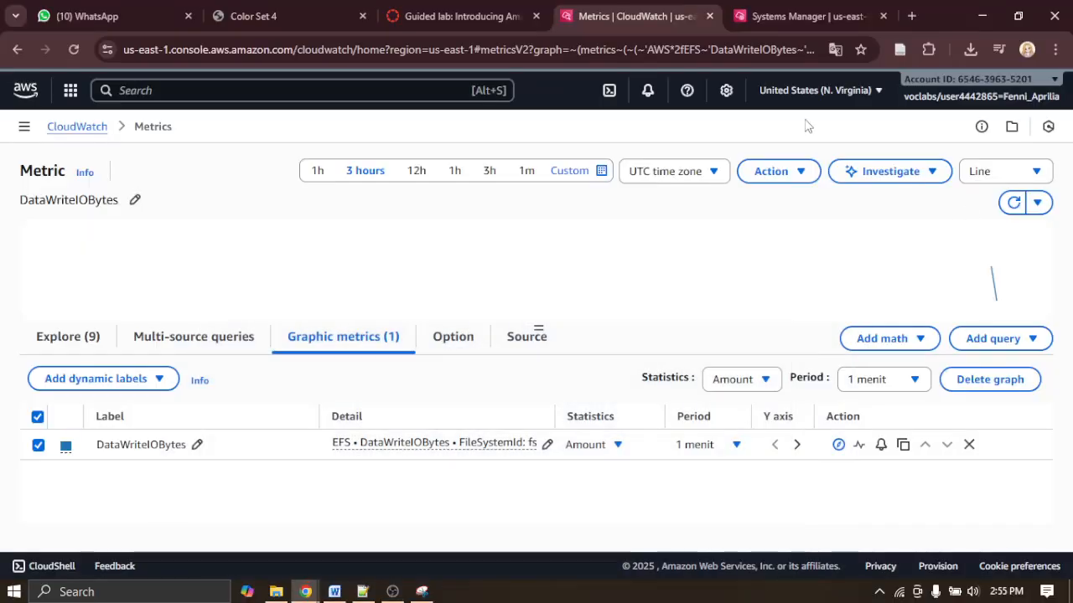
Step: Read the lab's Submitting your work section, then submit the lab for grading and confirm with Yes
left_click(435, 15)
scroll(500, 382, "down", 1)
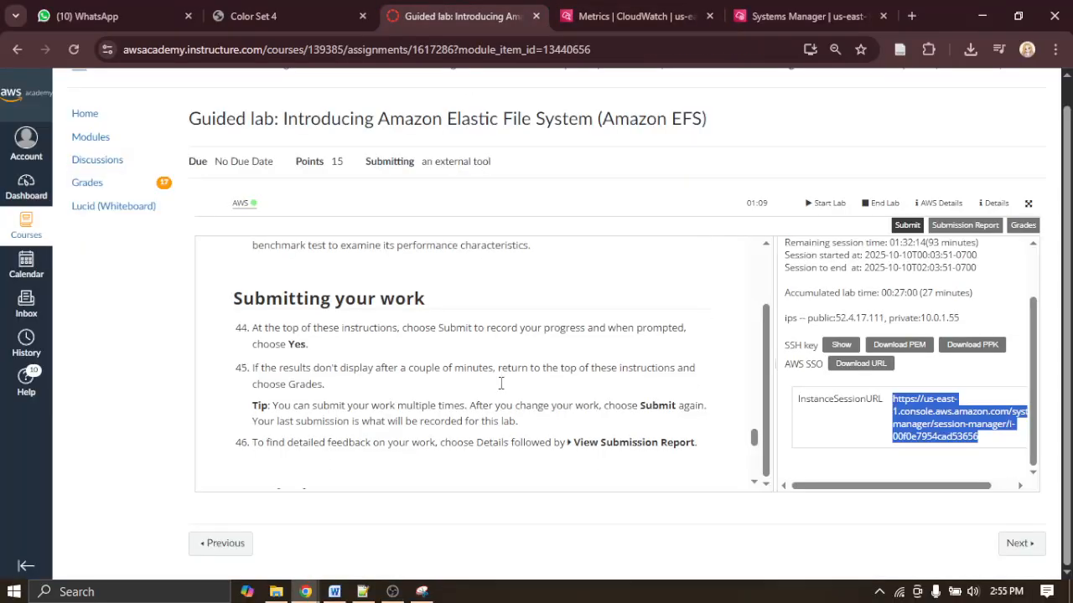
scroll(500, 381, "up", 1)
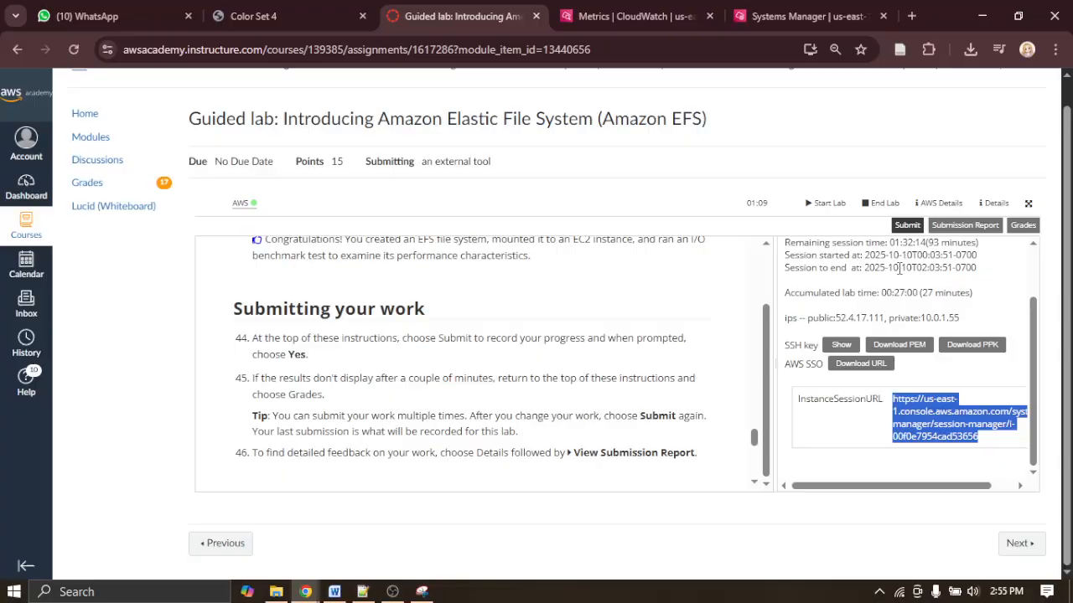
left_click(906, 225)
left_click(860, 273)
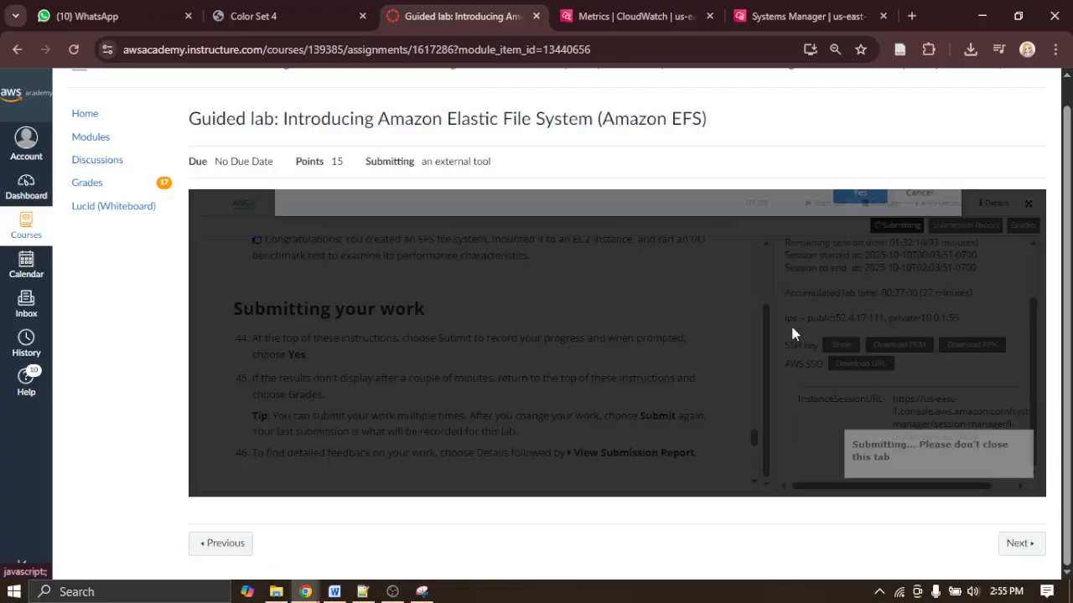
left_click(394, 592)
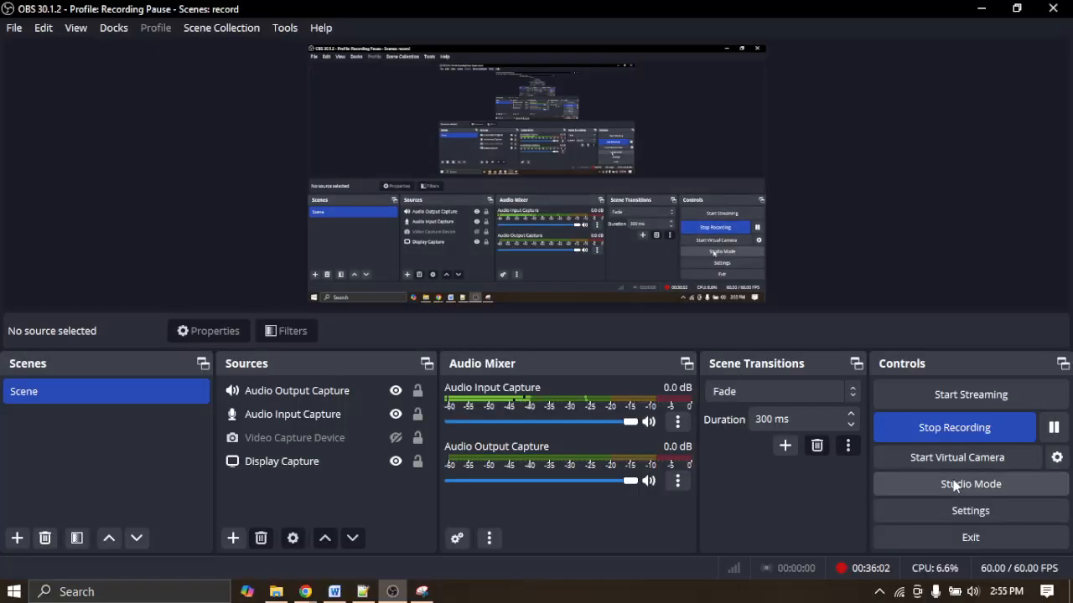
left_click(1053, 427)
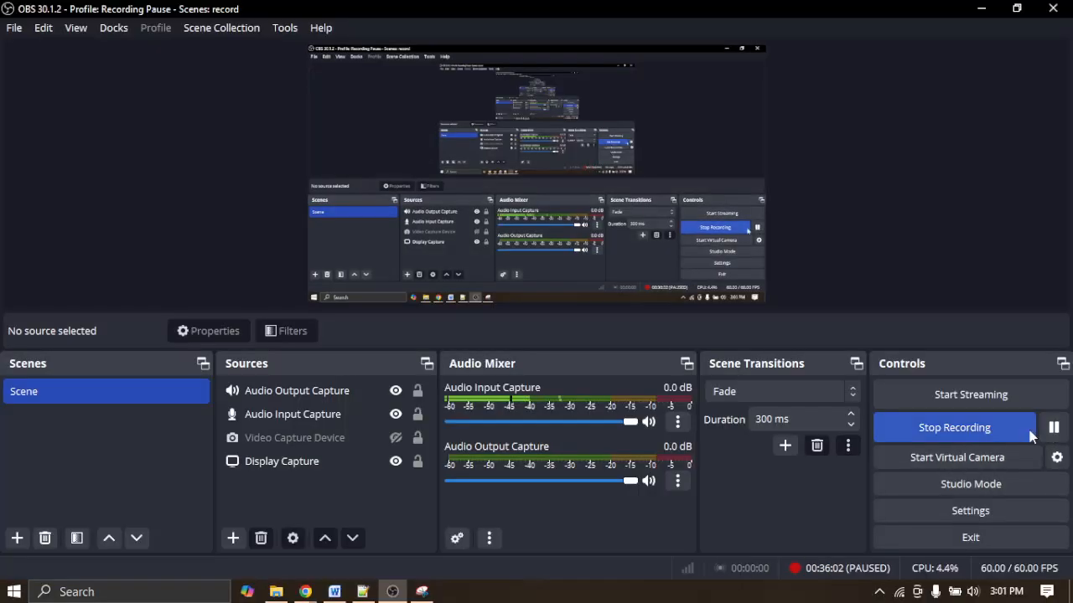
left_click(1054, 427)
left_click(981, 8)
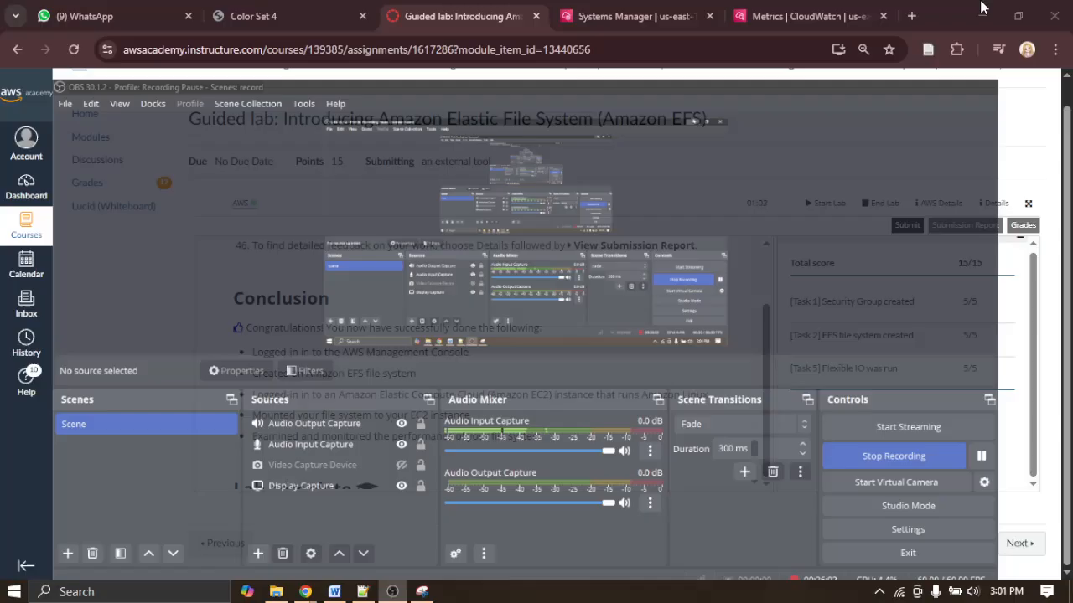
Step: Capture a new Snipping Tool screenshot of the lab's grades panel with the total score and task scores
left_click(422, 592)
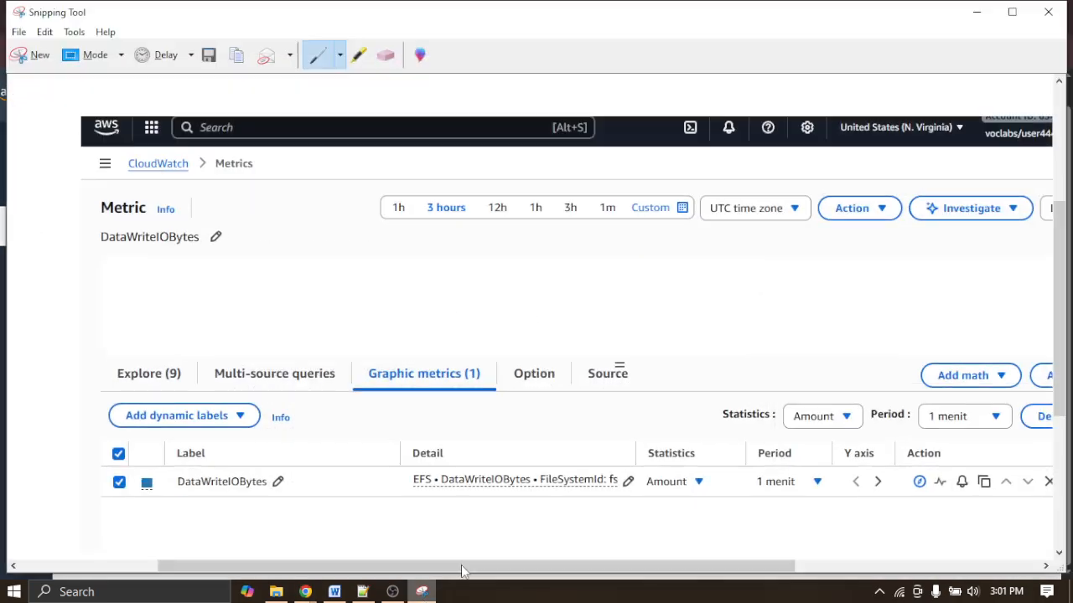
left_click(20, 55)
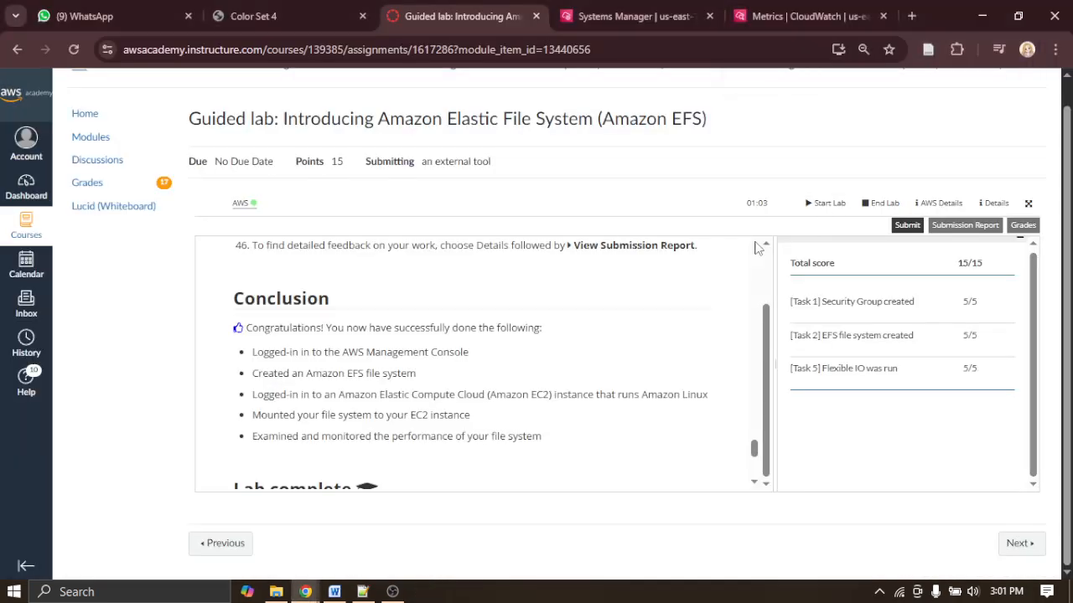
left_click_drag(776, 241, 1030, 411)
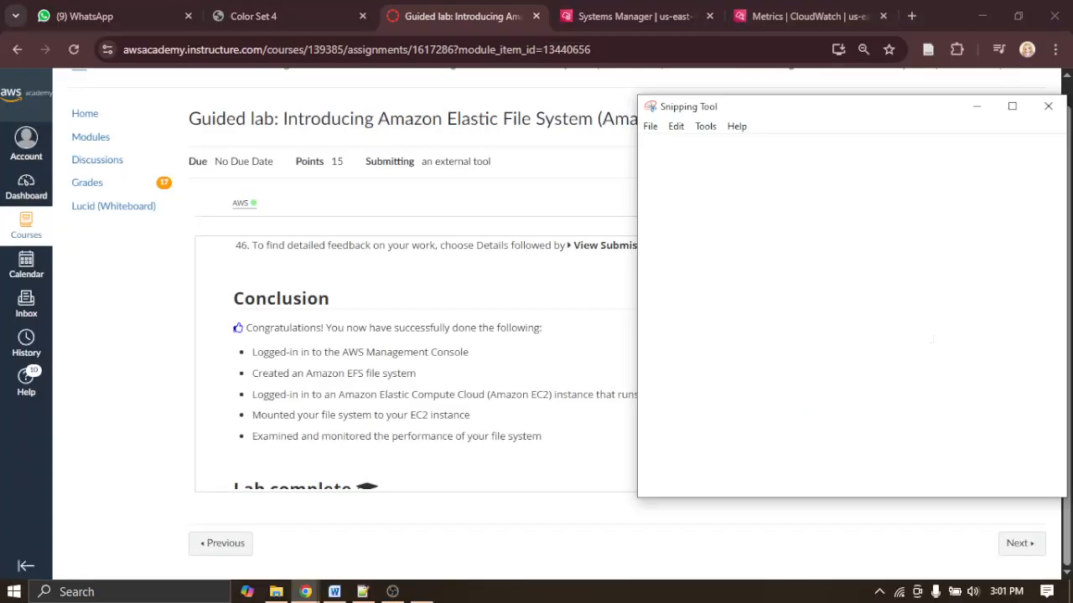
Step: Copy the grades panel snip and paste it into the Word report above the Debrief: Amazon EFS lab section
right_click(858, 262)
left_click(893, 284)
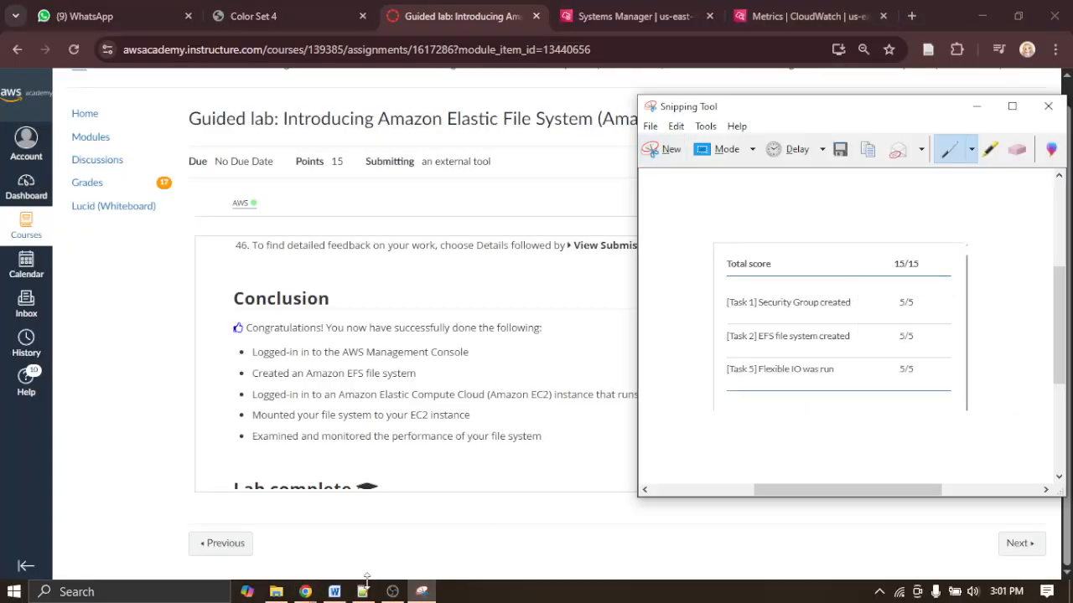
left_click(335, 591)
key("ctrl+v")
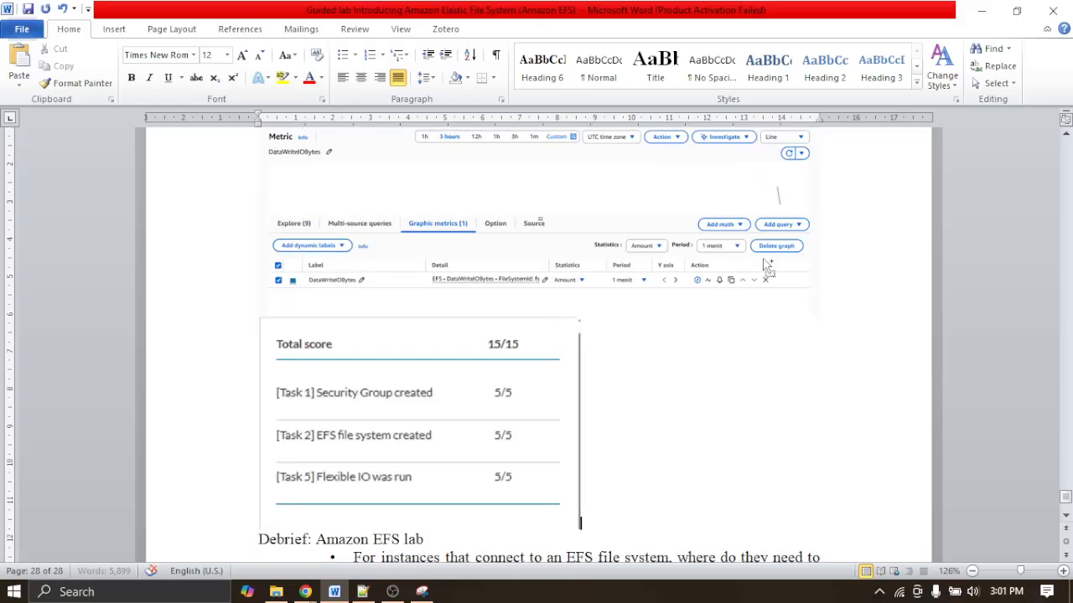
Step: Read the lab's Conclusion and Lab complete sections, then the Debrief: Amazon EFS lab questions in the PDF slide deck
left_click(980, 11)
left_click(377, 429)
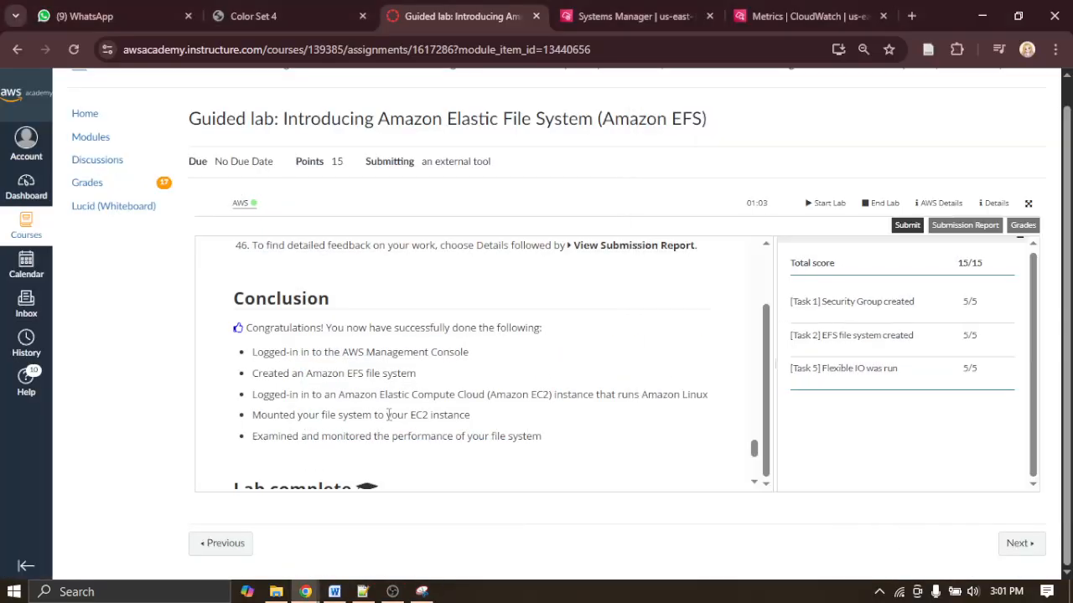
scroll(453, 383, "down", 4)
scroll(471, 374, "up", 3)
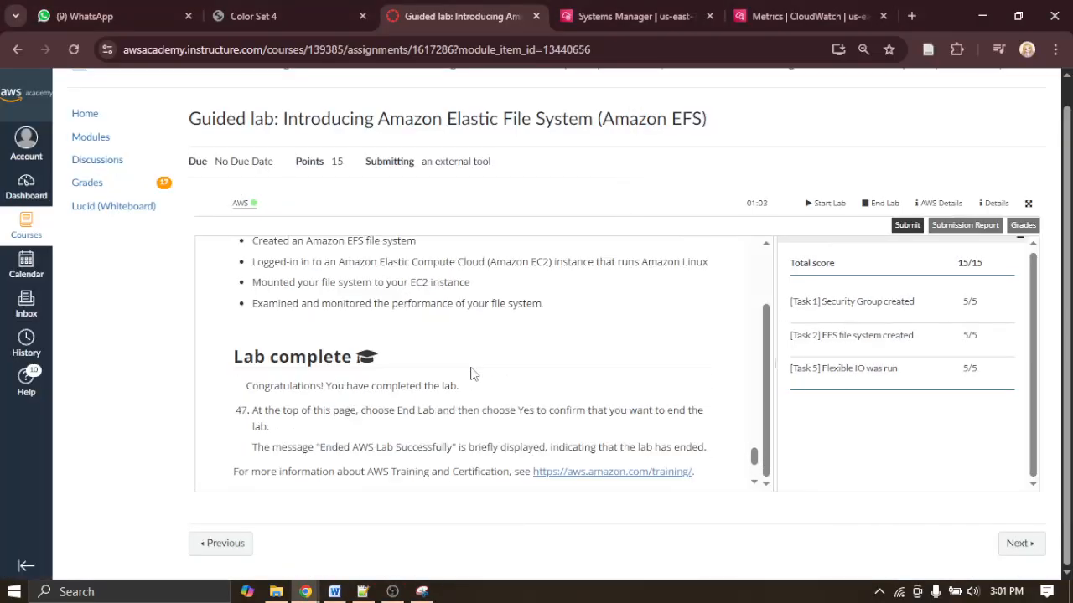
left_click(302, 8)
scroll(554, 434, "down", 5)
scroll(554, 434, "down", 2)
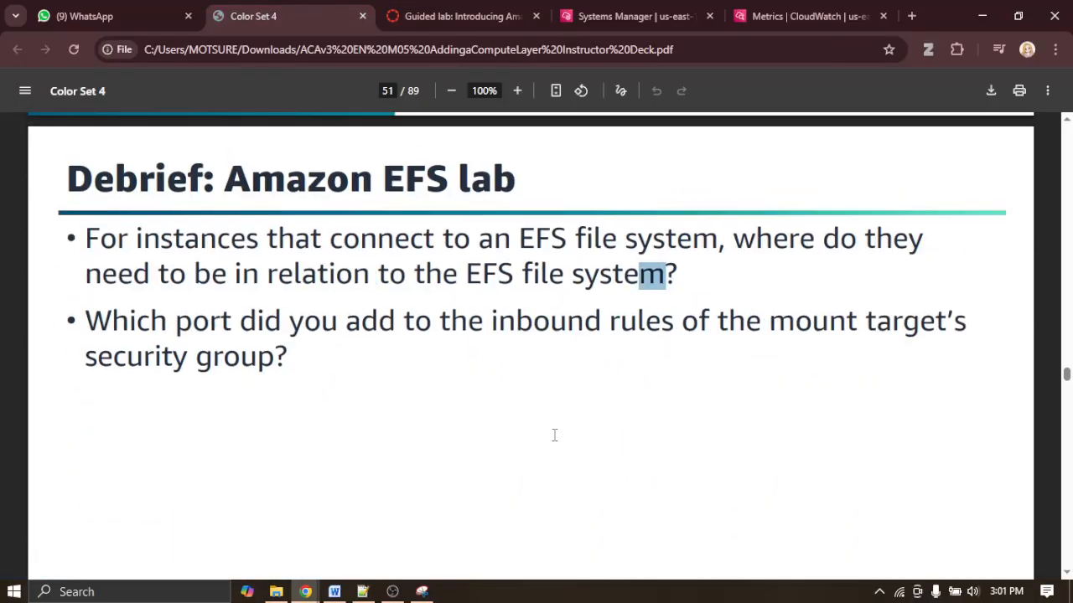
left_click_drag(85, 226, 626, 264)
left_click(618, 436)
Step: In Word, answer the first debrief question on an unbulleted line: "The ec2 instances need to be In the same vpc as the efs file system."
left_click(335, 591)
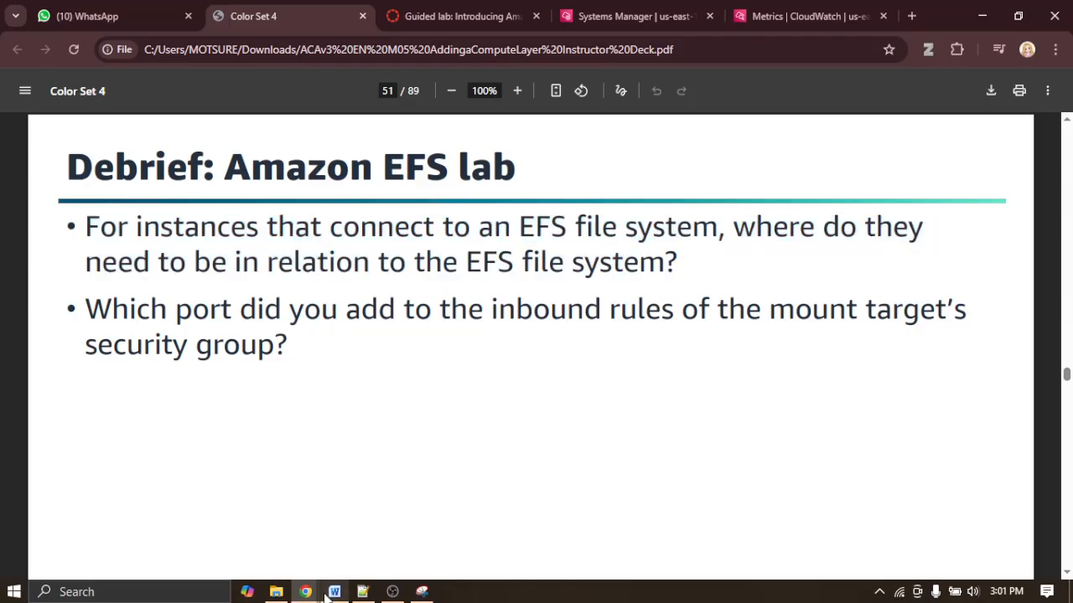
scroll(466, 424, "down", 3)
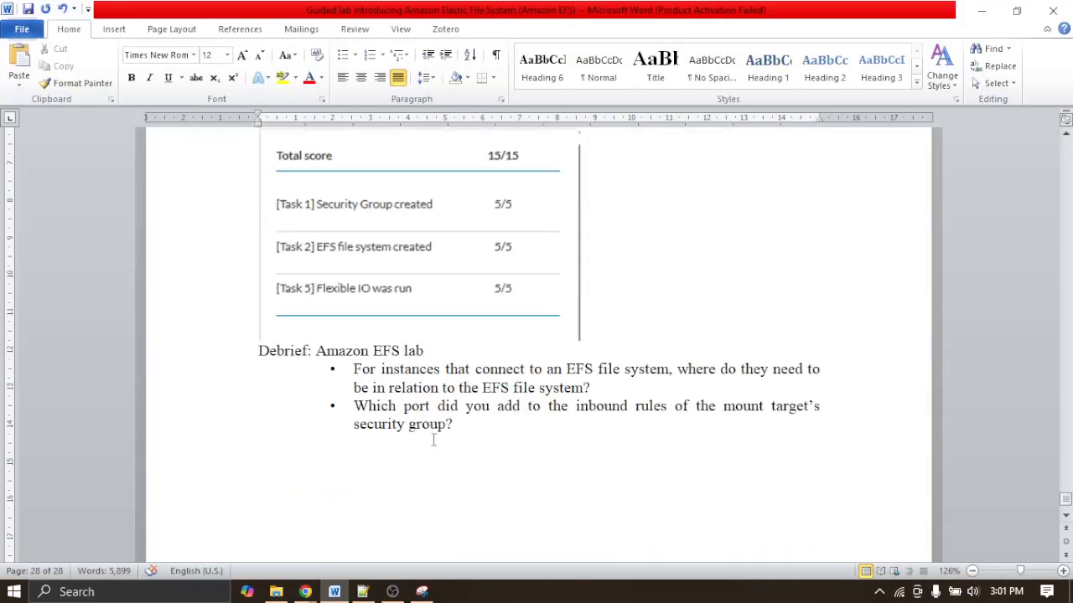
left_click(605, 393)
key("Return")
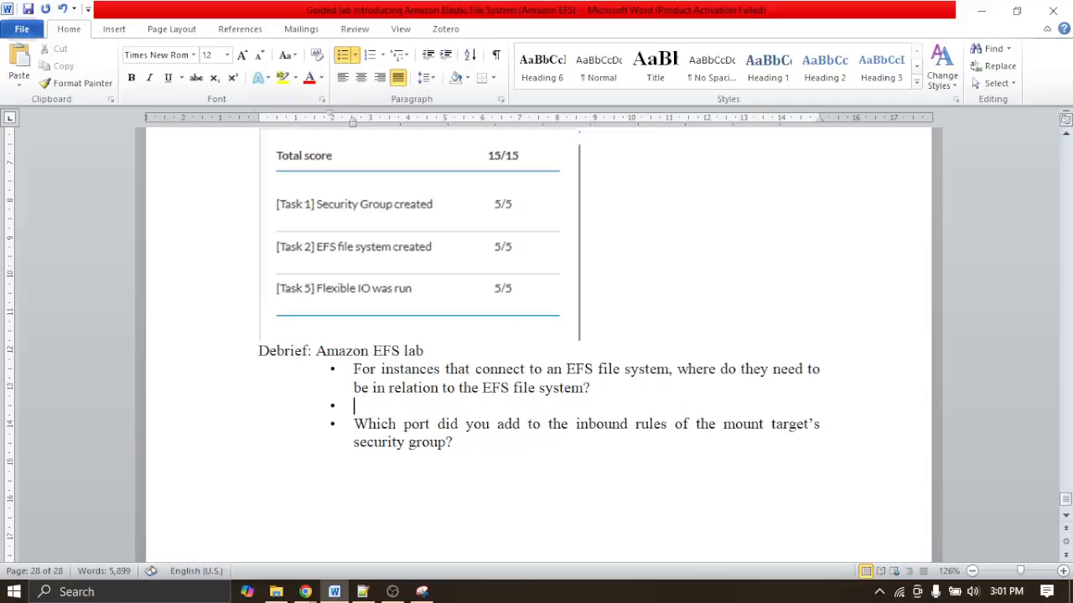
key("BackSpace")
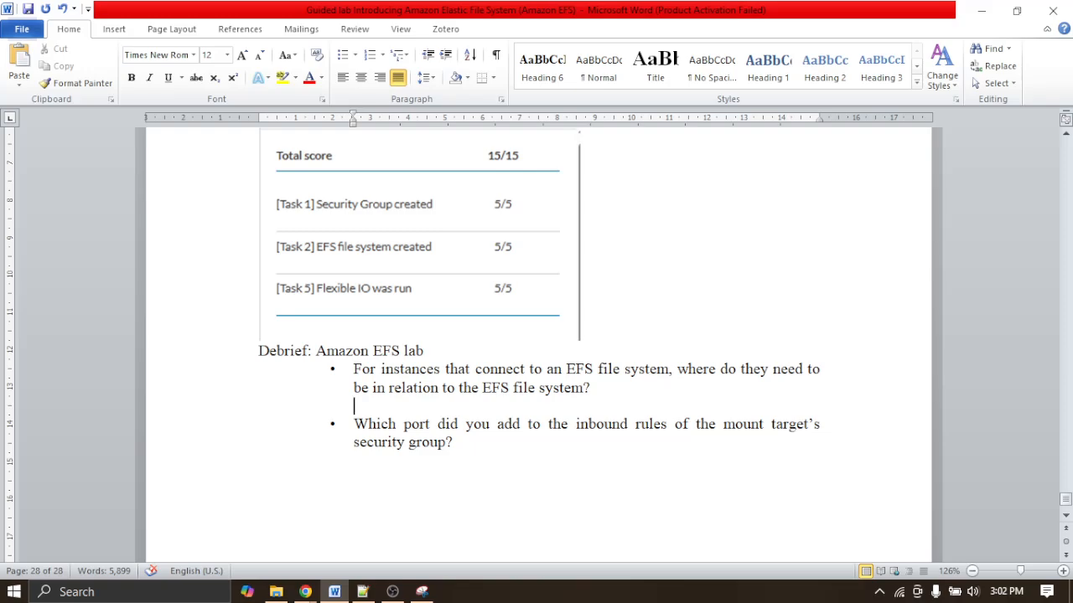
type("The ec2 ins")
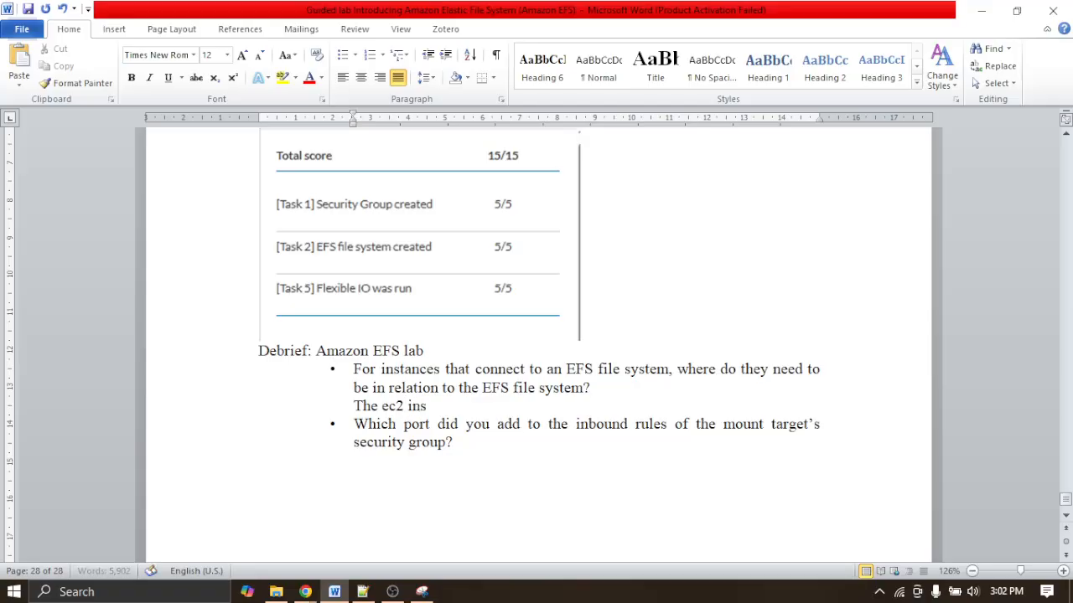
type("tances nee")
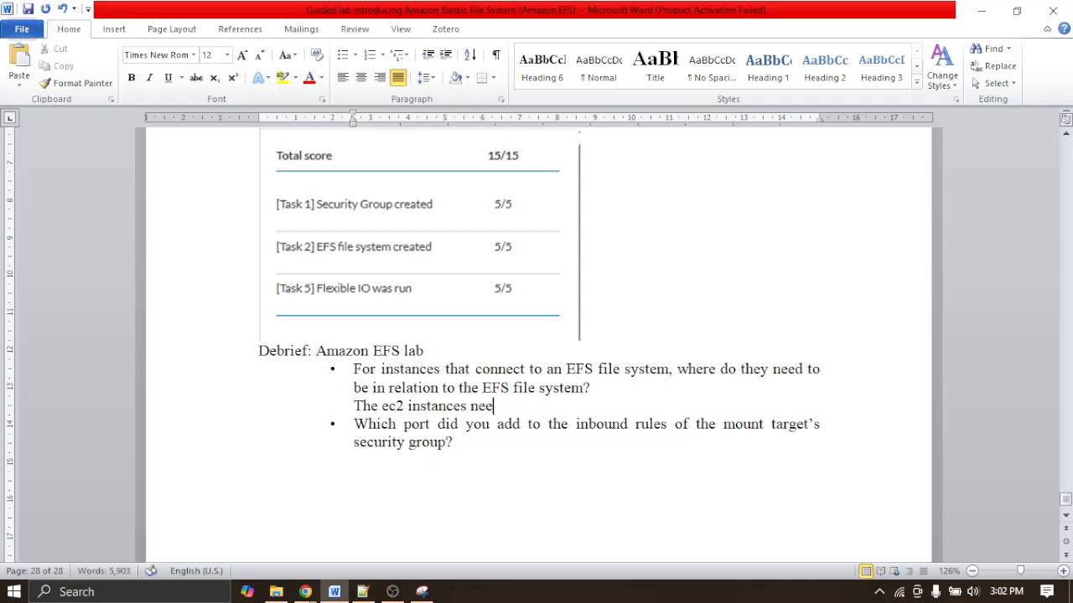
type("d to be I")
key("BackSpace")
type("n the ")
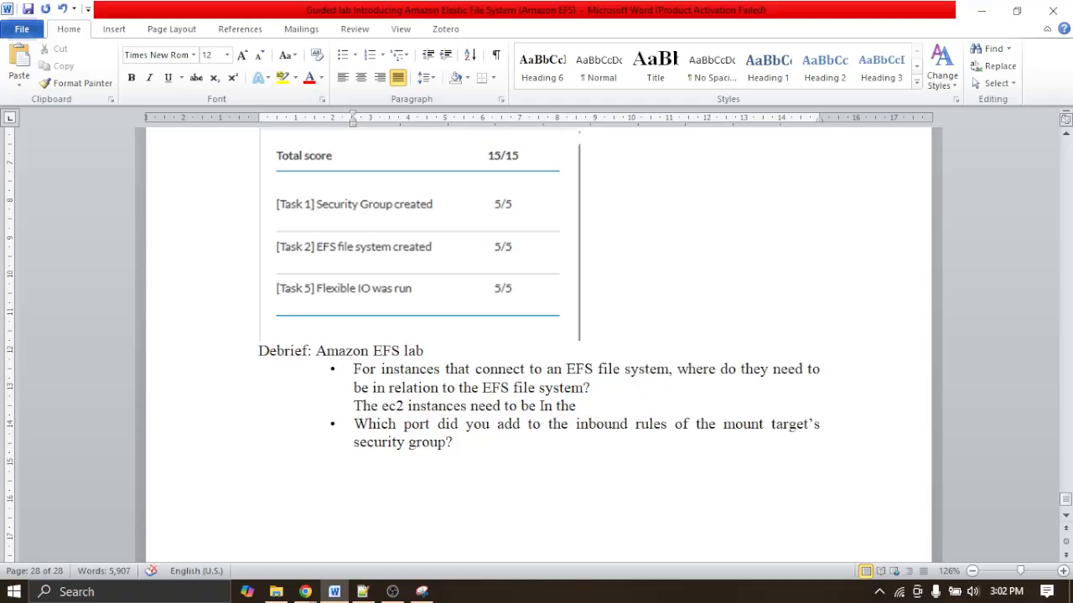
type("same vpc as t")
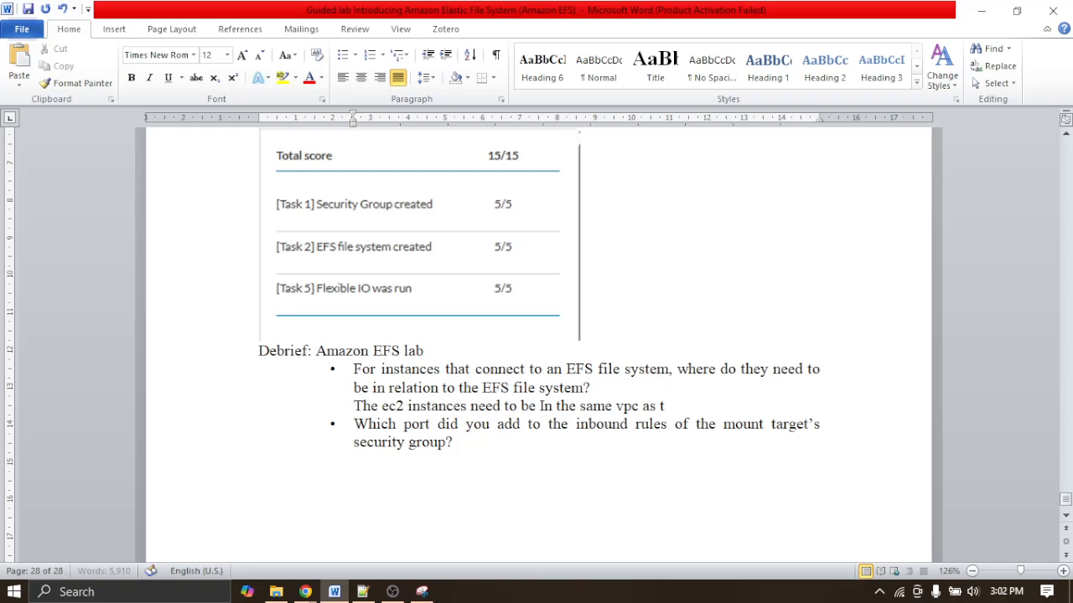
type("he efs file s")
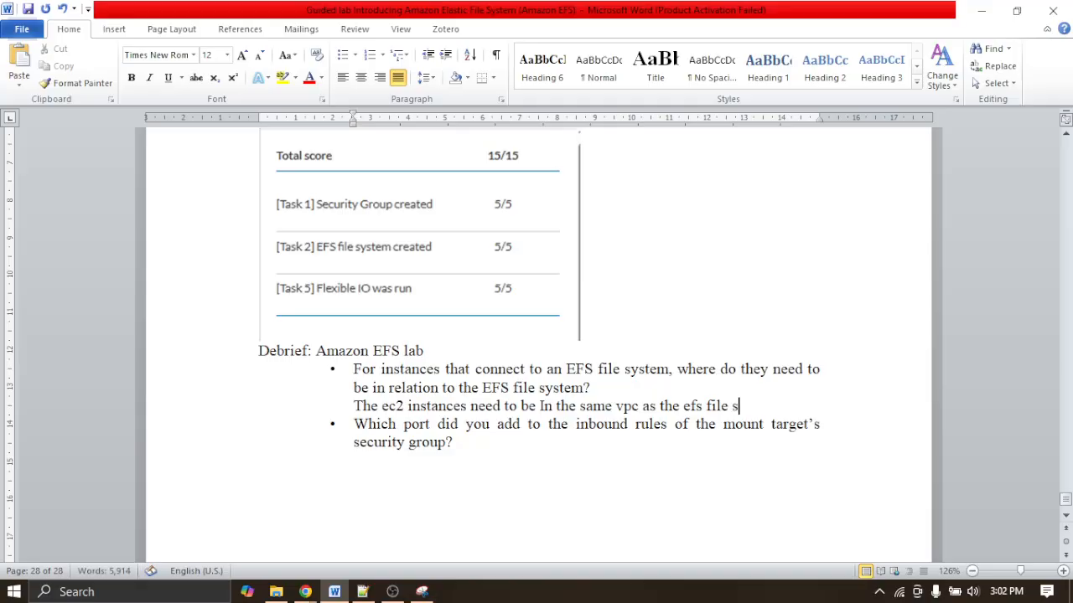
type("ystem. speci")
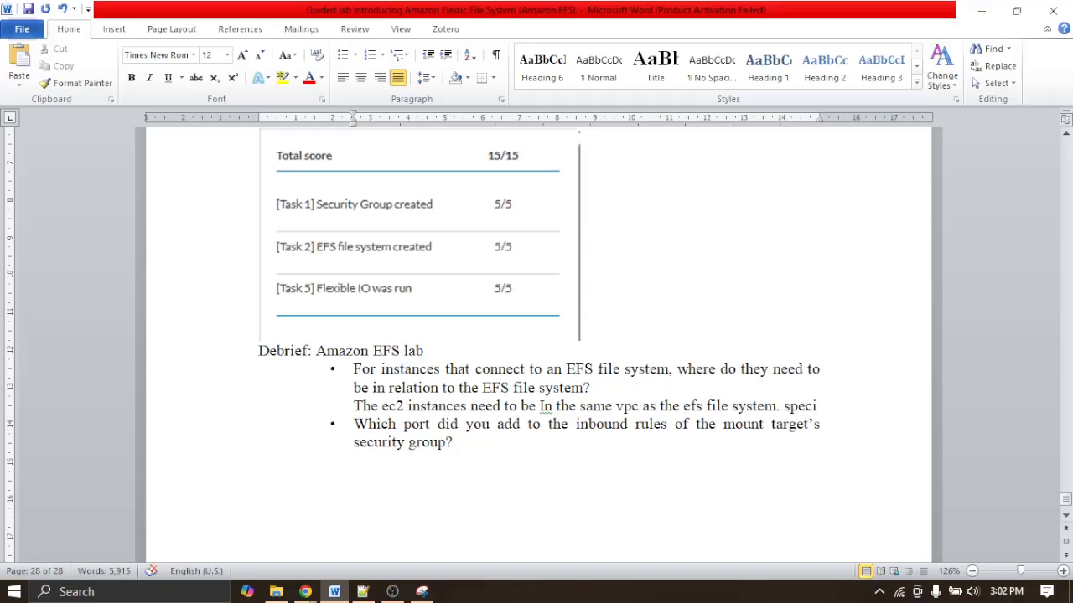
Step: Continue the first answer with "Specifically, they must be located in subnets that can route traffic to the efs mount target"
type("fi")
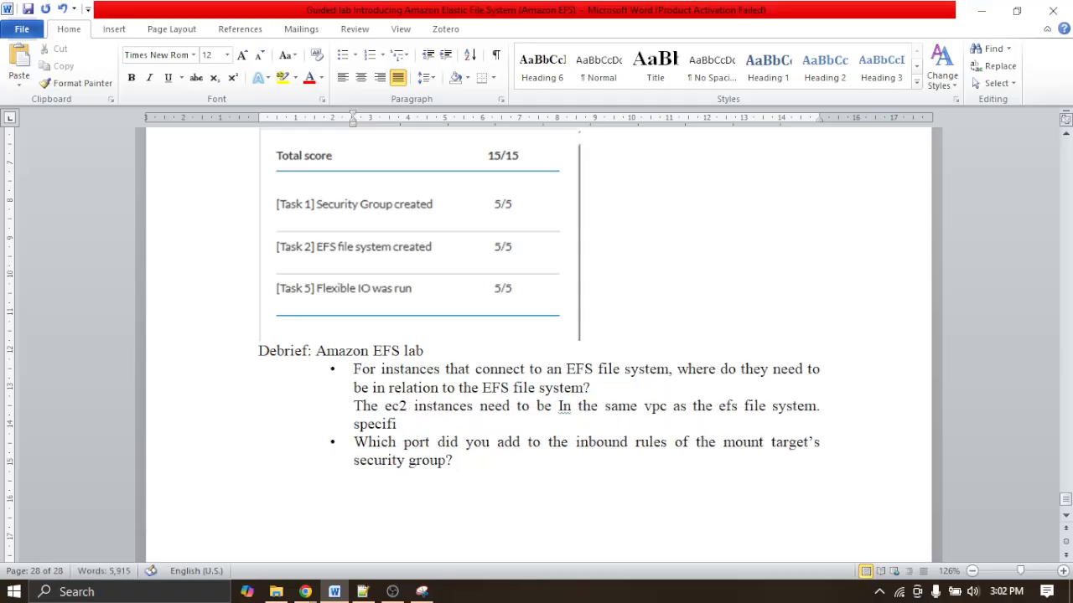
type("cally")
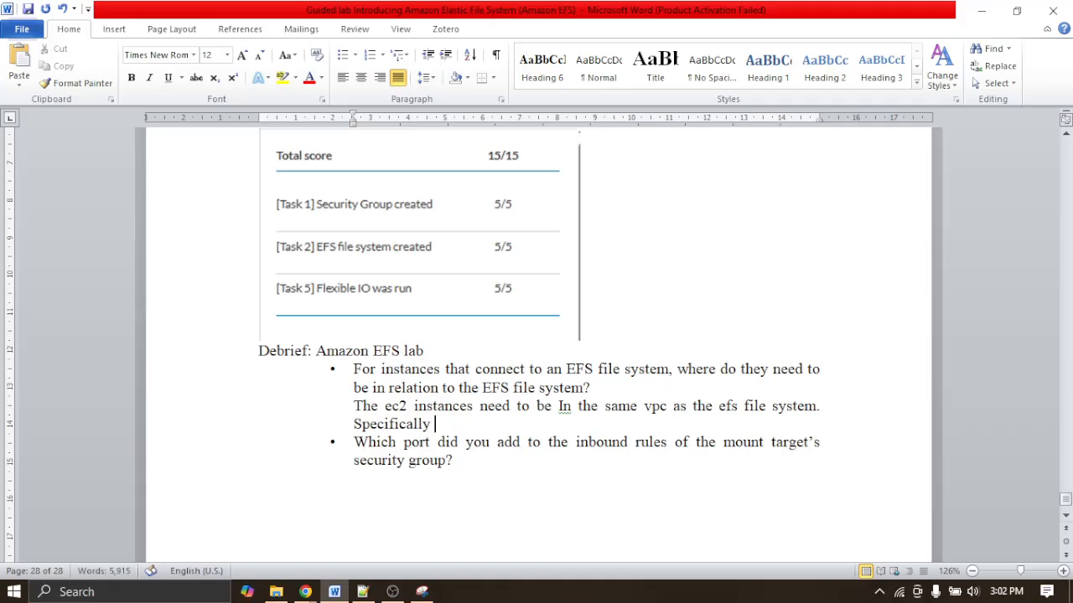
key("BackSpace")
type(", they must be located in subnets that can route traffic i")
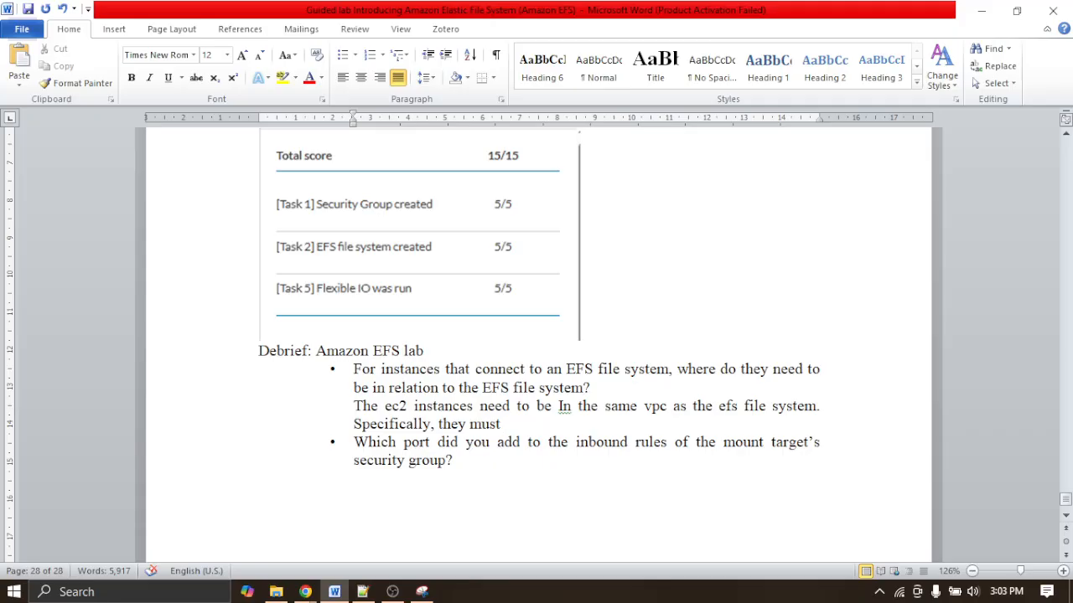
type("be located in")
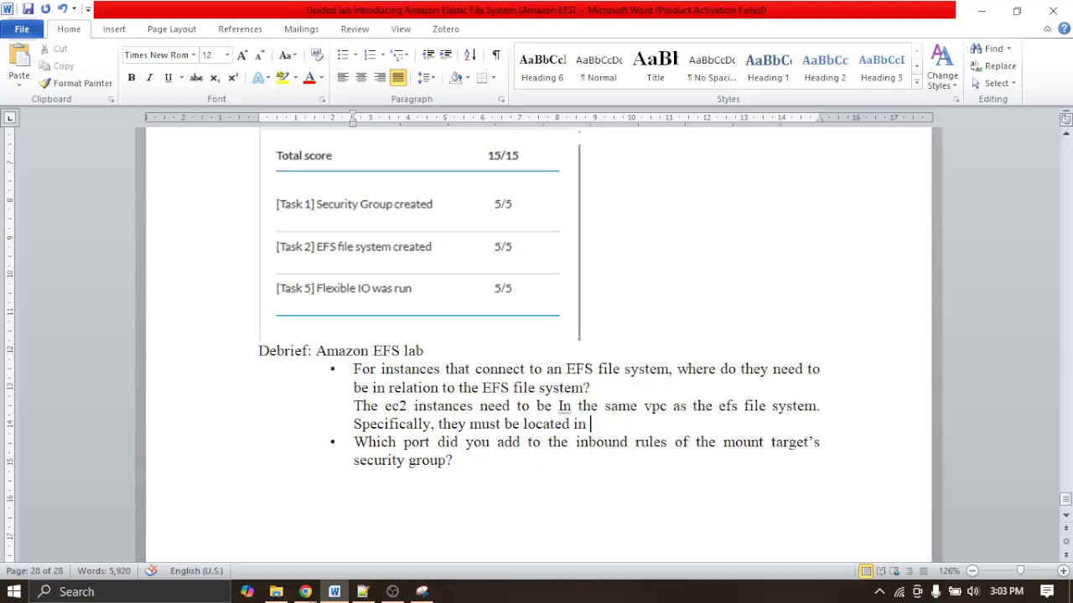
type(" subnets th")
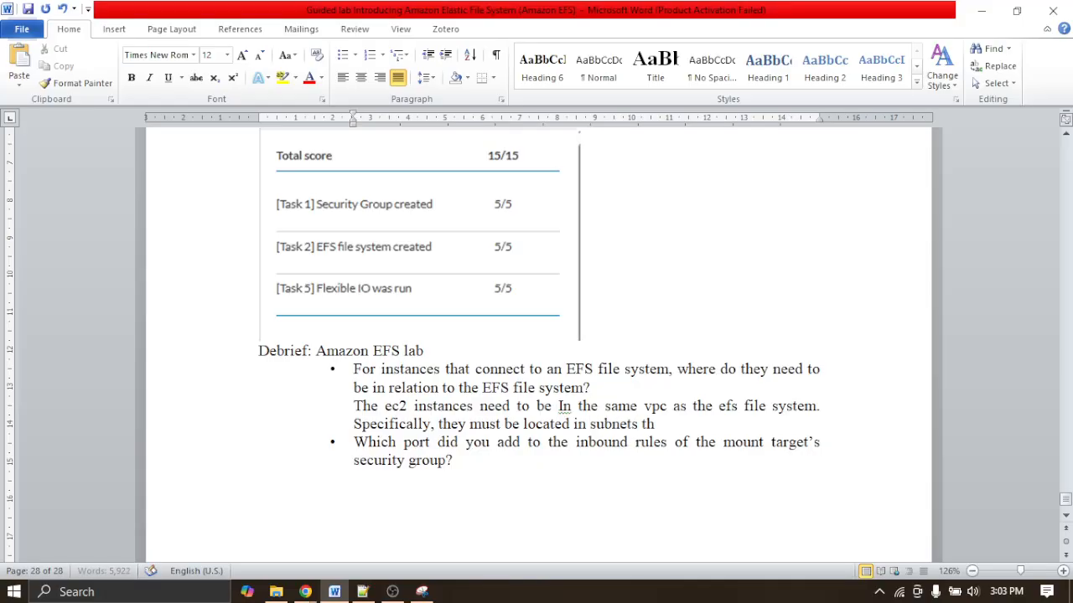
type("at can route")
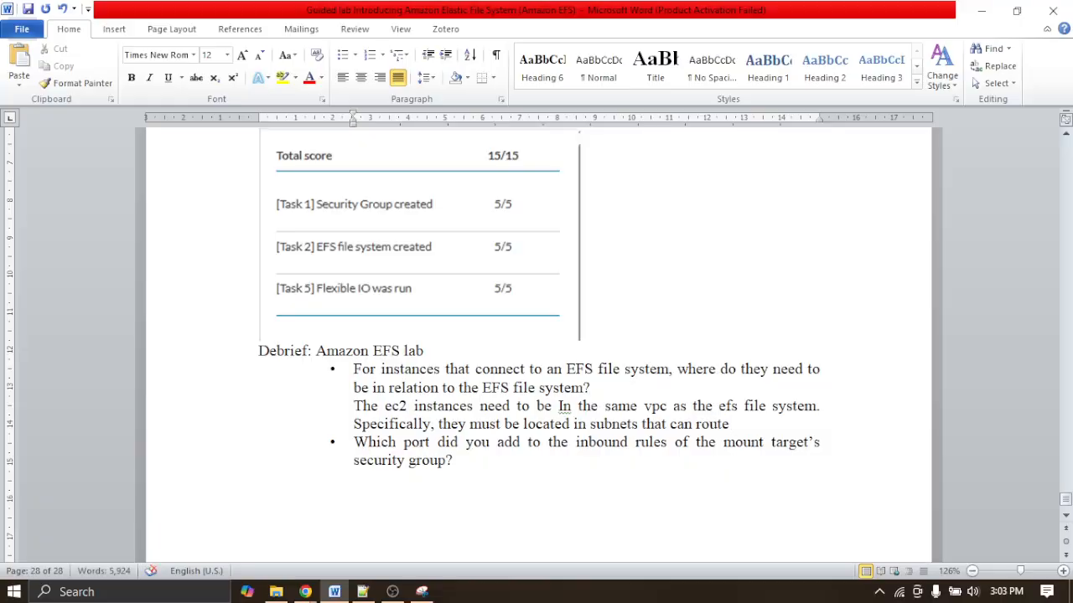
type(" traffic i")
key("BackSpace")
type("to thr")
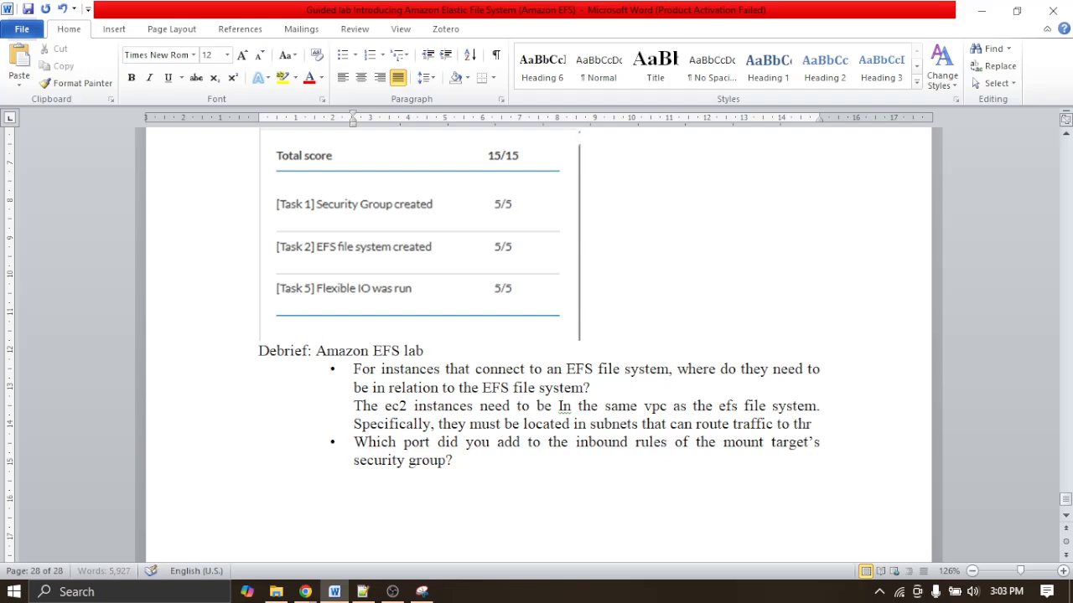
key("BackSpace")
key("BackSpace")
type("e efs")
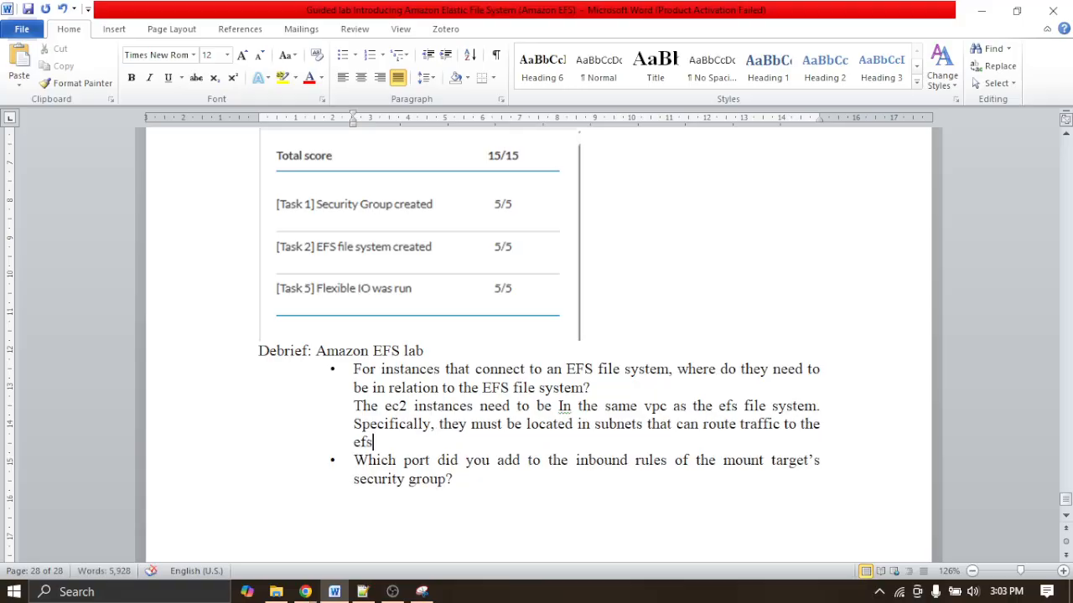
type(" mount target")
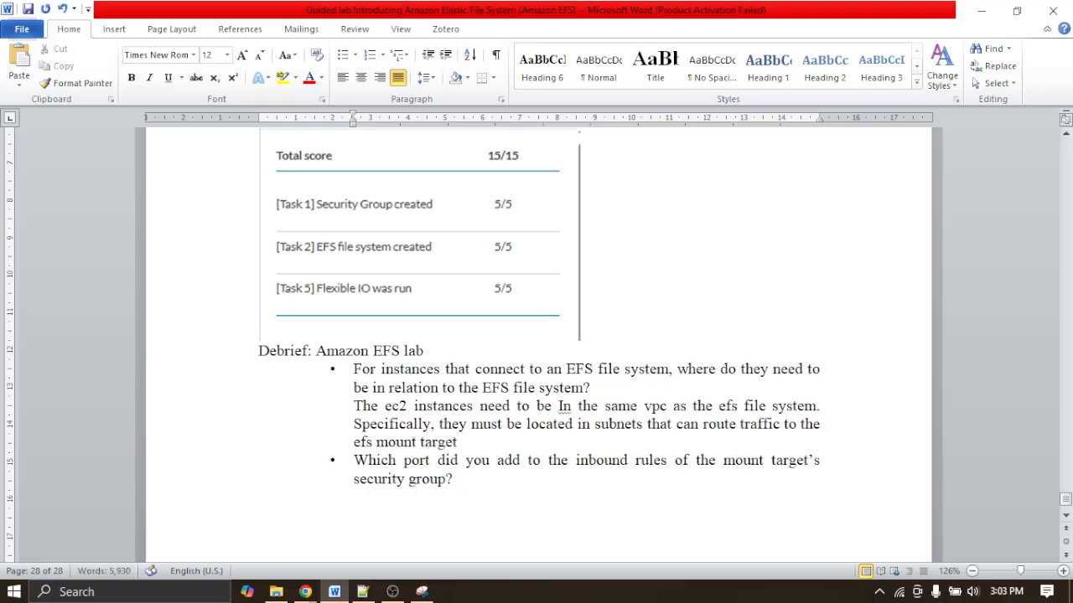
Step: Complete the first answer's ending as "efs mount targets, which are created in specific availability zones within that vpc"
type("s, which ar")
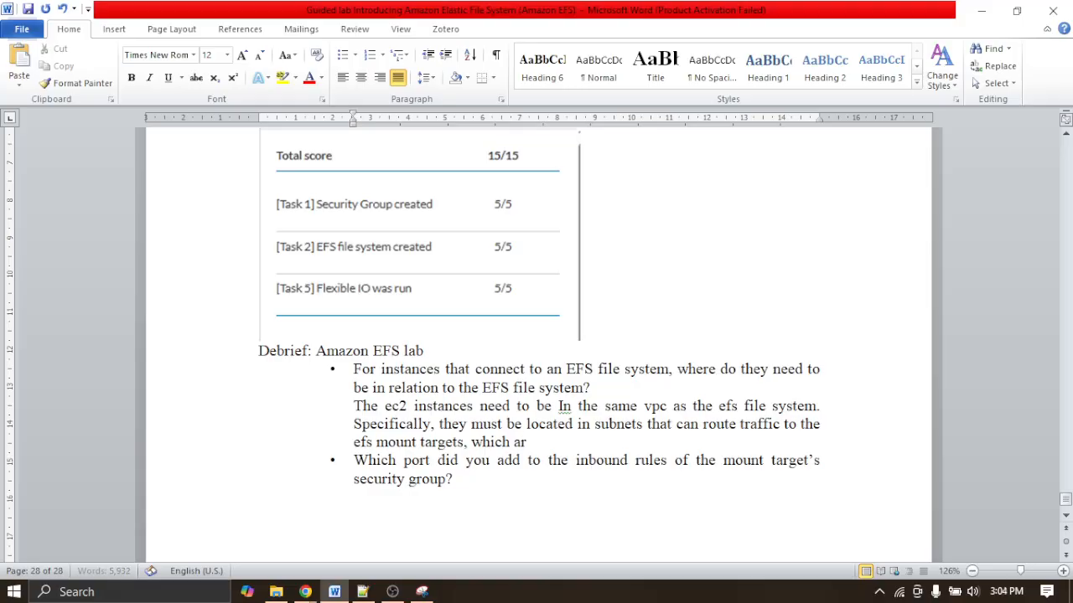
type("e created")
type("in s")
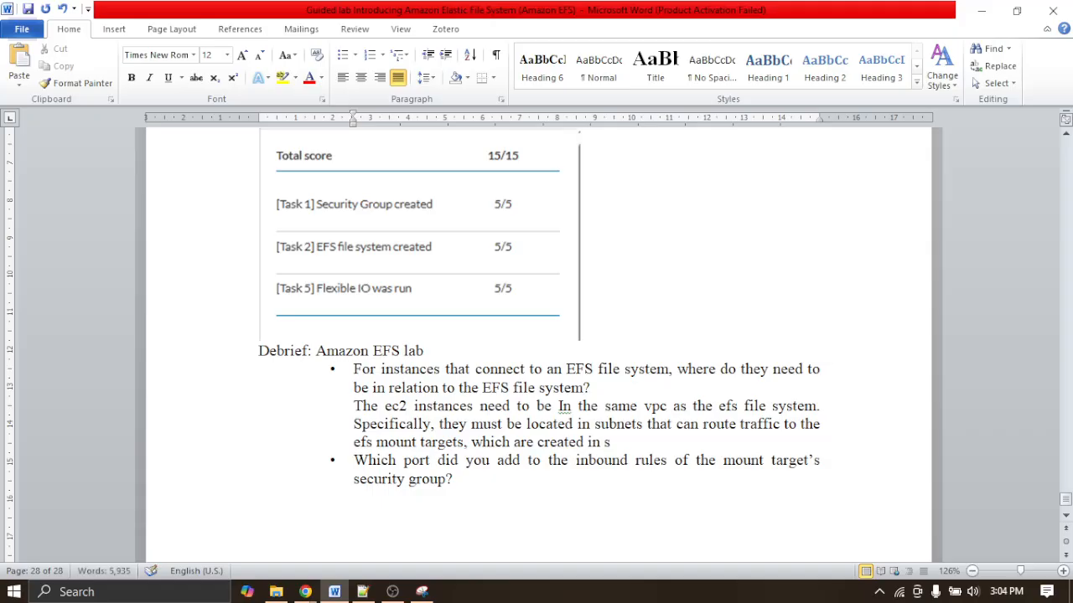
type("pecific availibi")
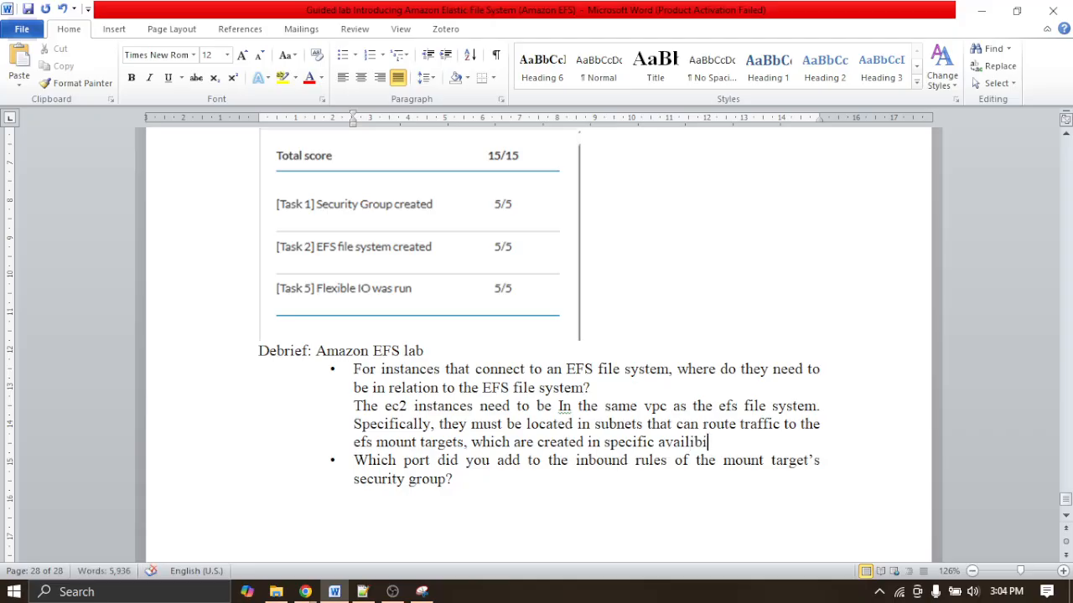
key("BackSpace")
key("BackSpace")
key("BackSpace")
type("ability z")
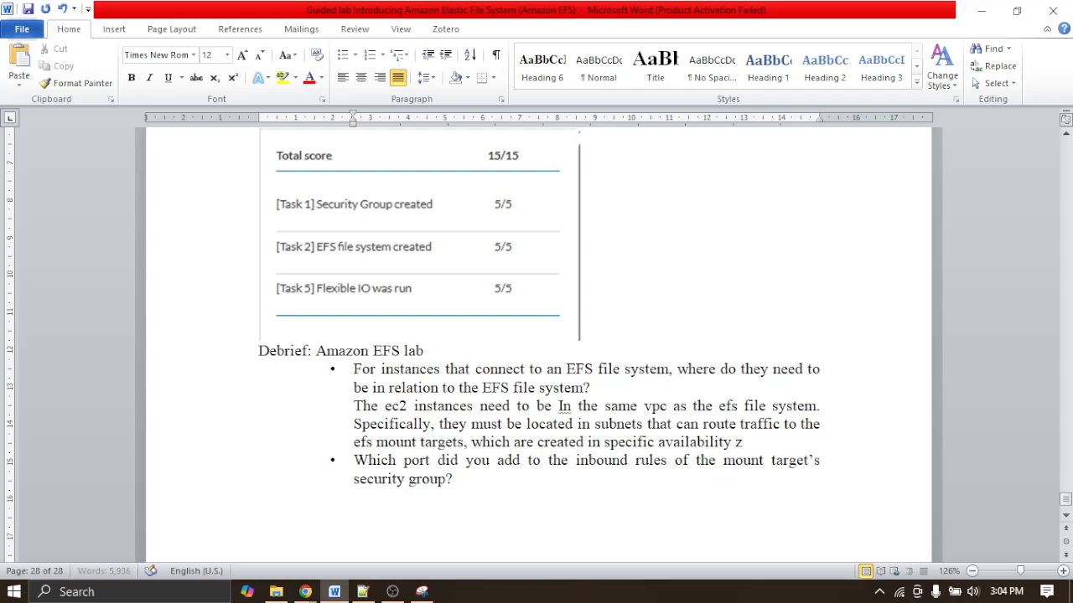
type("ones within ")
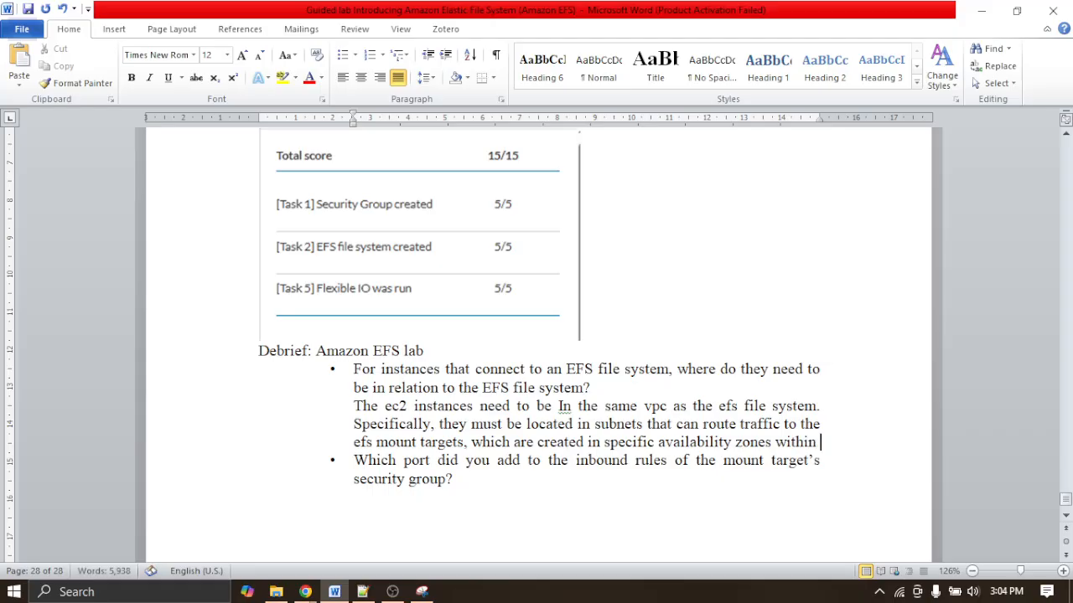
type("that vpc")
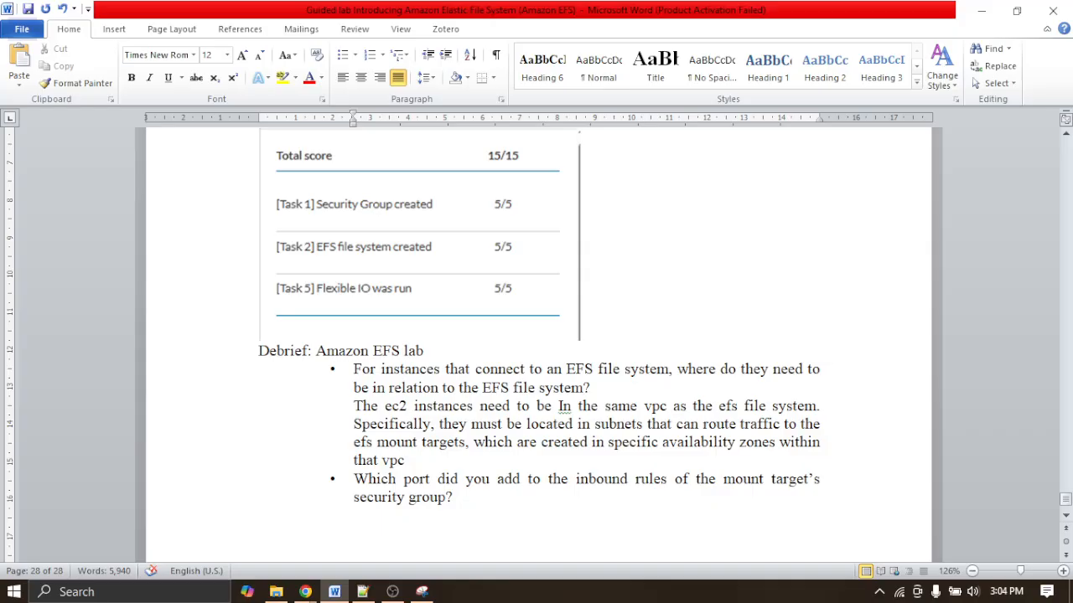
Step: Answer the second debrief question on the line below it: "The port added to the inbound rules of the mount target's security group was port 2049"
scroll(522, 239, "down", 2)
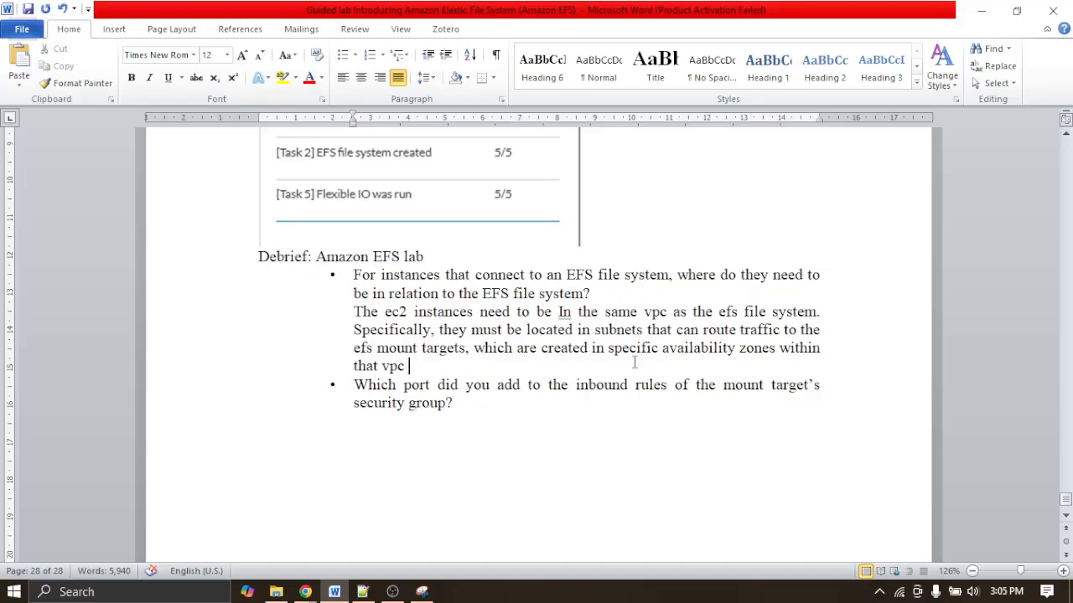
left_click(550, 419)
type("the port adde")
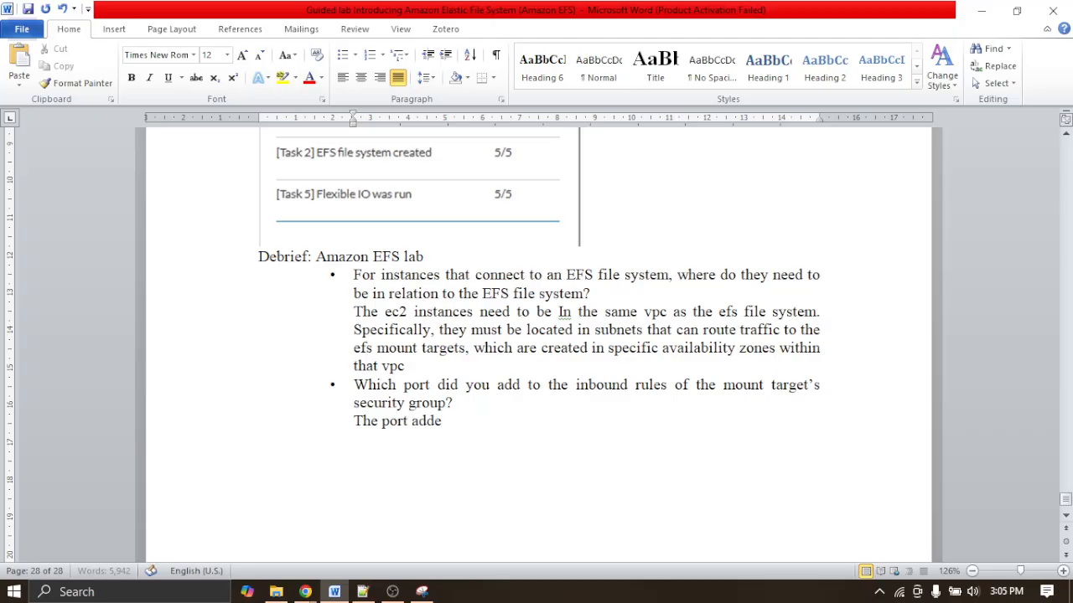
type("d to the inbound ")
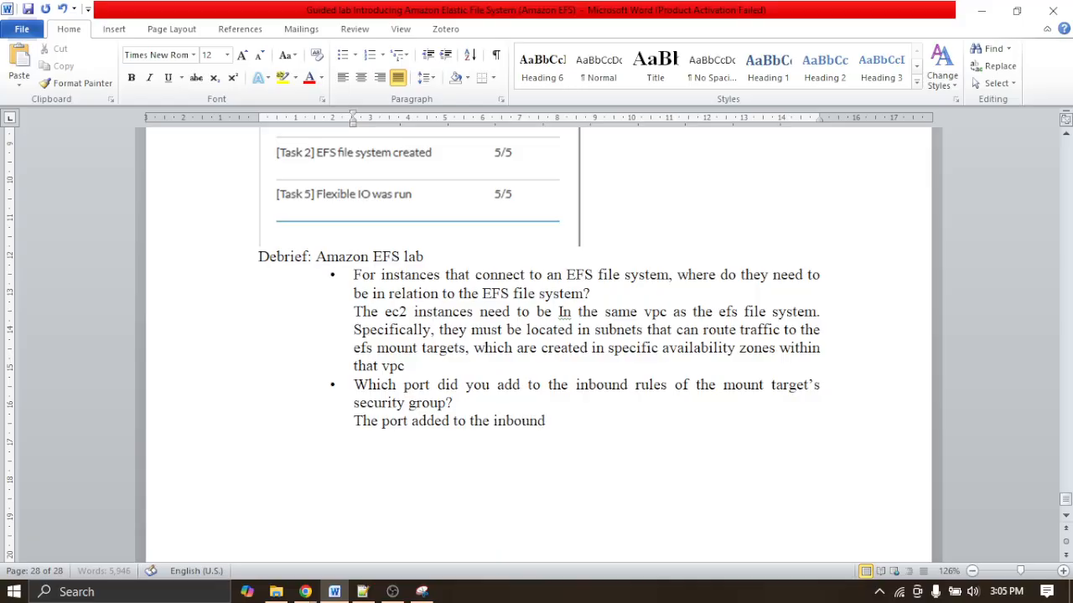
type("rules of the moun")
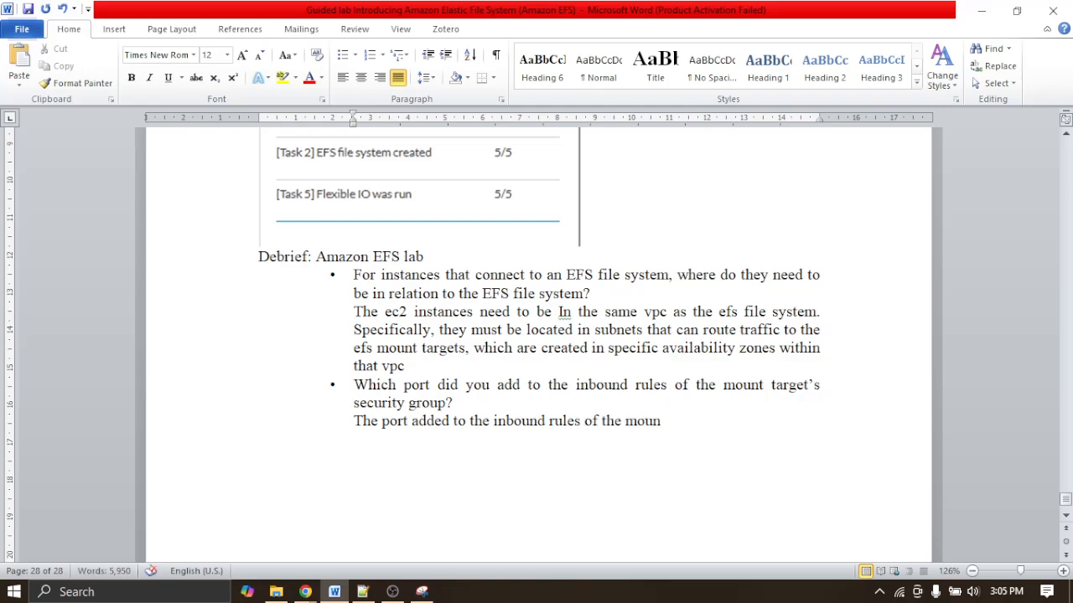
type("t targe")
type("t")
type("'s")
type(" secur")
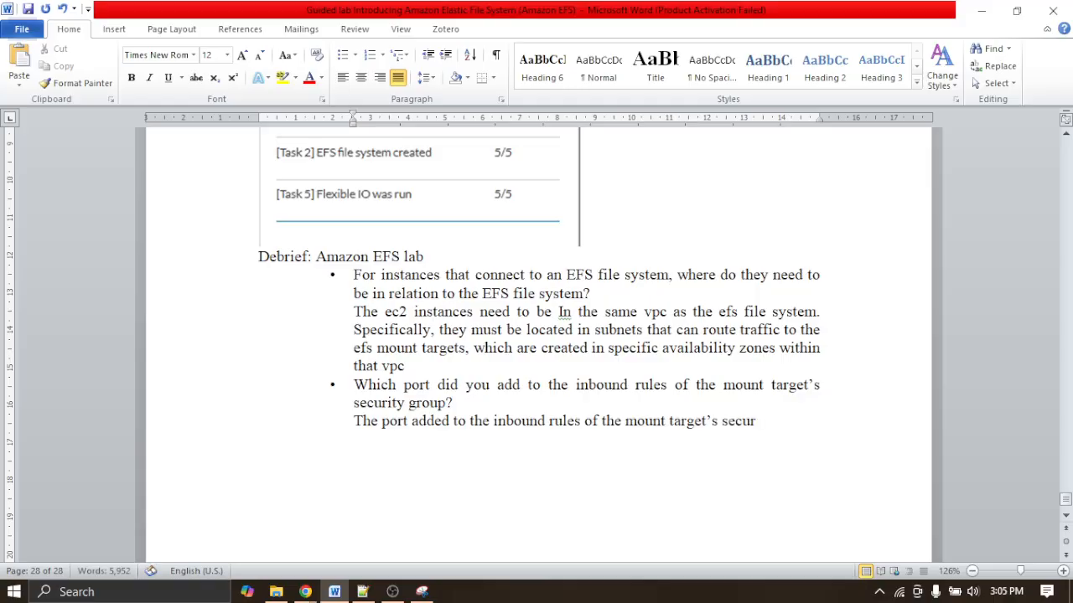
type("ity group was")
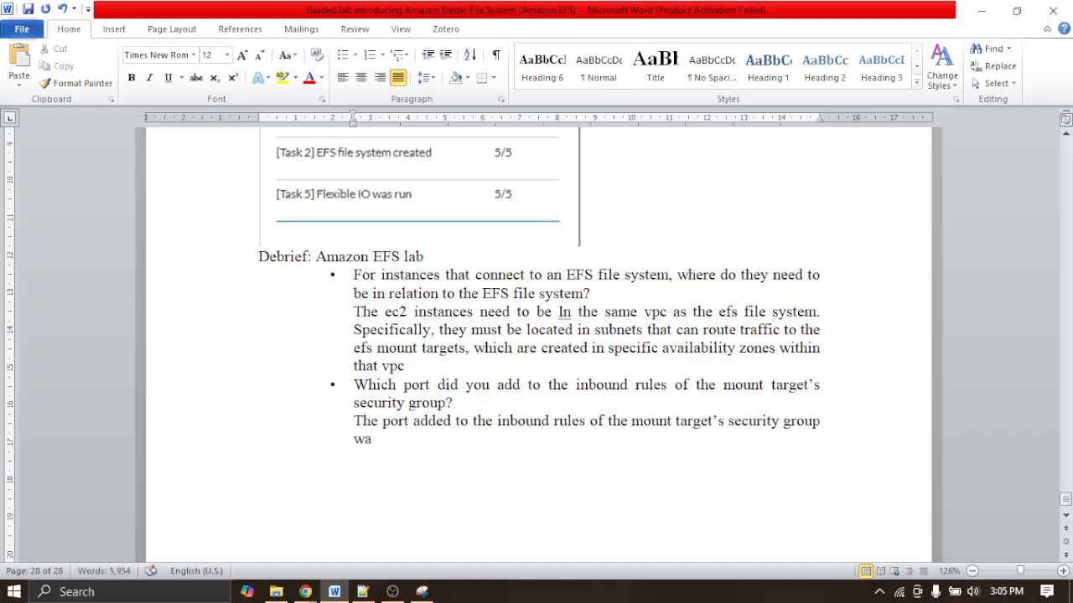
type(" port 2049")
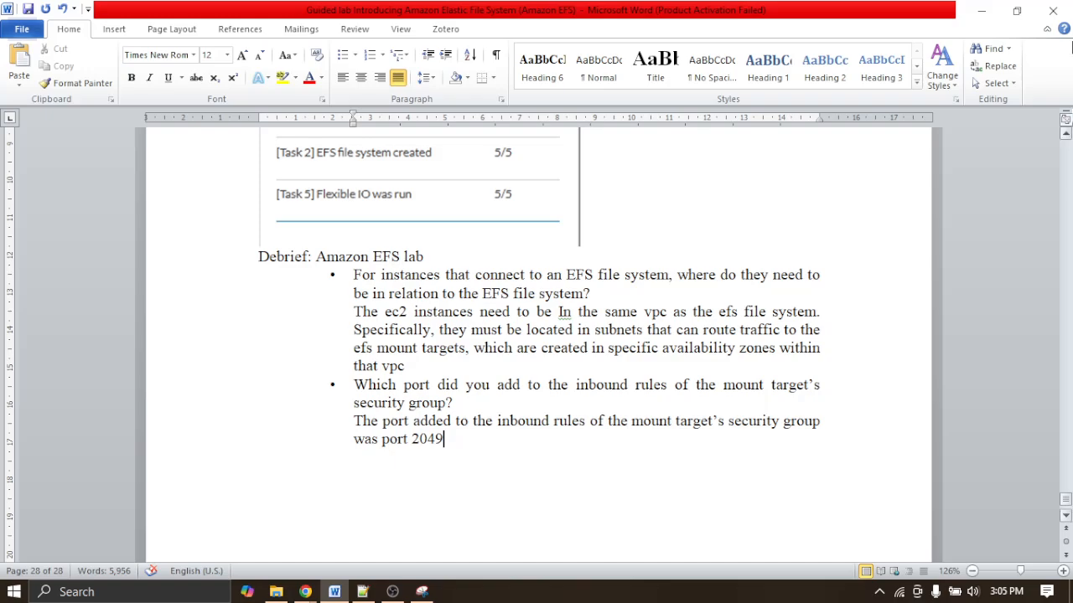
Step: Switch to the Amazon EFS guided lab page in Chrome and look over its instructions and grading results
left_click(977, 9)
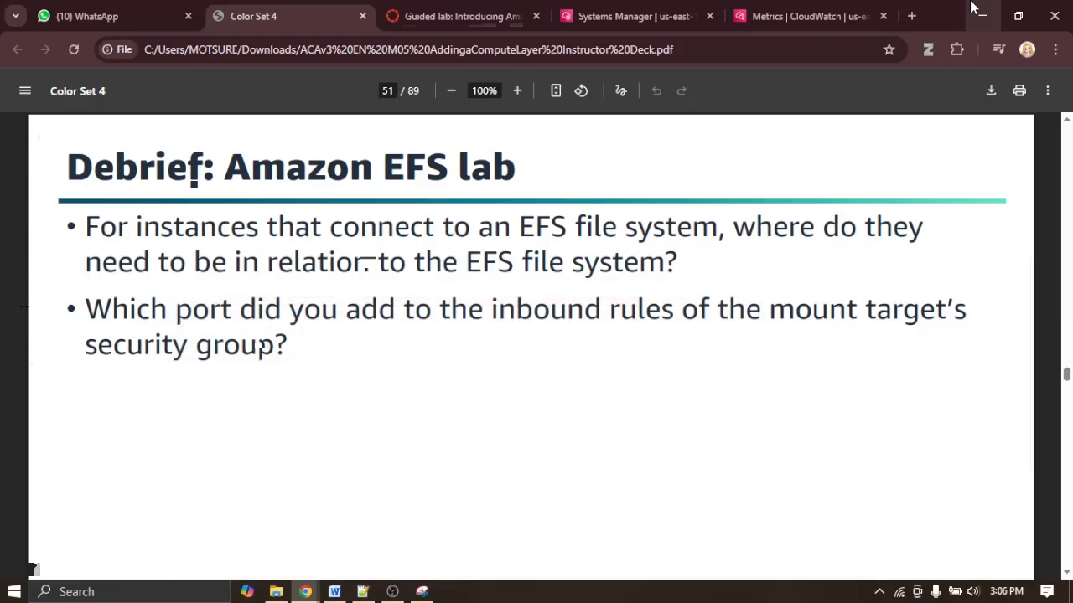
left_click(469, 16)
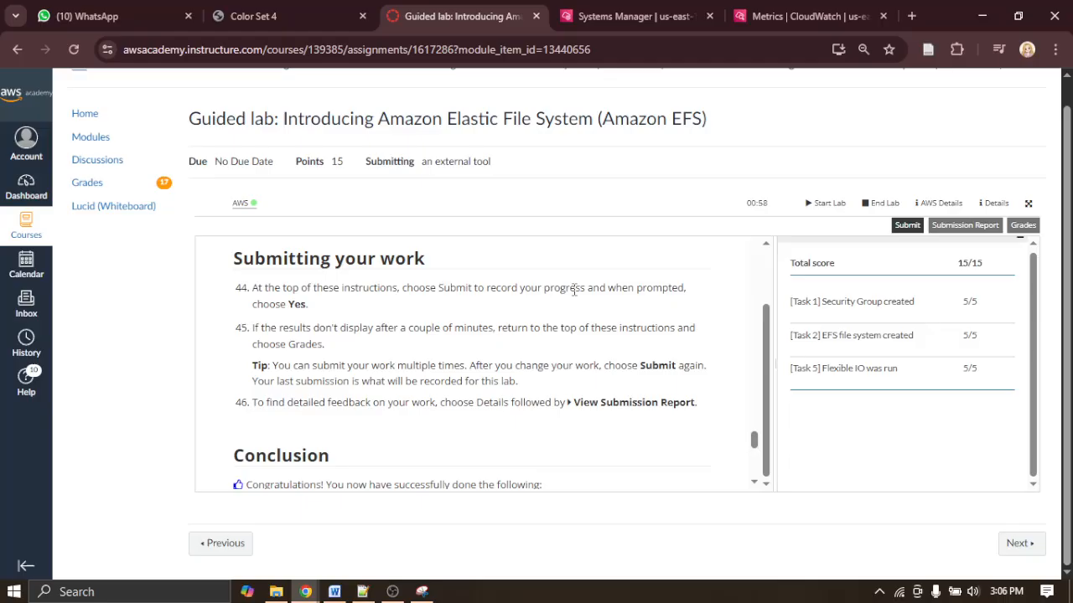
scroll(574, 289, "up", 6)
scroll(694, 191, "up", 1)
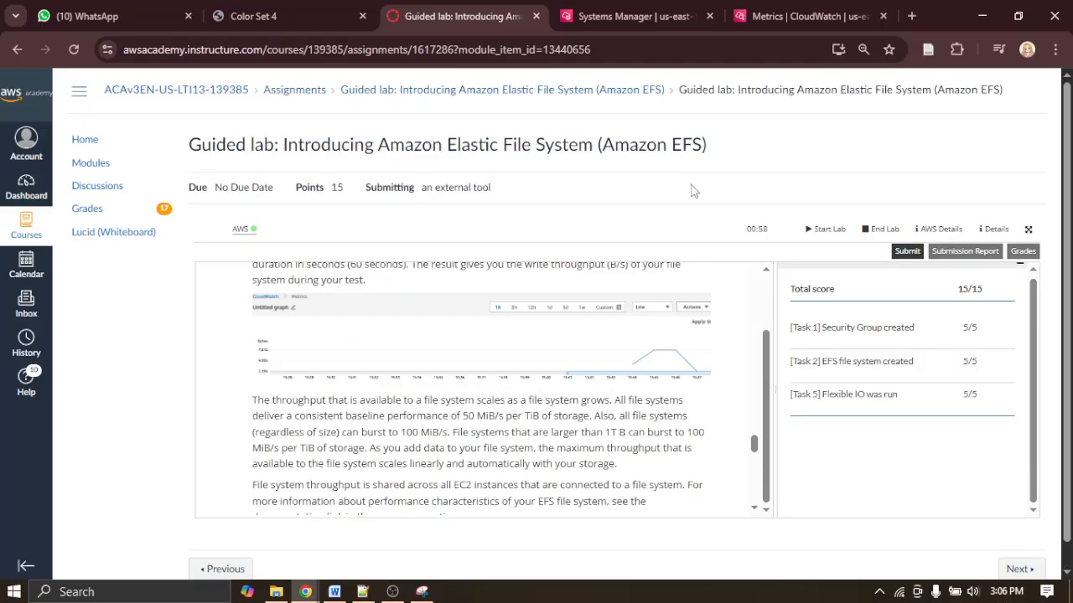
left_click(406, 592)
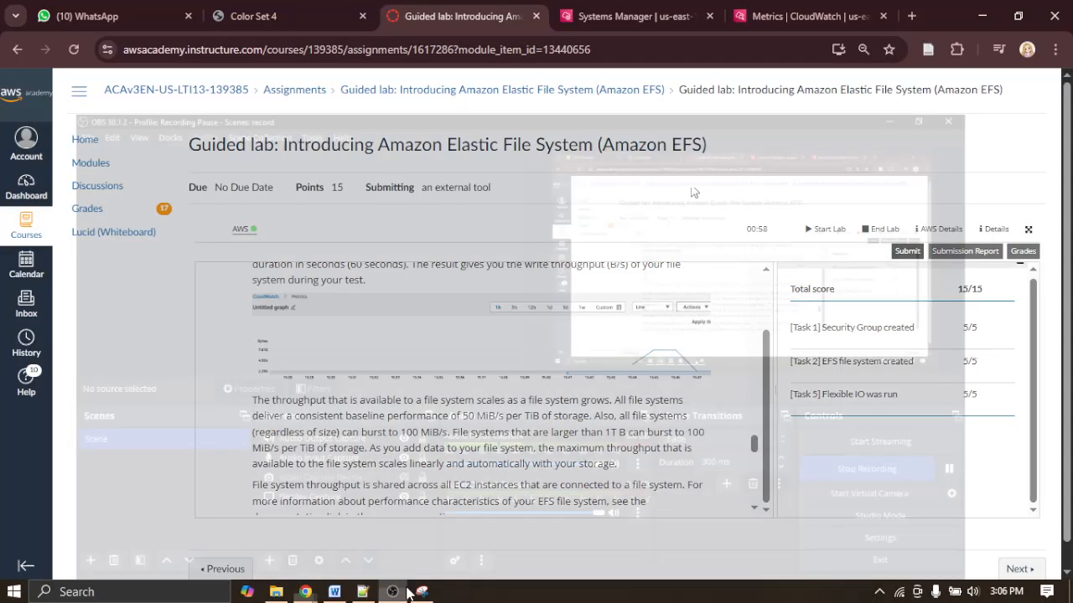